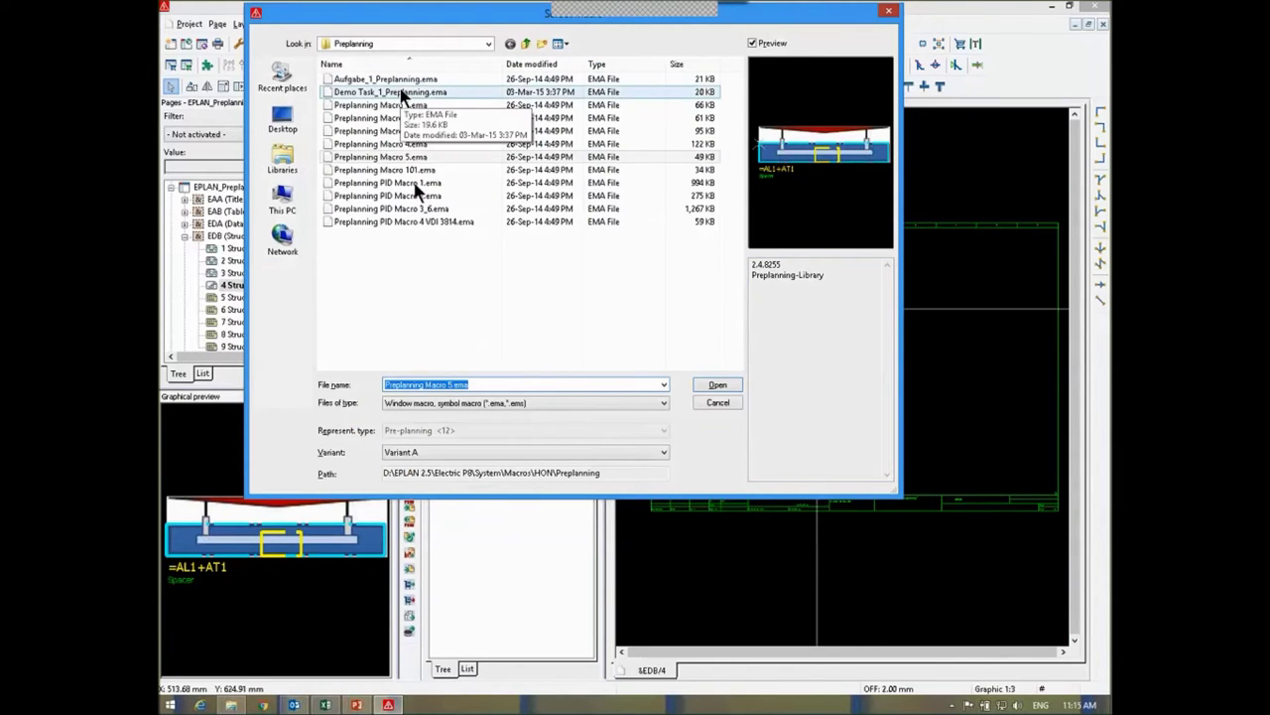
- Place the Demo Task_1_Preplanning.ema layout macro on page EDB/4
left_click(435, 91)
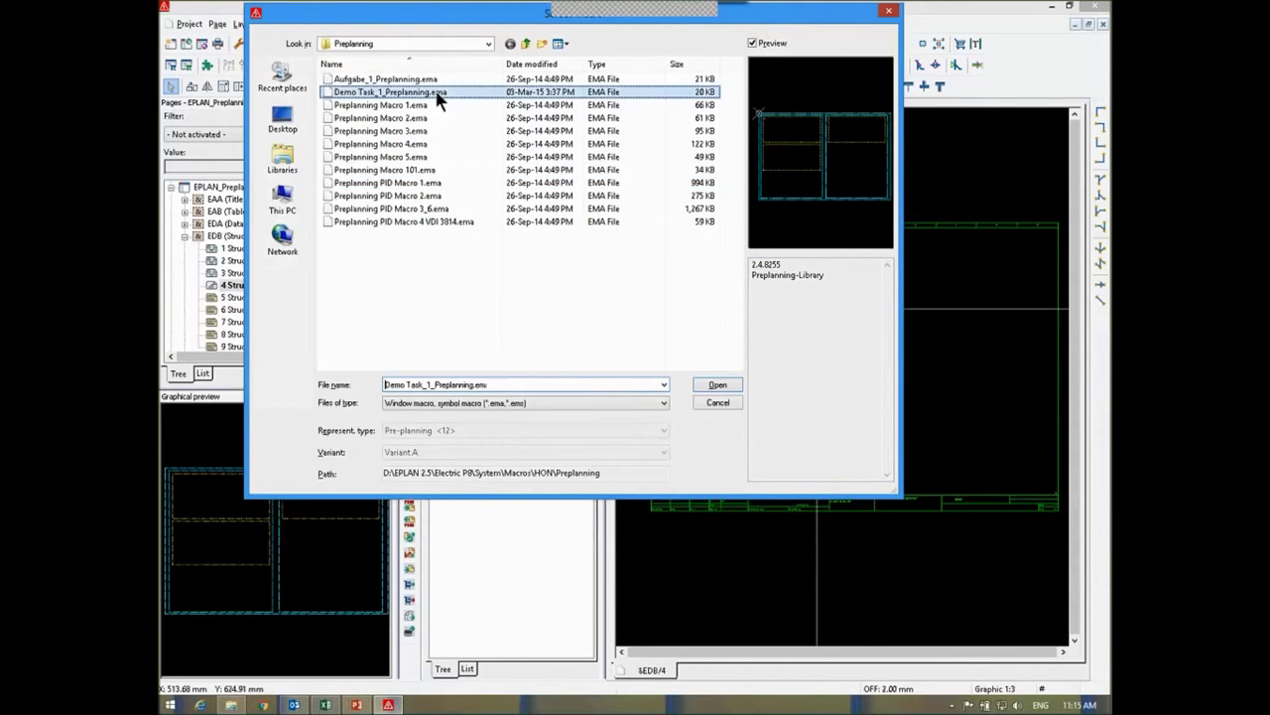
left_click(434, 91)
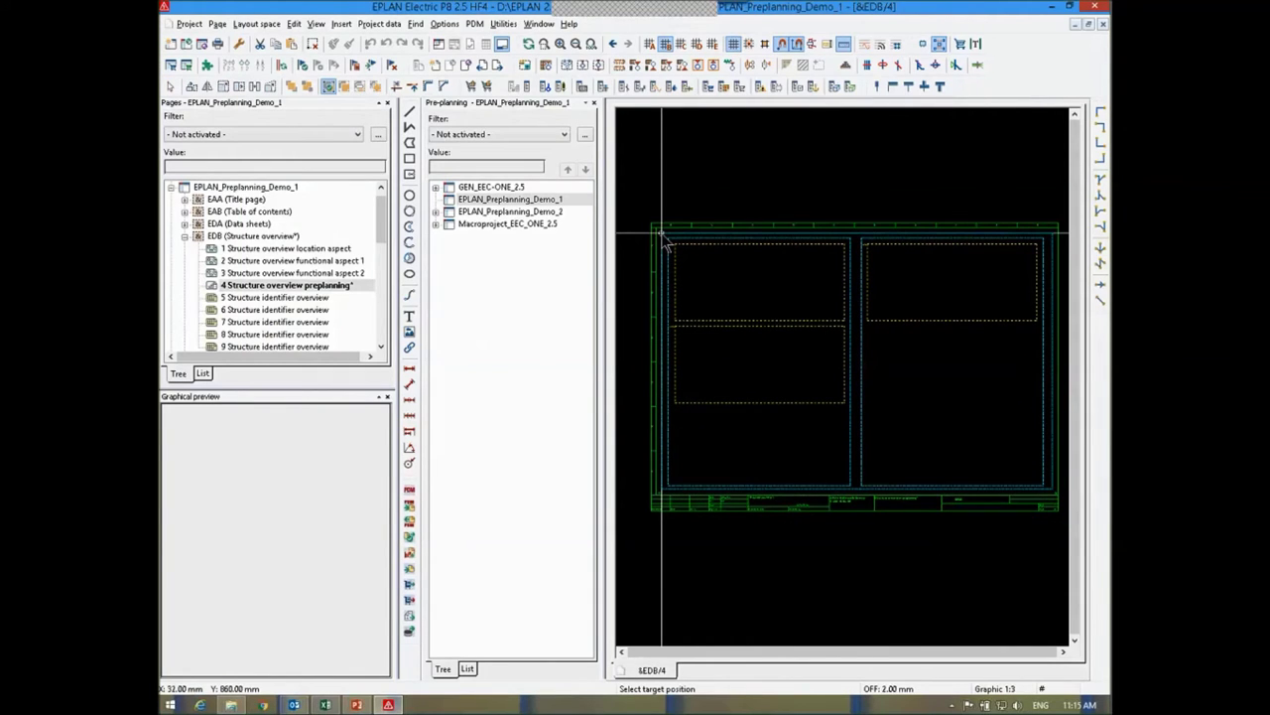
left_click(663, 238)
key("Escape")
- Expand the EPLAN_Preplanning_Demo_1 project, Hall 1 and Hall 2 in the Pre-planning navigator
left_click(435, 199)
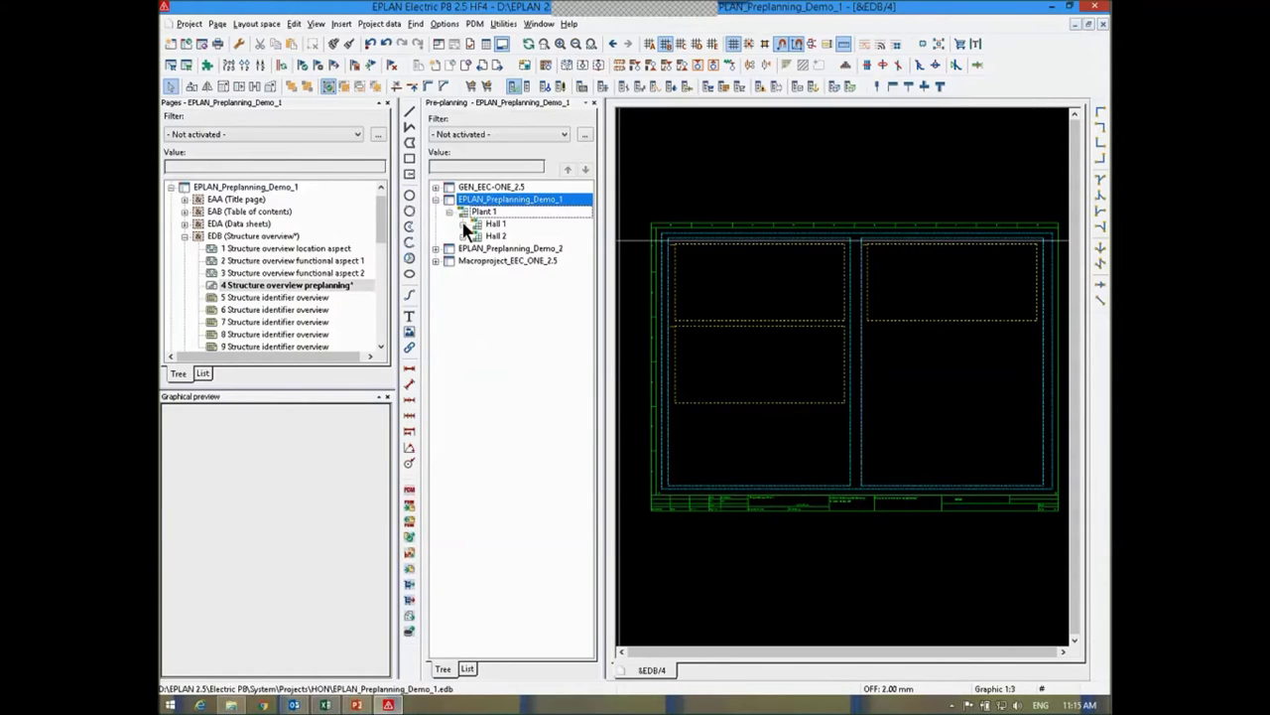
left_click(462, 223)
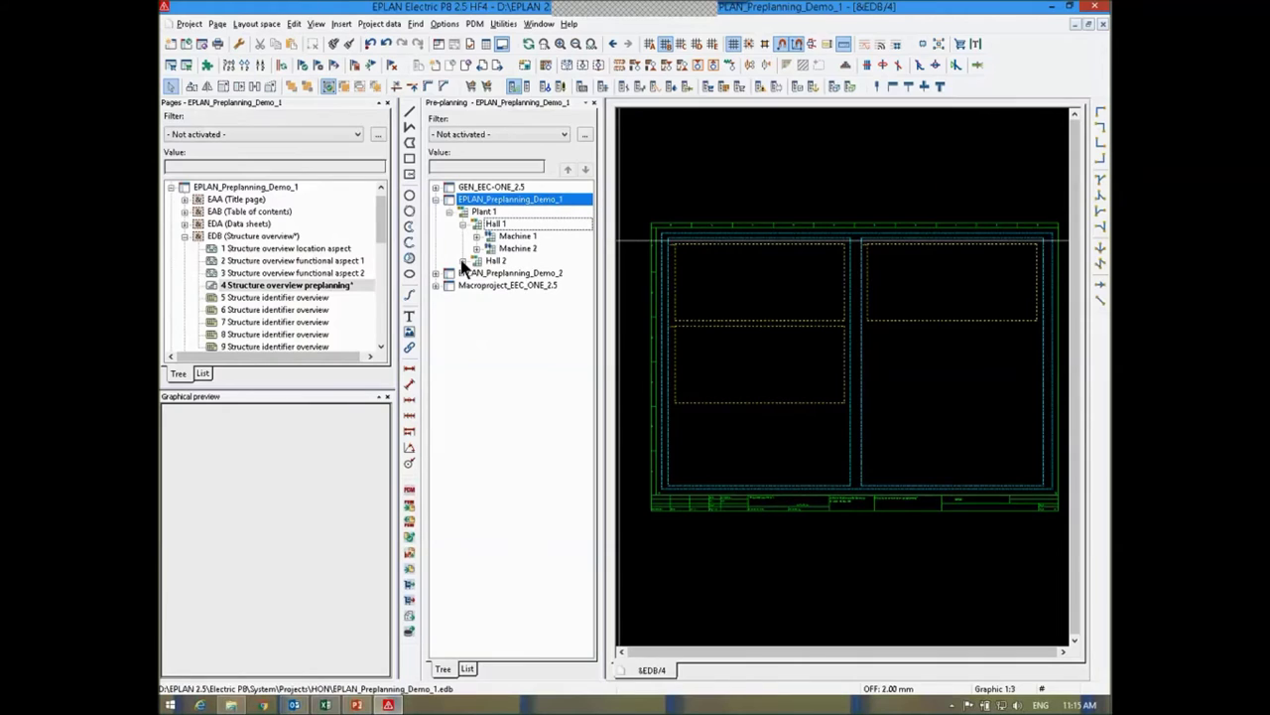
left_click(463, 260)
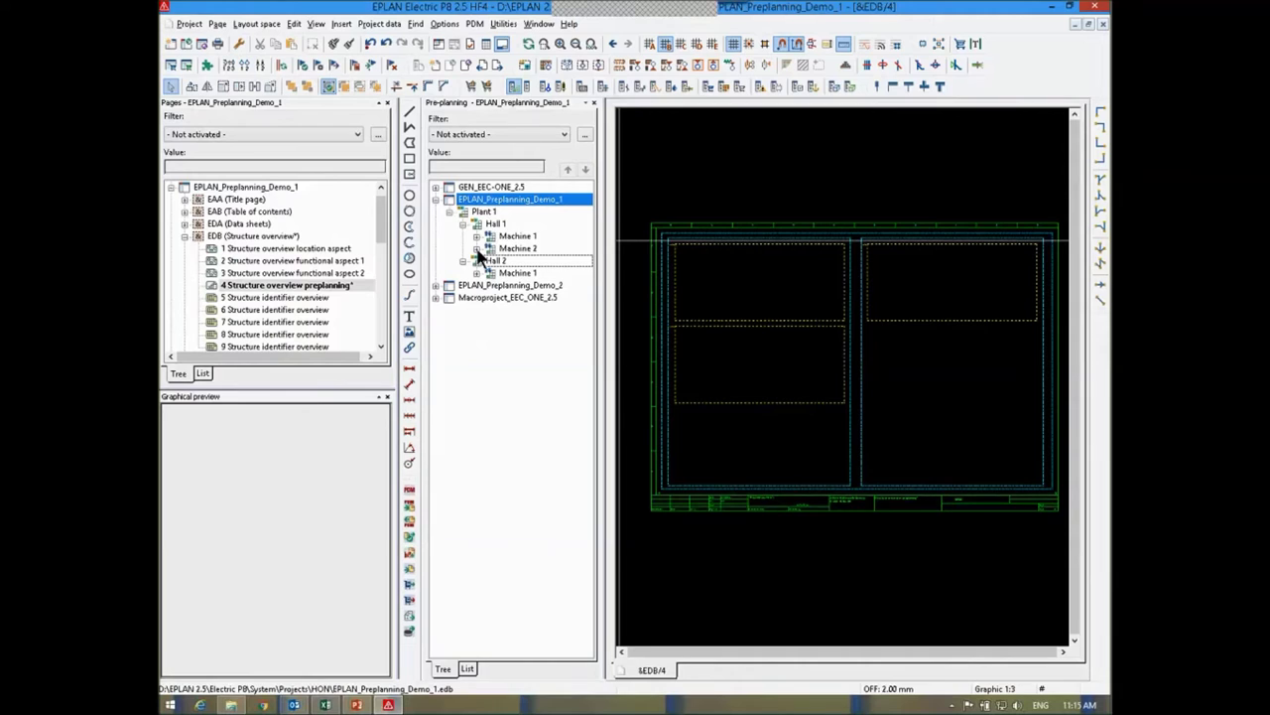
key("Up")
key("Up")
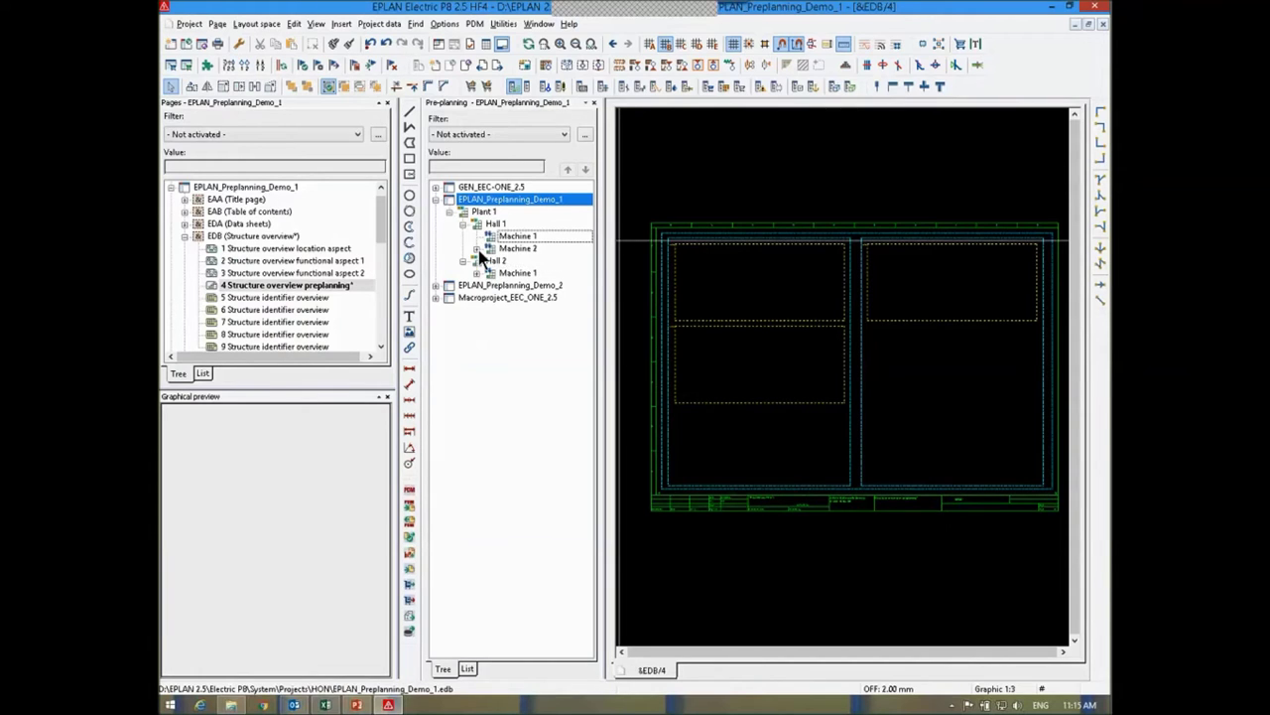
key("Down")
key("Down")
key("Down")
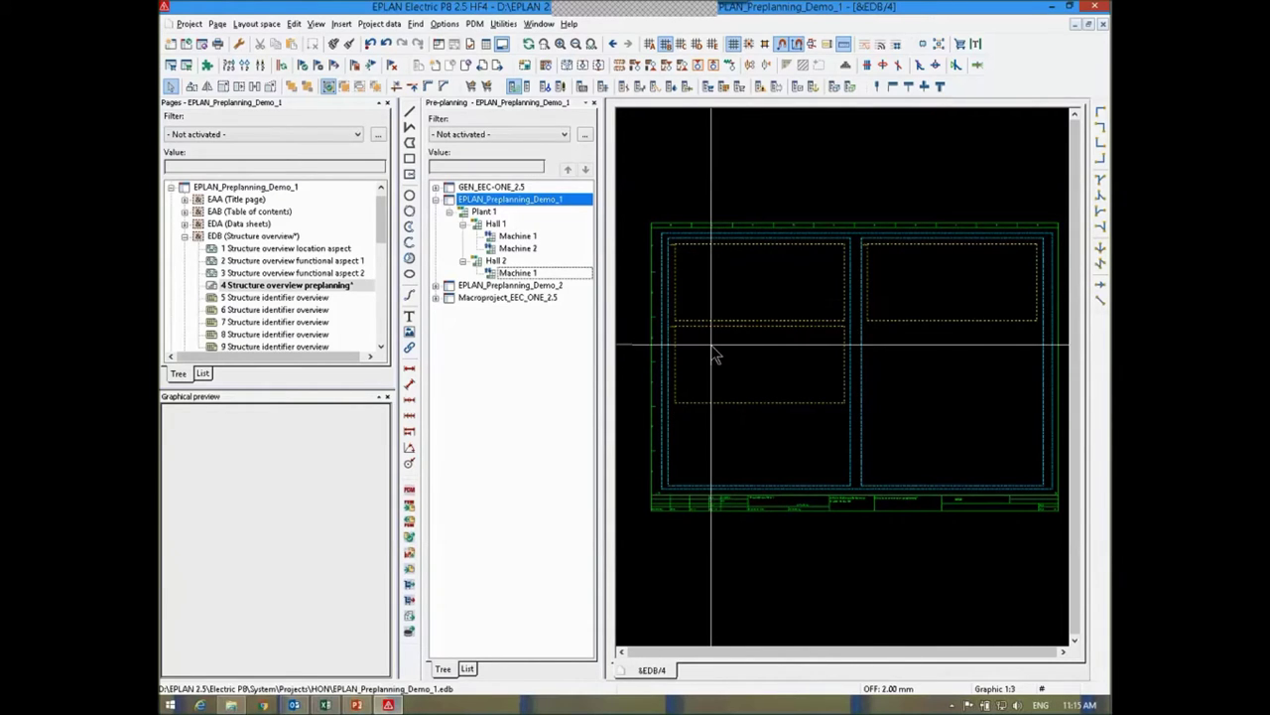
left_click(715, 425)
- Place the Preplanning Macro 1.ema roller conveyor on the layout page
key("m")
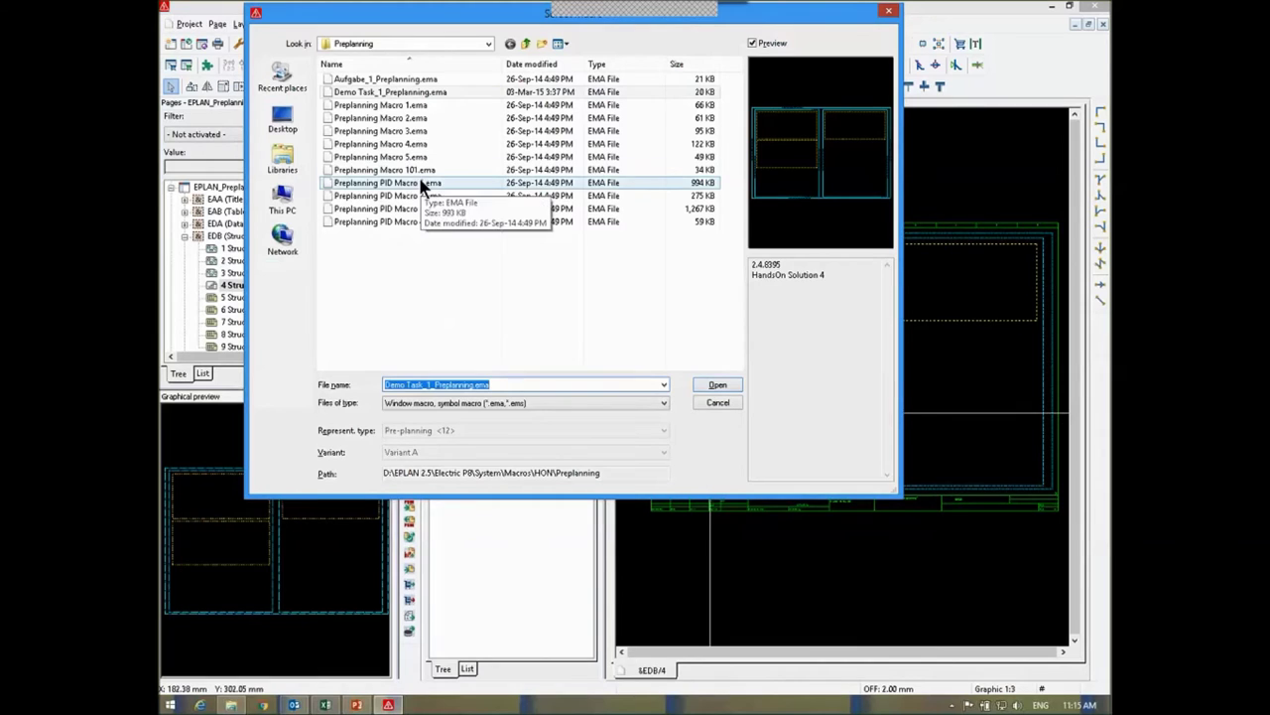
left_click(419, 106)
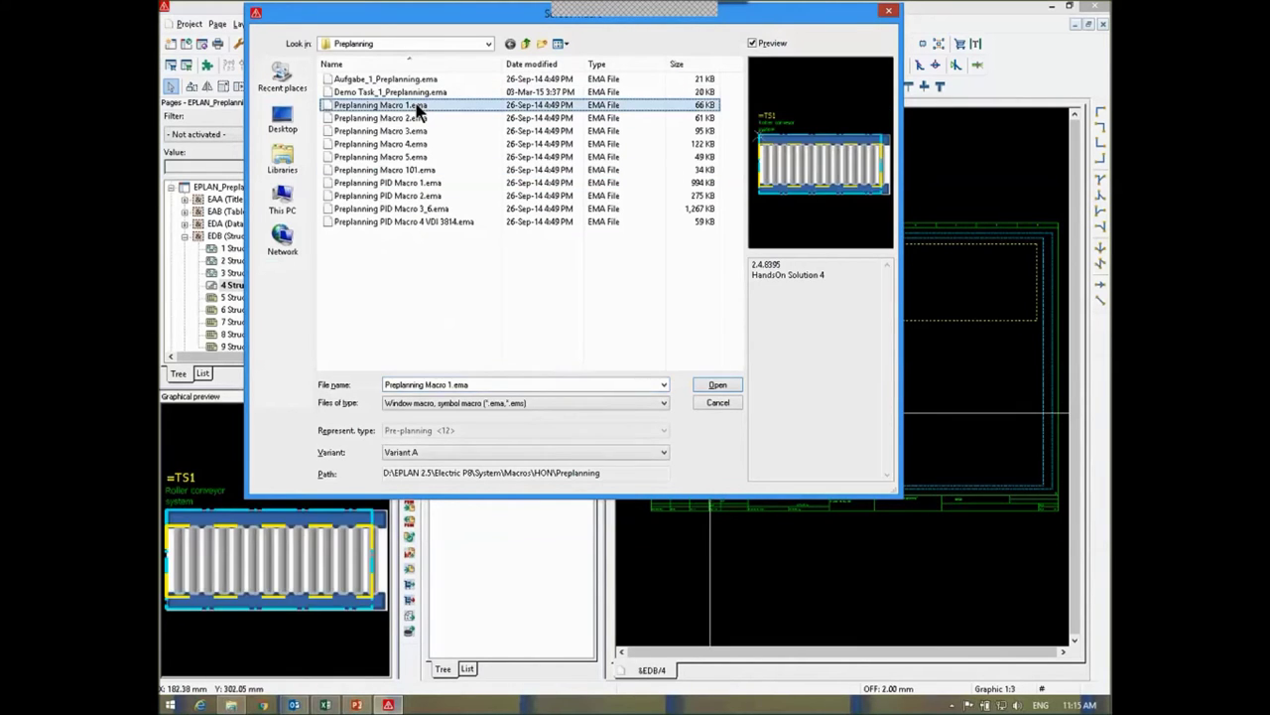
left_click(718, 384)
scroll(695, 420, "up", 5)
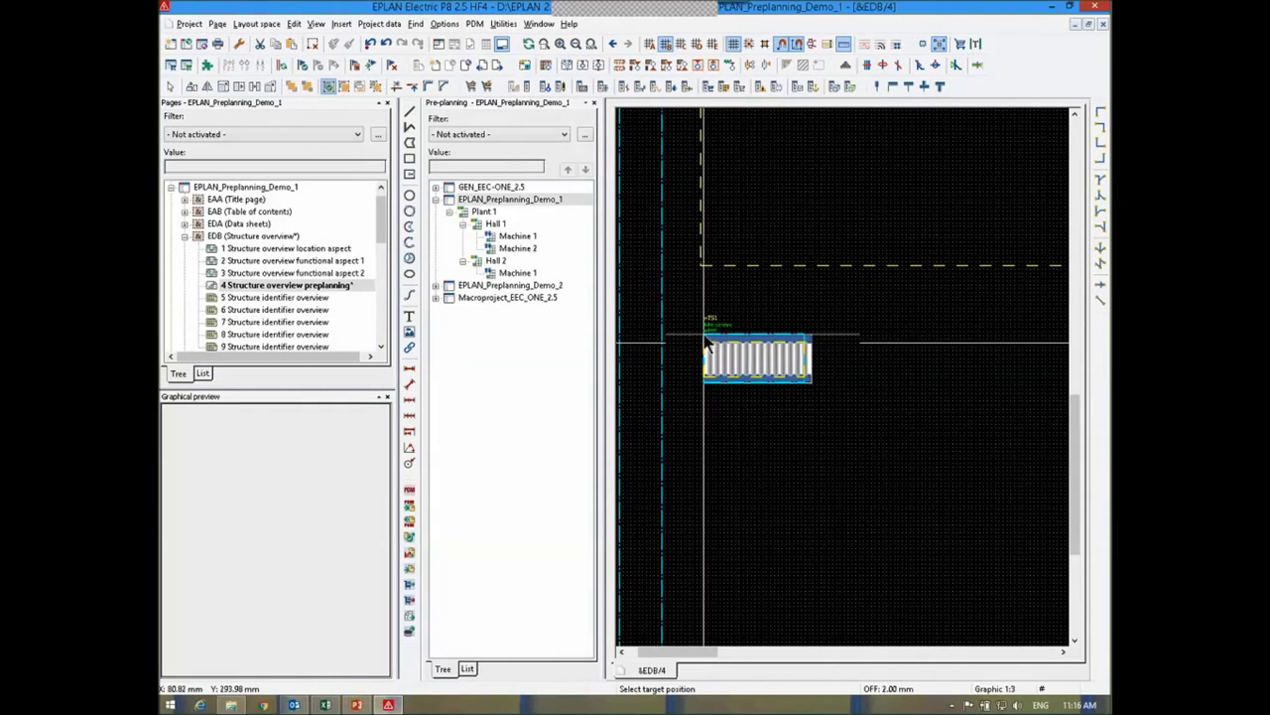
left_click(702, 340)
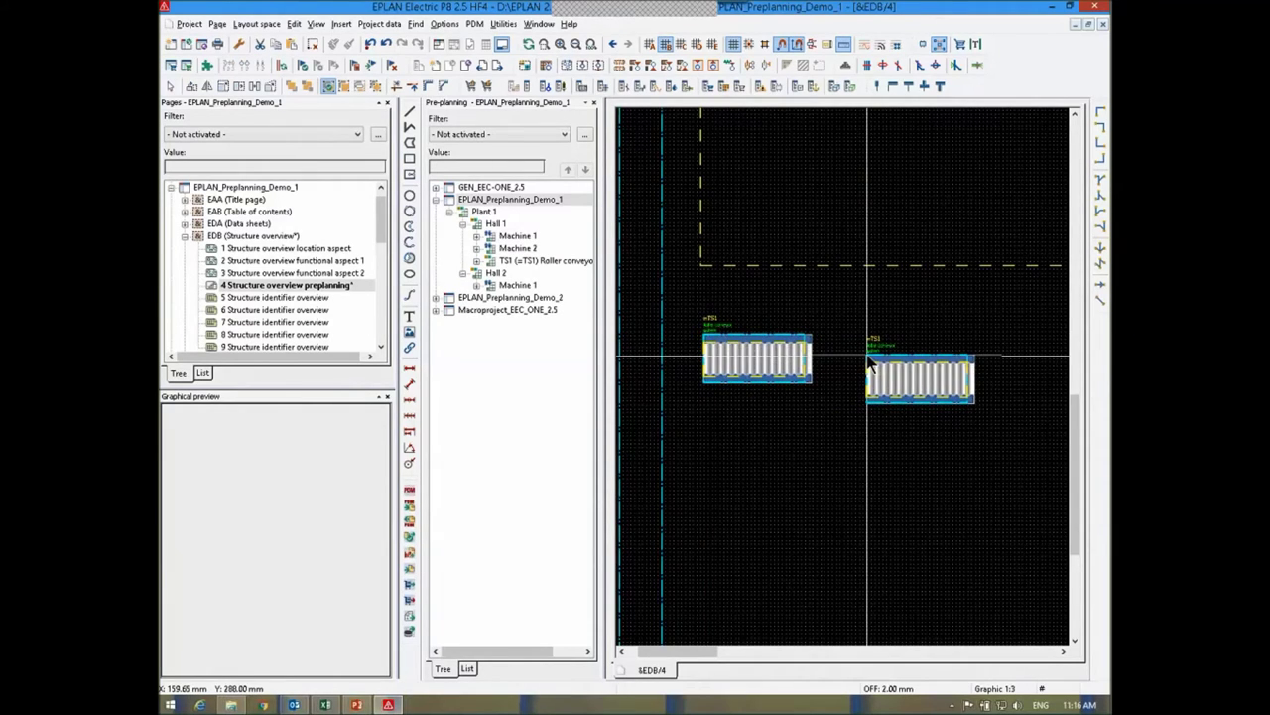
scroll(784, 367, "up", 4)
key("Escape")
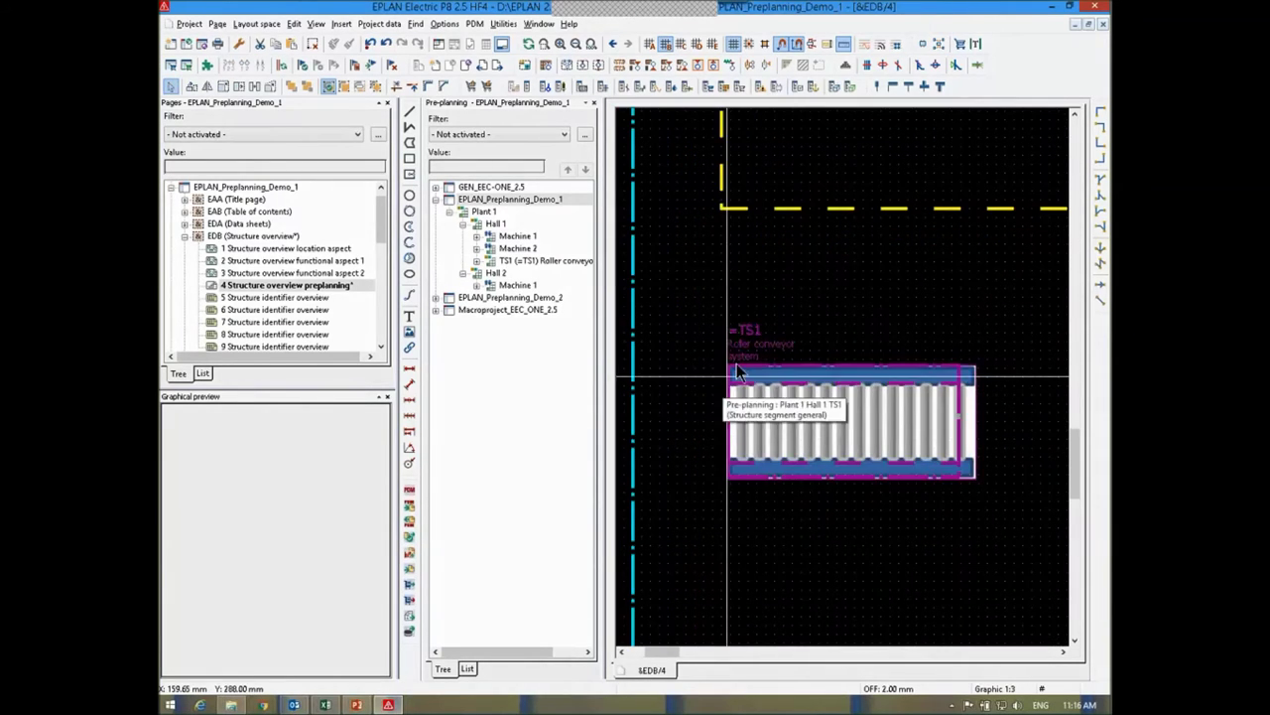
- Expand TS1 Roller conveyor and its D Drive in the Pre-planning navigator
left_click(797, 370)
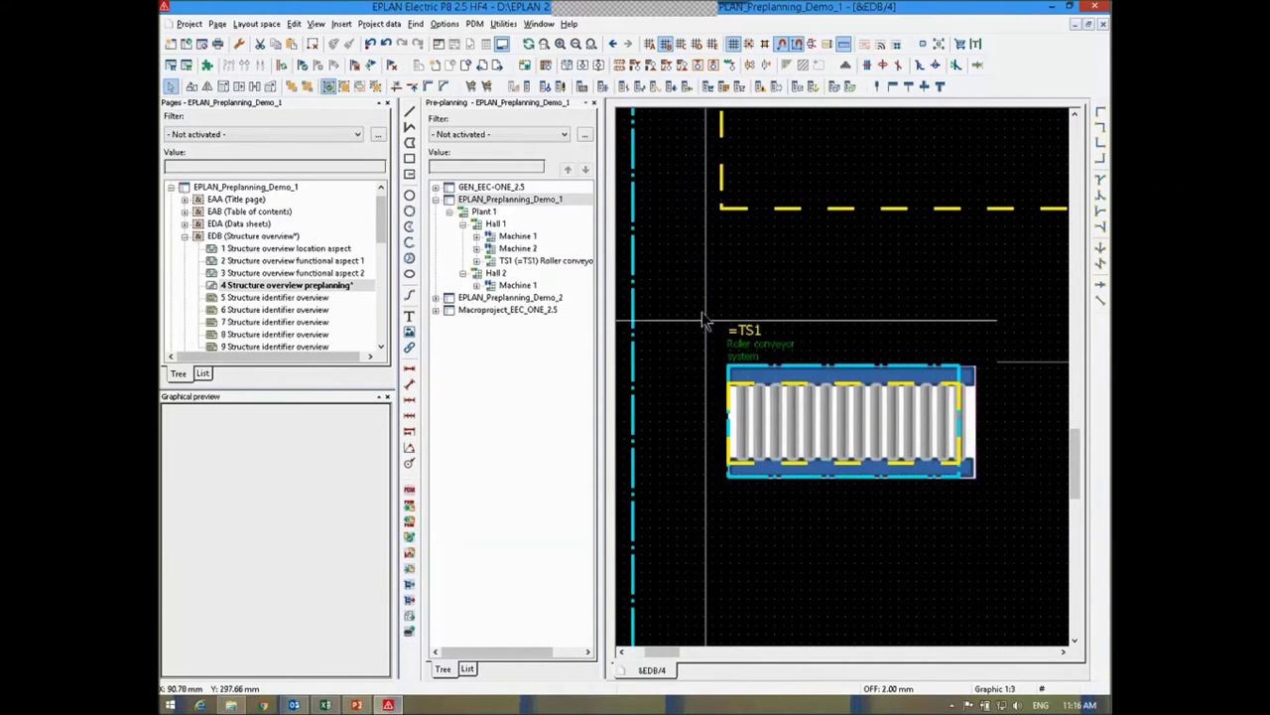
left_click(477, 261)
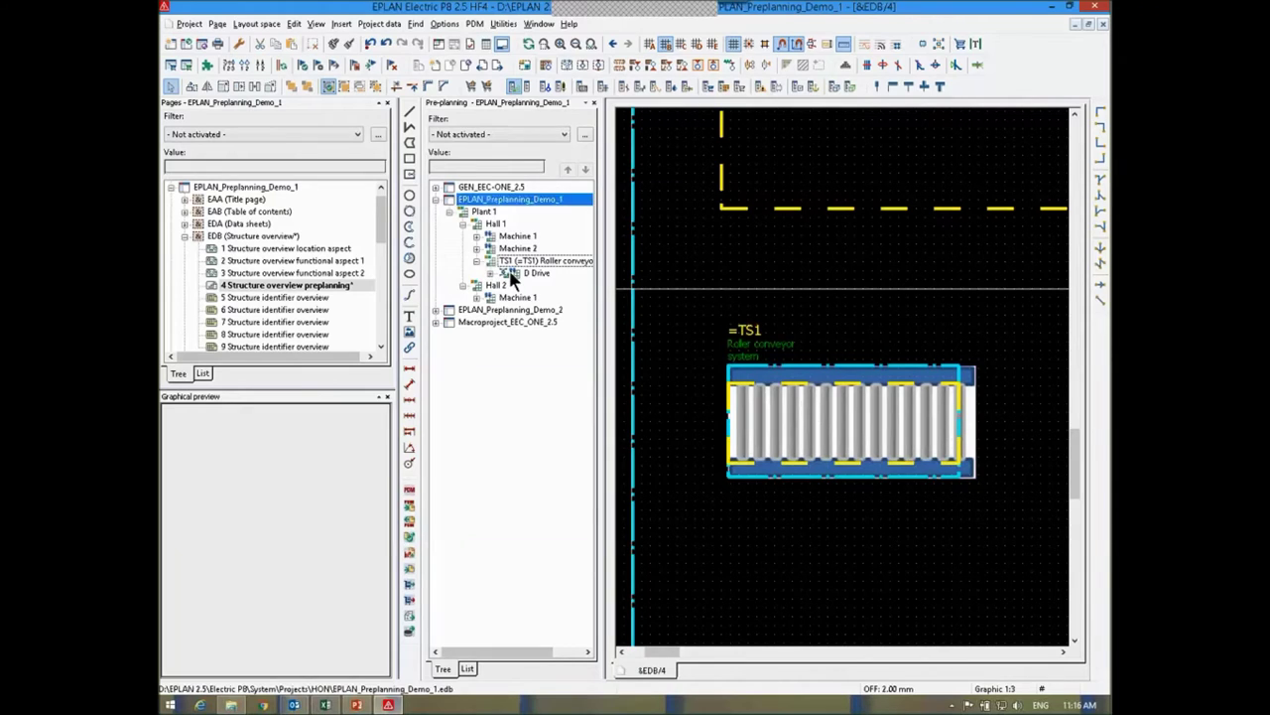
left_click(531, 273)
left_click(489, 272)
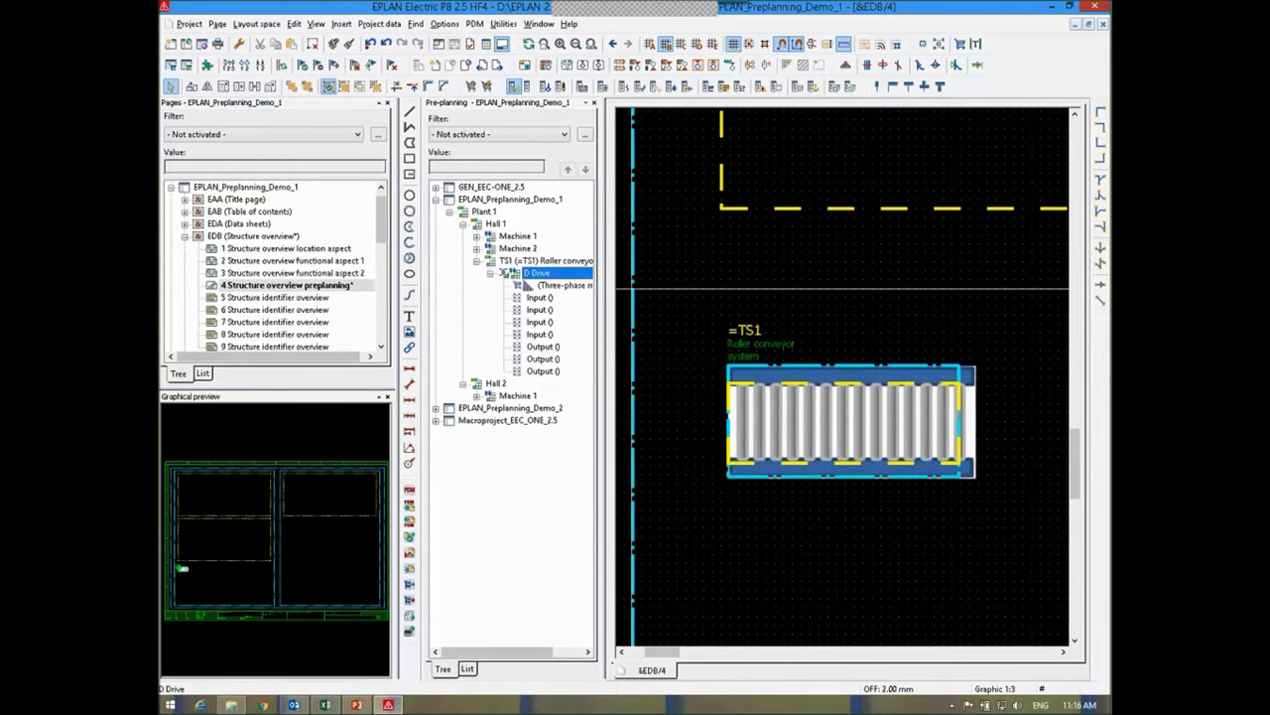
- Open D Drive as a planning object and review its power consumption, expenditure and calculation values
double_click(756, 362)
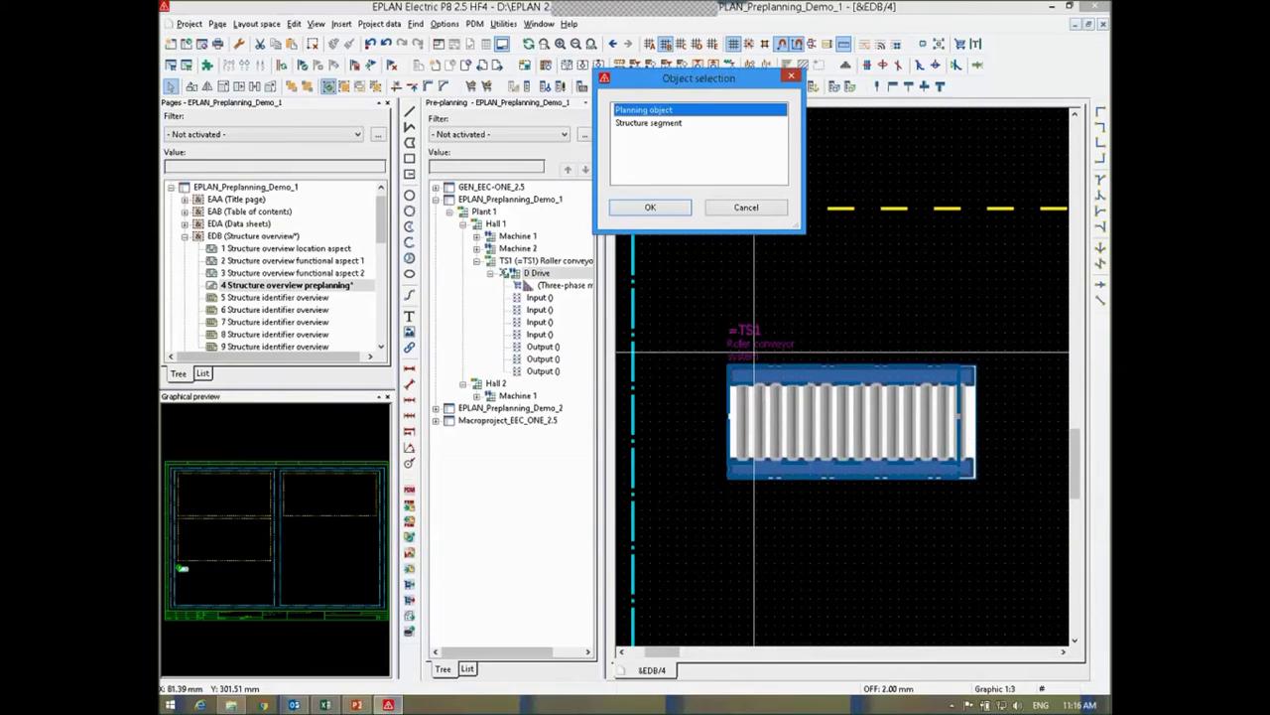
key("Return")
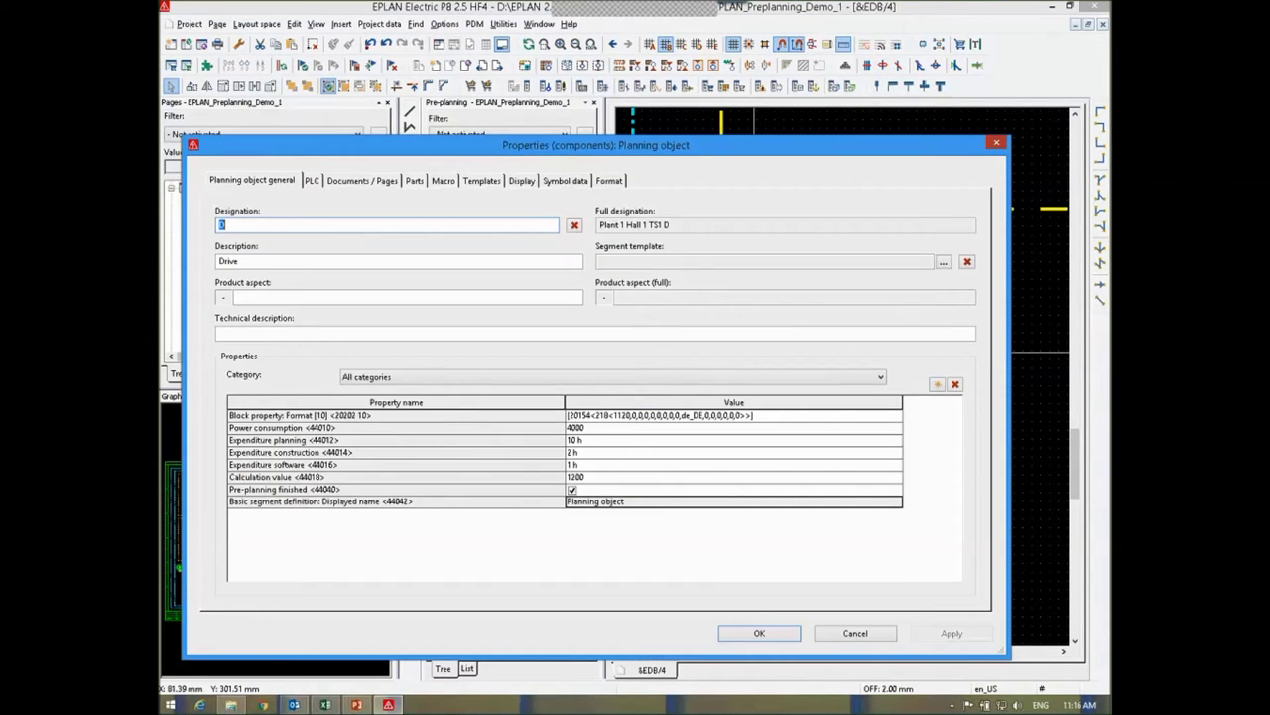
left_click(322, 431)
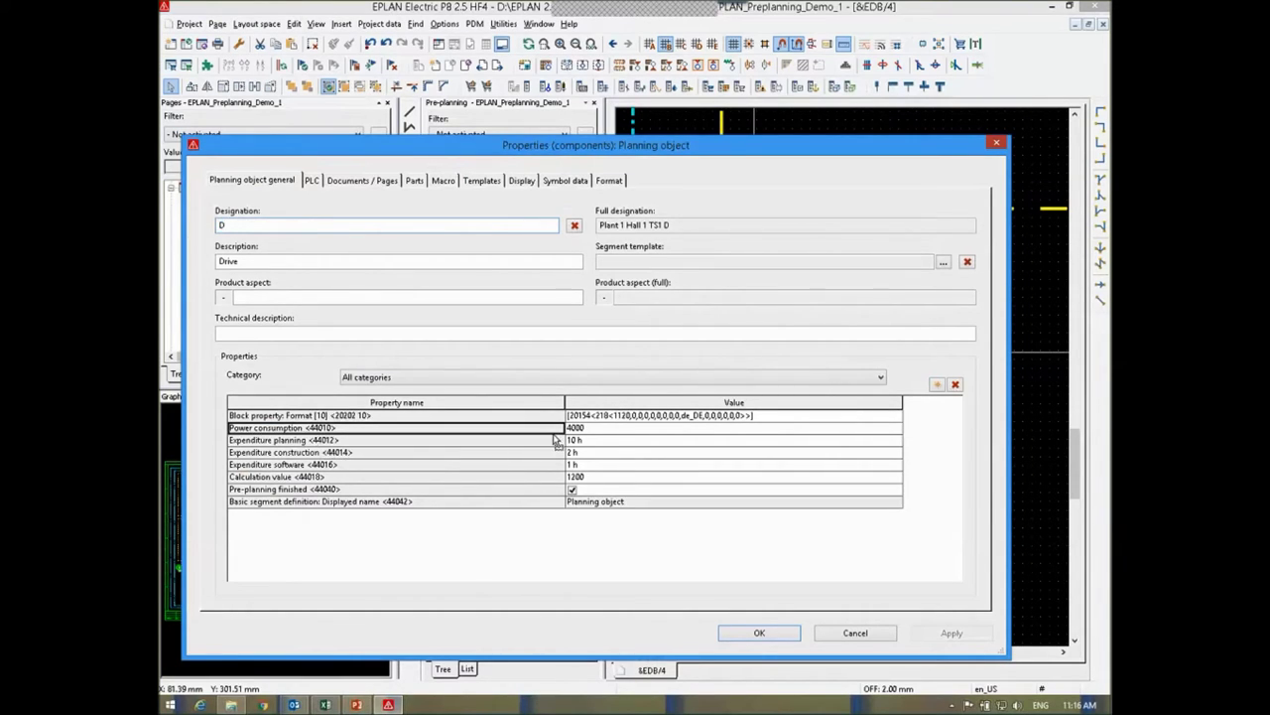
left_click(599, 430)
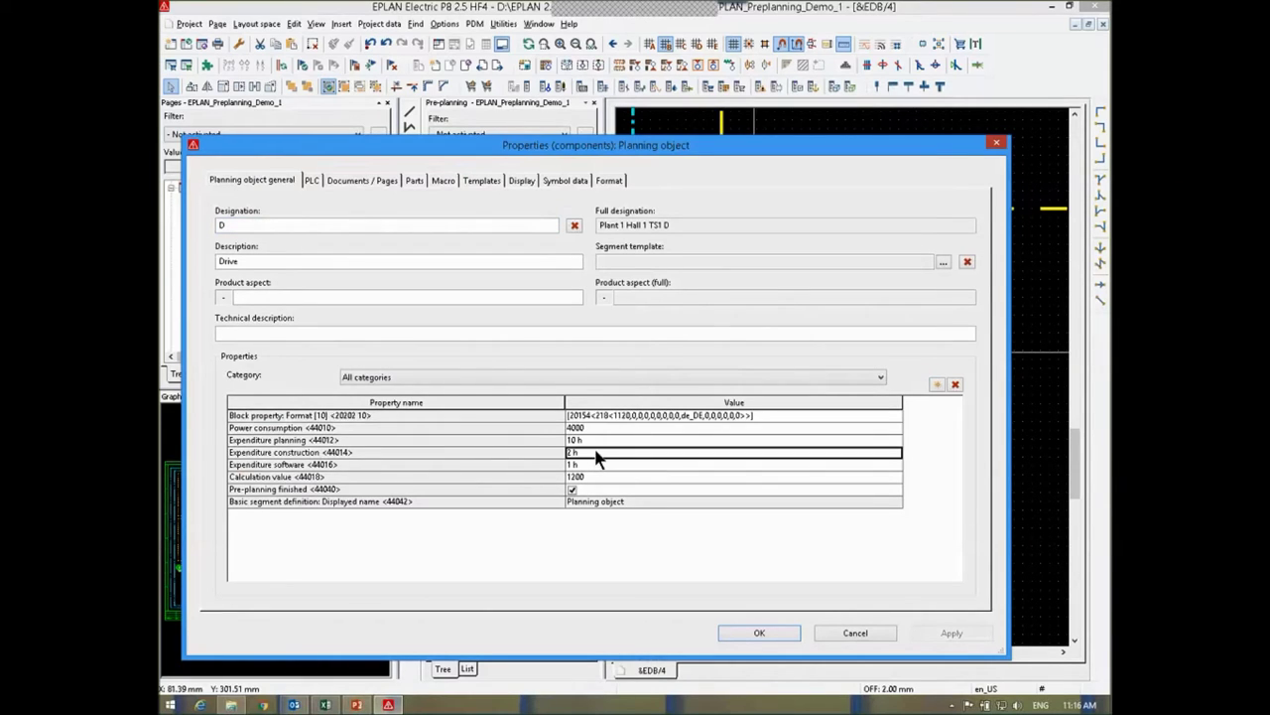
left_click(600, 443)
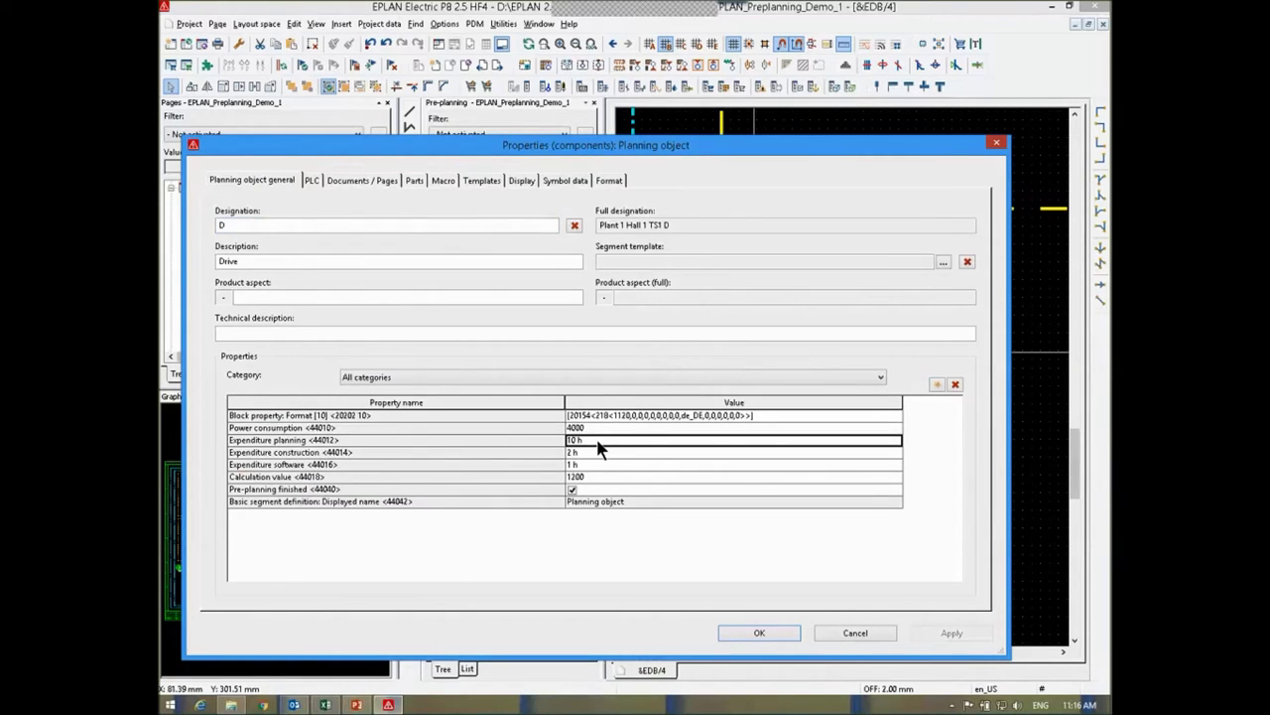
left_click(603, 454)
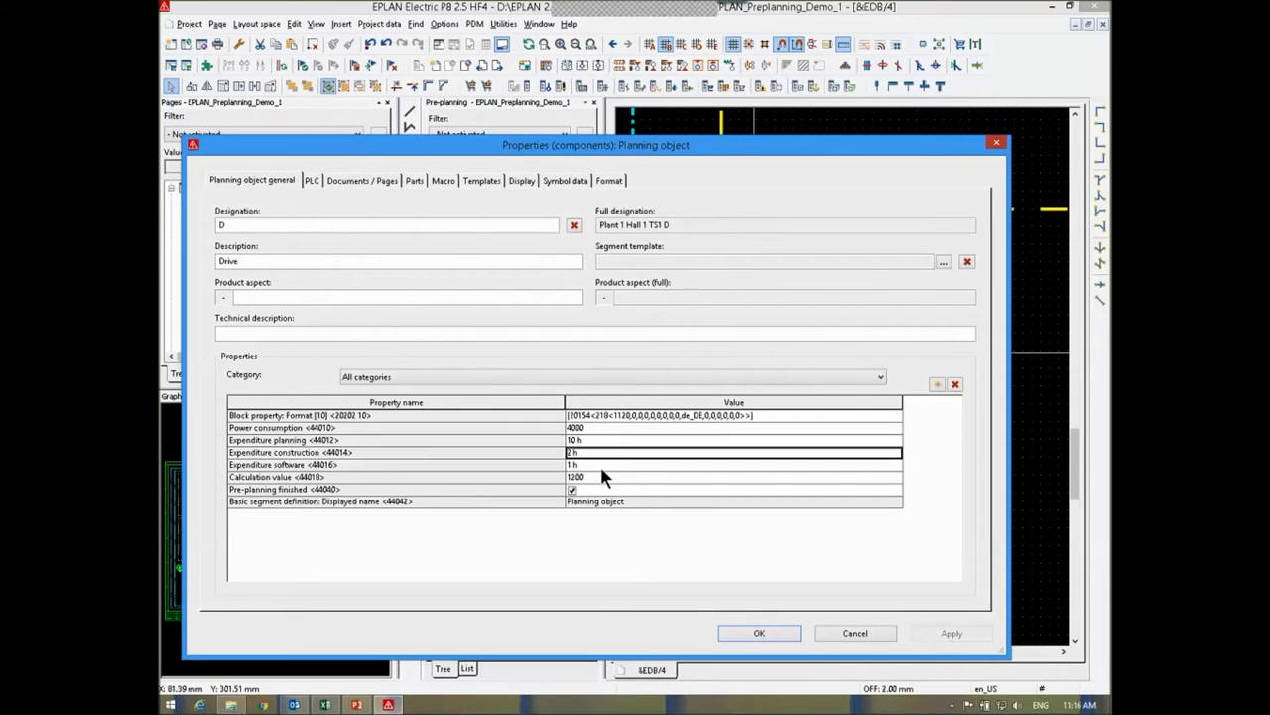
left_click(602, 465)
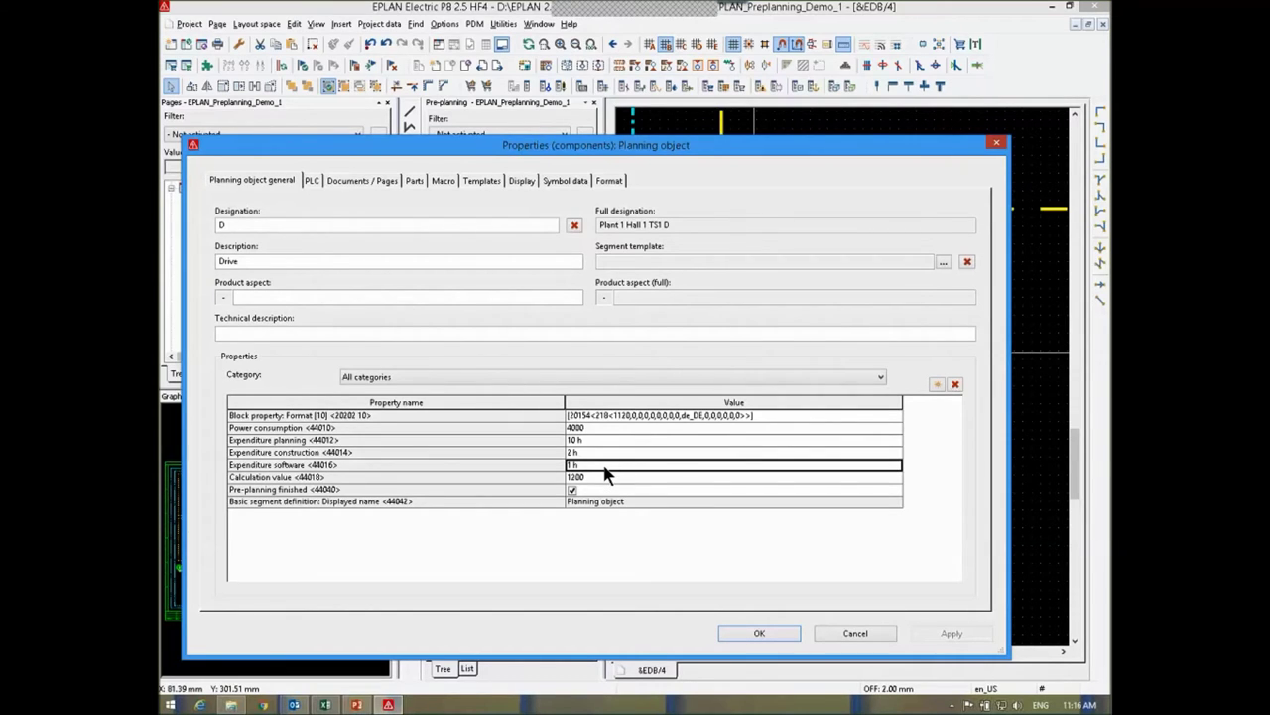
left_click(606, 477)
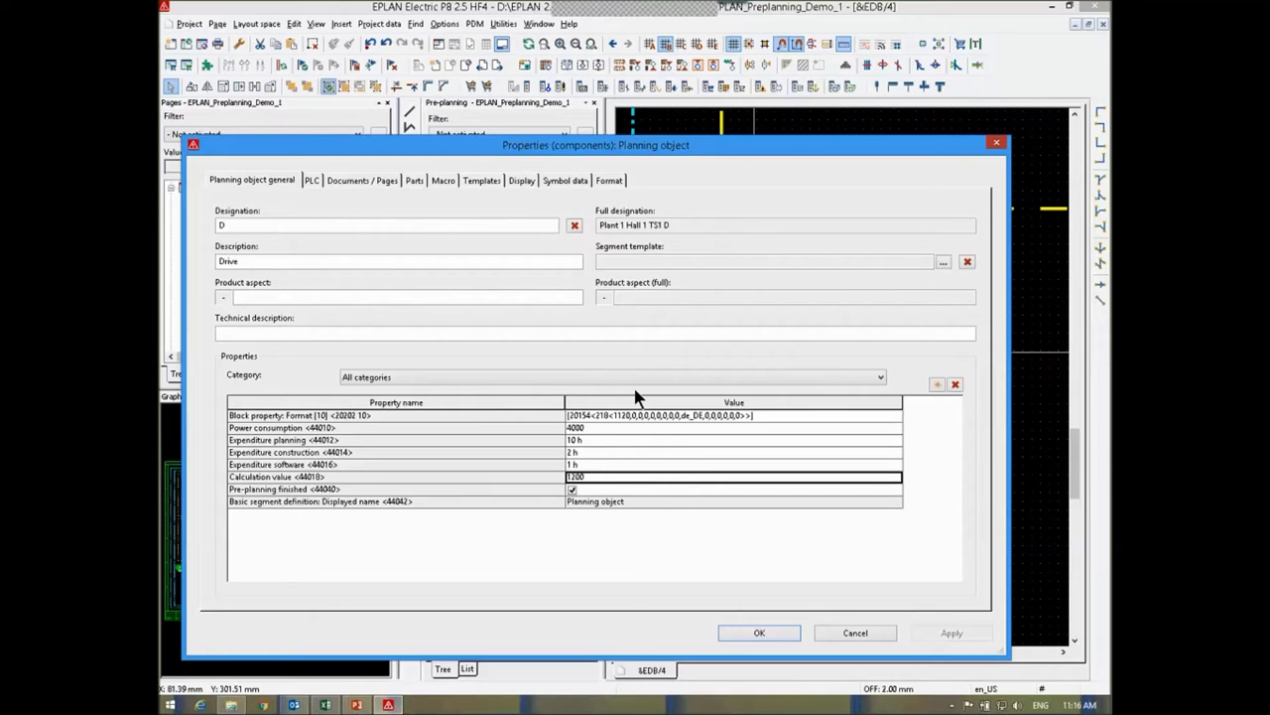
- Set the drive's macro value set to Motor B, keeping Seitenbeschreibung, and confirm
left_click(310, 180)
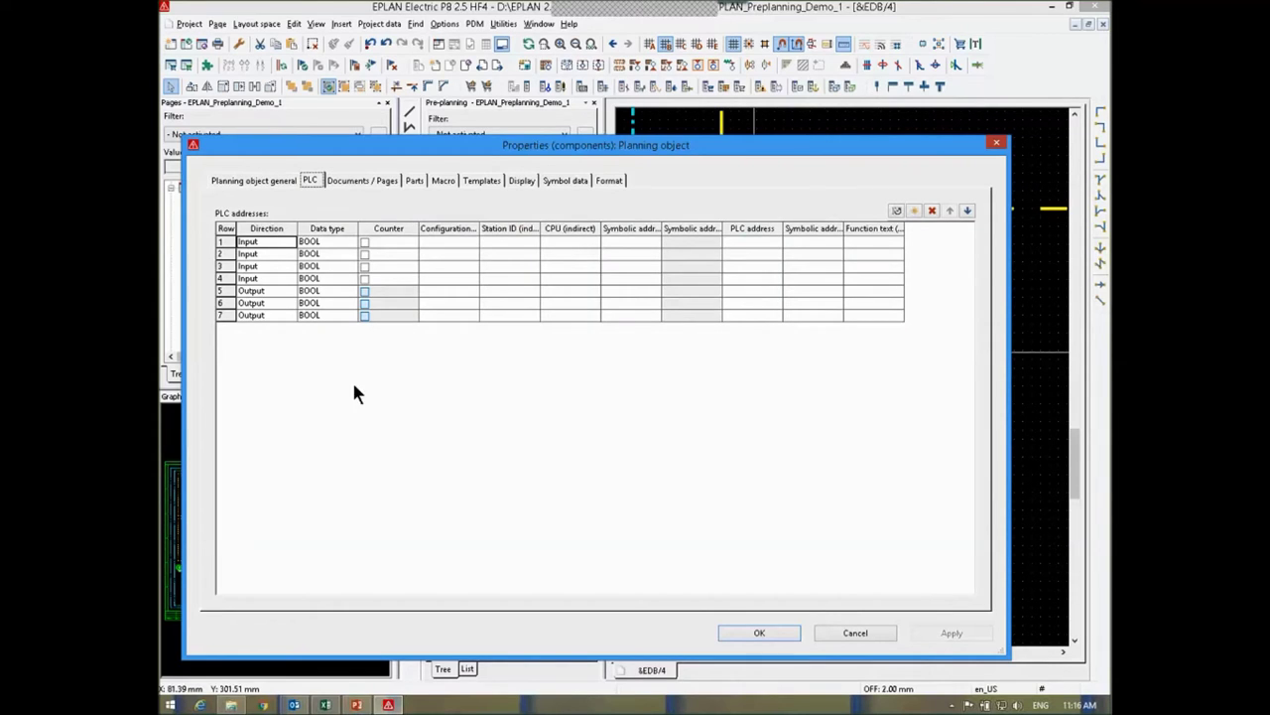
left_click(410, 184)
left_click(373, 180)
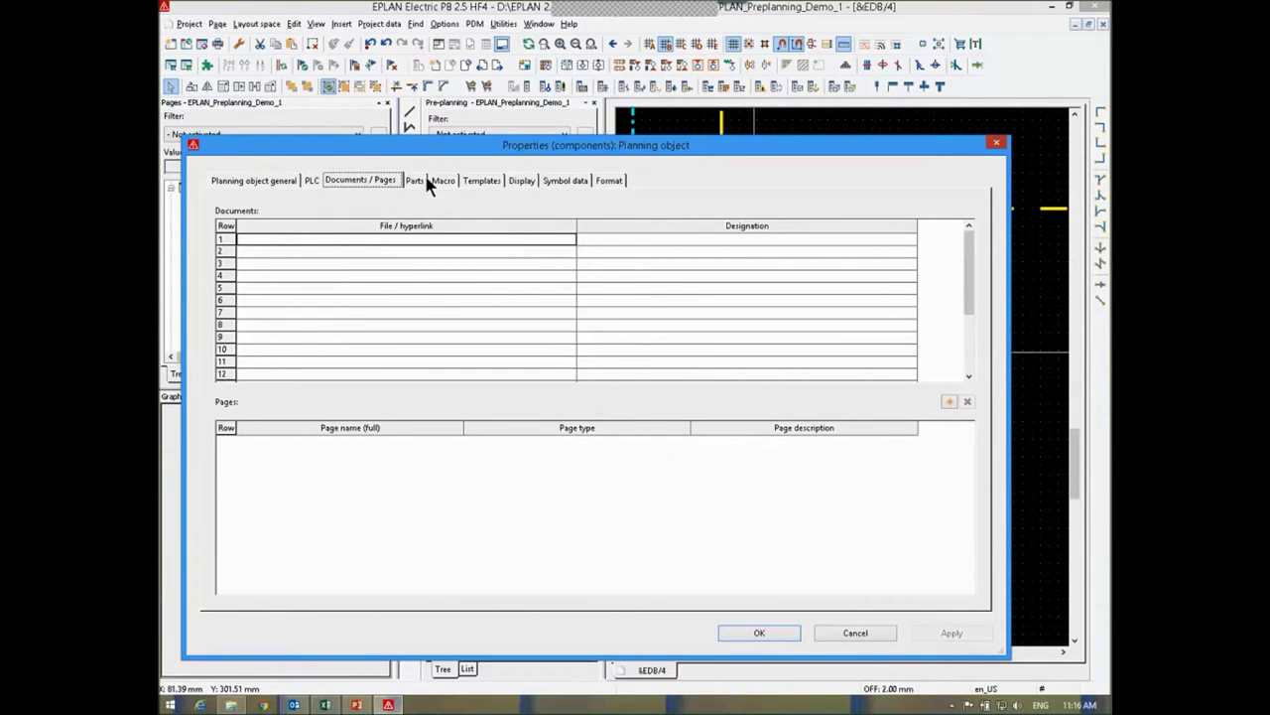
left_click(442, 182)
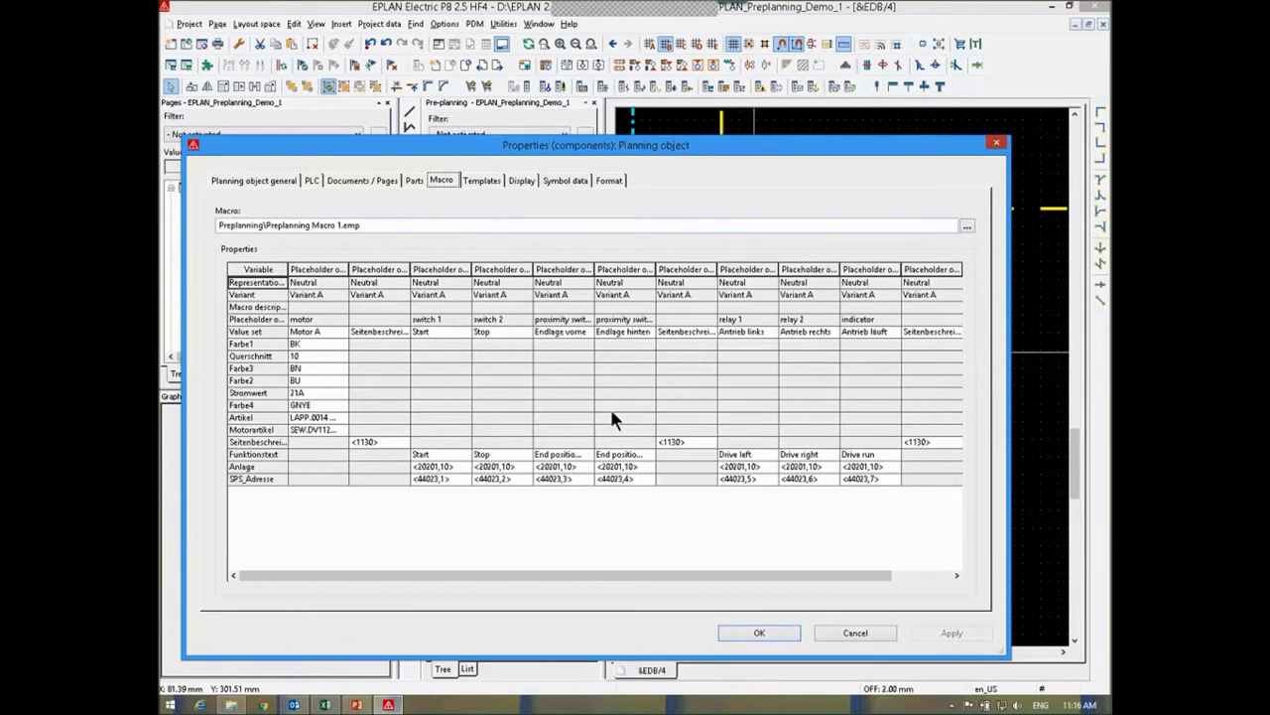
left_click(321, 338)
left_click(342, 332)
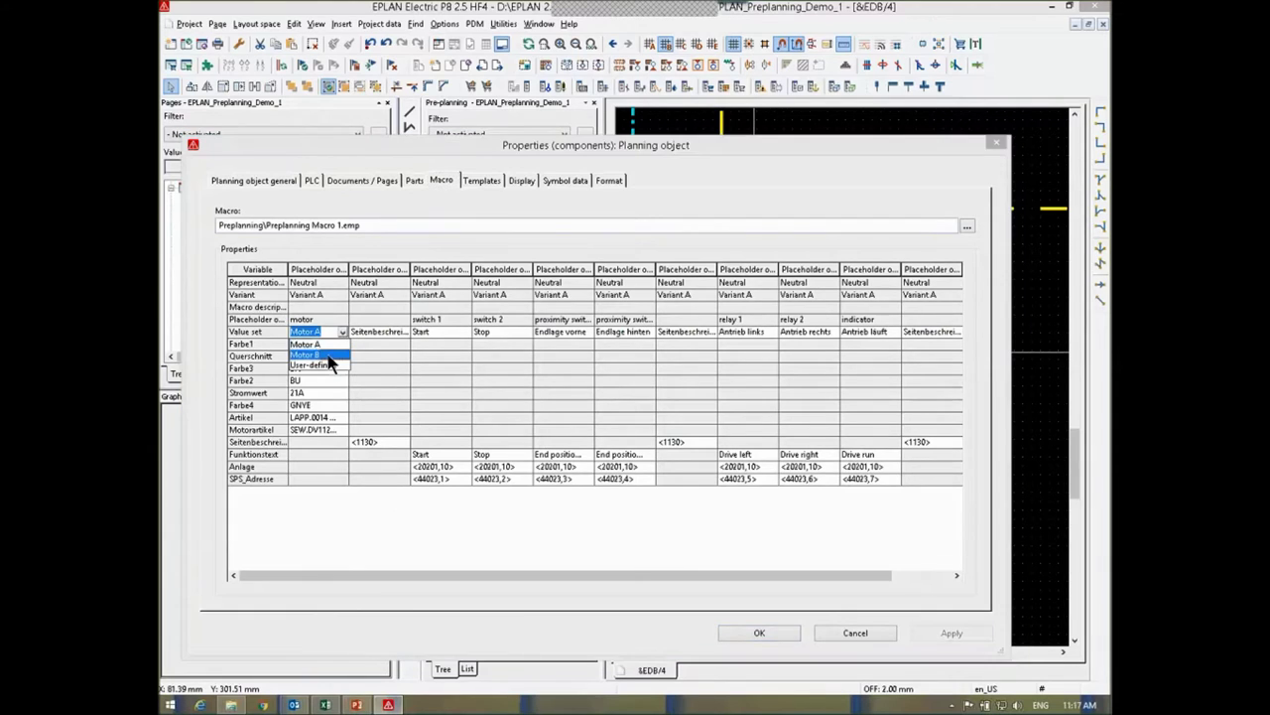
left_click(329, 355)
left_click(404, 334)
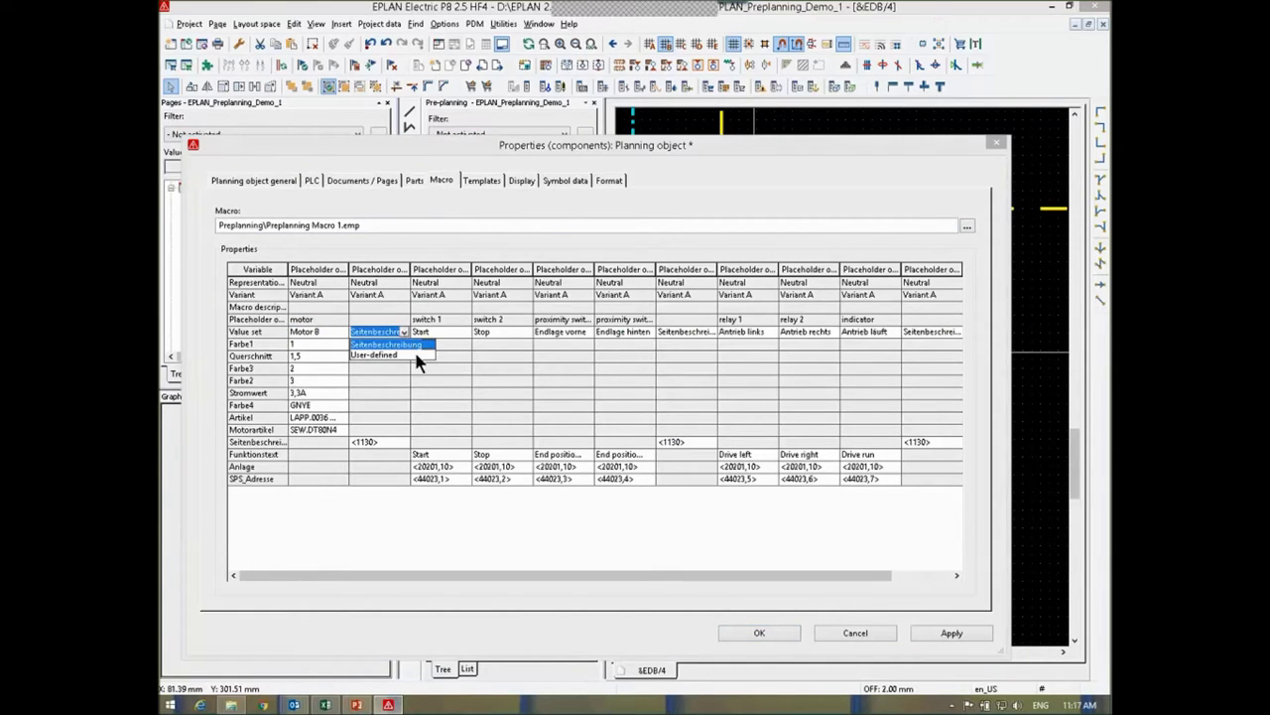
left_click(433, 372)
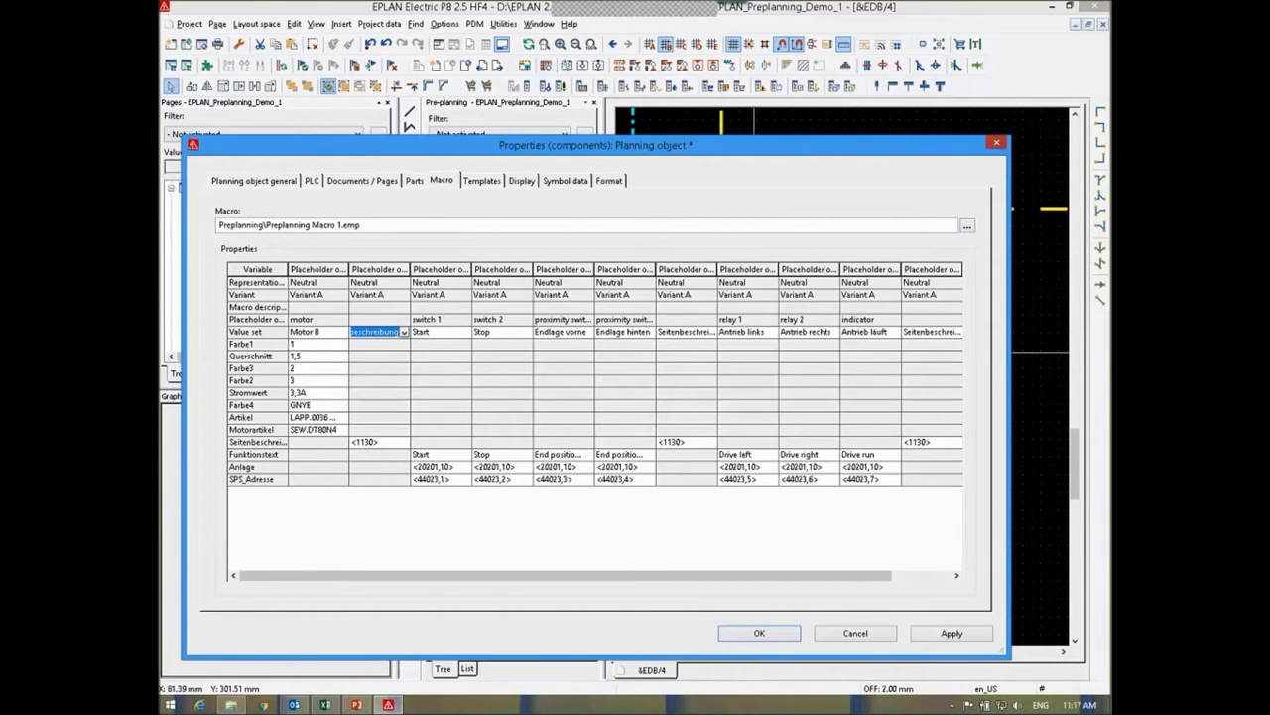
key("ctrl+Tab")
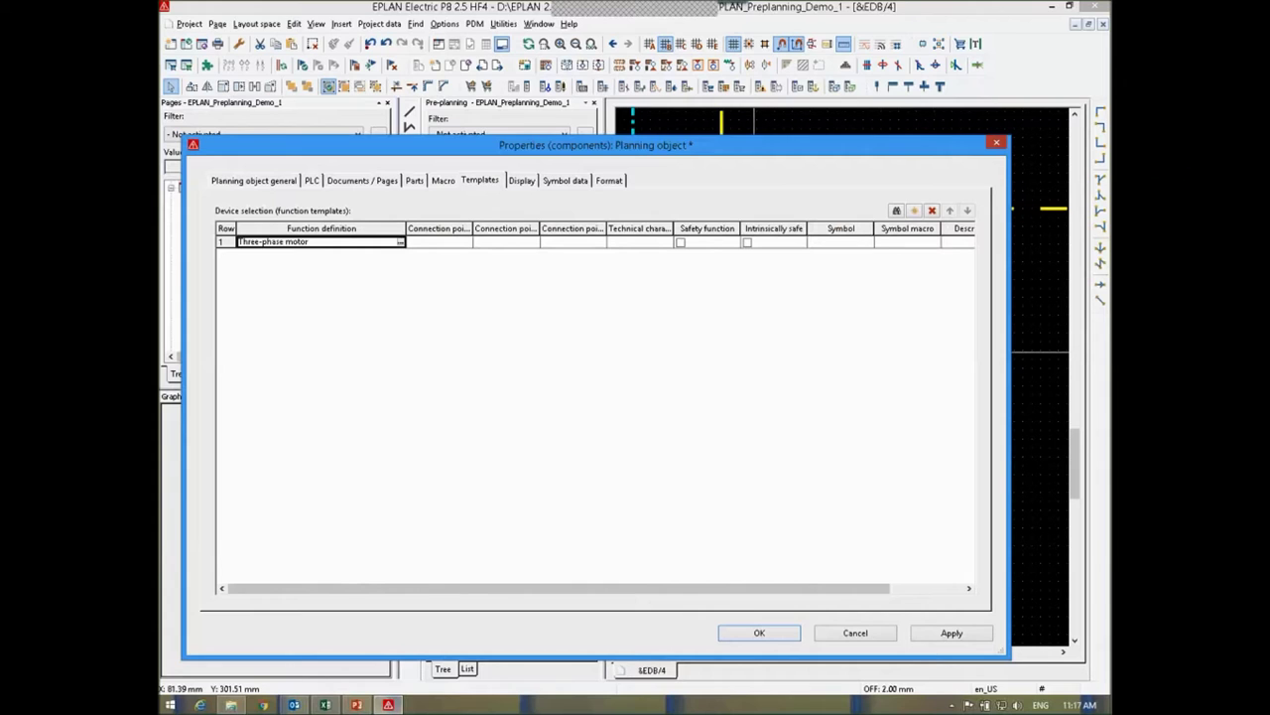
left_click(772, 630)
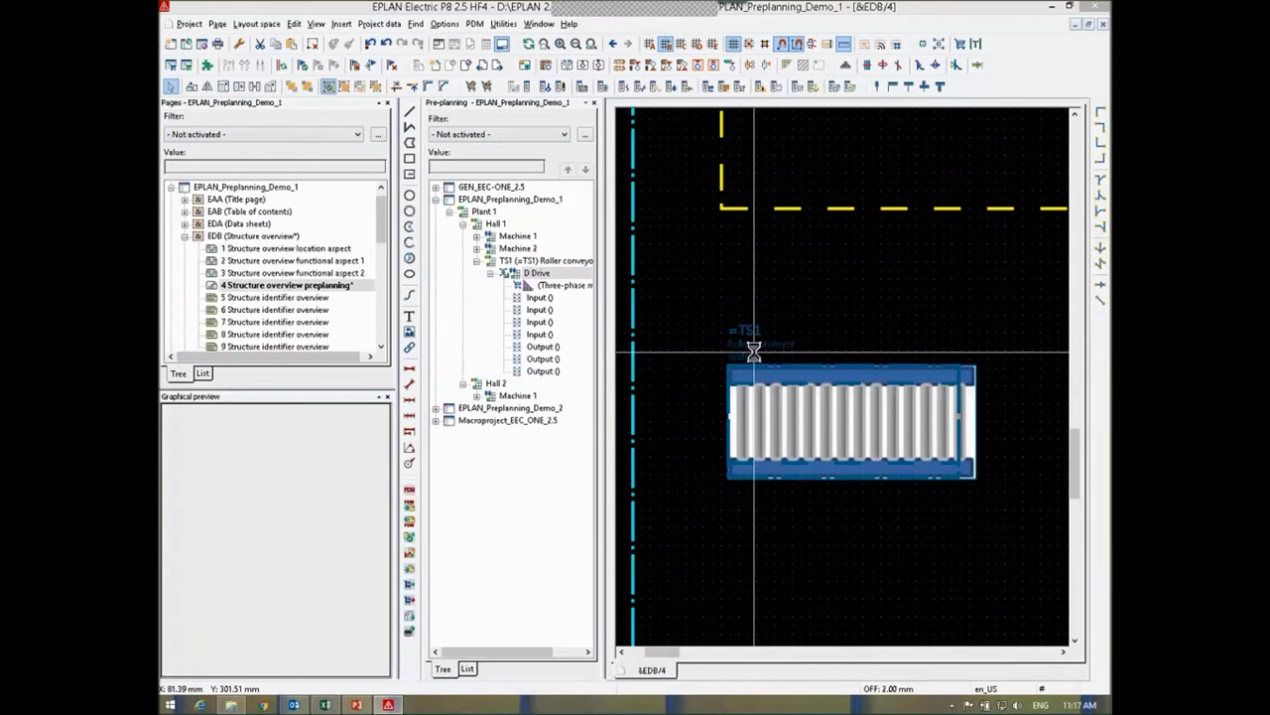
- Place flat belt conveyor TF1 beside TS1
key("m")
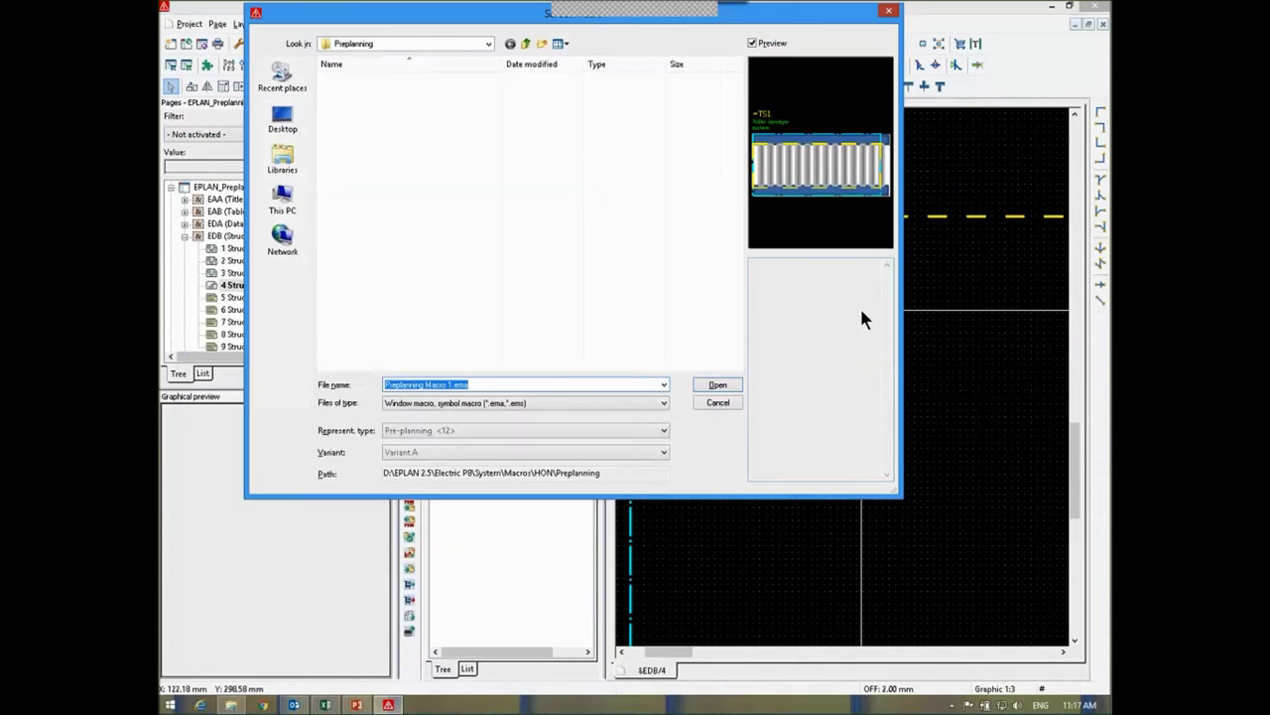
left_click(380, 117)
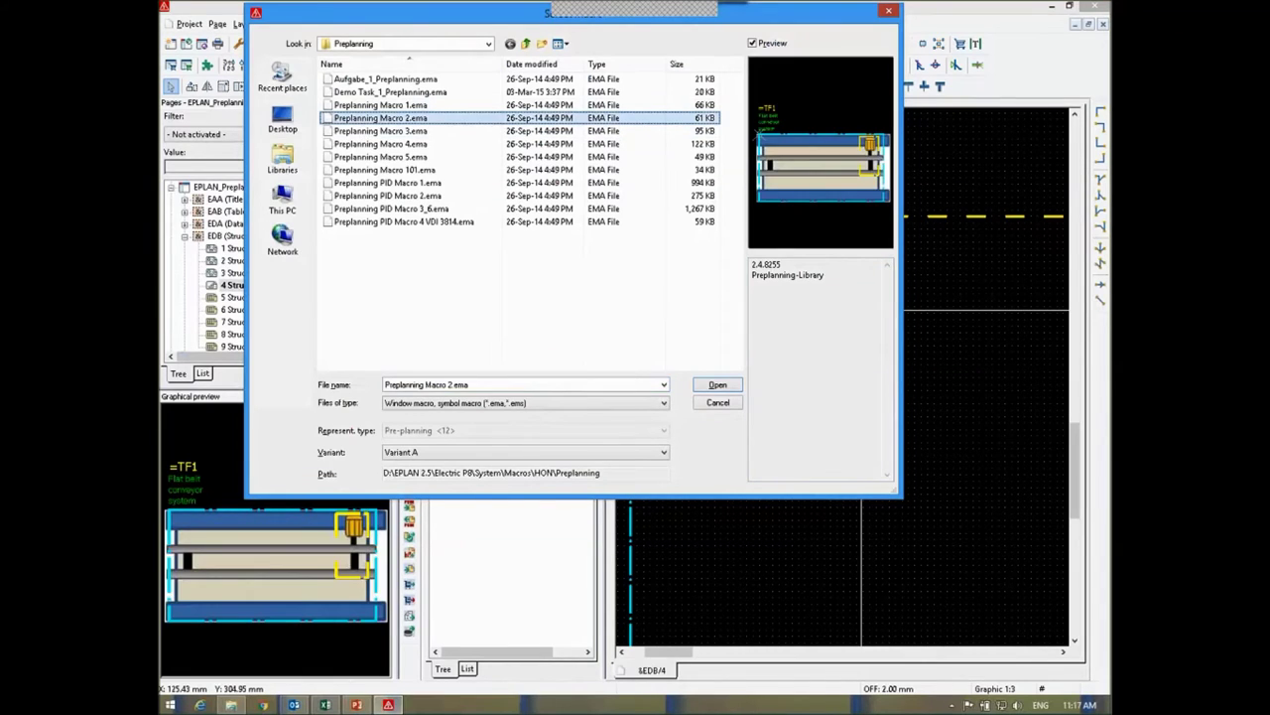
key("Return")
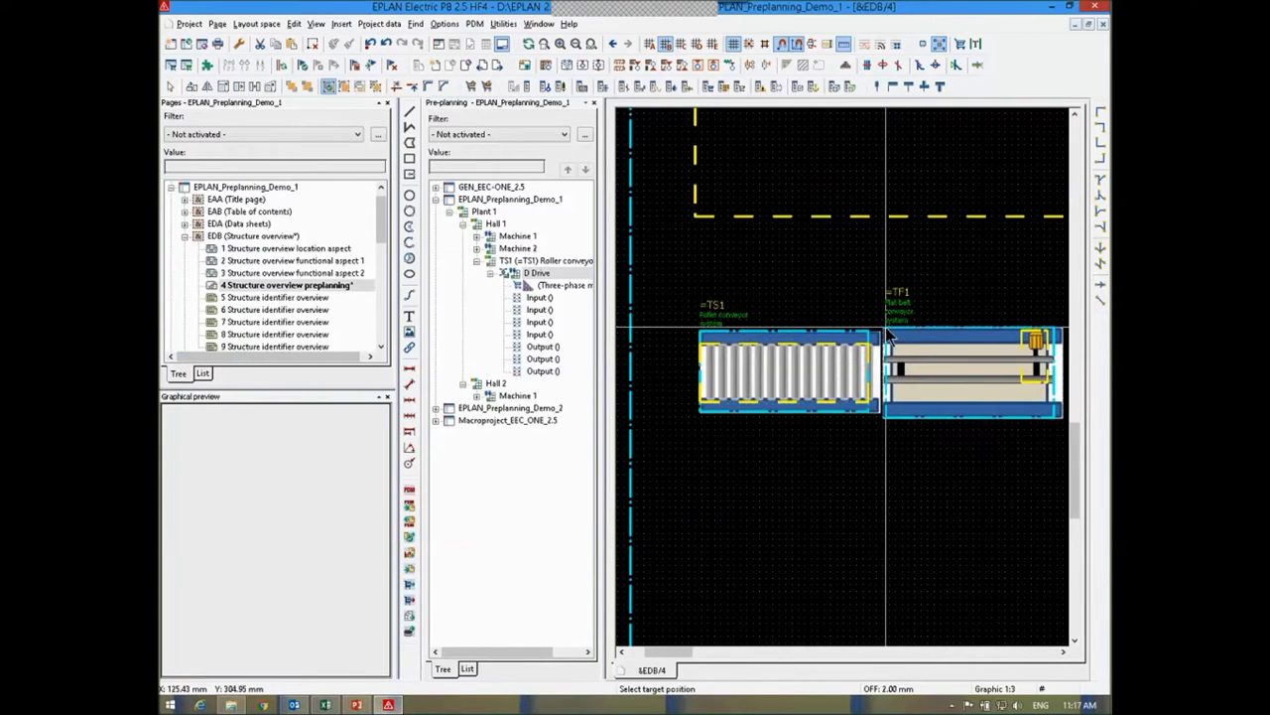
left_click(907, 427)
scroll(883, 365, "down", 2)
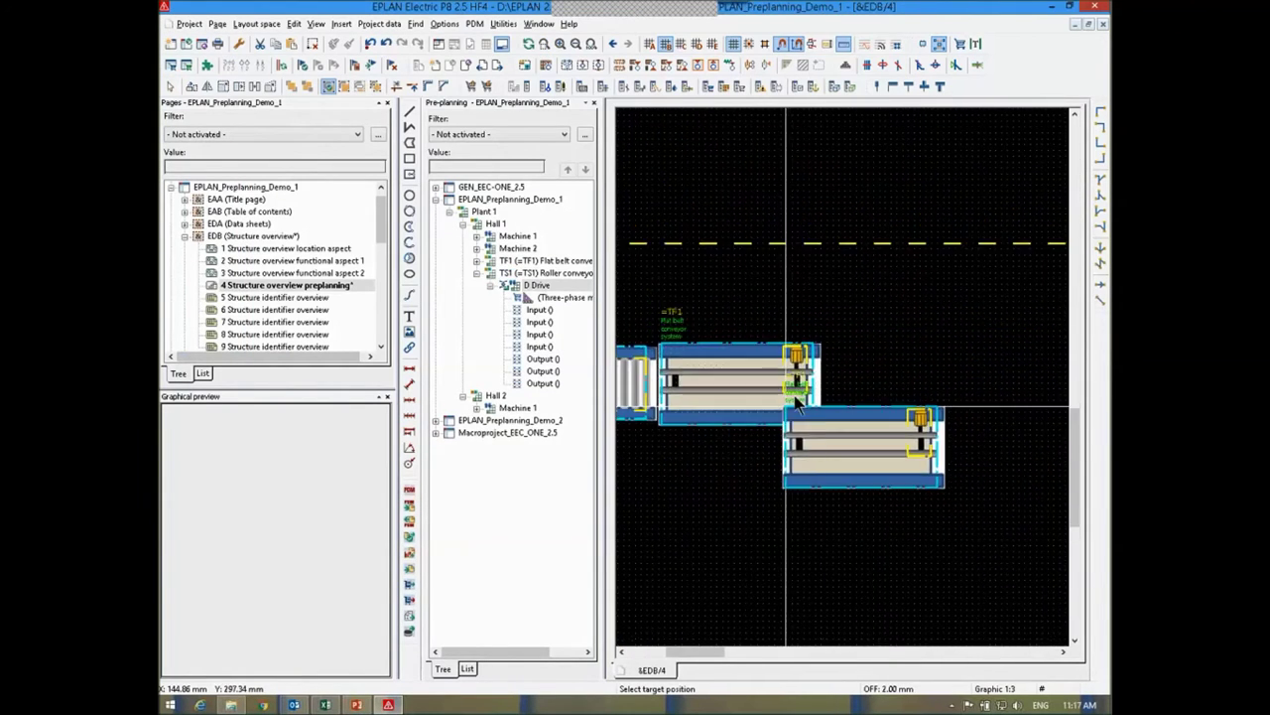
key("Escape")
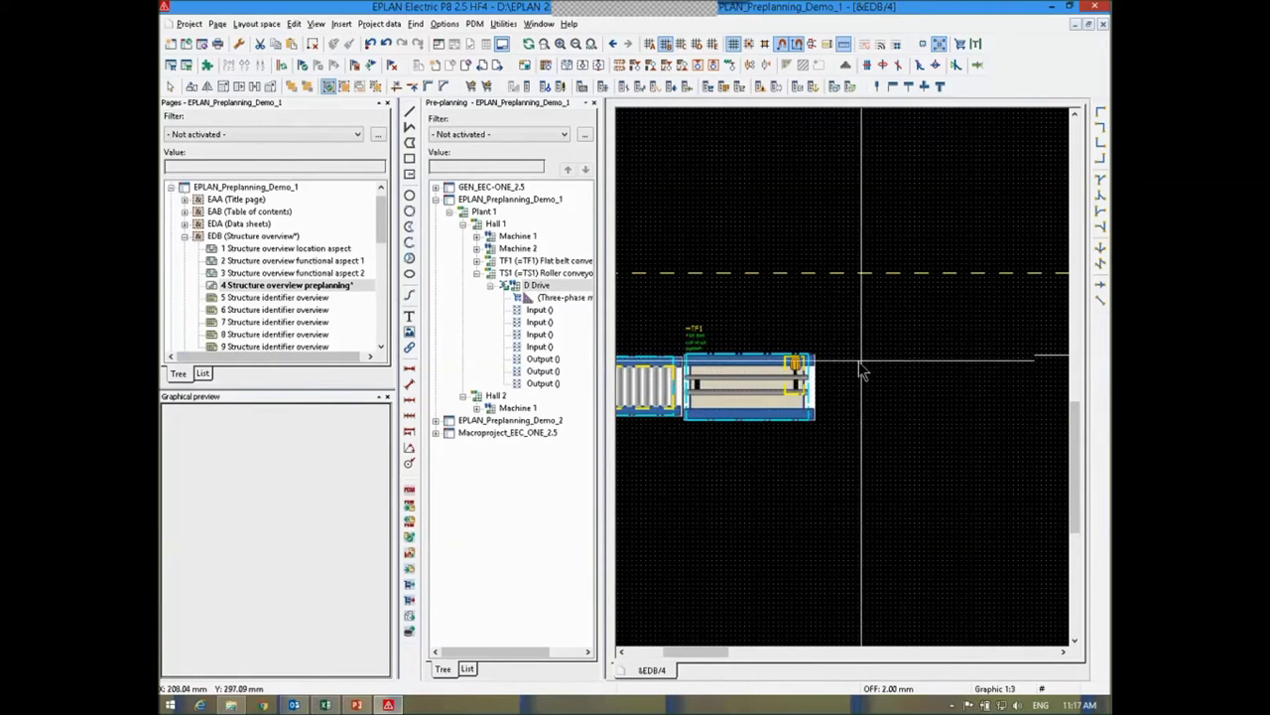
- Place grinding units SE1 above and SE2 below the flat belt conveyor
key("m")
left_click(409, 131)
double_click(408, 133)
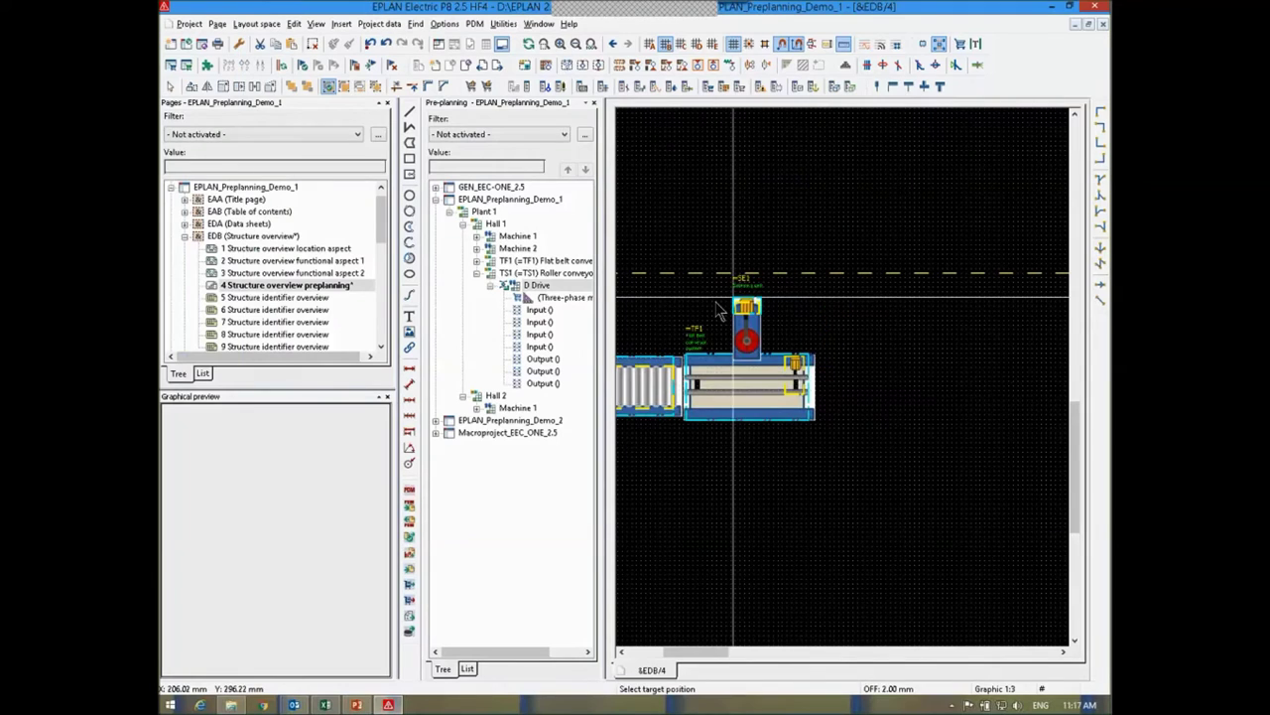
left_click(733, 315)
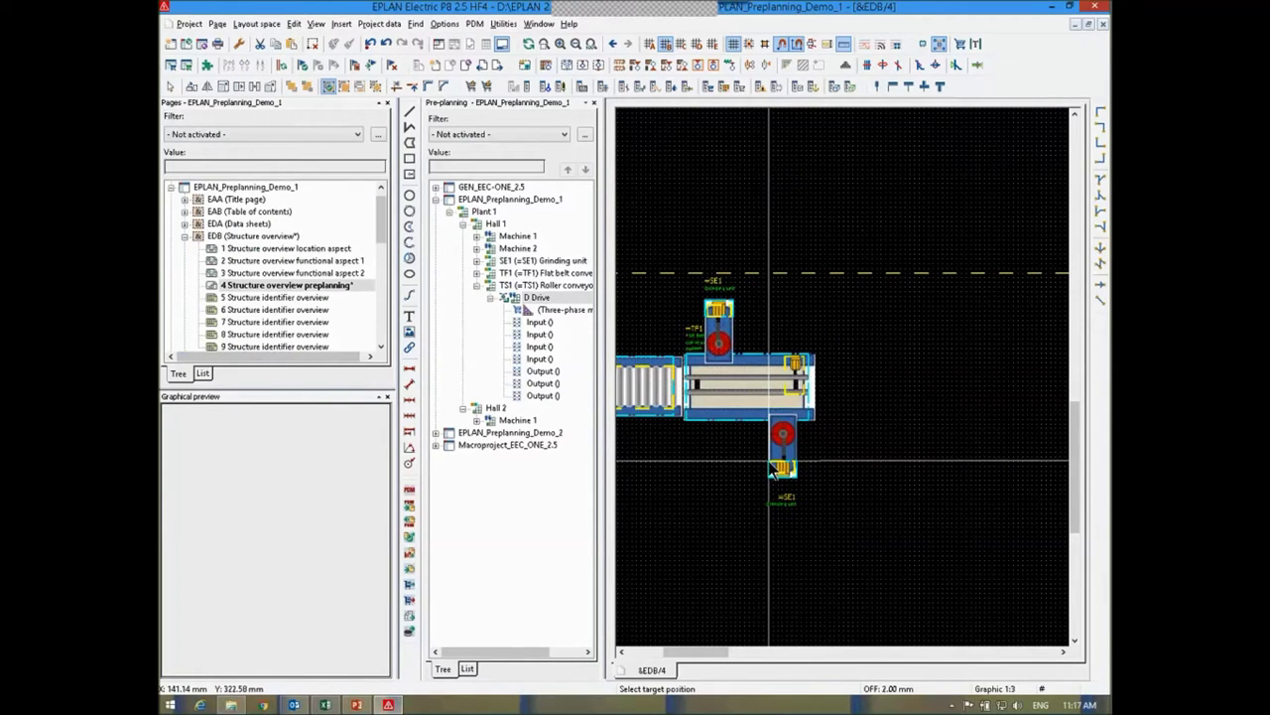
left_click(770, 465)
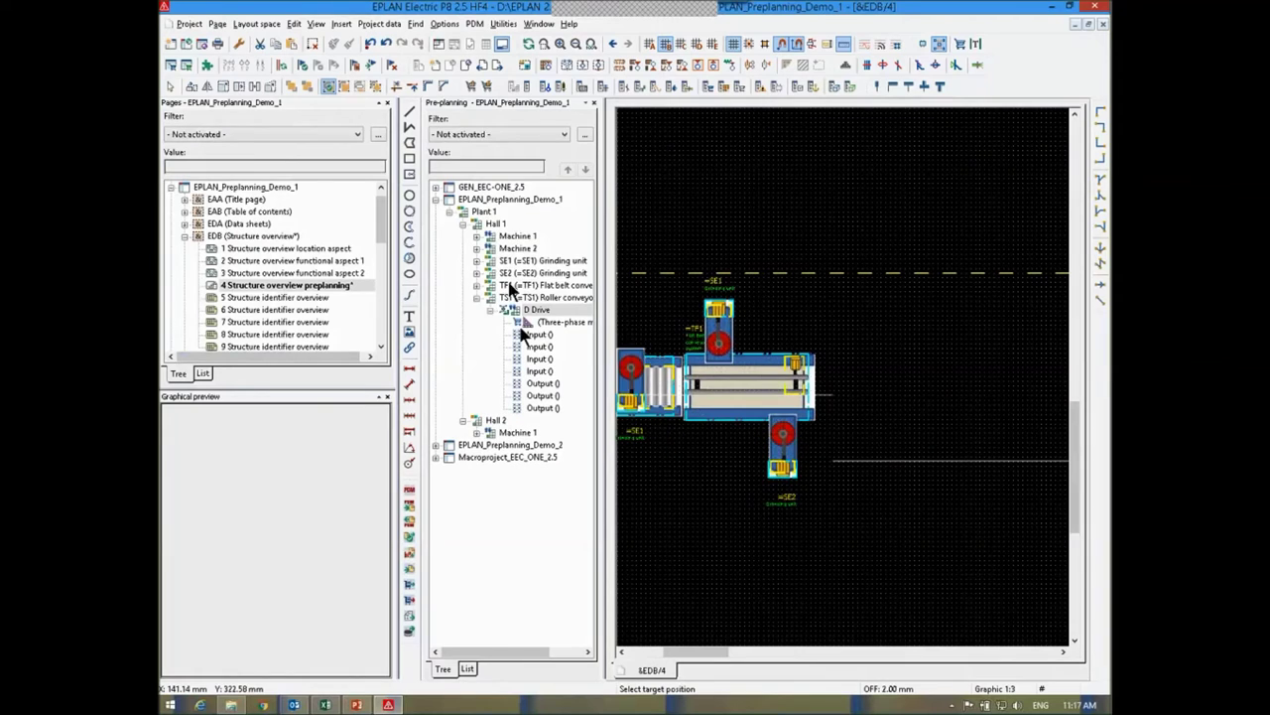
key("Escape")
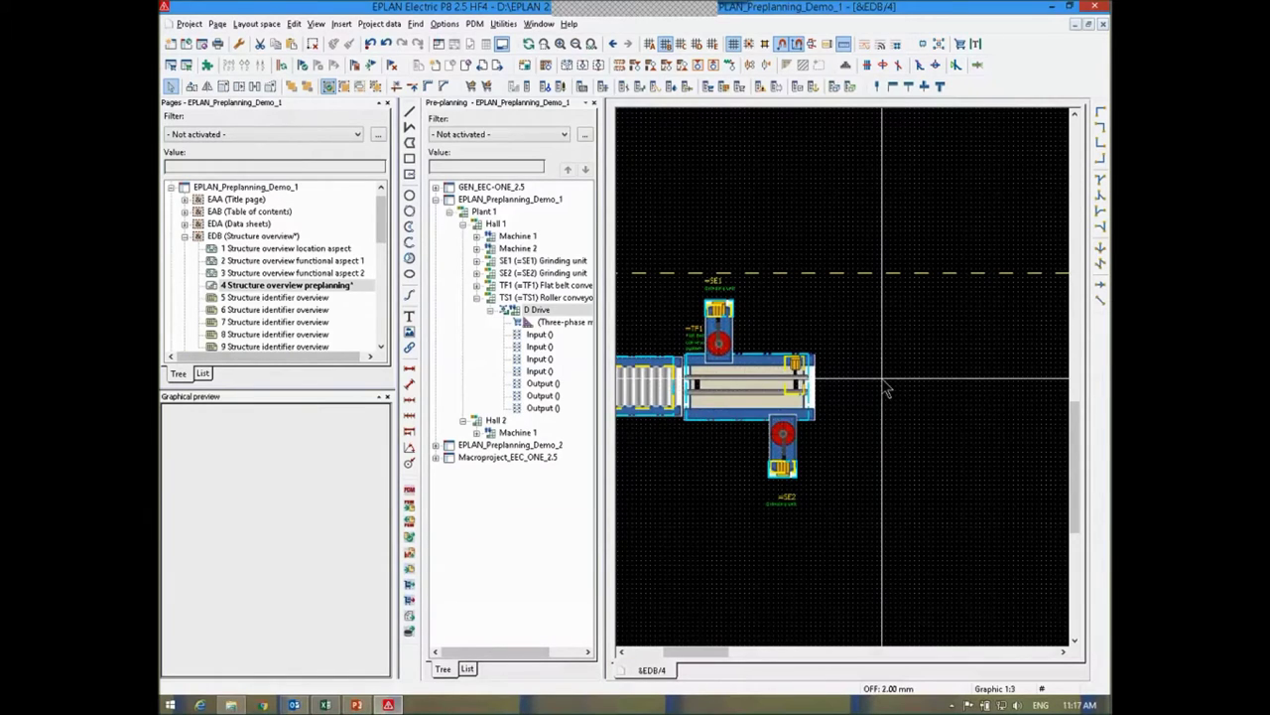
- Place position transfer US1 to the right of SE1
key("m")
left_click(377, 144)
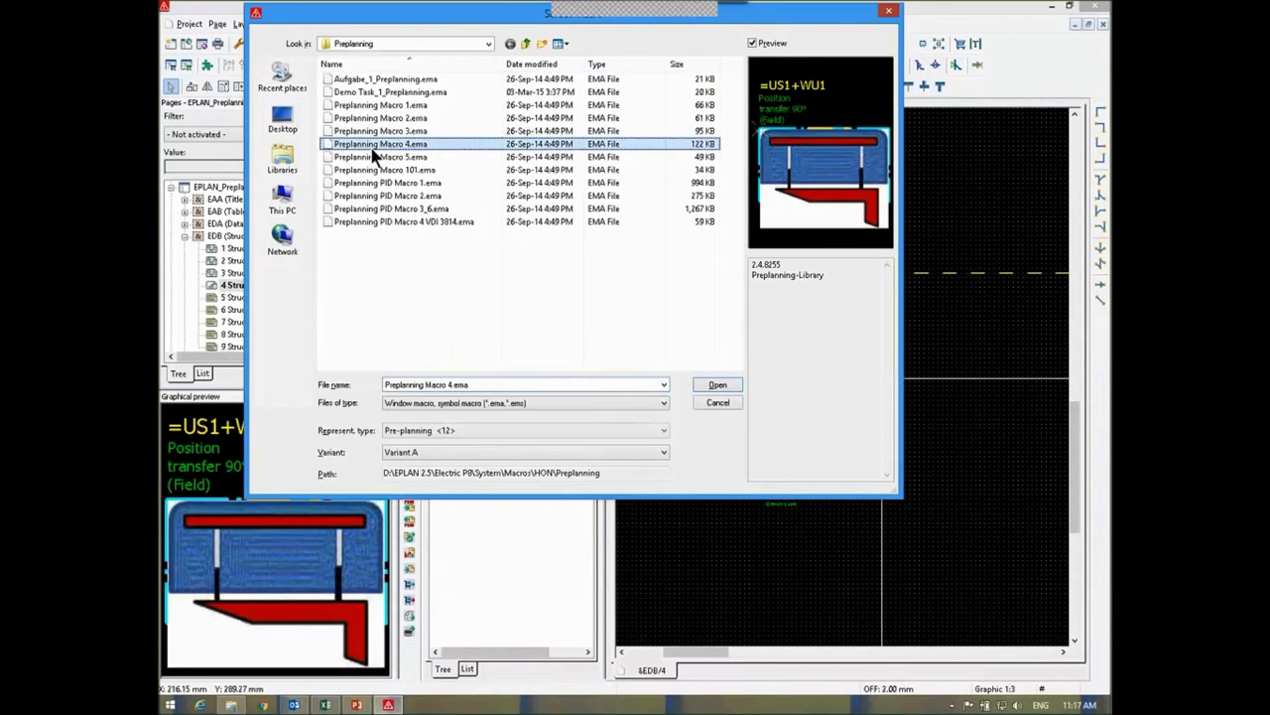
double_click(439, 145)
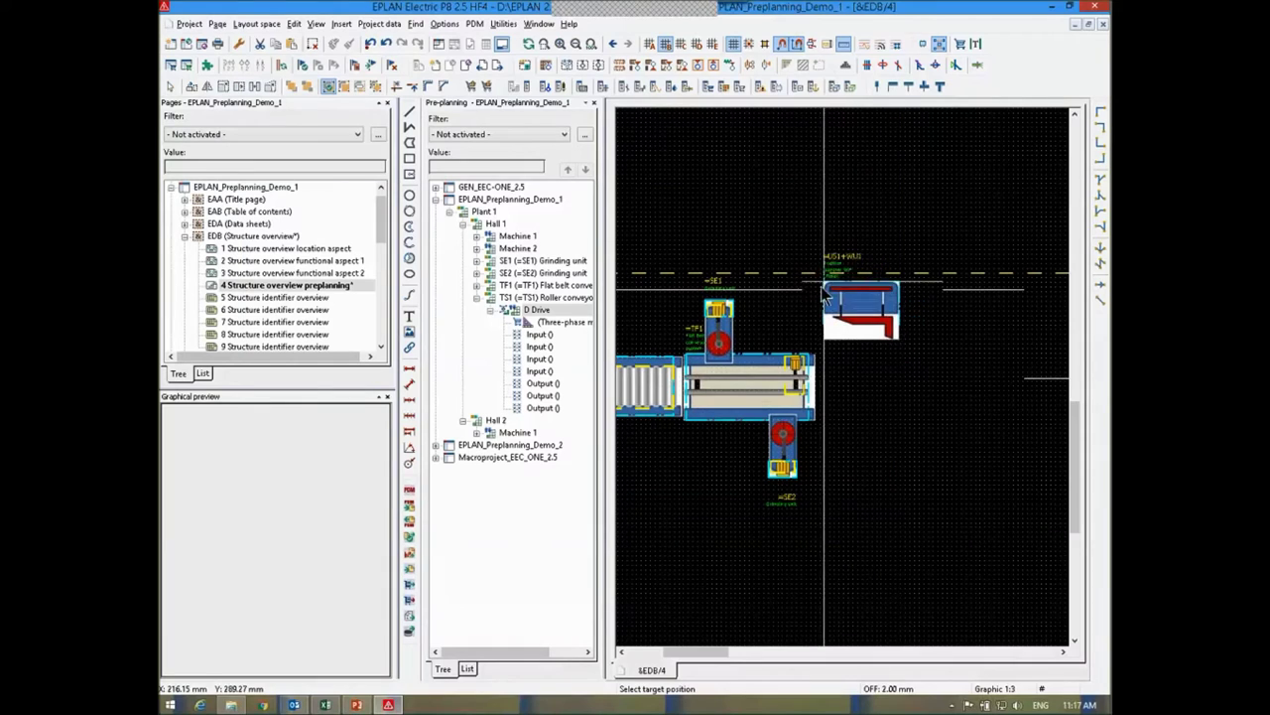
left_click(830, 296)
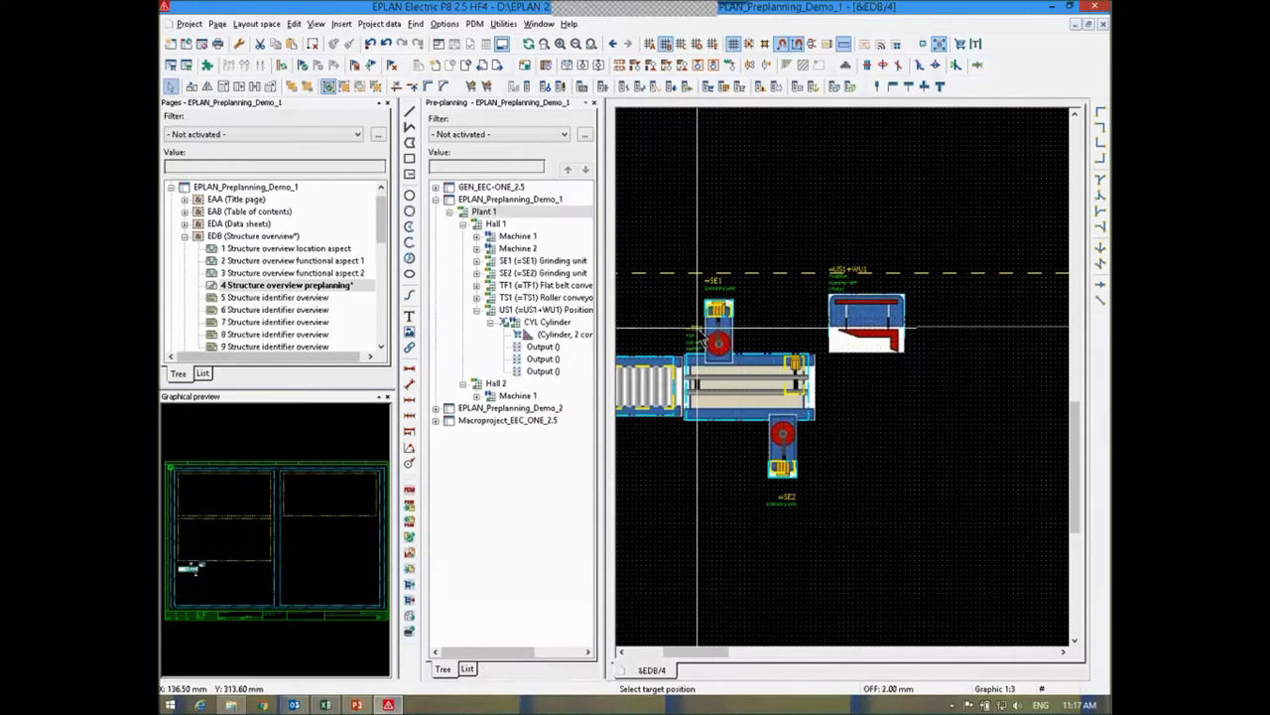
- Place an upright roller conveyor TS2 below the position transfer
key("BackSpace")
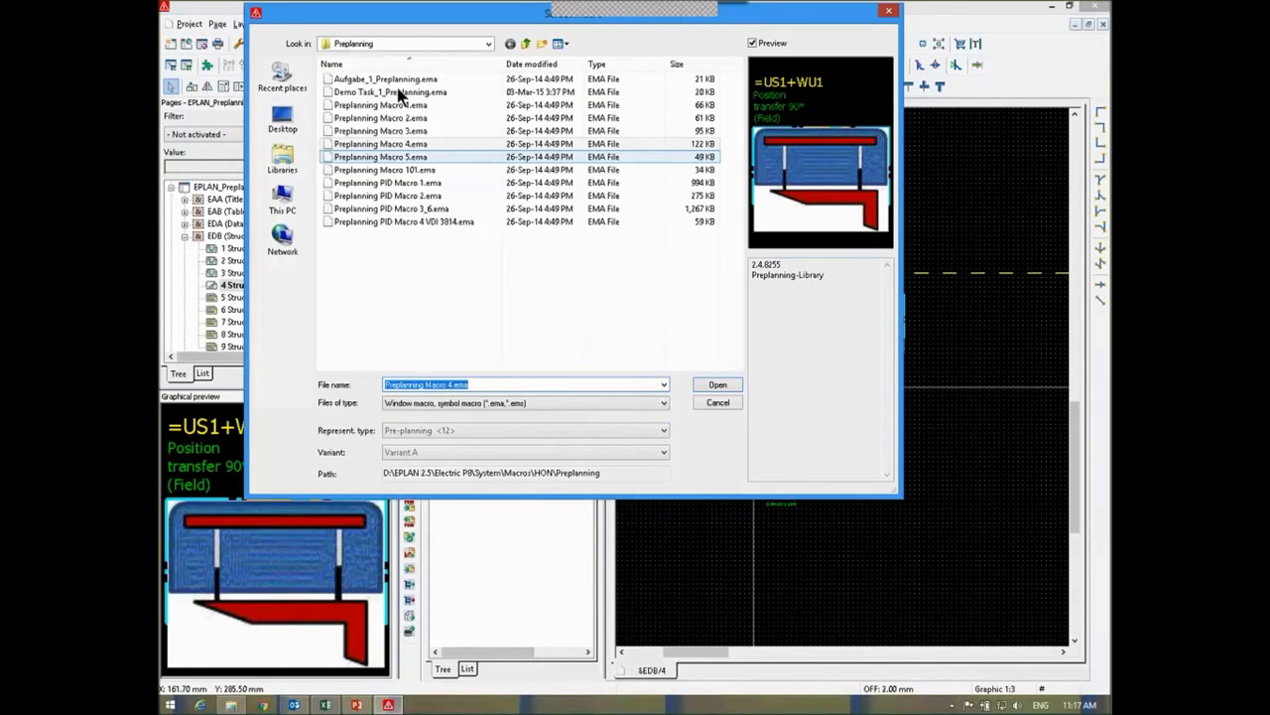
left_click(343, 105)
double_click(343, 106)
key("Tab")
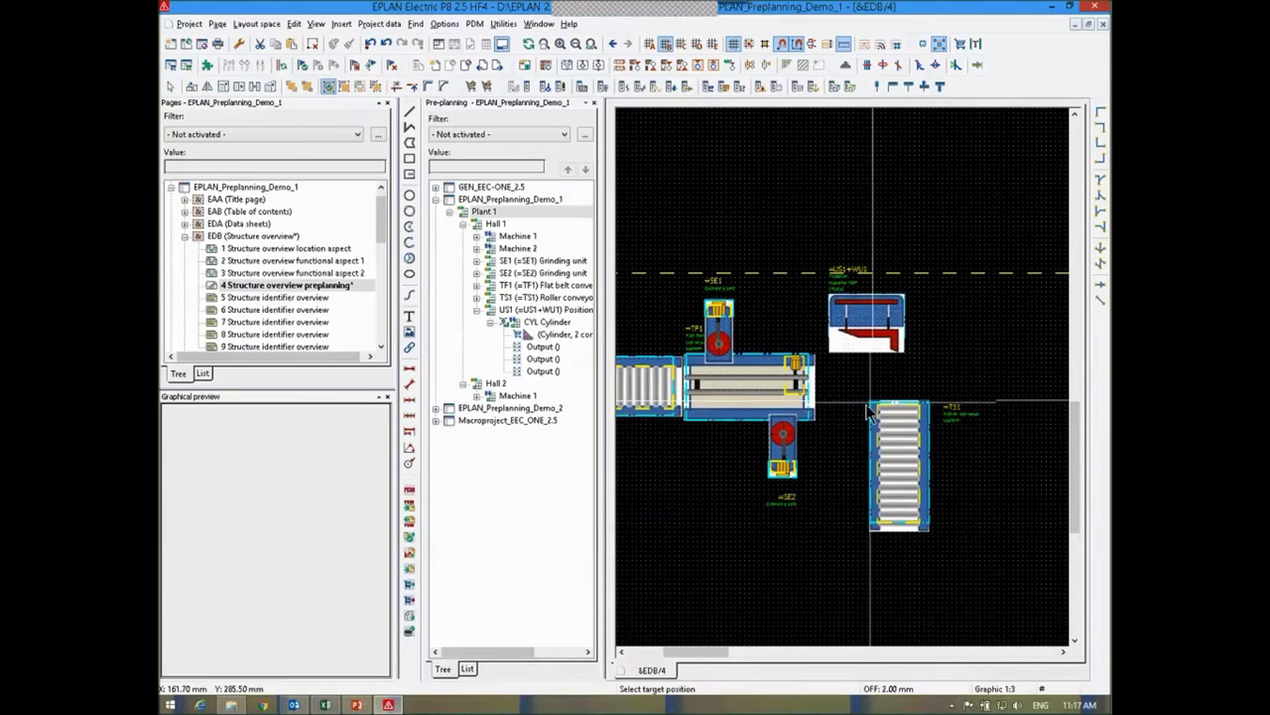
scroll(834, 355, "up", 2)
left_click(840, 362)
scroll(945, 448, "down", 1)
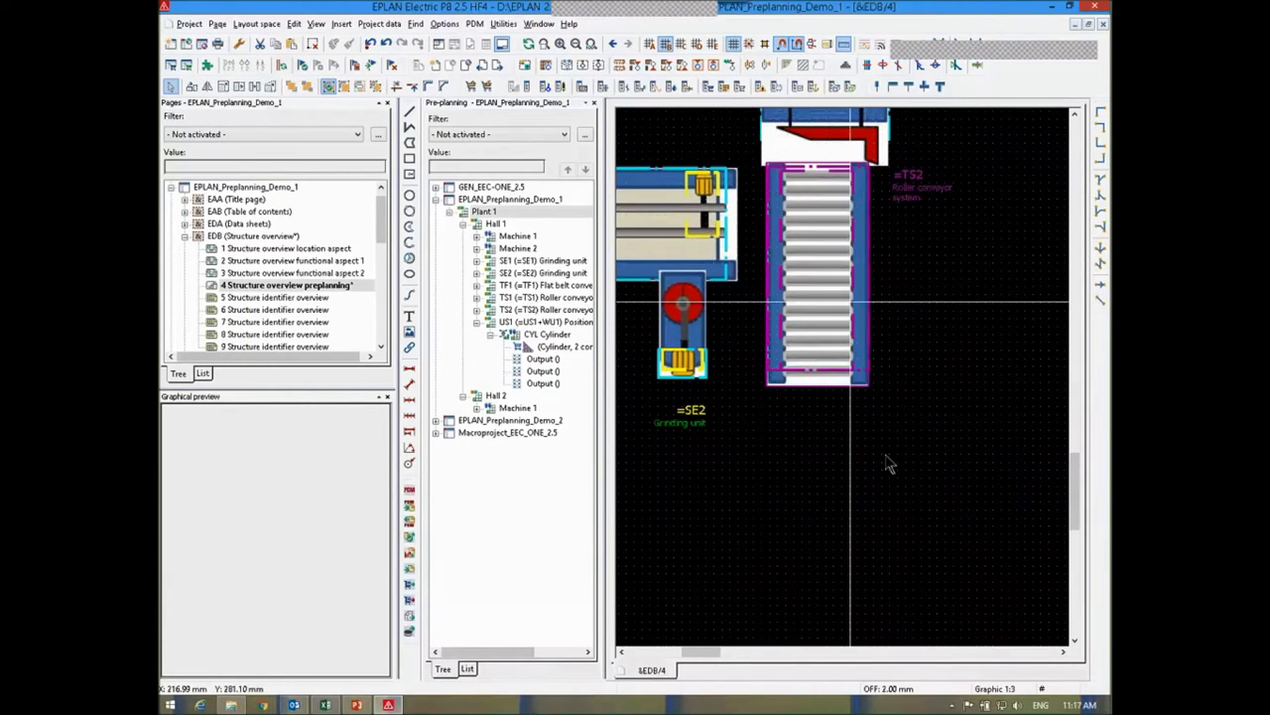
- Place a horizontal grinding unit SE3 at the lower right
key("m")
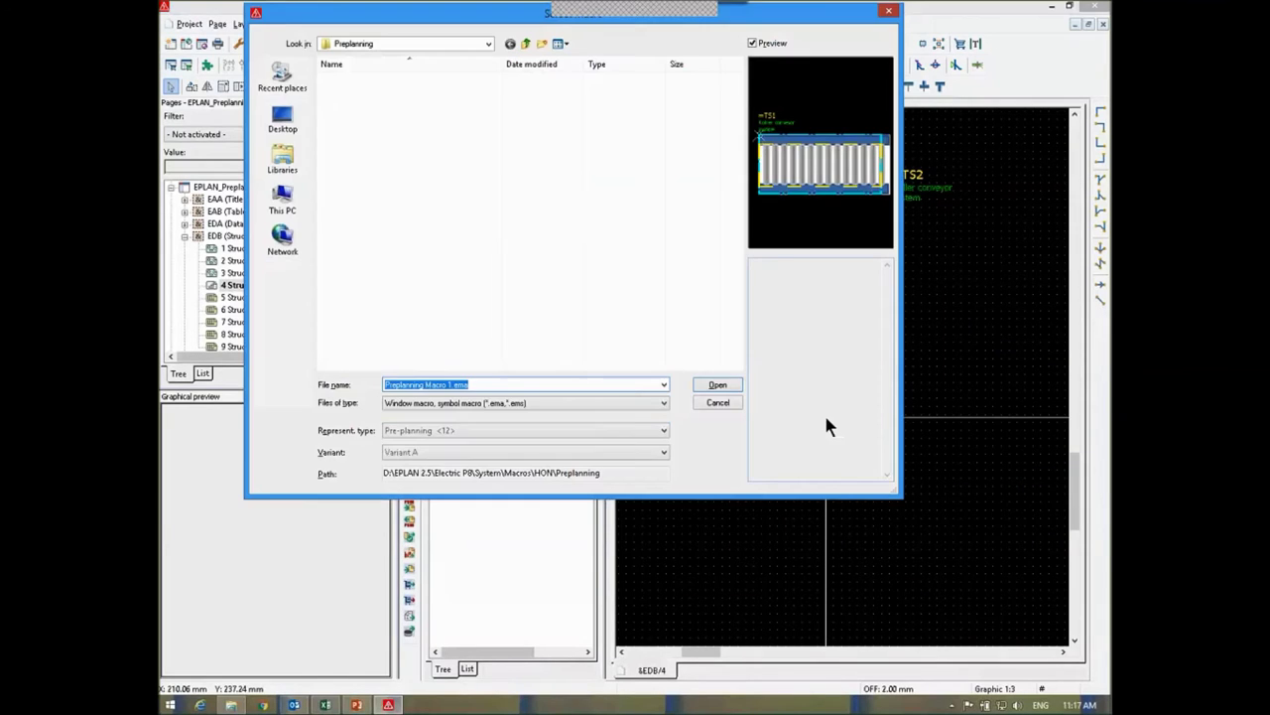
double_click(420, 130)
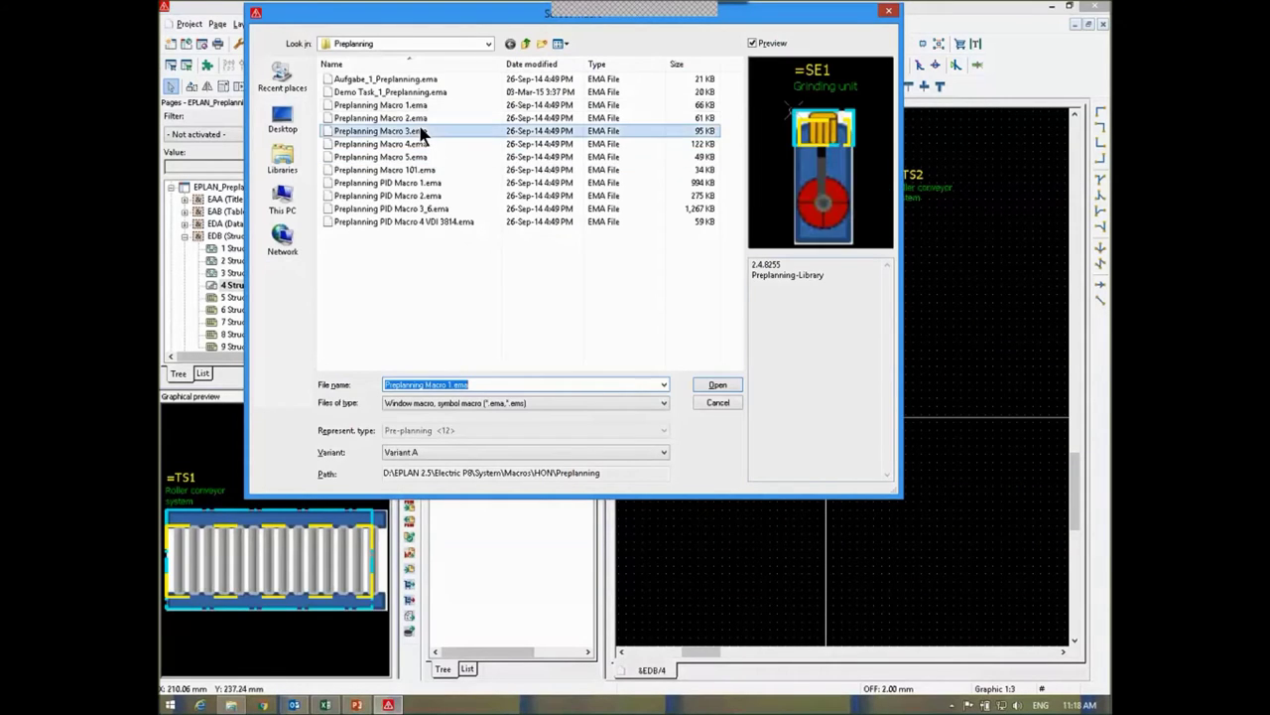
key("Tab")
left_click(959, 478)
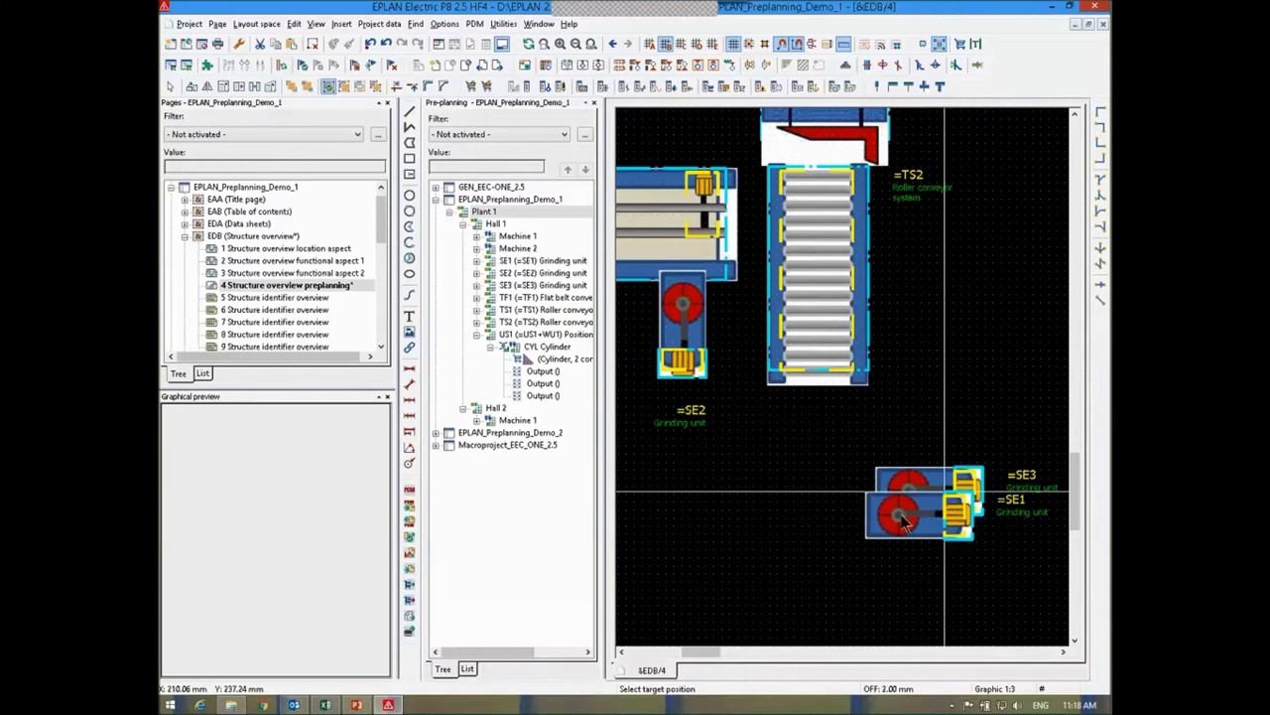
- Place an upright flat belt conveyor TF2 beside SE3
key("BackSpace")
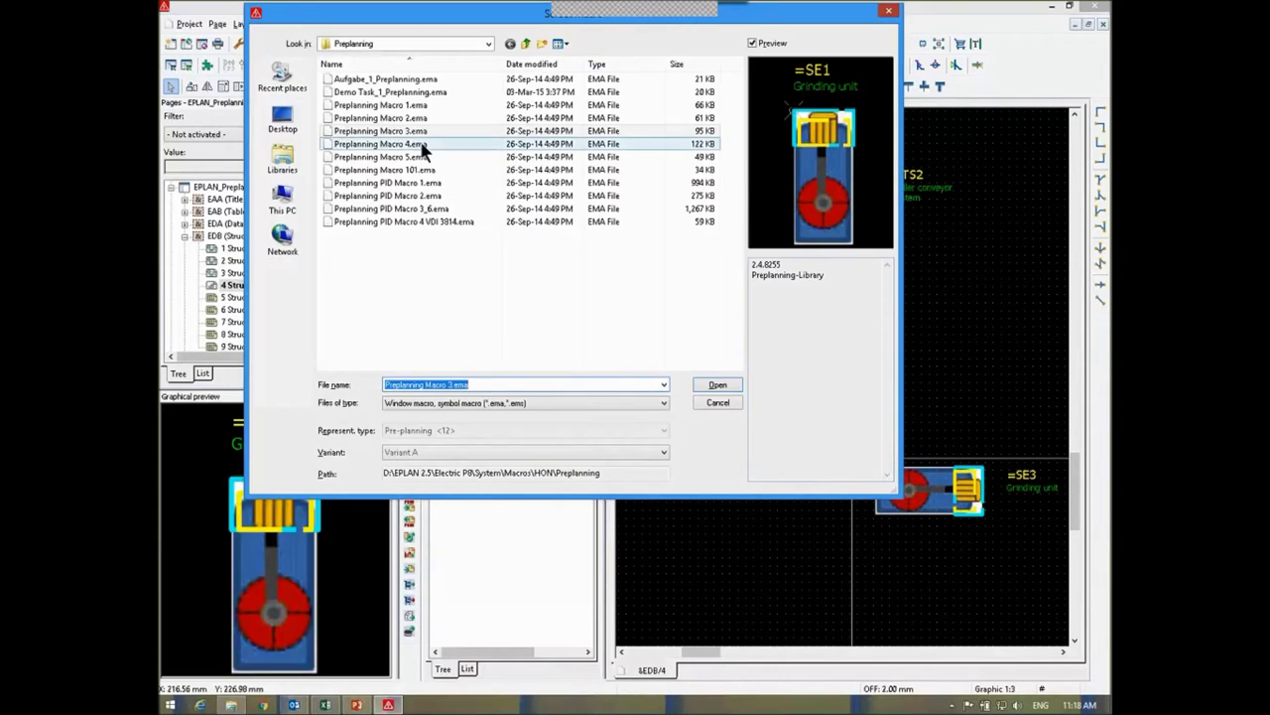
double_click(414, 130)
key("Tab")
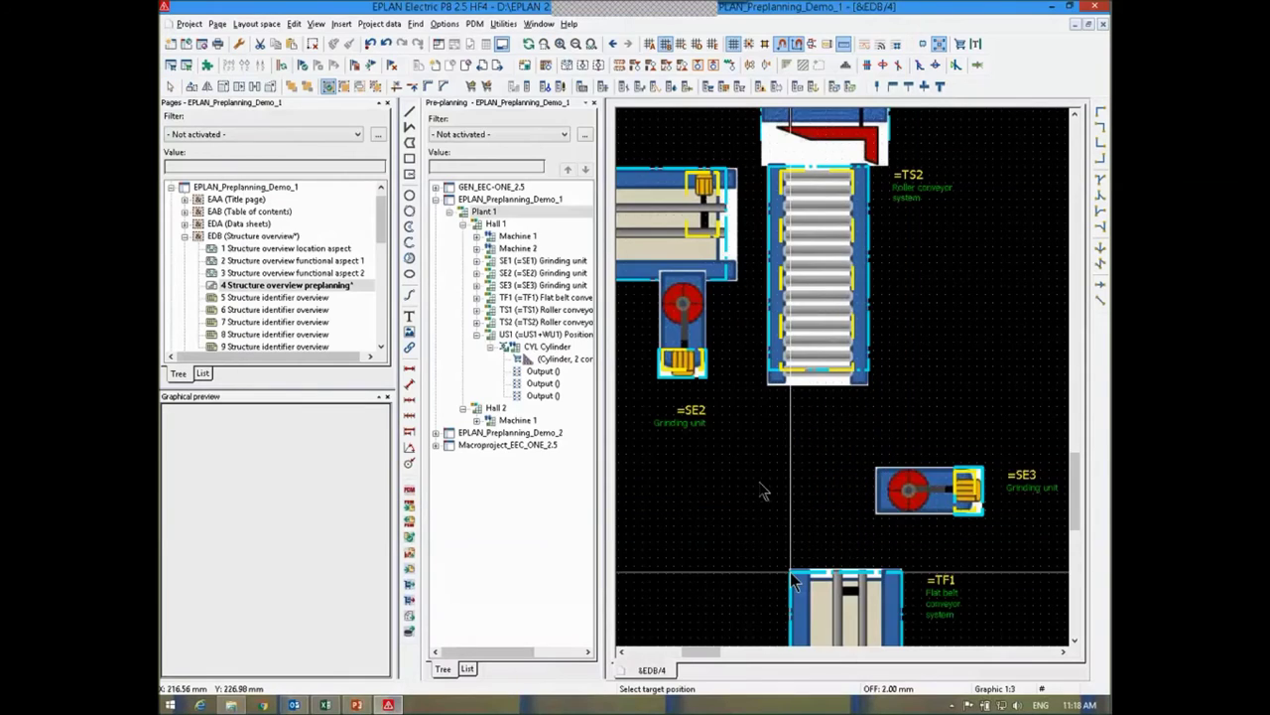
left_click(770, 409)
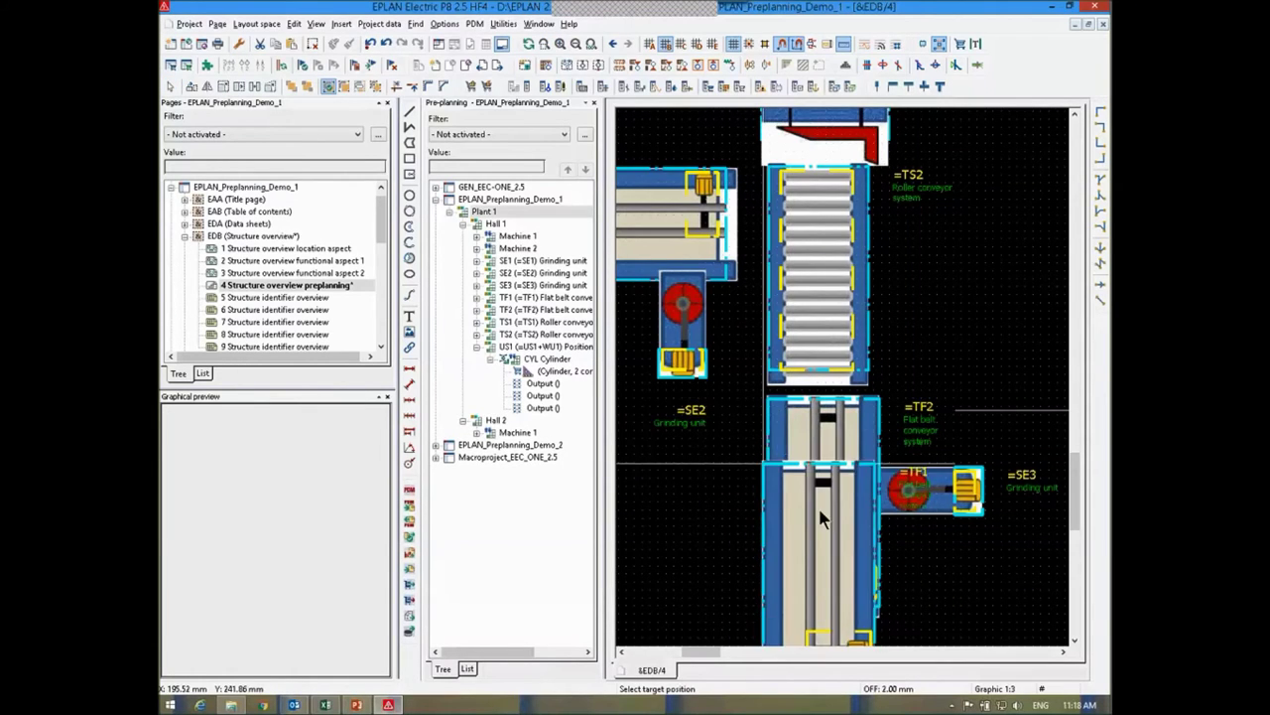
scroll(937, 477, "down", 2)
scroll(937, 477, "down", 1)
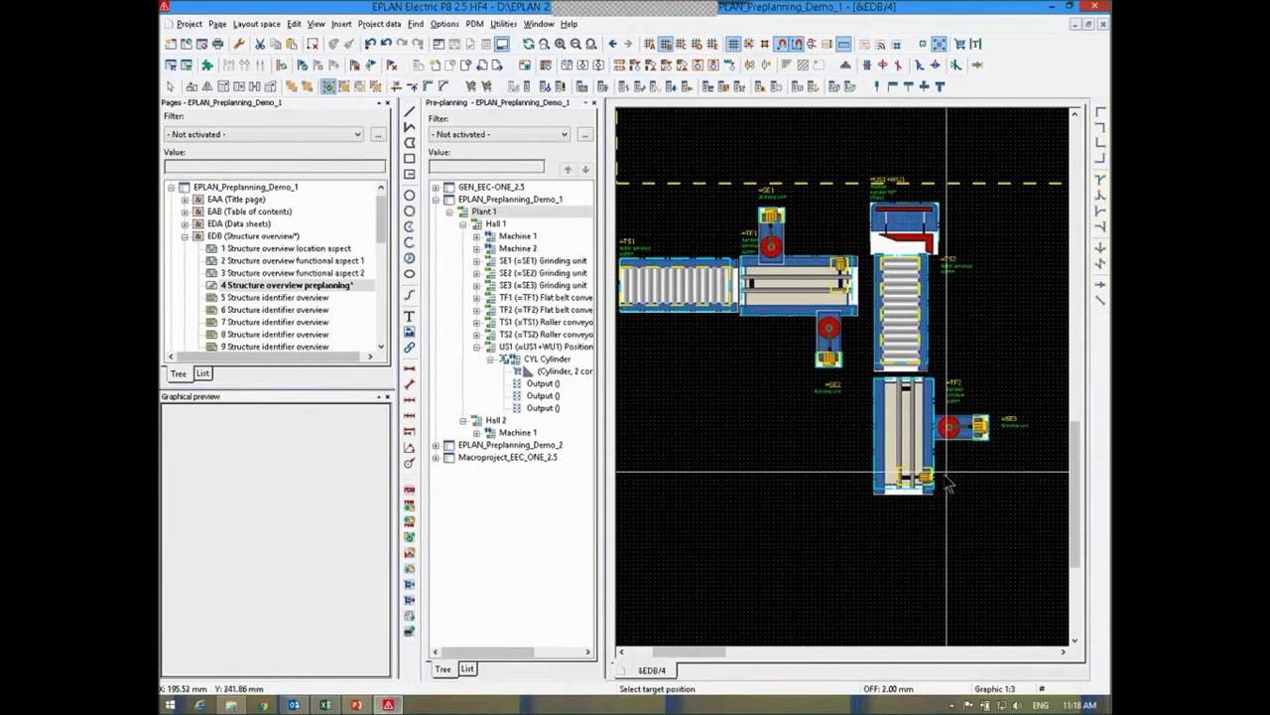
scroll(860, 482, "up", 1)
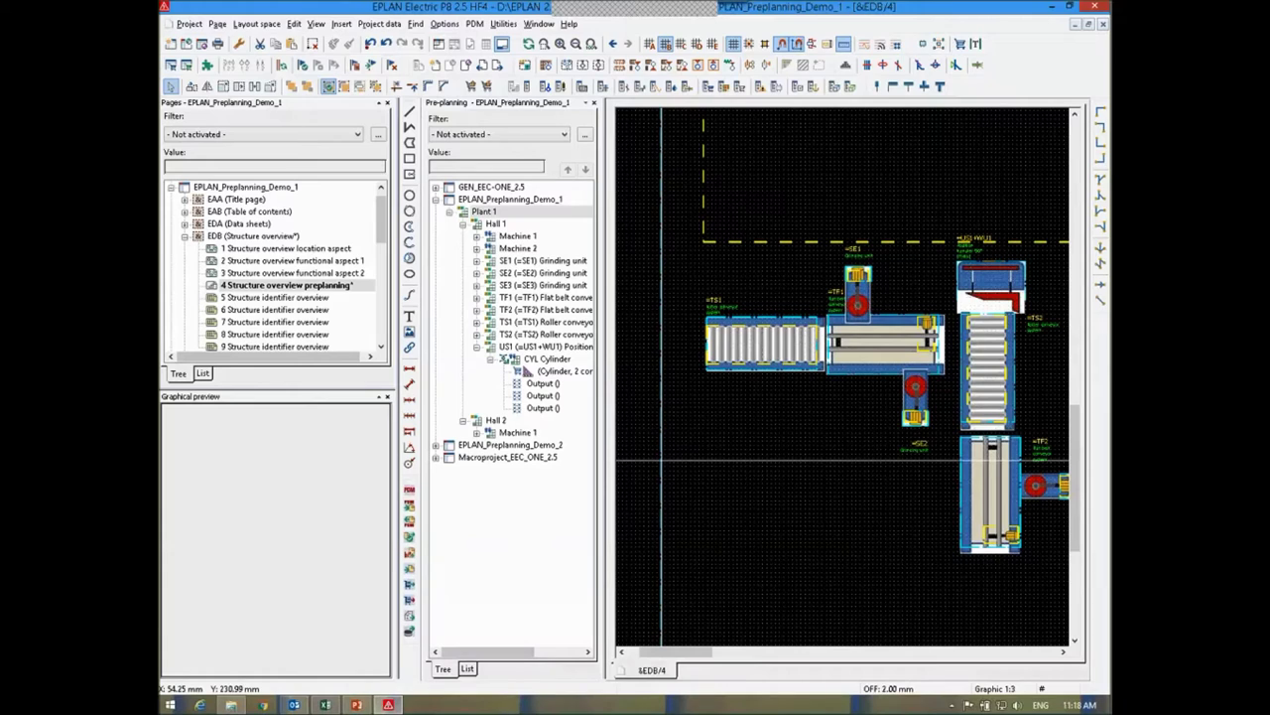
- Filter the navigator to Generation, expand Plant 1, and select the SE1–SE3 D Drives
left_click(476, 260)
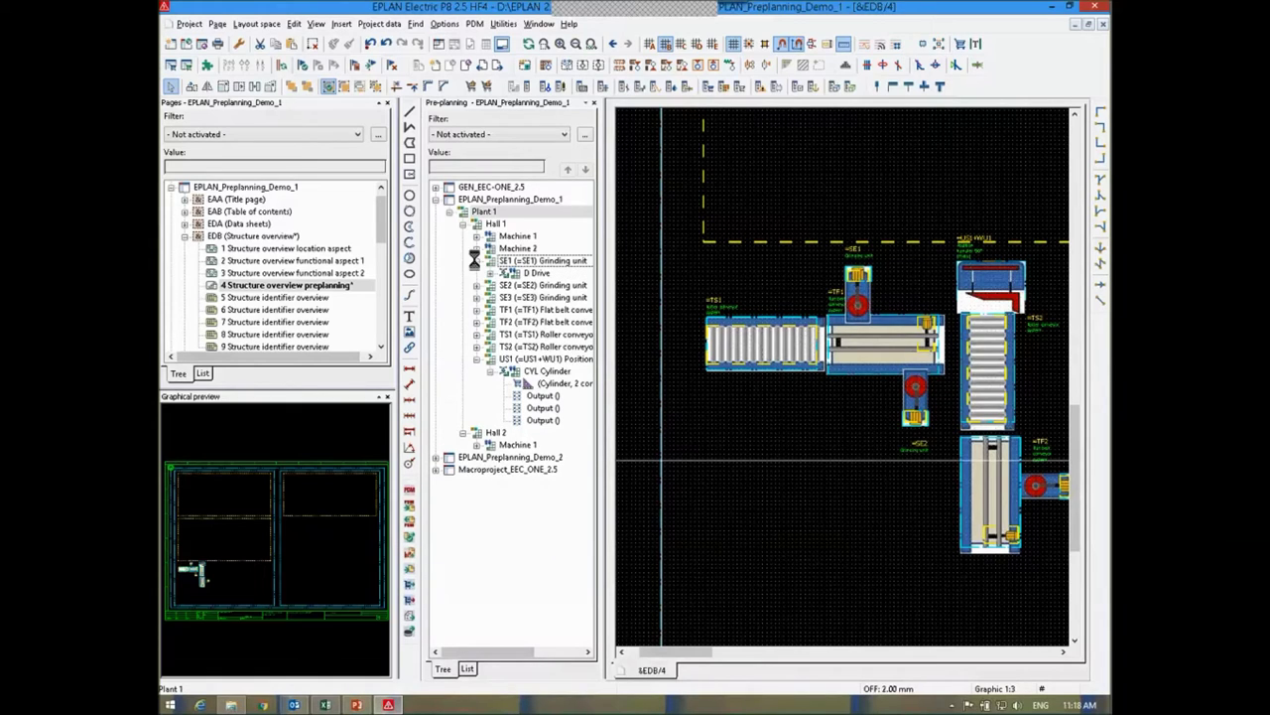
left_click(515, 133)
left_click(451, 157)
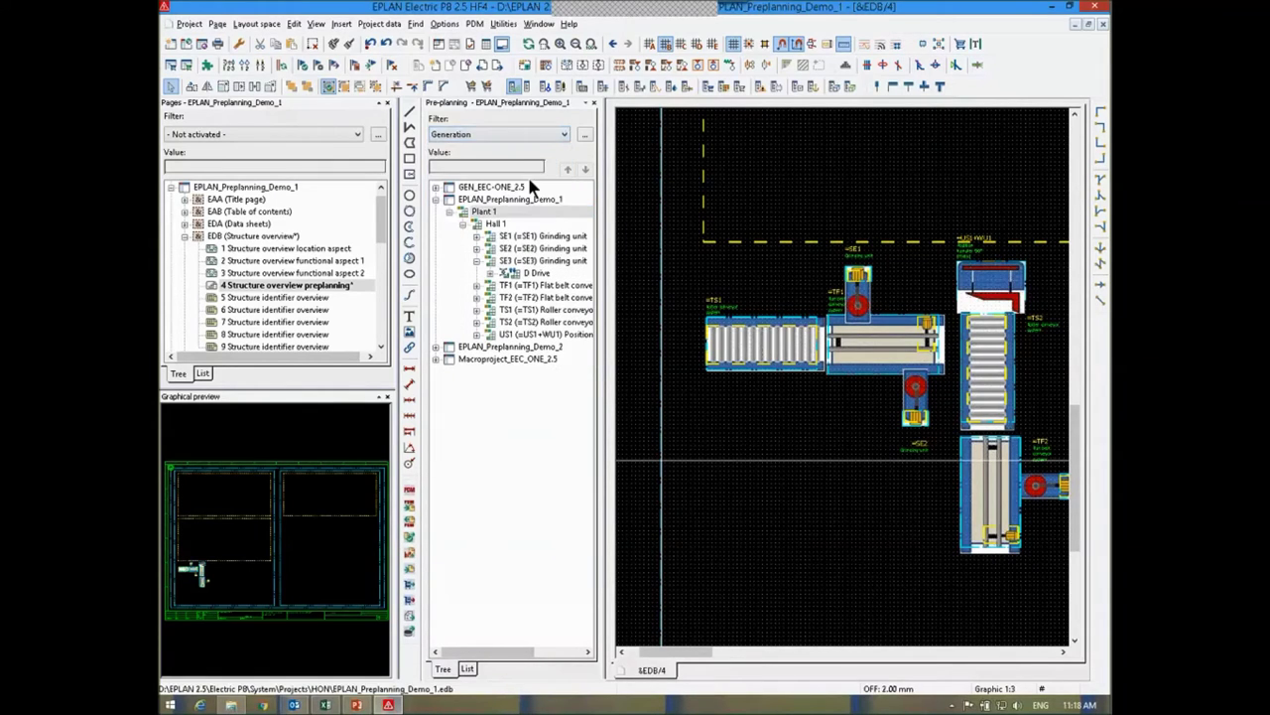
left_click(484, 211)
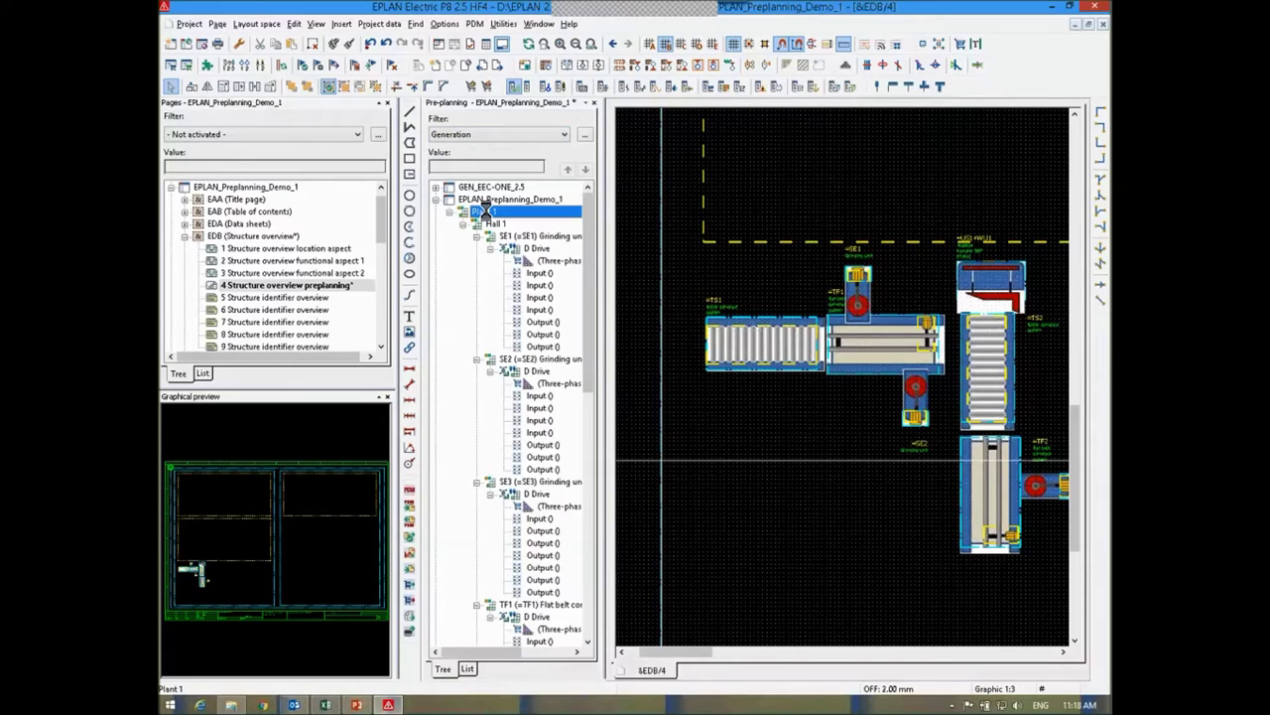
left_click(553, 261)
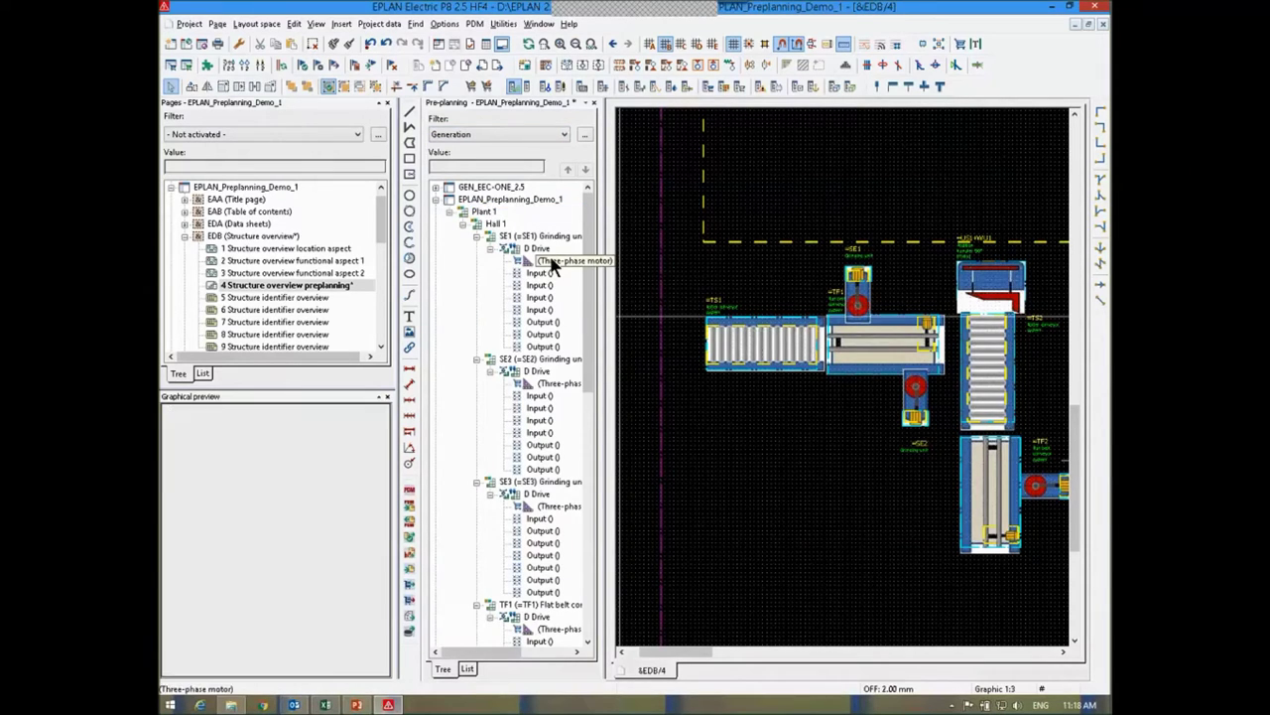
left_click(561, 383, "ctrl")
left_click(559, 506, "ctrl")
left_click(536, 248)
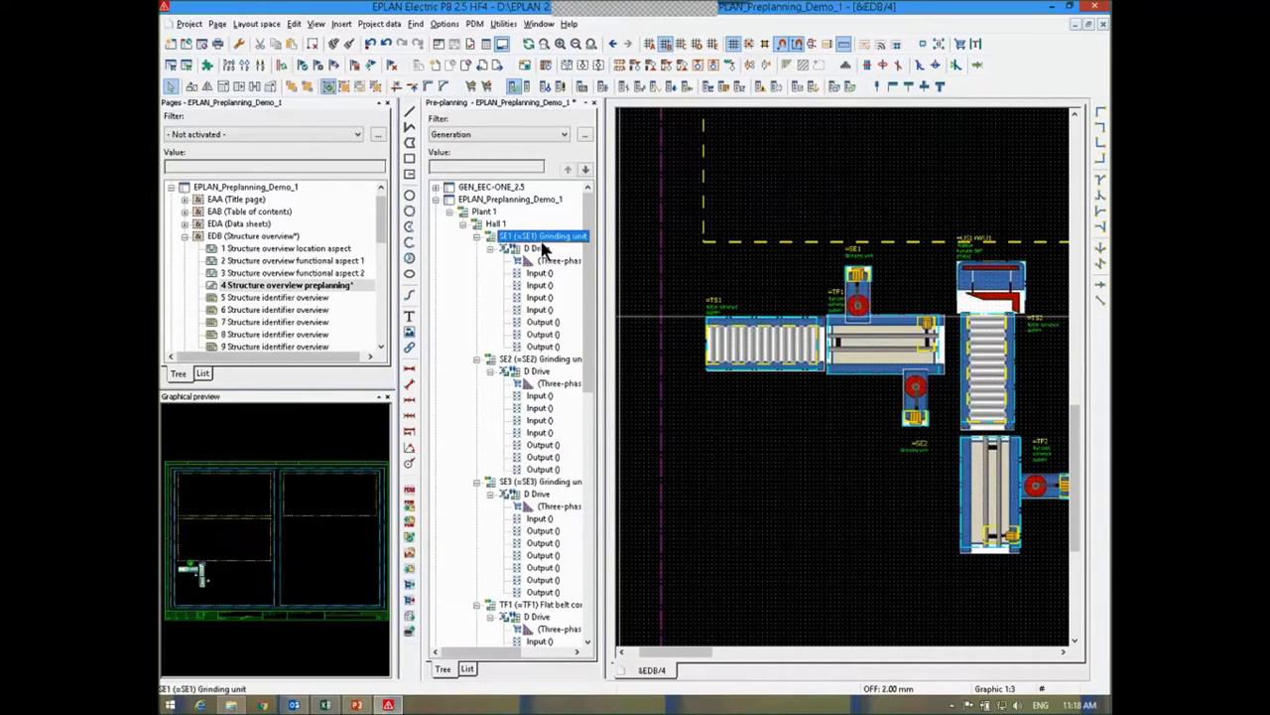
left_click(541, 371, "ctrl")
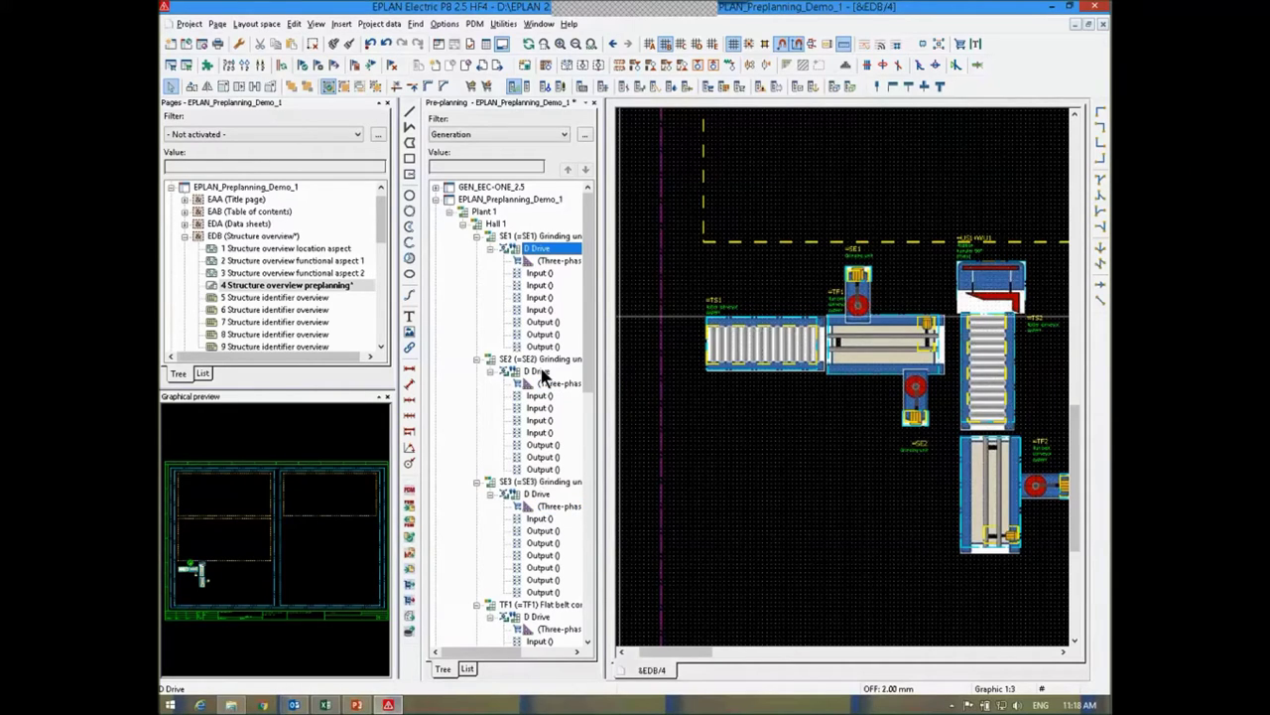
left_click(541, 493, "ctrl")
- Add the TF1, TF2, TS1 and TS2 D Drives and US1's CYL Cylinder to the selection
scroll(551, 417, "down", 5)
left_click(543, 423, "ctrl")
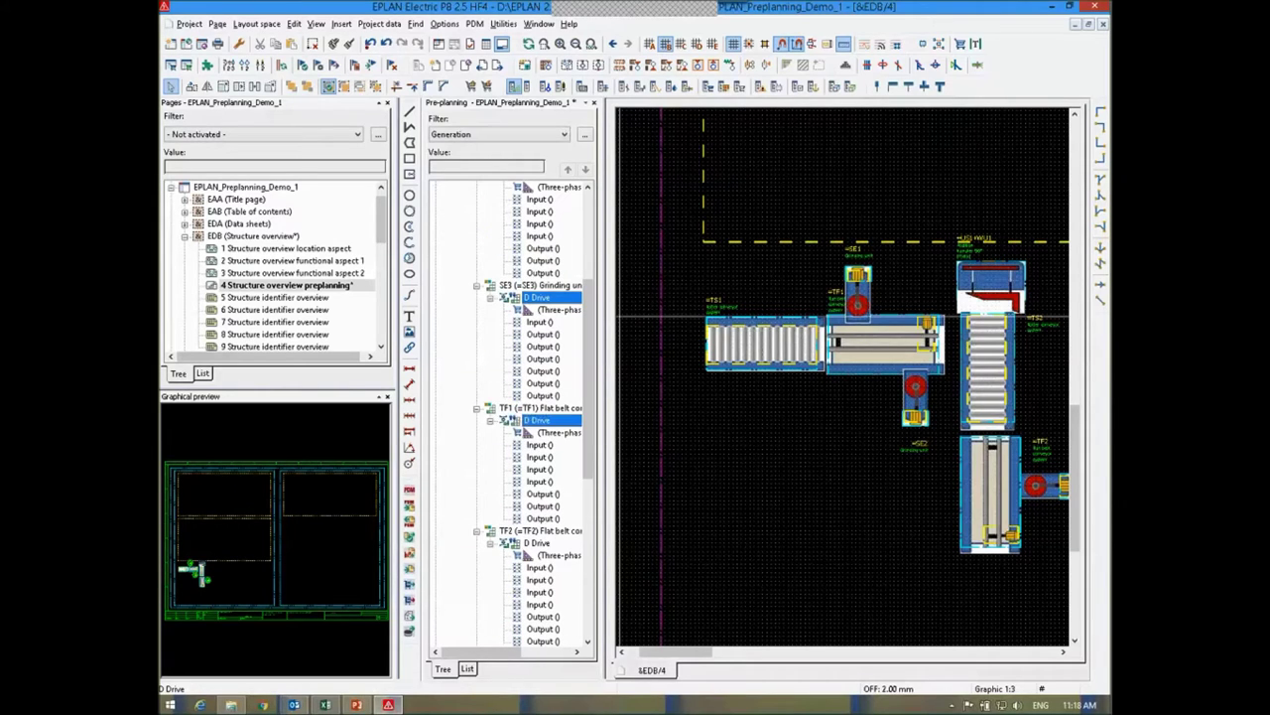
left_click(537, 543, "ctrl")
scroll(551, 453, "down", 6)
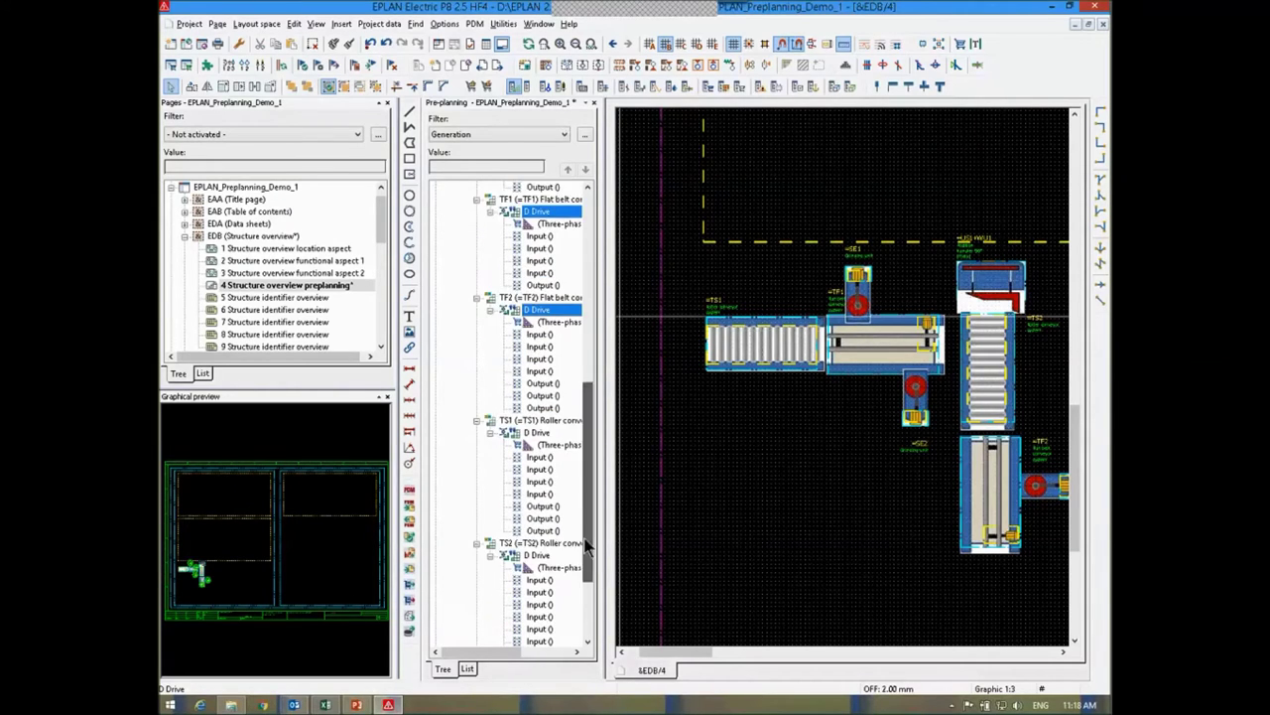
left_click(537, 433, "ctrl")
left_click(537, 555, "ctrl")
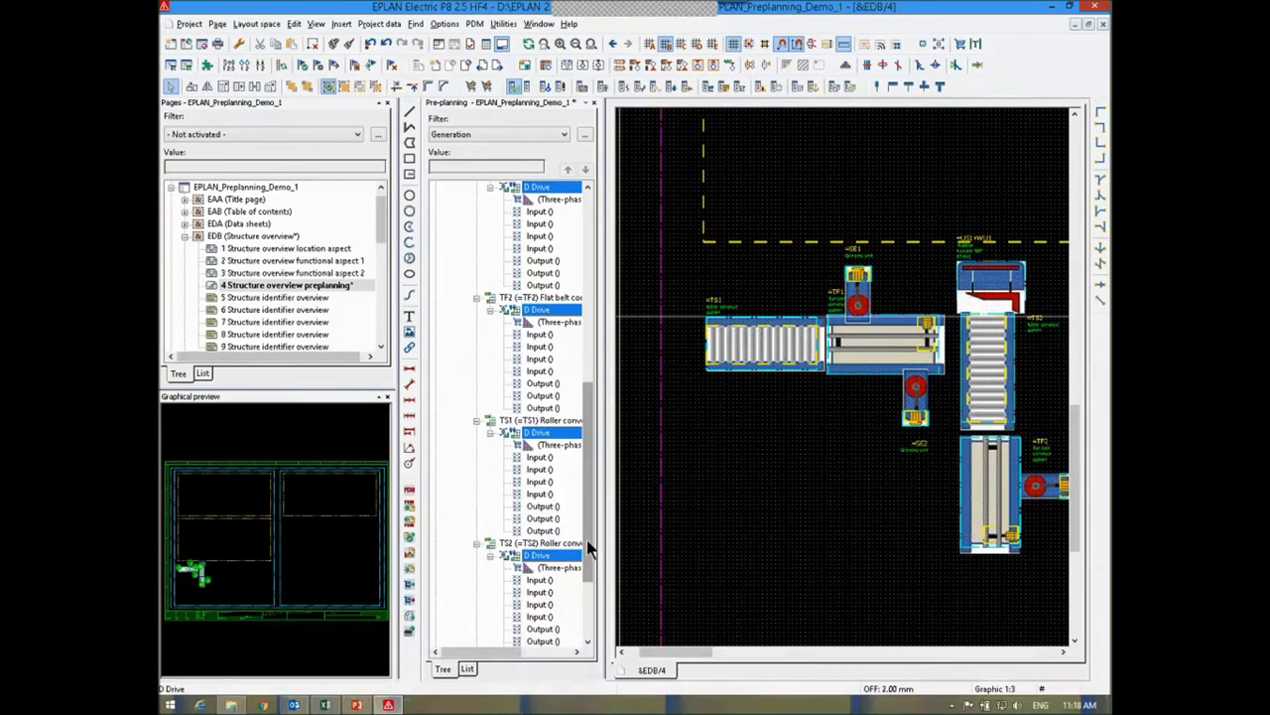
scroll(556, 556, "down", 4)
left_click(549, 555, "ctrl")
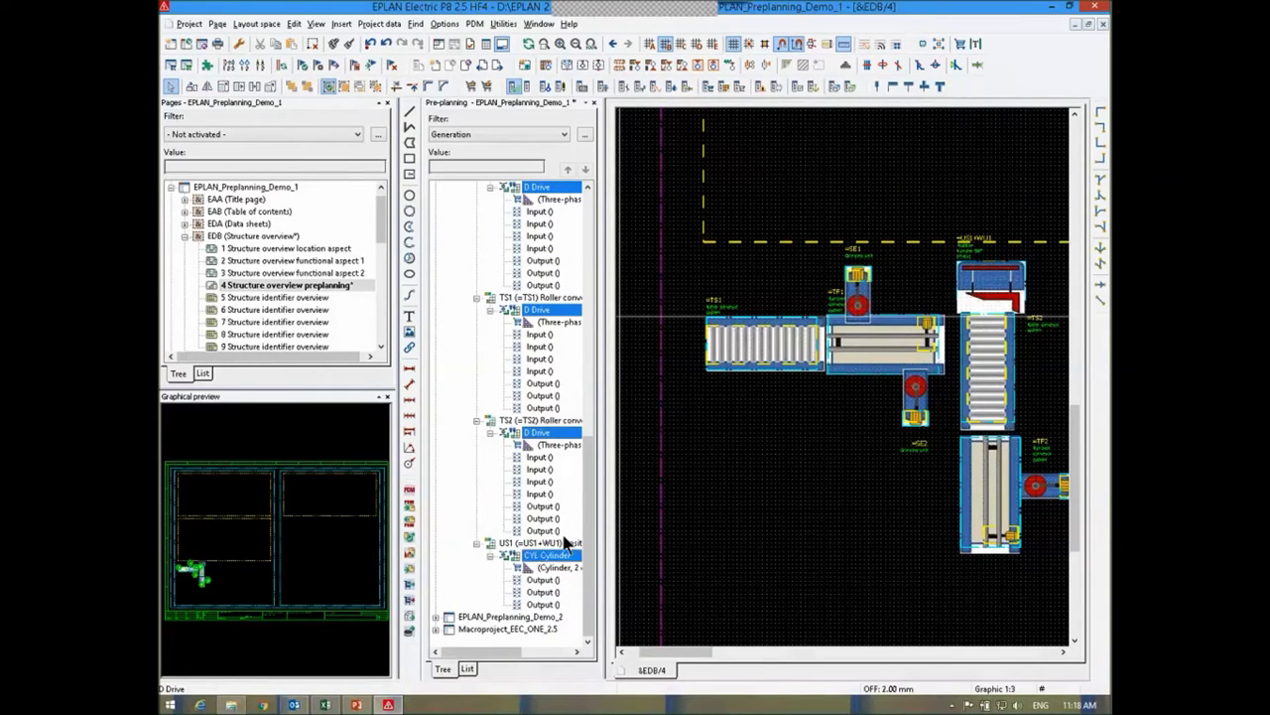
- Expand Schematics down to the ZS1 page group in the Pages navigator
left_click(325, 239)
left_click_drag(529, 554, 530, 556)
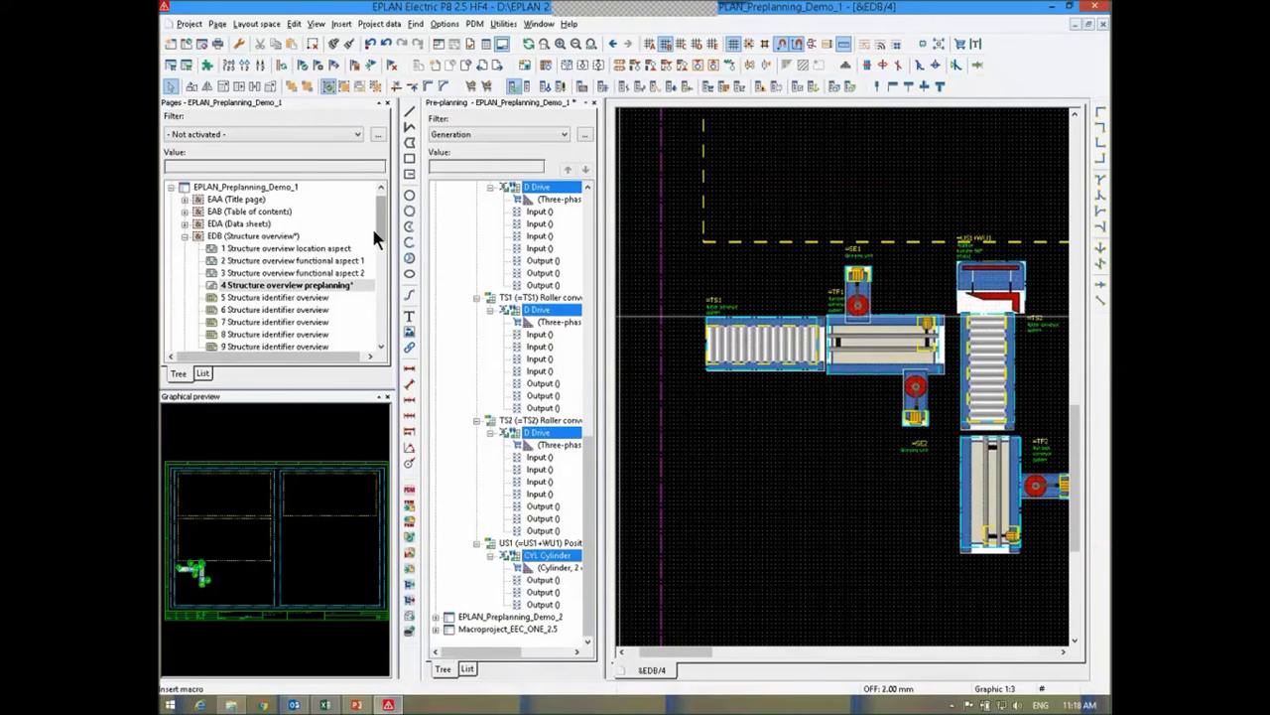
scroll(384, 212, "down", 4)
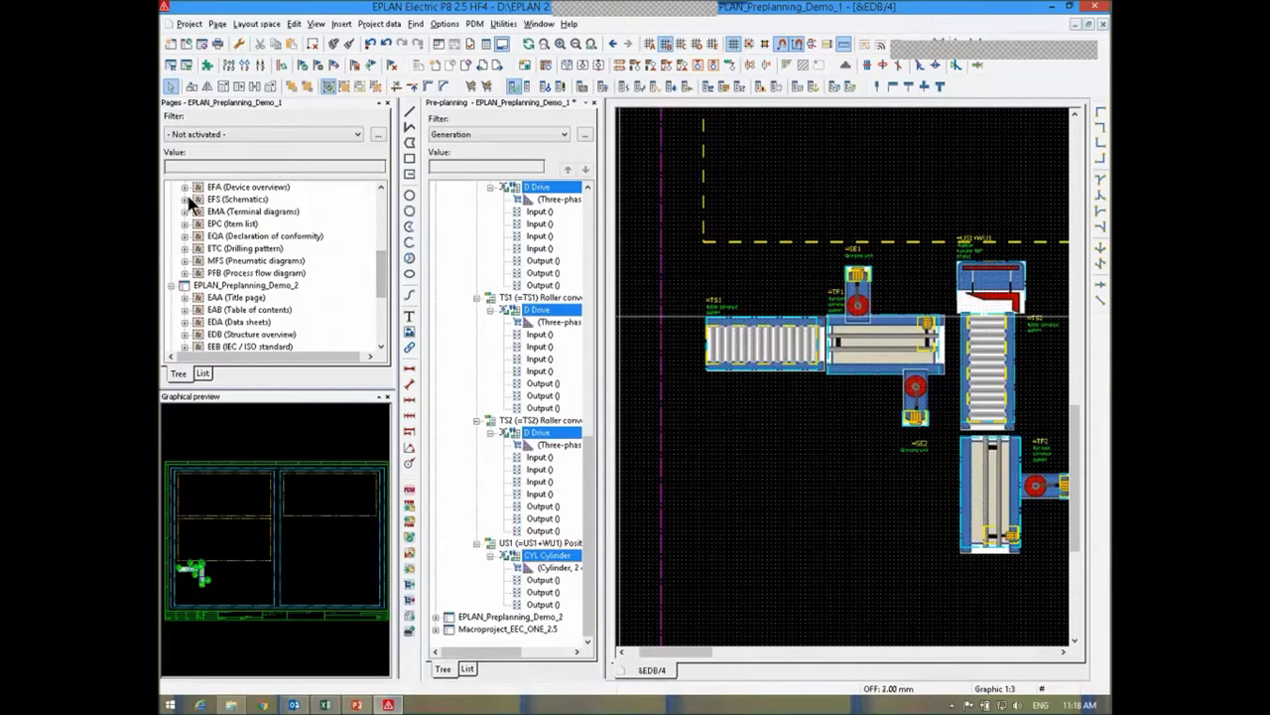
left_click(184, 199)
left_click(199, 211)
left_click(196, 211)
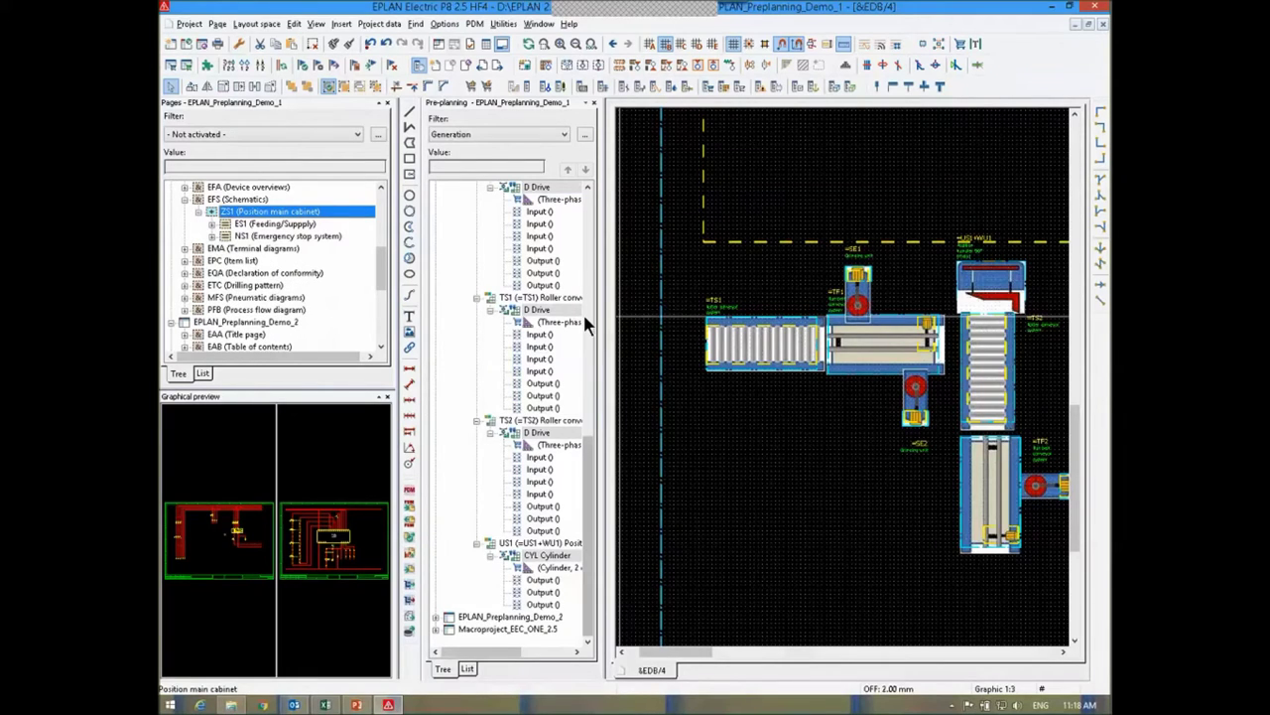
- Drag the selected drives and cylinder onto EFS (Schematics) to generate pages
left_click_drag(561, 434, 244, 210)
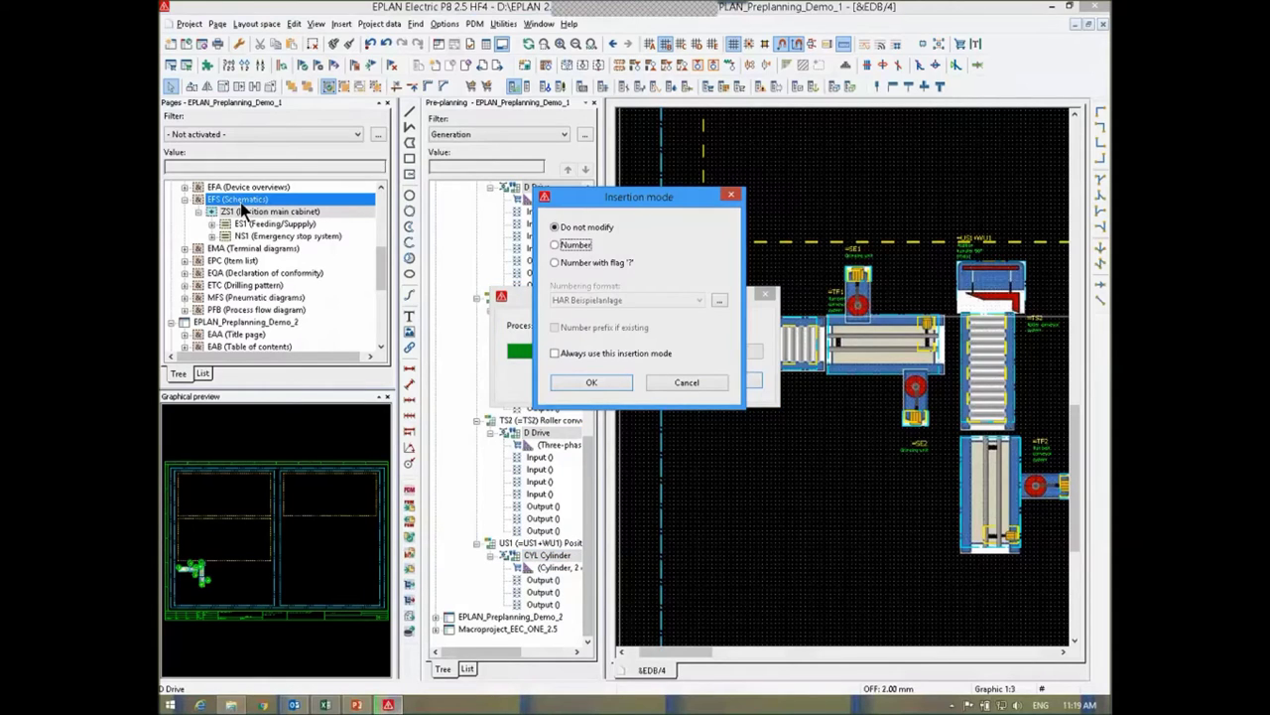
- Choose Do not modify as insertion mode and let macro insertion run
left_click(626, 378)
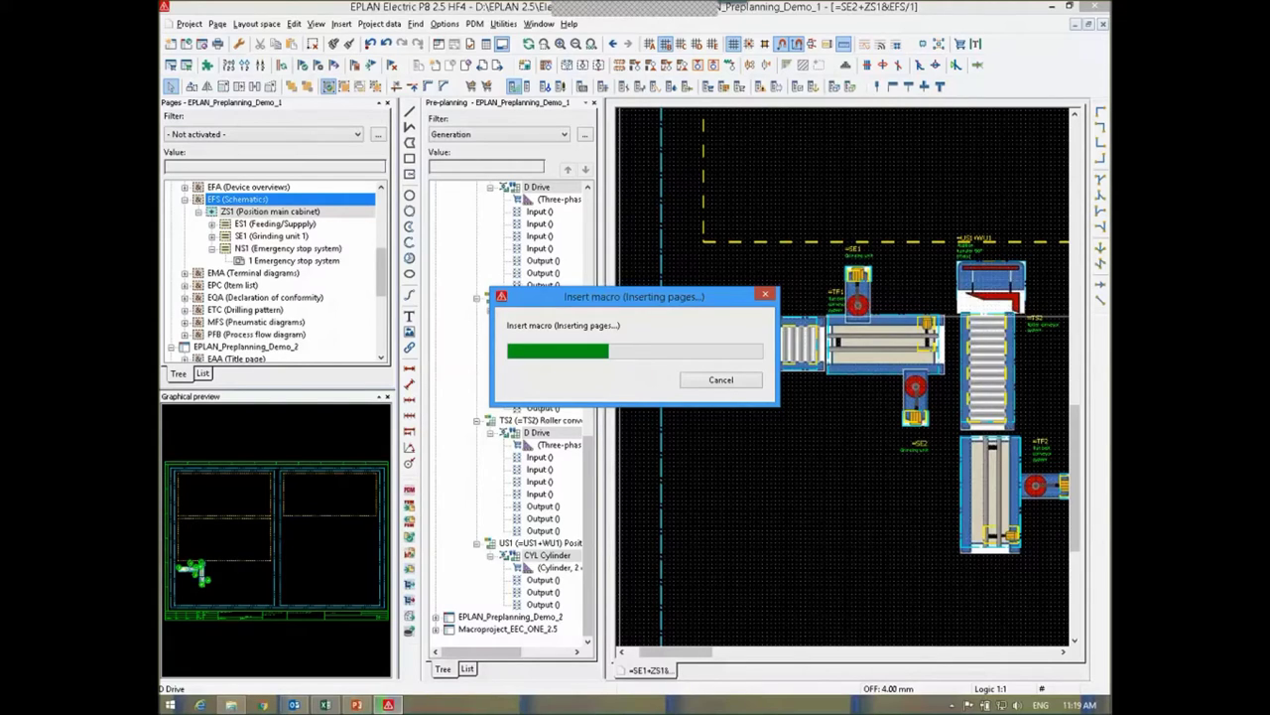
left_click_drag(677, 300, 737, 290)
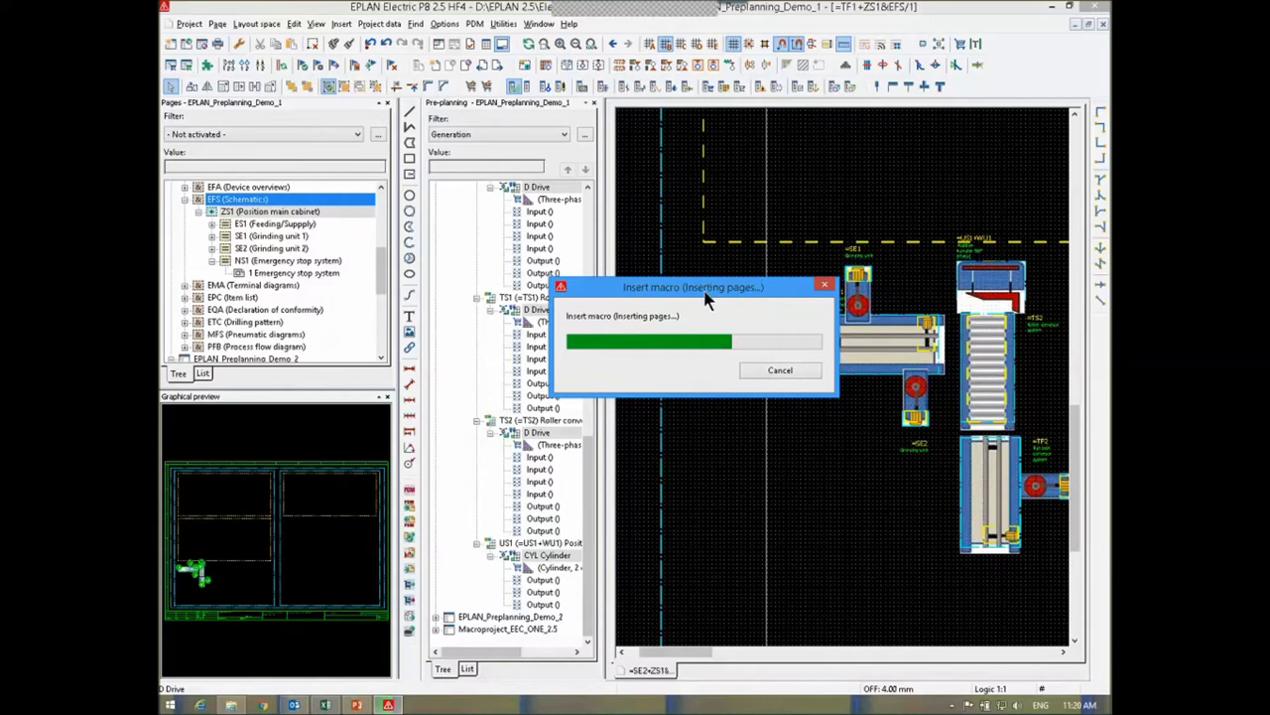
left_click_drag(701, 295, 685, 280)
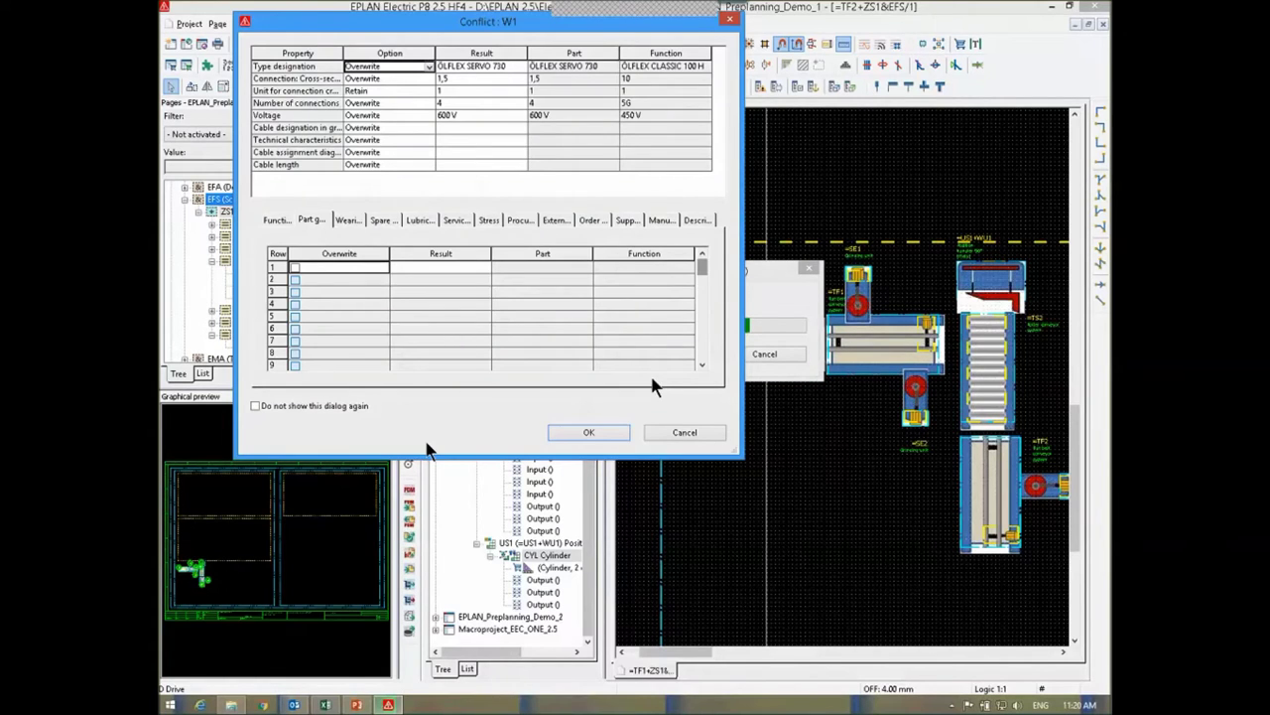
- Accept the overwrite choices for cable W1 and motor TS1+F1-M1
left_click(622, 433)
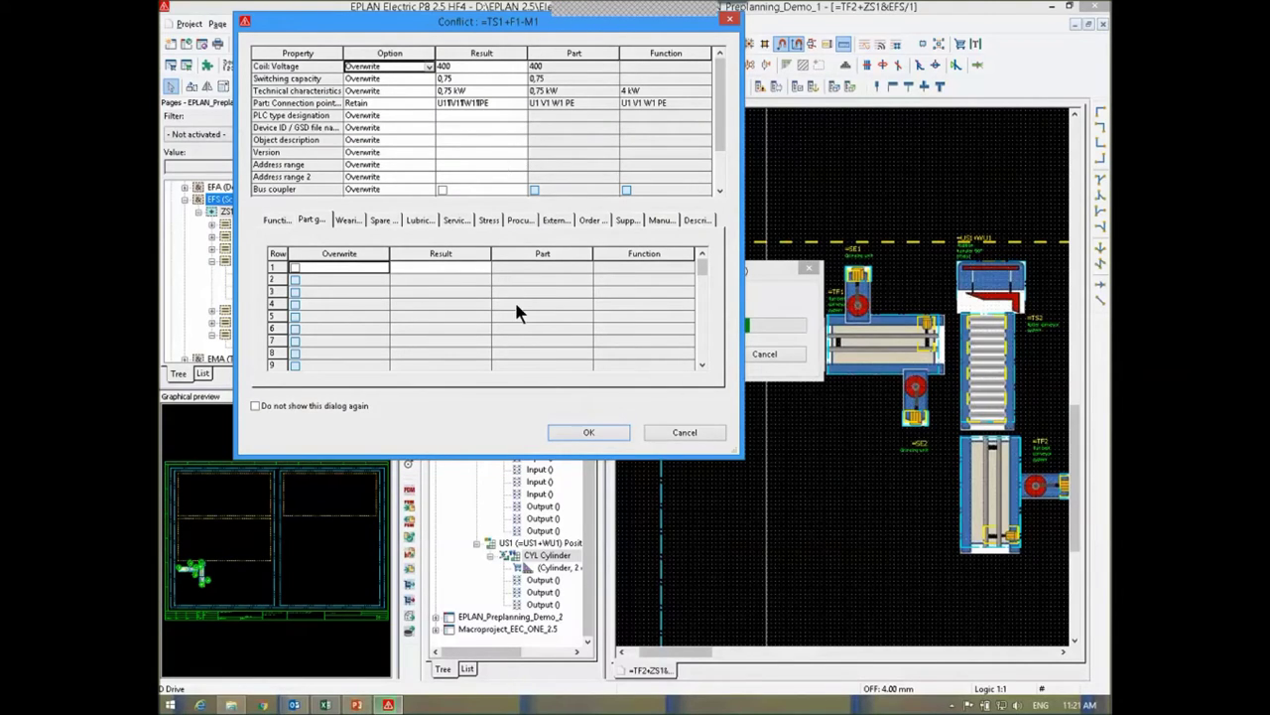
left_click(590, 433)
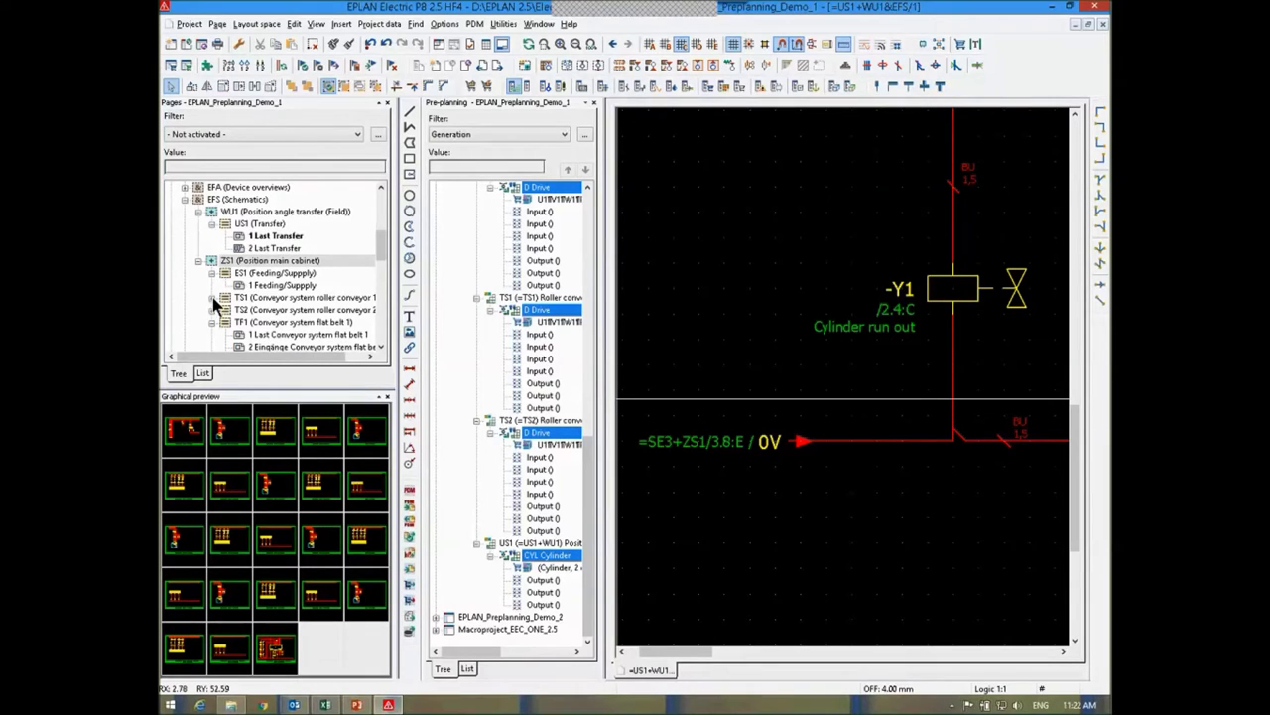
- Open Last Conveyor system flat belt 1, step back to TS2's inputs page, and zoom in
left_click_drag(386, 256, 383, 270)
double_click(280, 238)
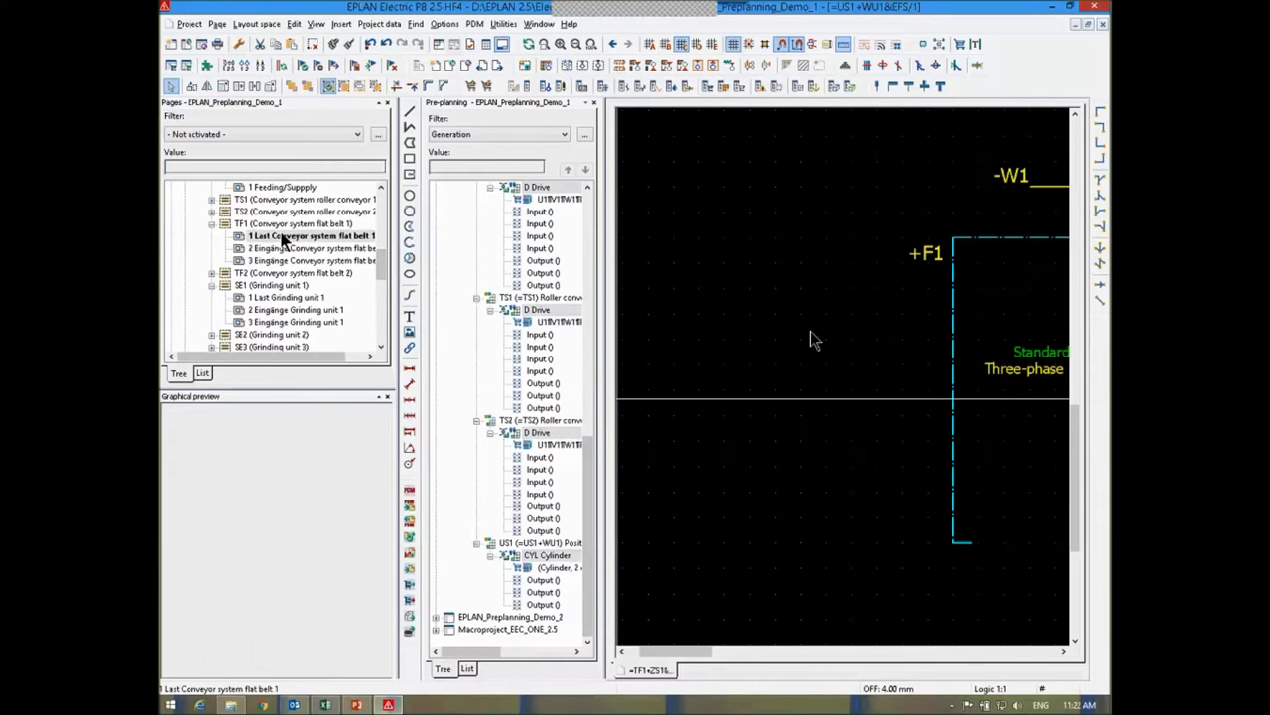
scroll(771, 505, "down", 5)
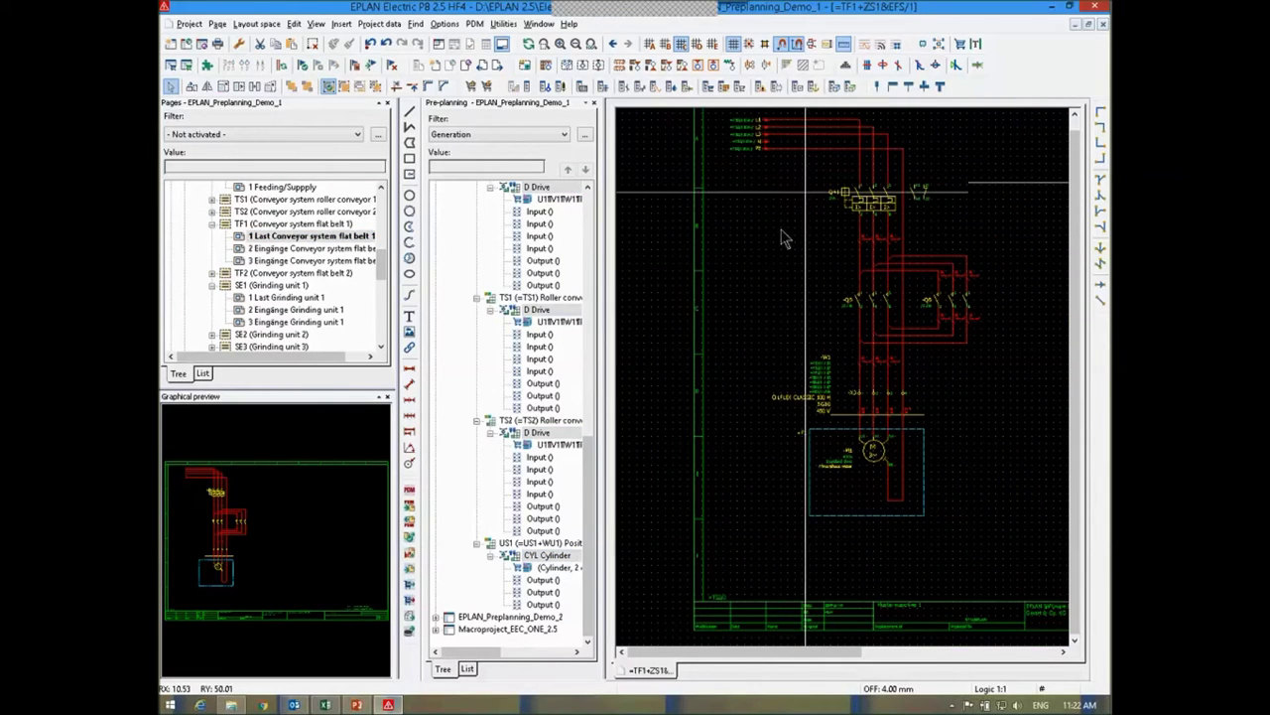
key("Page_Up")
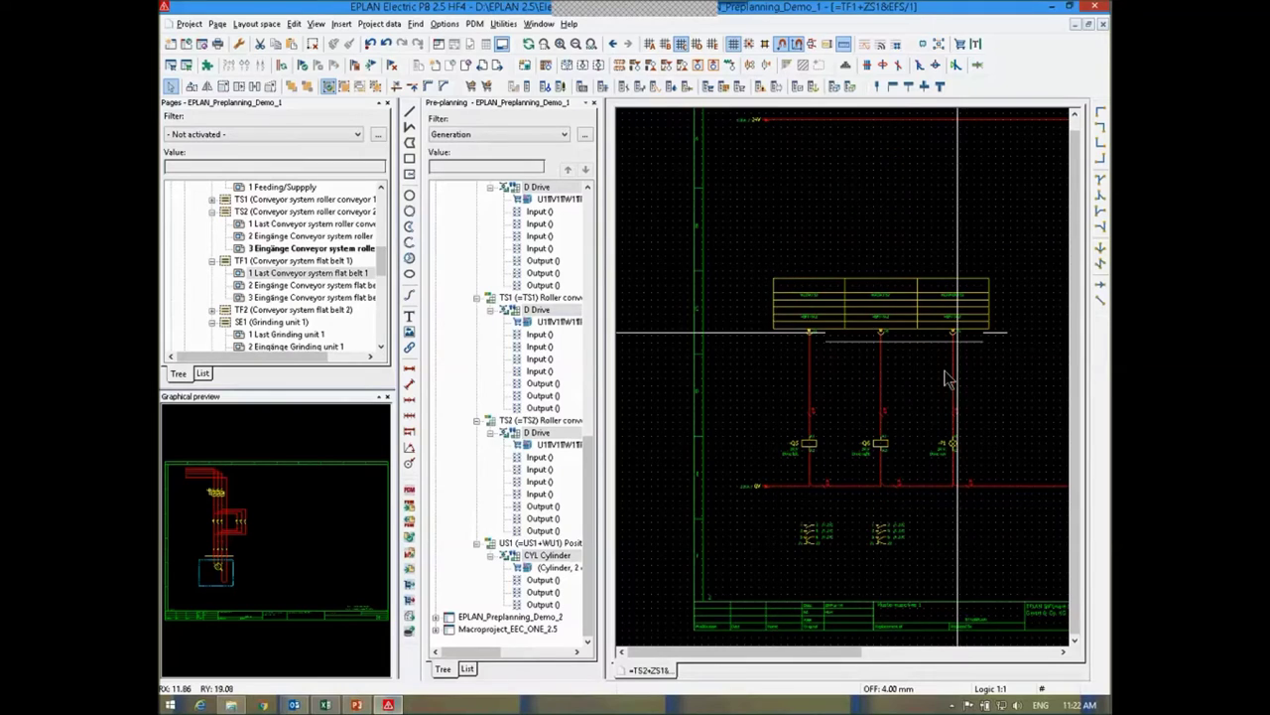
scroll(858, 417, "up", 2)
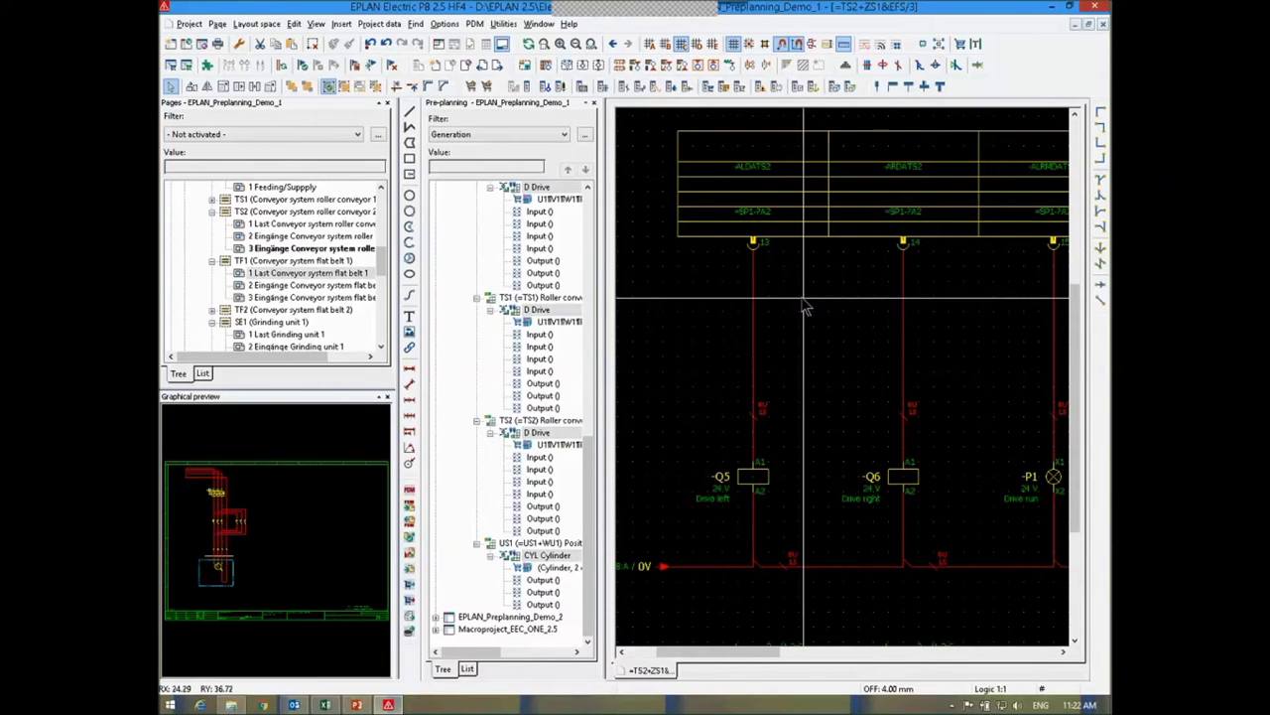
left_click_drag(386, 266, 383, 228)
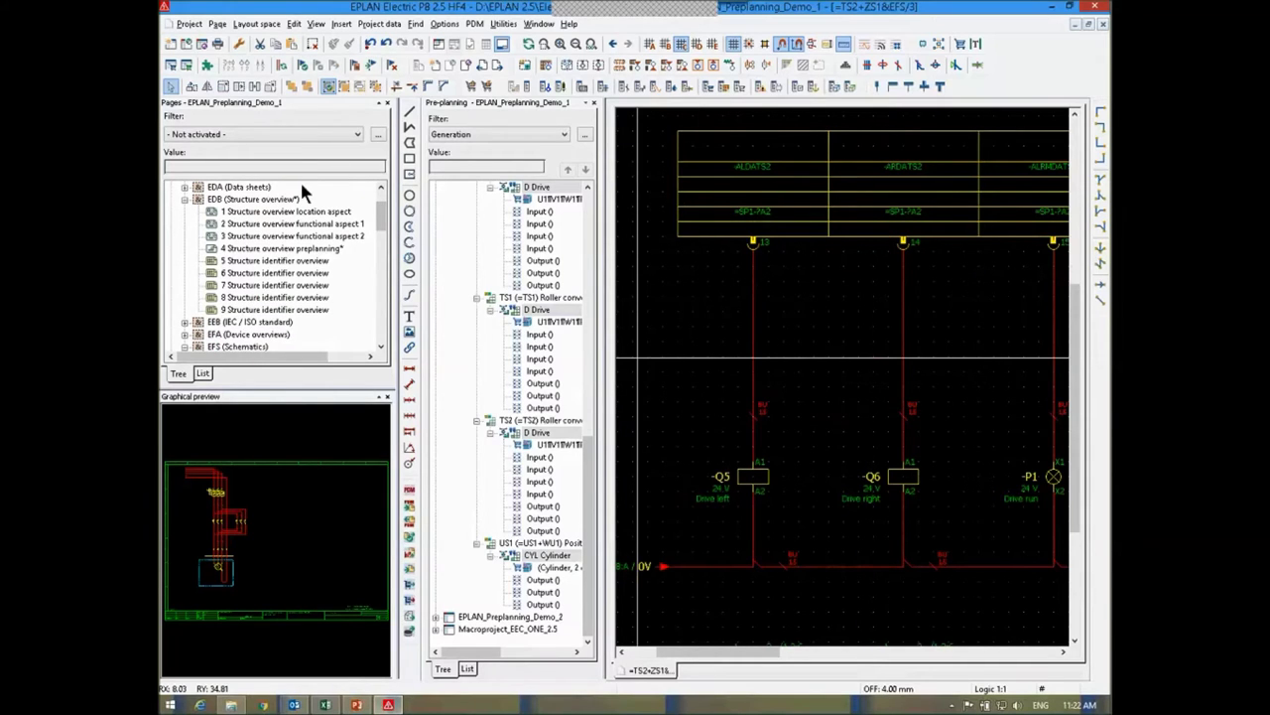
- Generate the Pre-planning: Planning object overview report
left_click(503, 24)
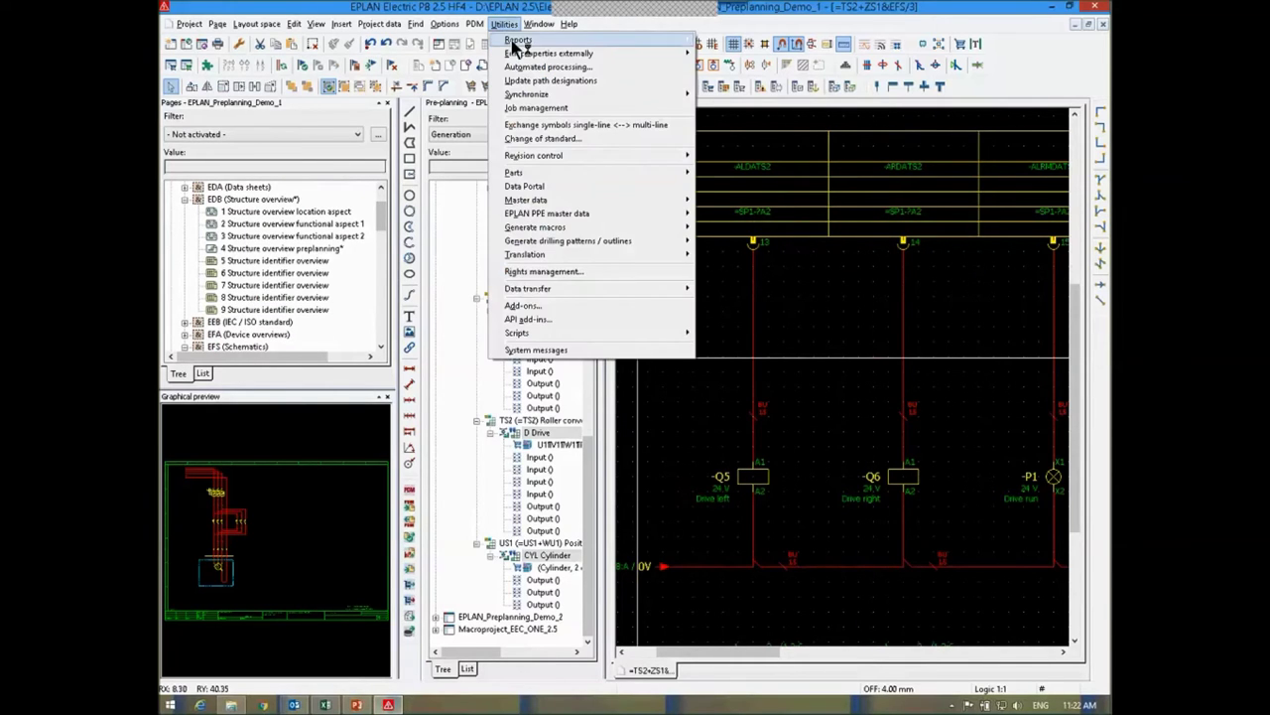
mouse_move(526, 39)
left_click(727, 40)
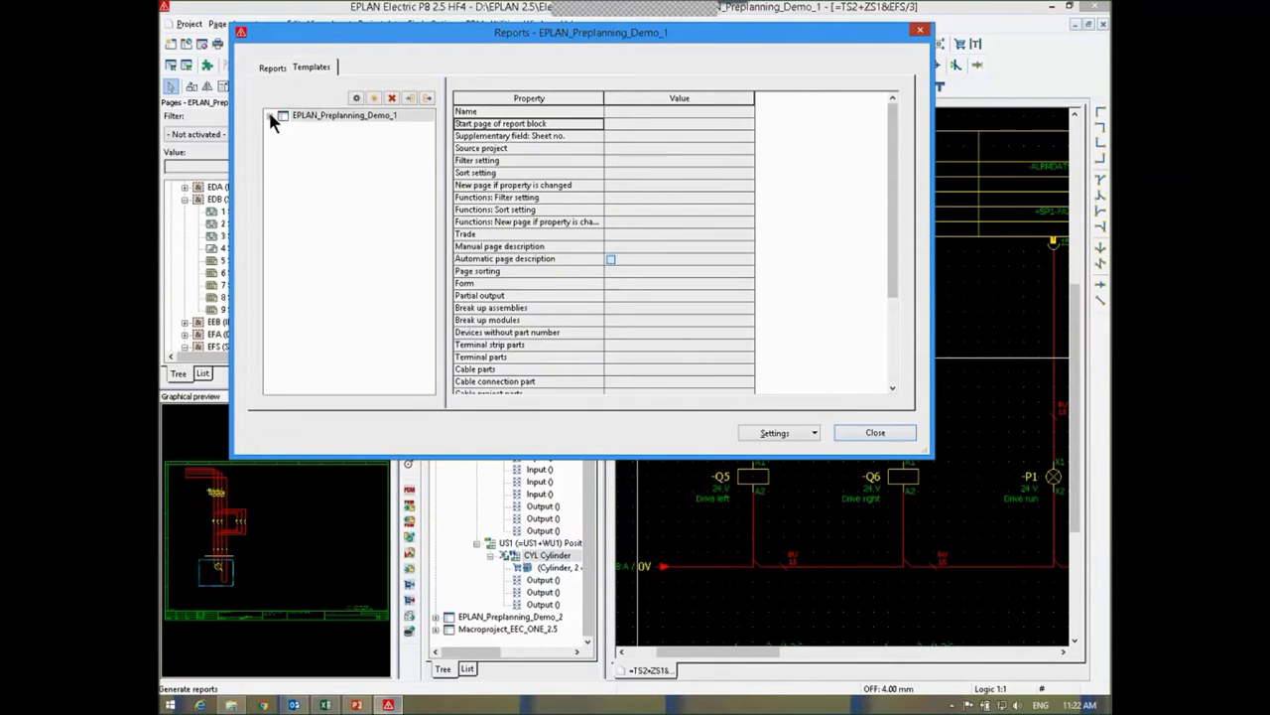
left_click(269, 115)
left_click(350, 155)
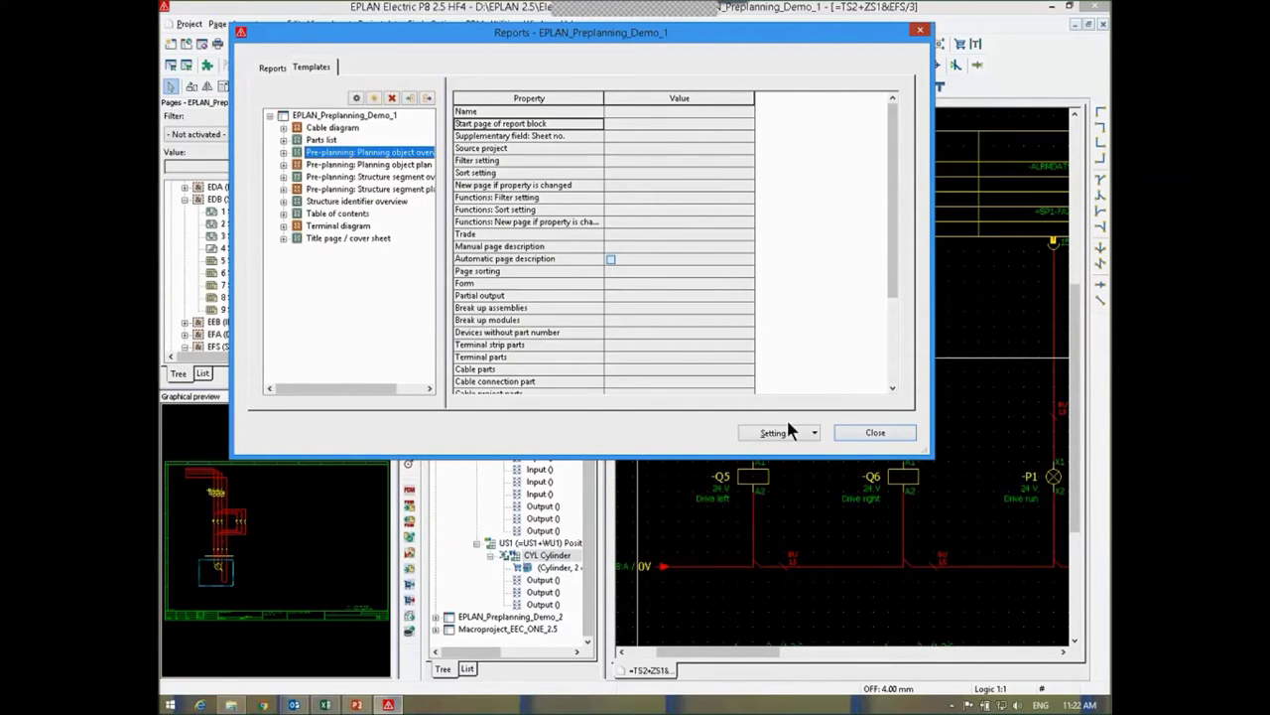
left_click(358, 98)
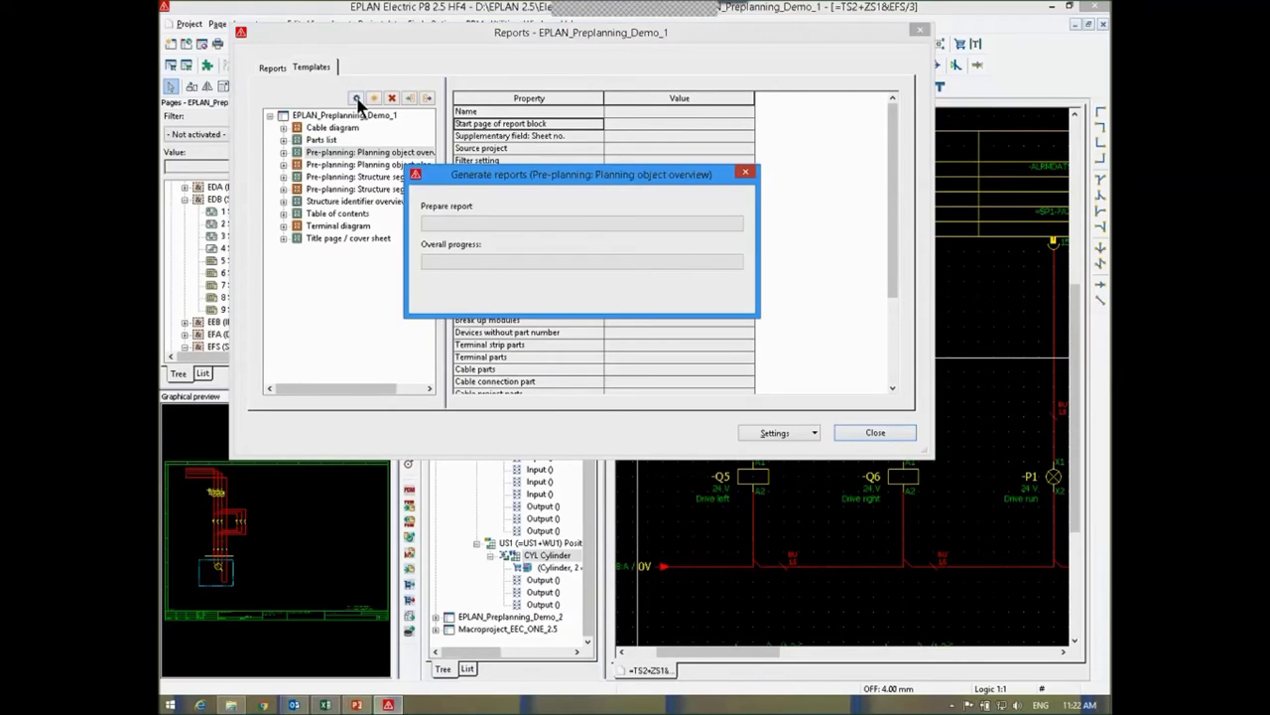
left_click(397, 176)
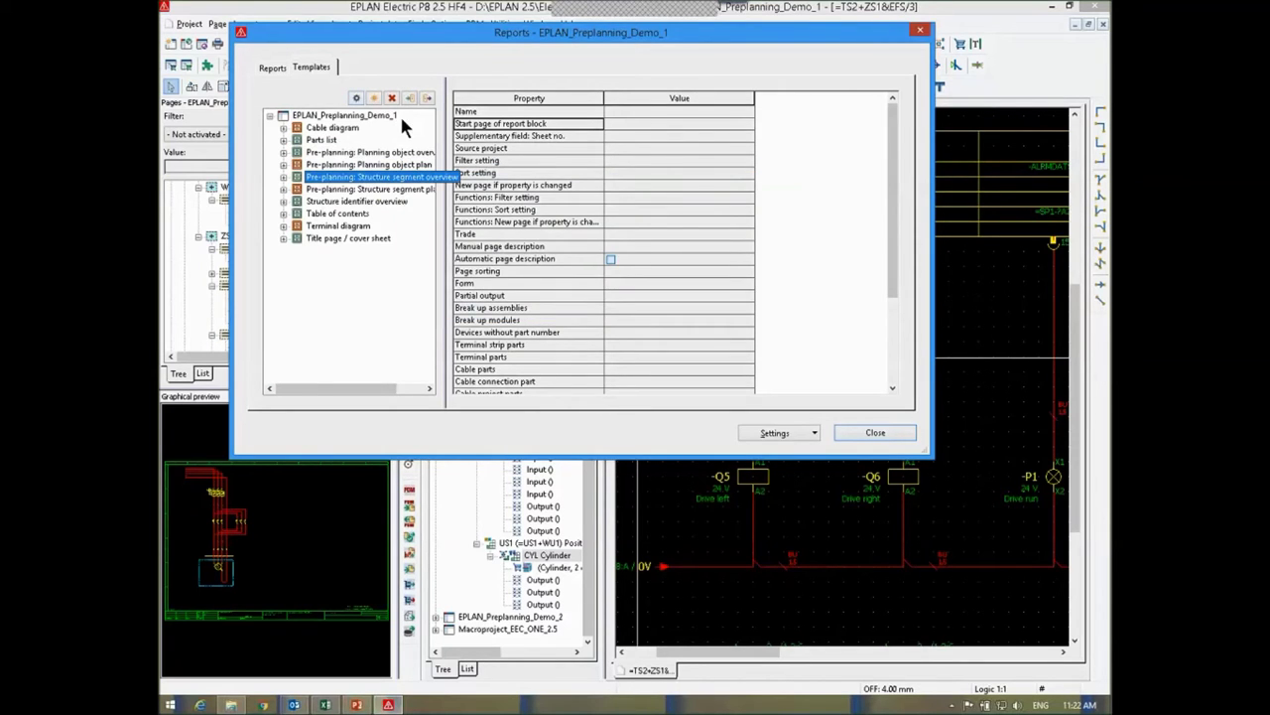
left_click(856, 429)
- Inspect page 10's planning object overview, bringing the Total work and Implementation columns into view
left_click_drag(383, 258, 385, 211)
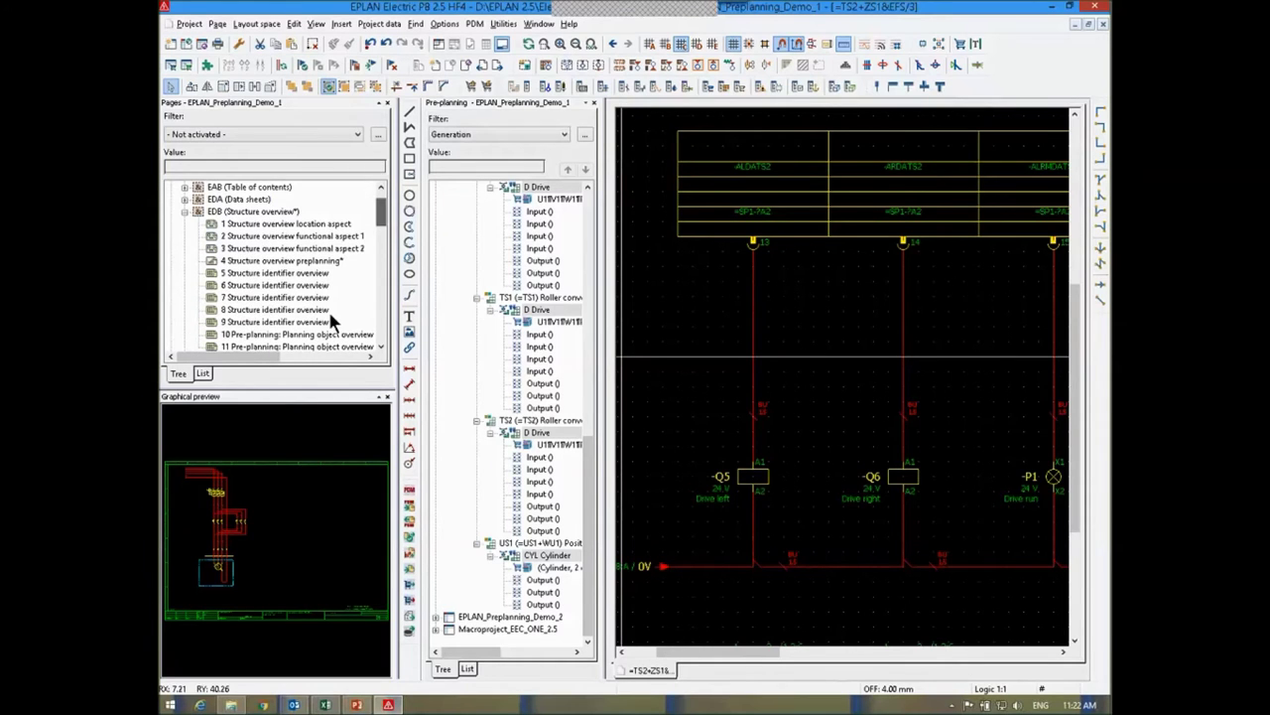
double_click(303, 335)
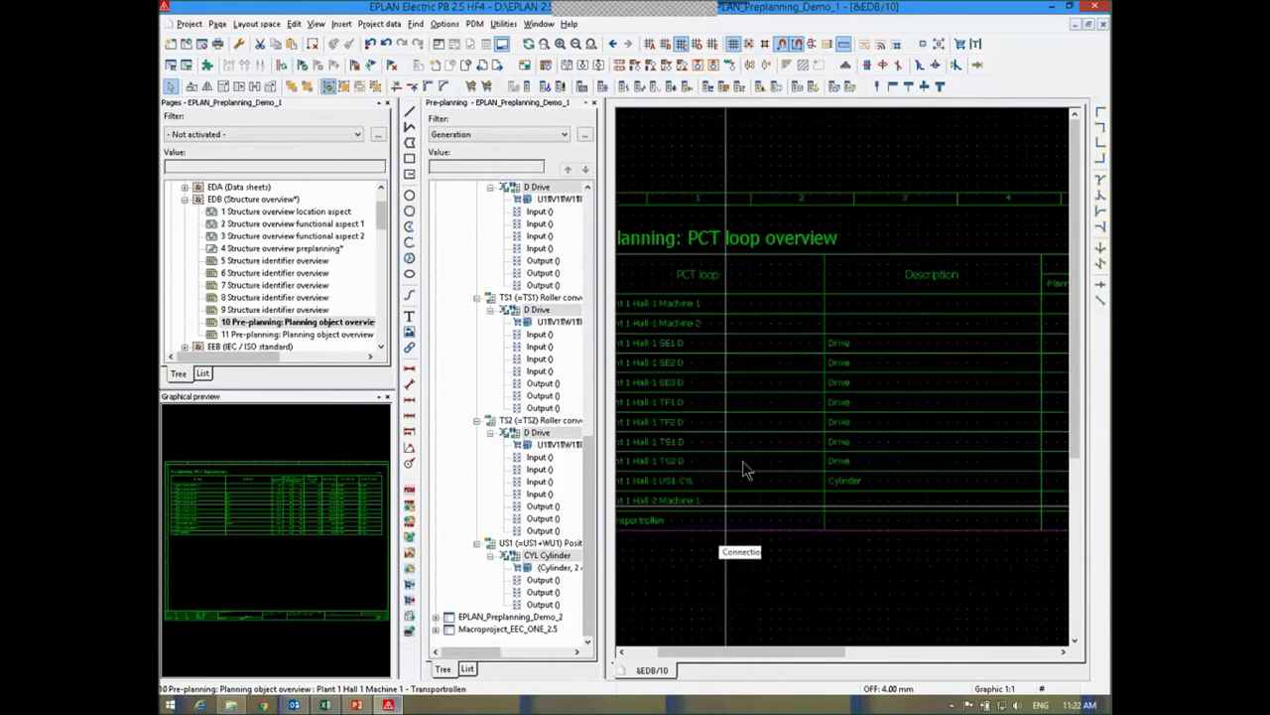
scroll(958, 397, "down", 3)
scroll(958, 360, "up", 4)
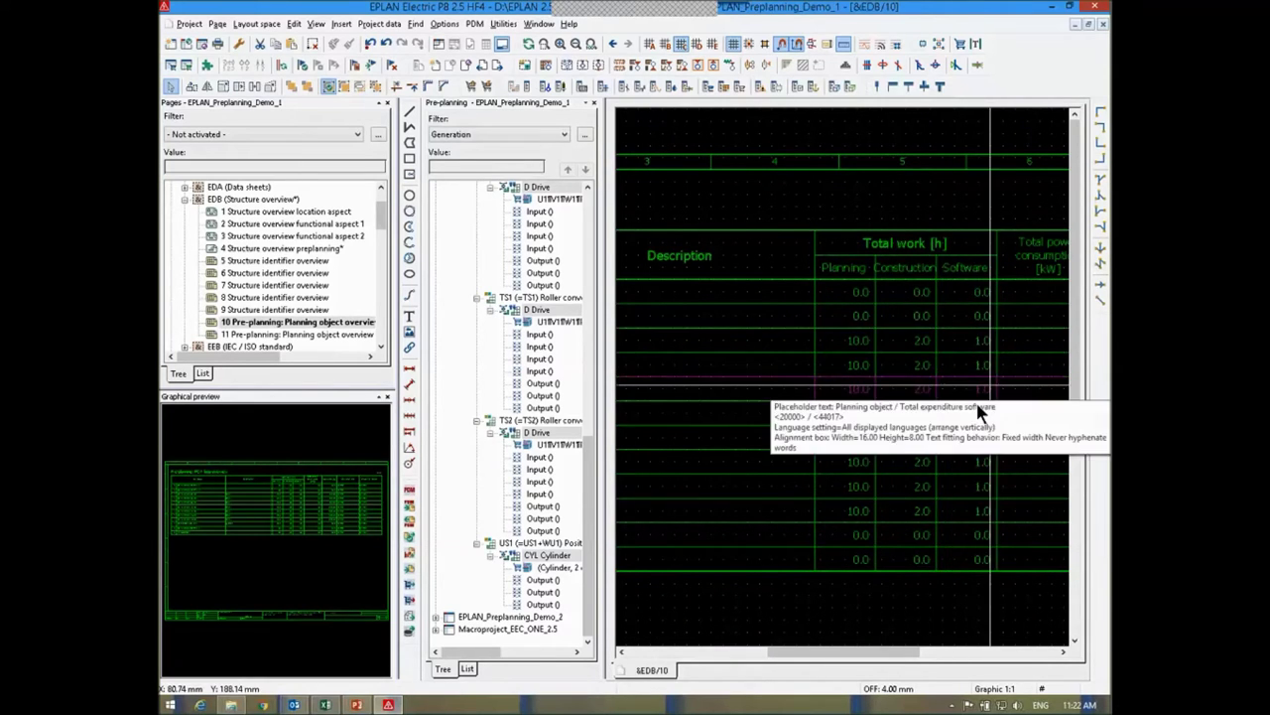
middle_click_drag(964, 446, 946, 419)
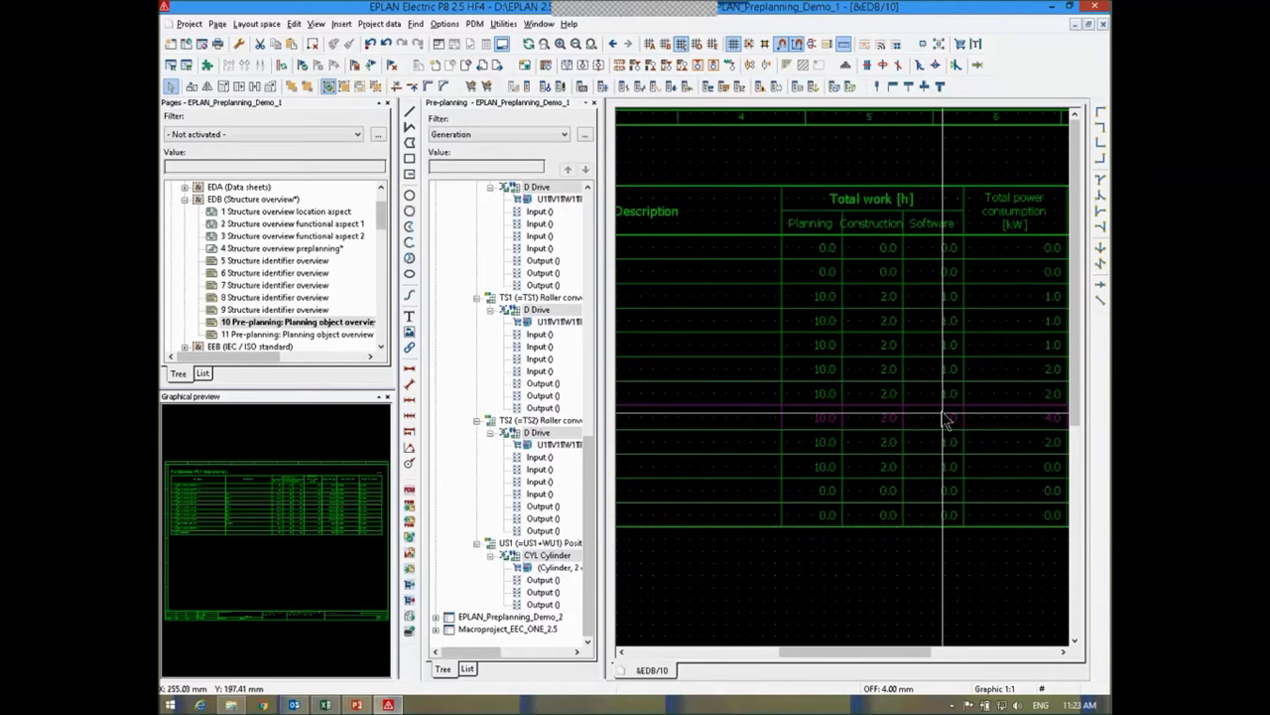
scroll(959, 456, "up", 1)
scroll(959, 457, "down", 2)
middle_click_drag(995, 440, 936, 475)
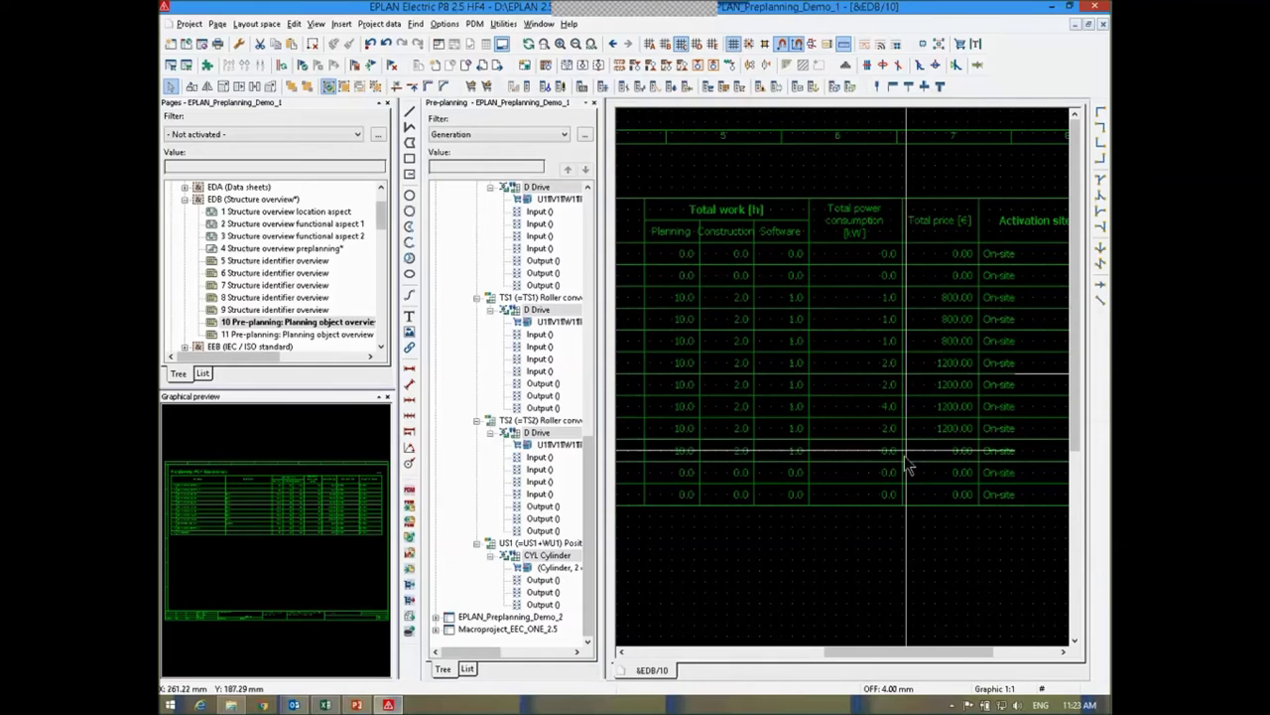
middle_click_drag(964, 496, 887, 491)
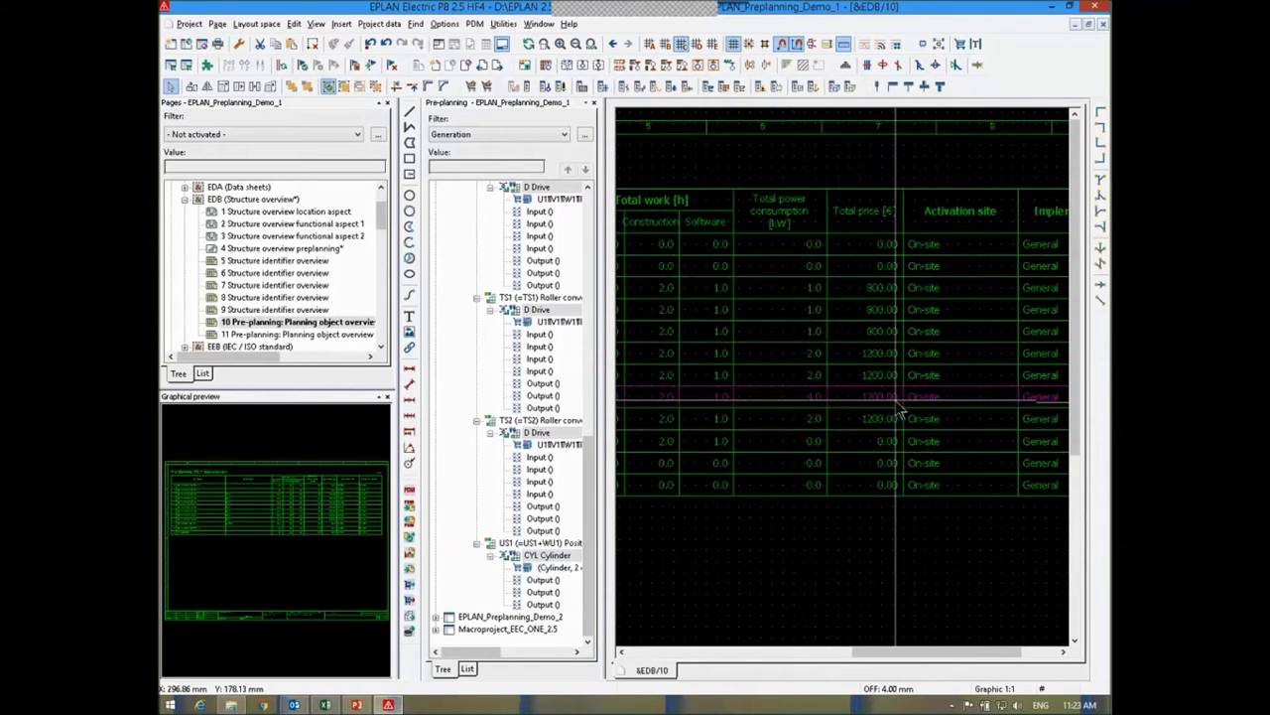
middle_click_drag(901, 407, 860, 363)
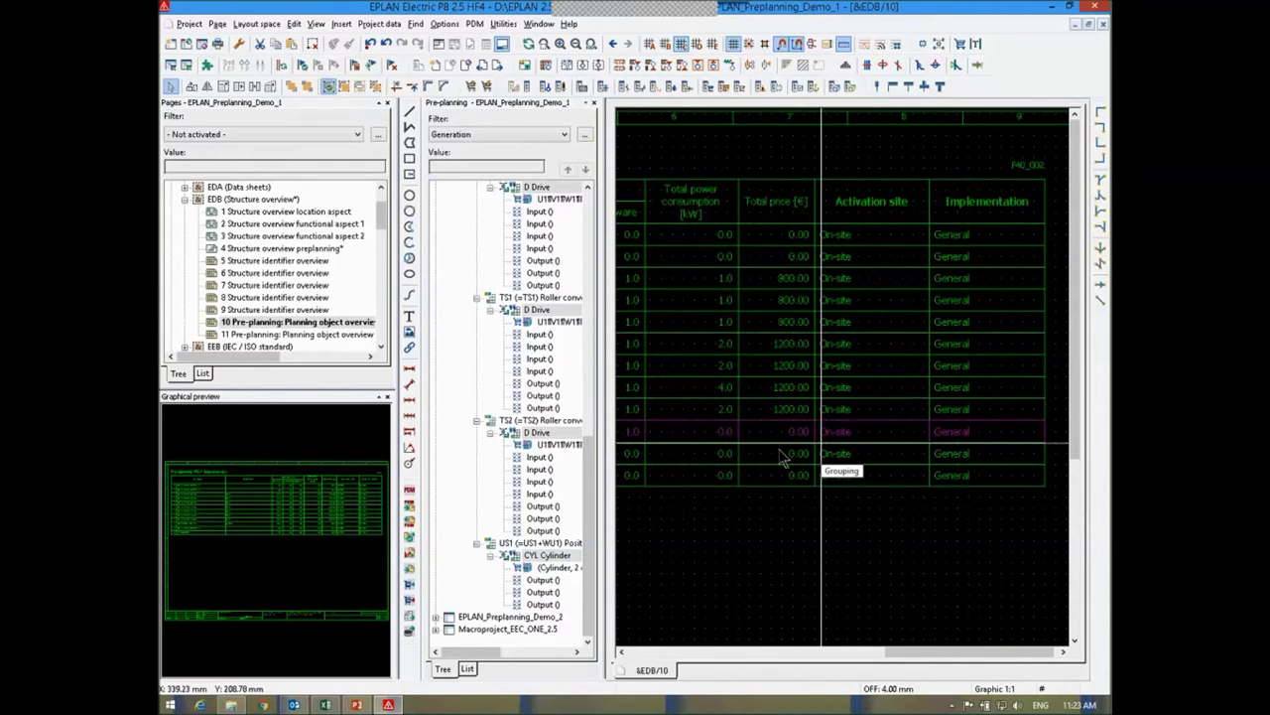
- Open page 11's planning object overview, select a Drive row, and open Utilities
left_click(311, 333)
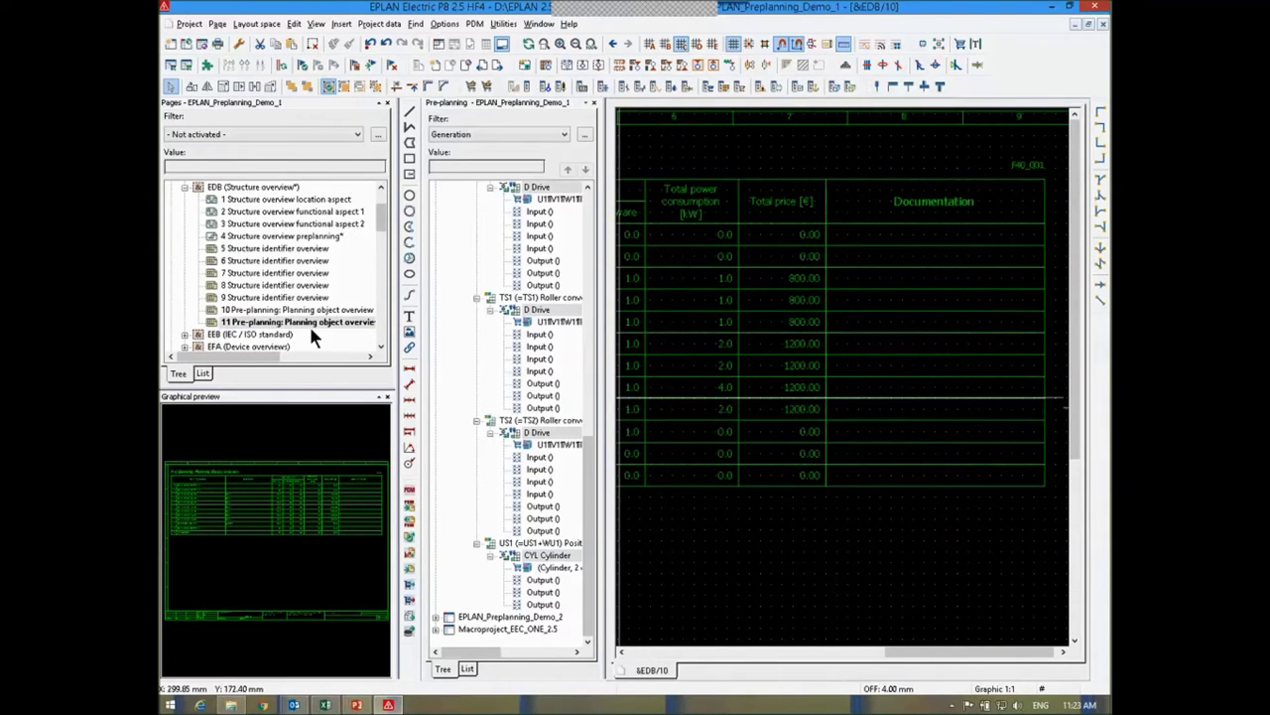
scroll(916, 357, "down", 4)
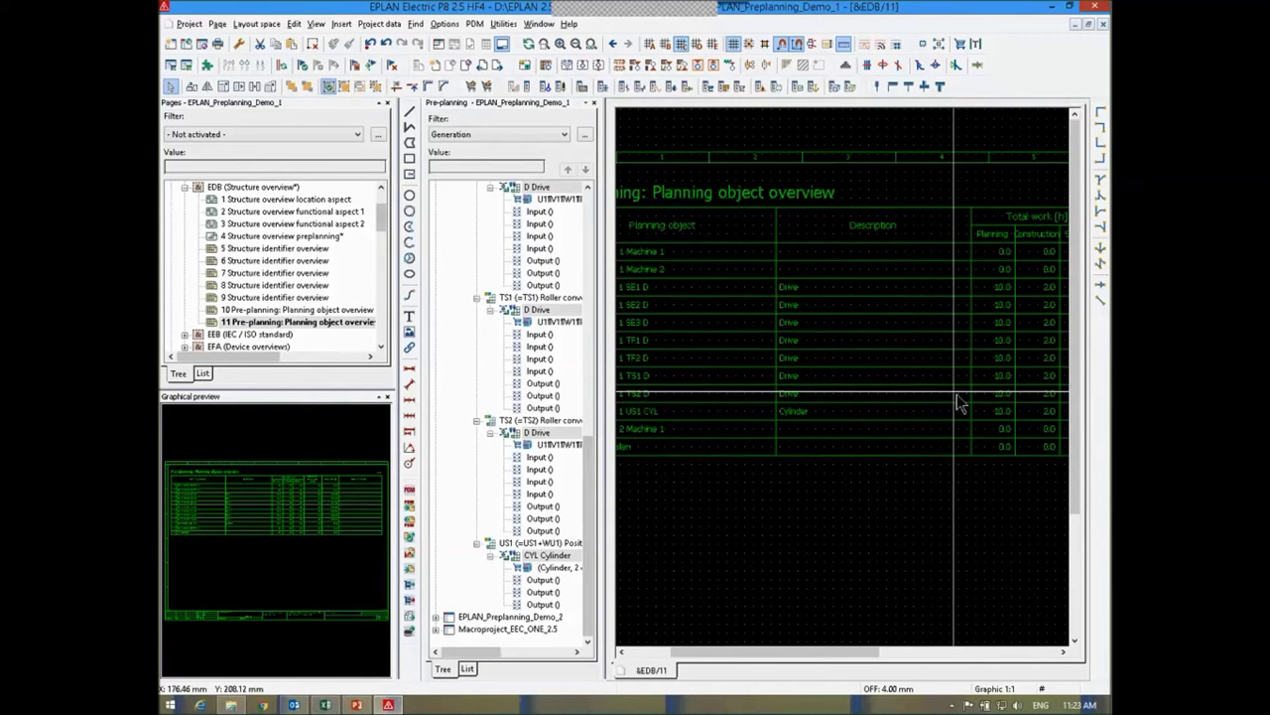
scroll(959, 402, "right", 3, "shift")
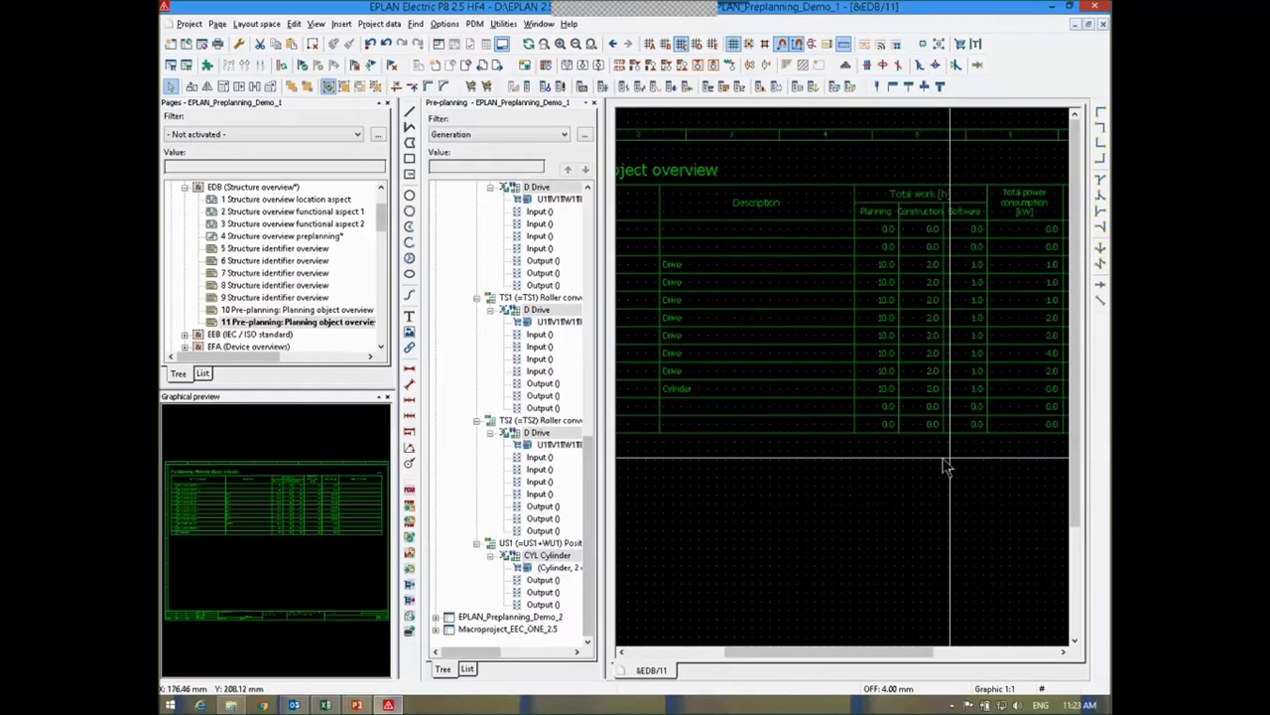
left_click(665, 335)
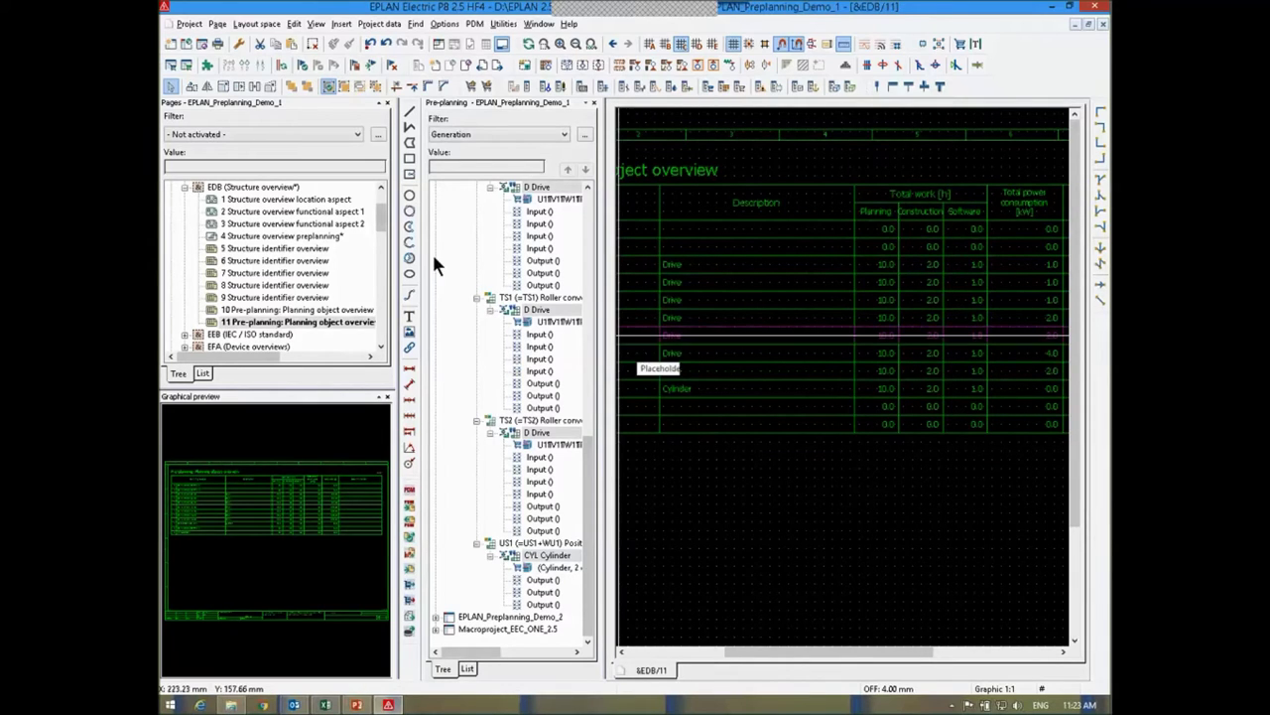
left_click(504, 23)
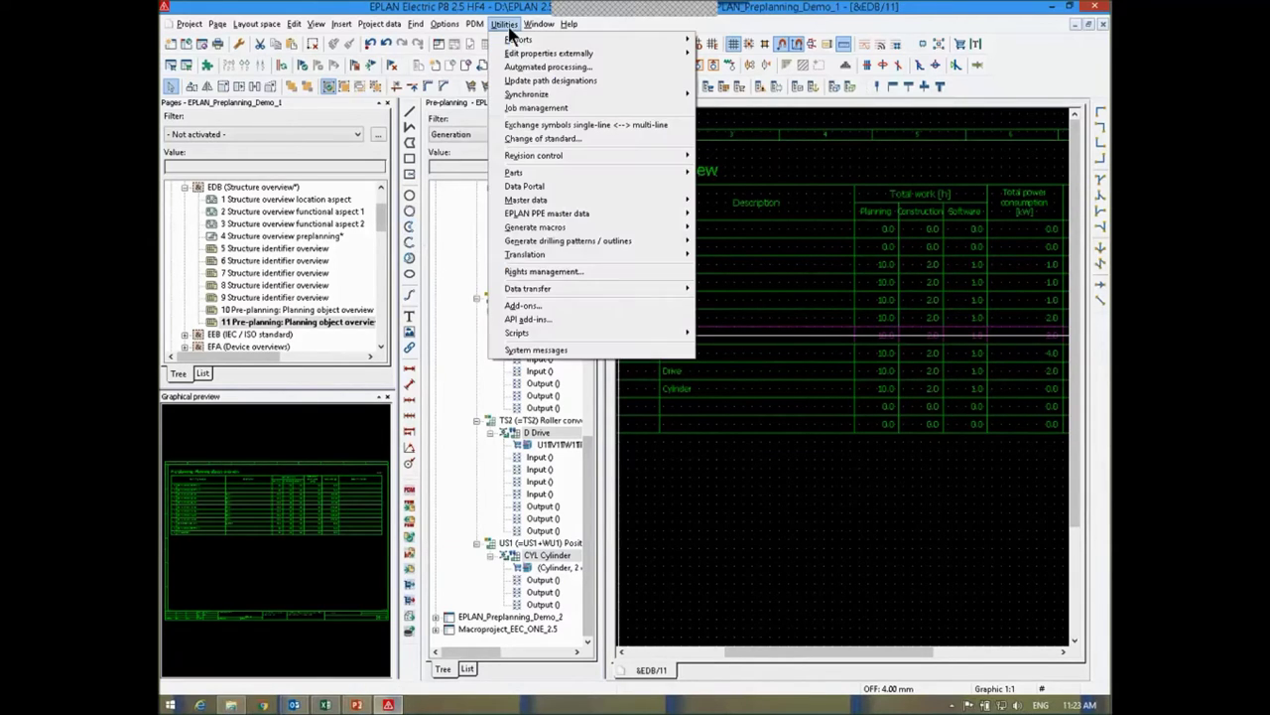
- Generate the Pre-planning structure segment overview and structure segment plan reports from the project templates
mouse_move(596, 40)
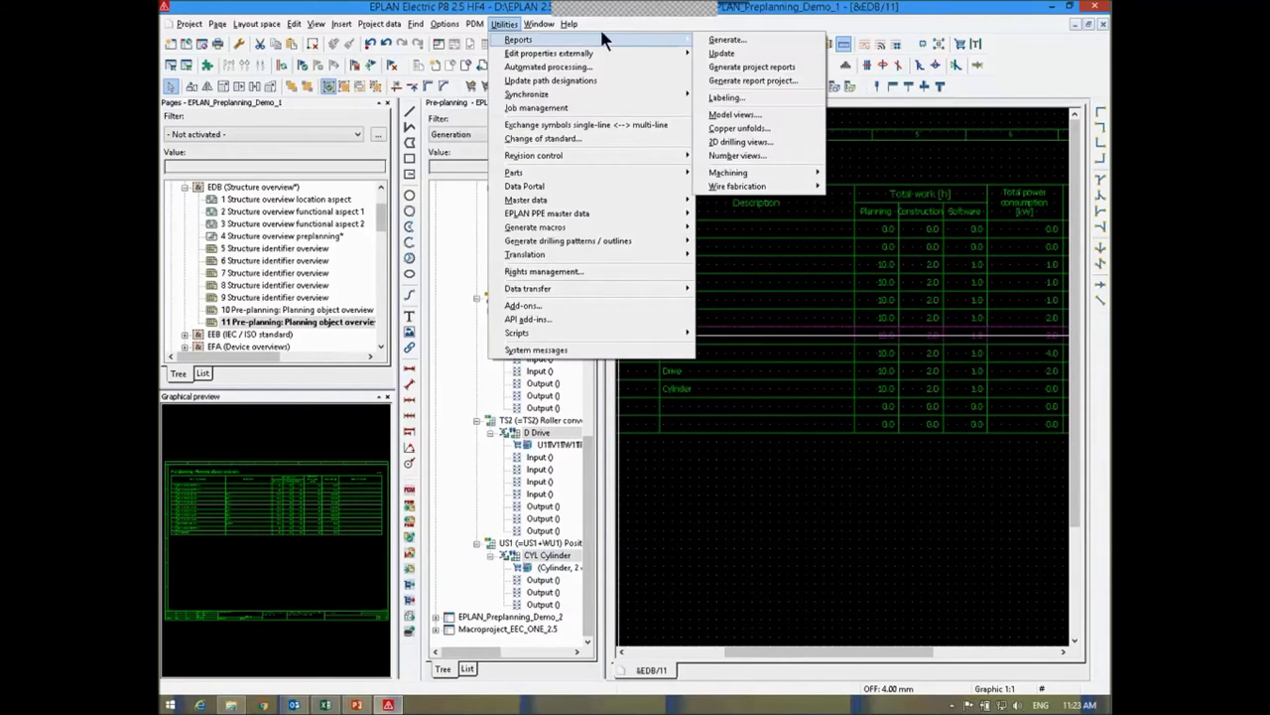
left_click(744, 38)
left_click(269, 116)
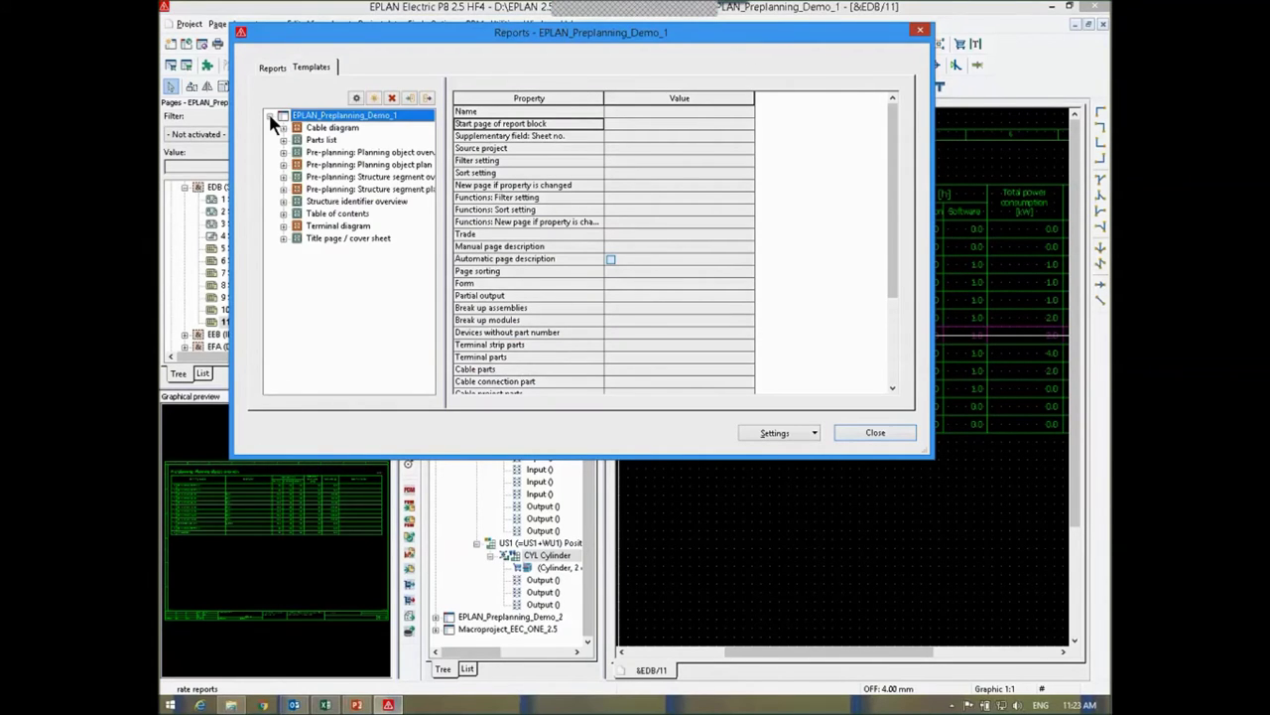
left_click(338, 176)
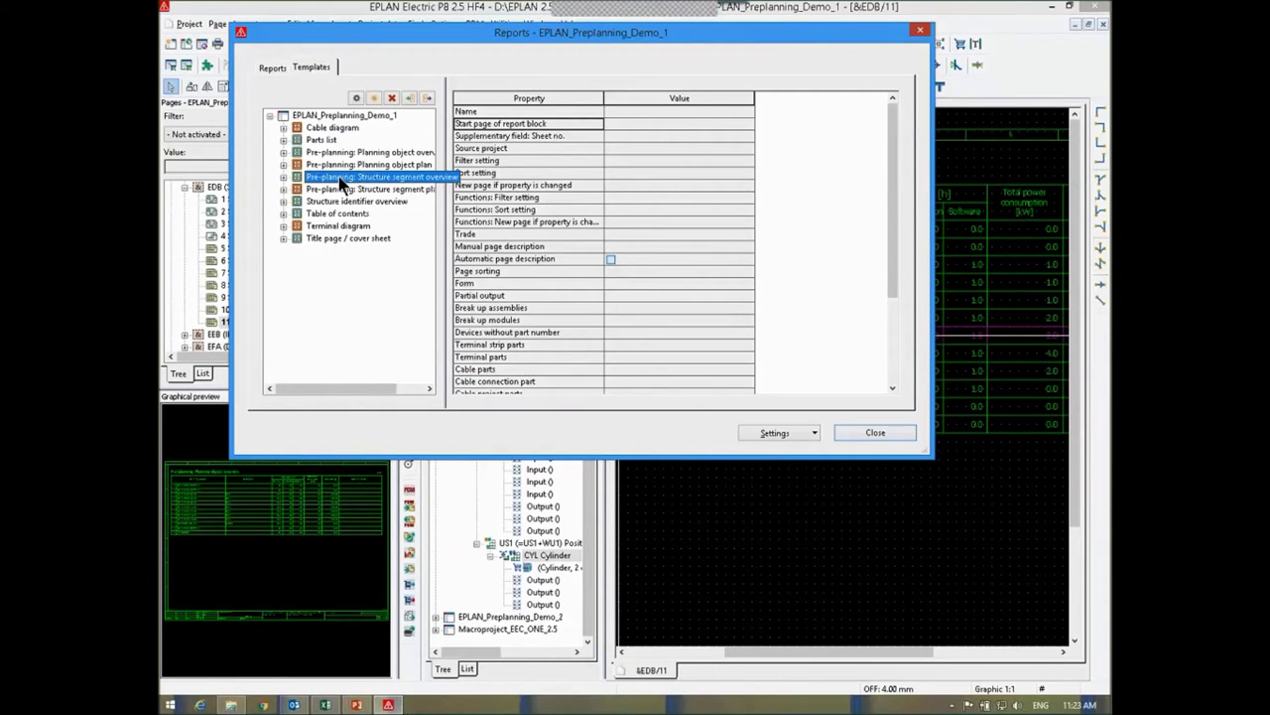
left_click(356, 99)
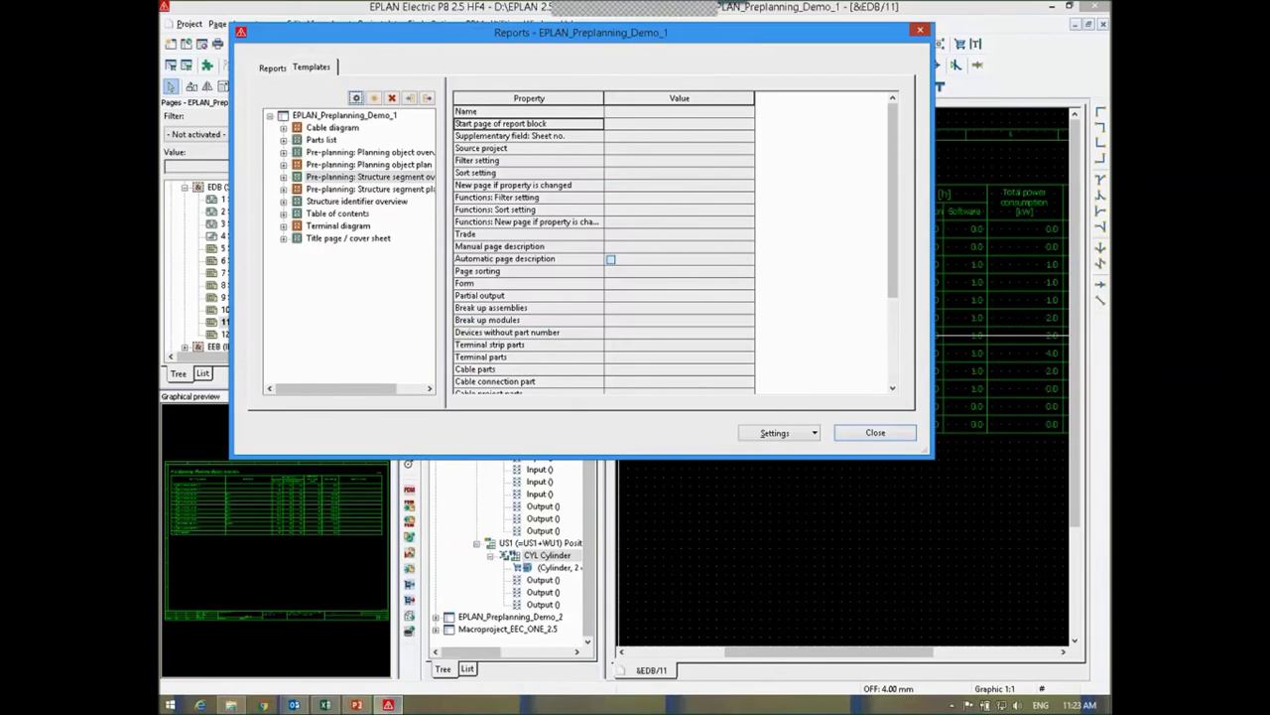
left_click(417, 189)
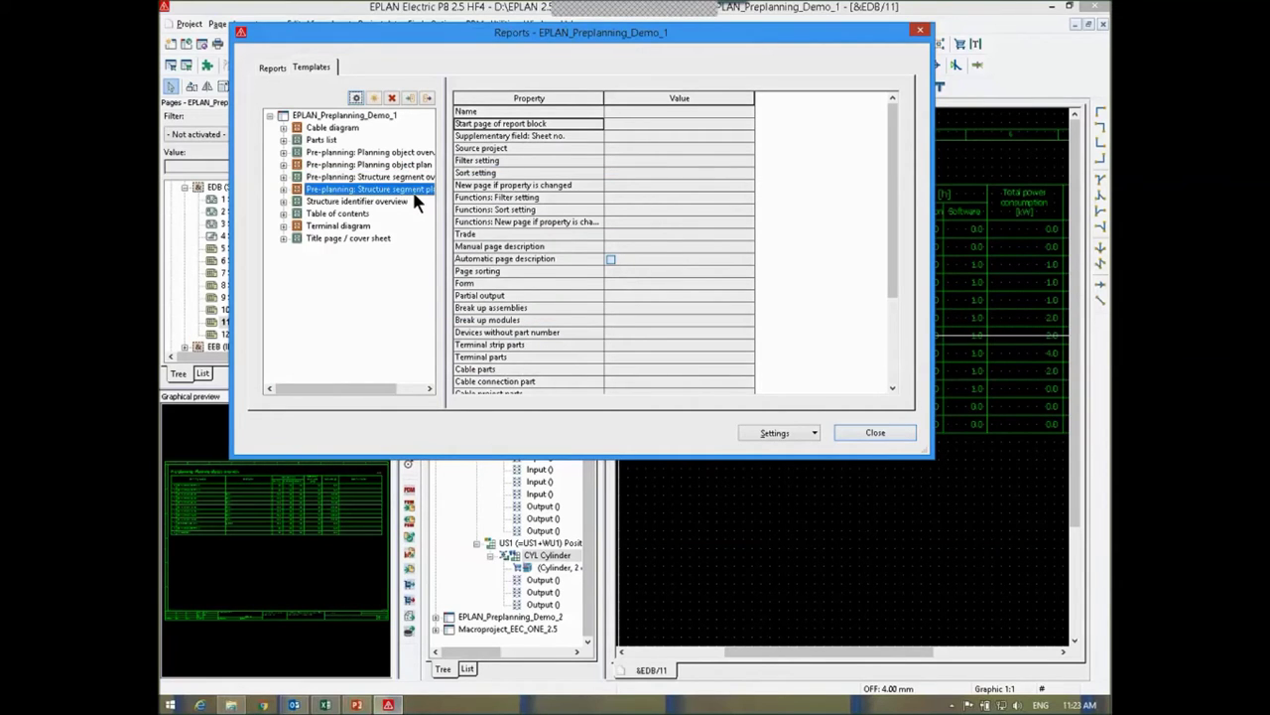
left_click(356, 98)
left_click(875, 432)
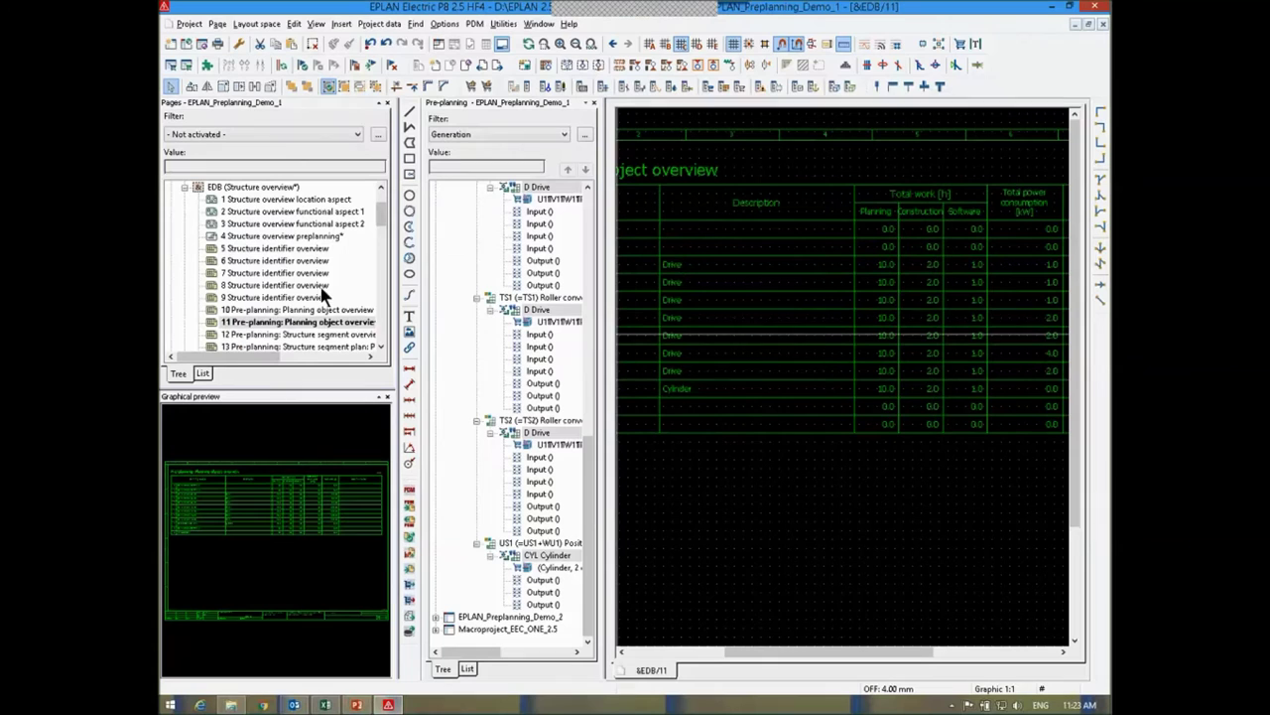
- Open page 12, the structure segment overview, and look around its table
left_click(289, 334)
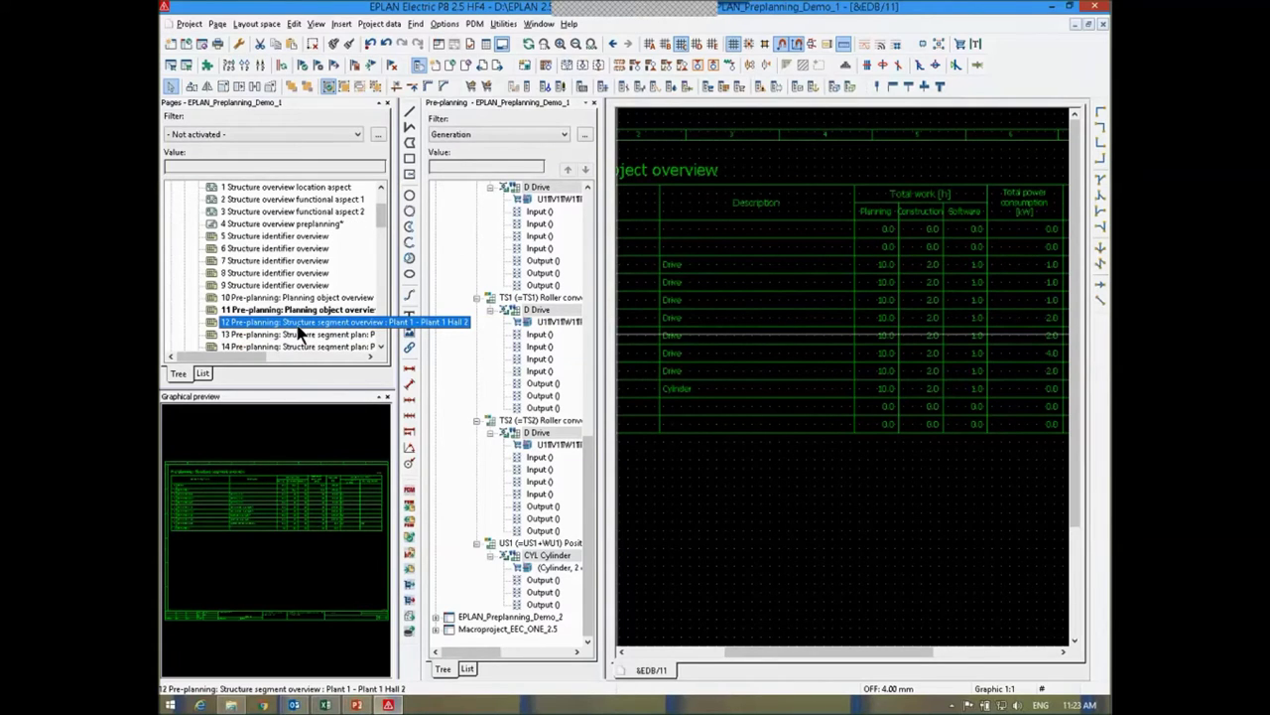
double_click(298, 333)
scroll(832, 293, "down", 3)
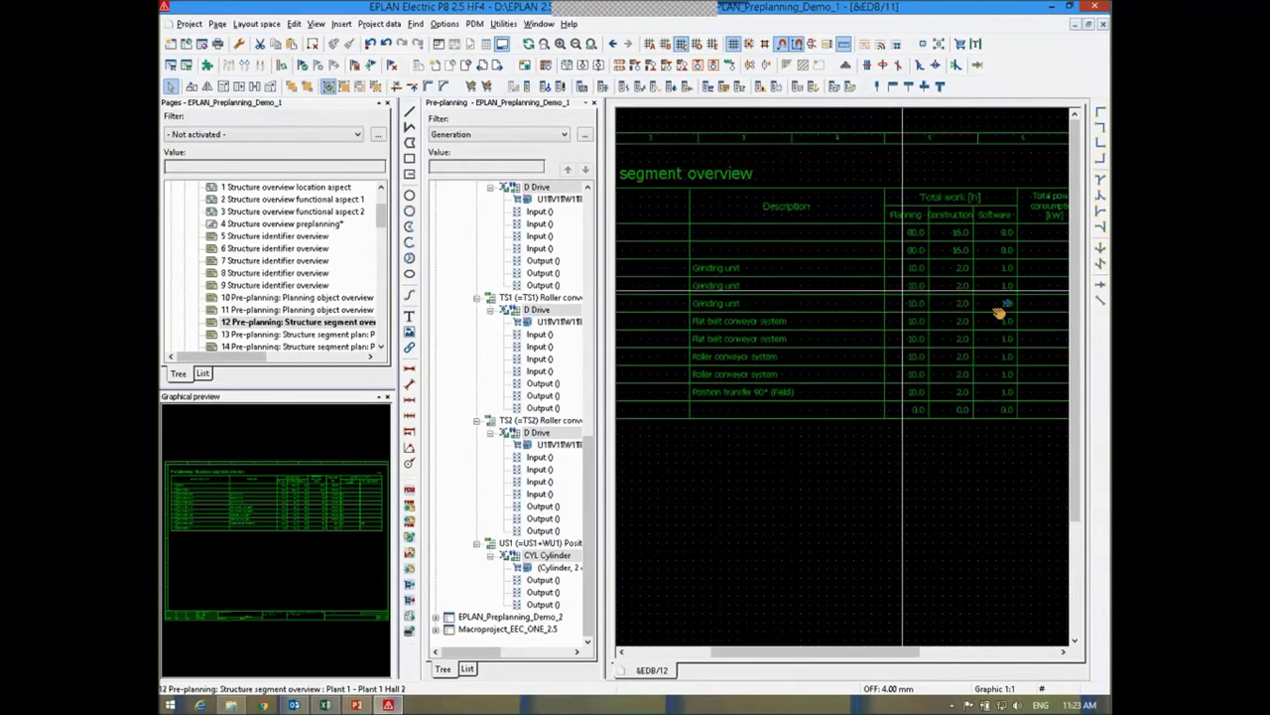
scroll(831, 292, "up", 5)
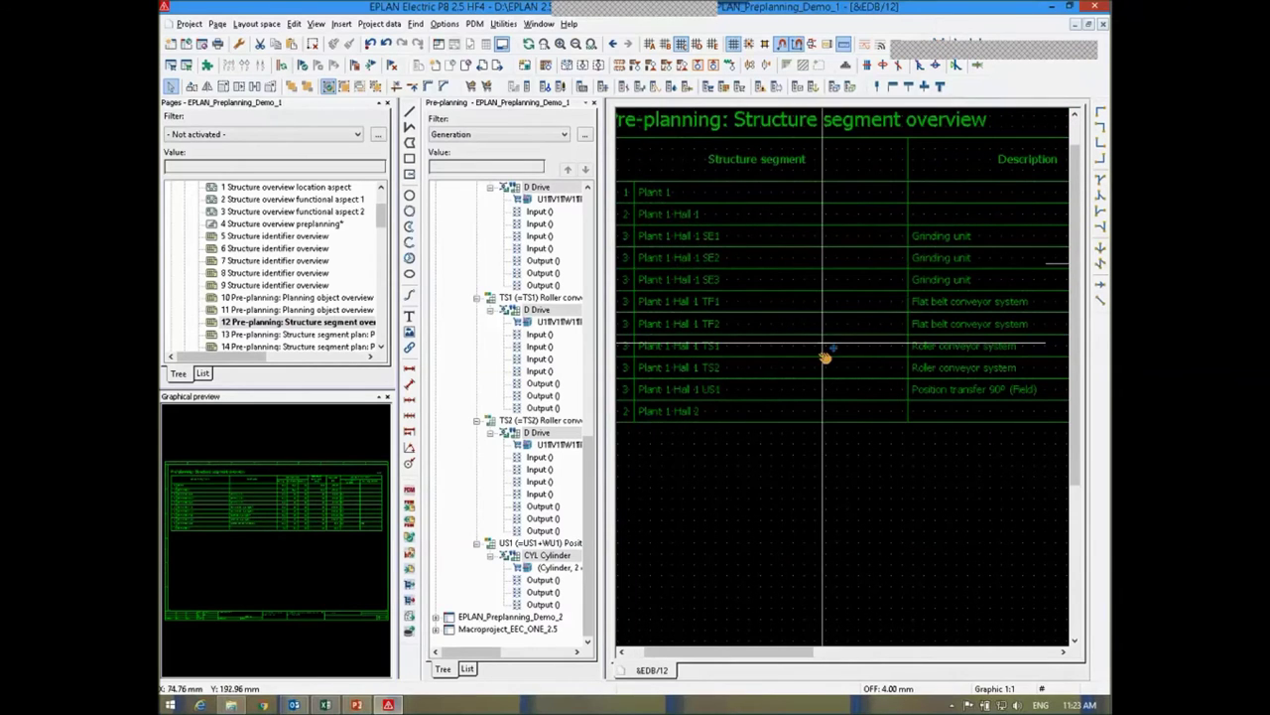
scroll(694, 222, "right", 3, "shift")
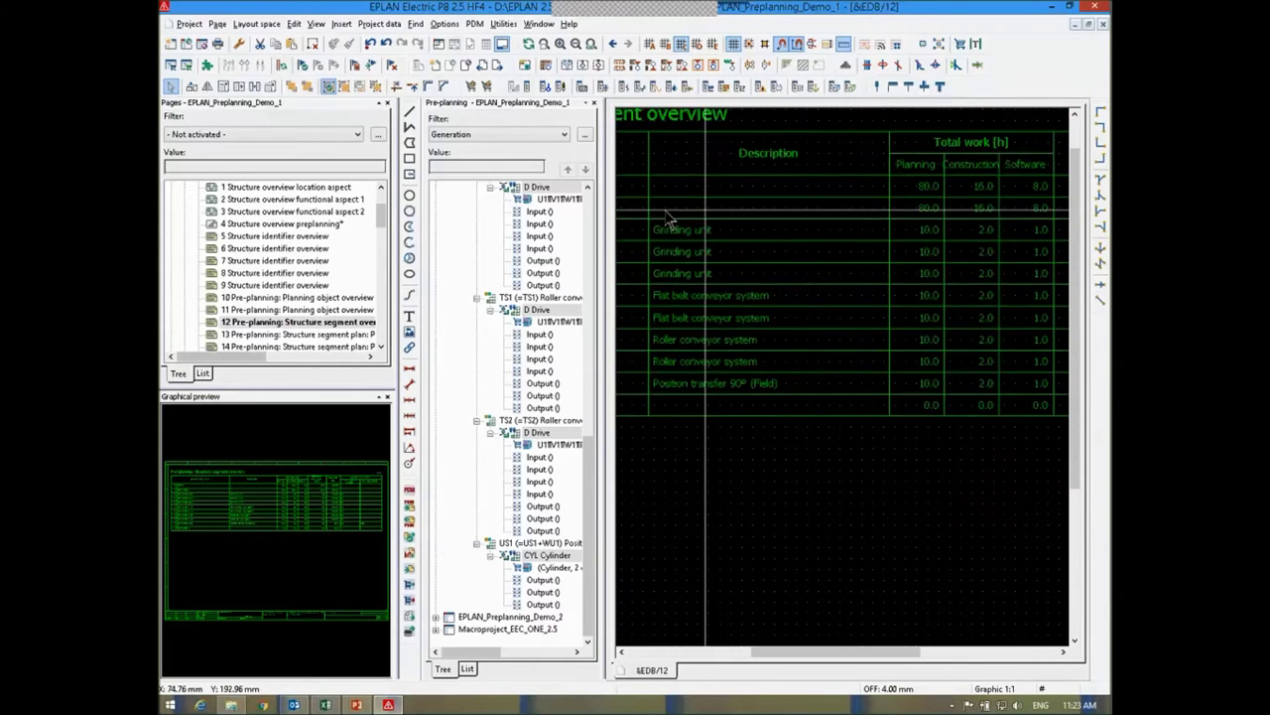
scroll(953, 278, "down", 2)
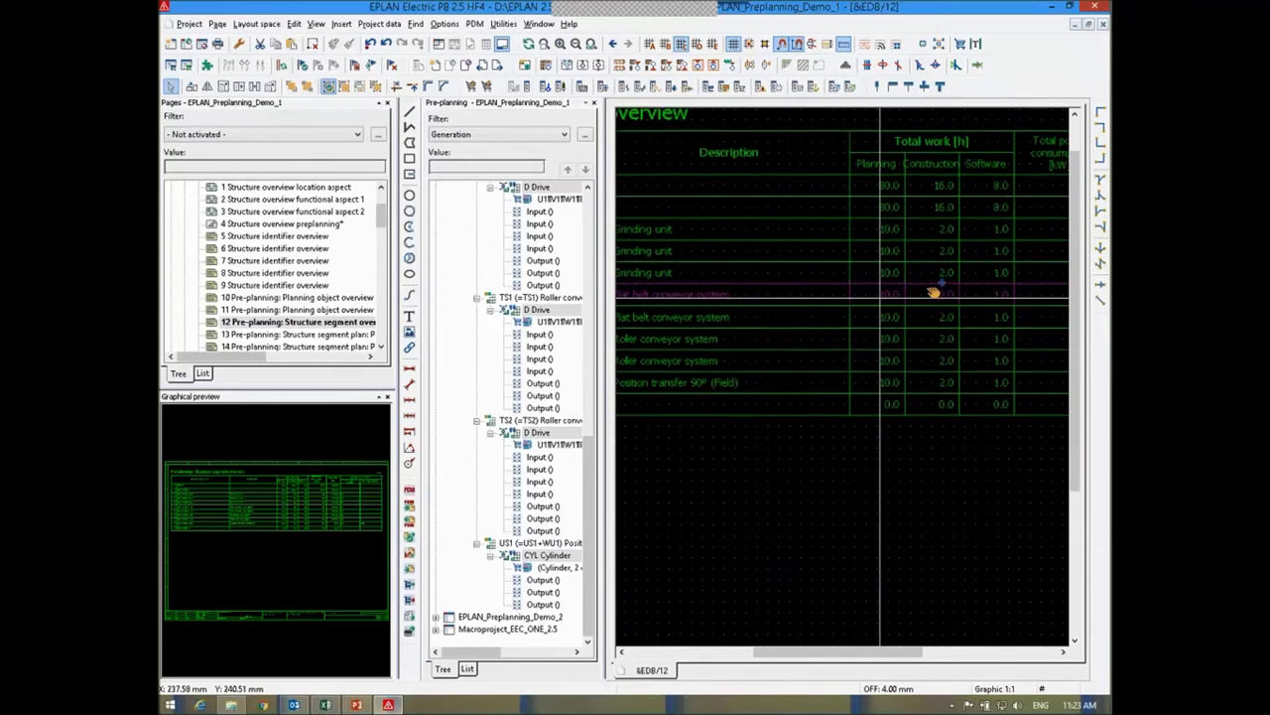
scroll(879, 287, "left", 4, "shift")
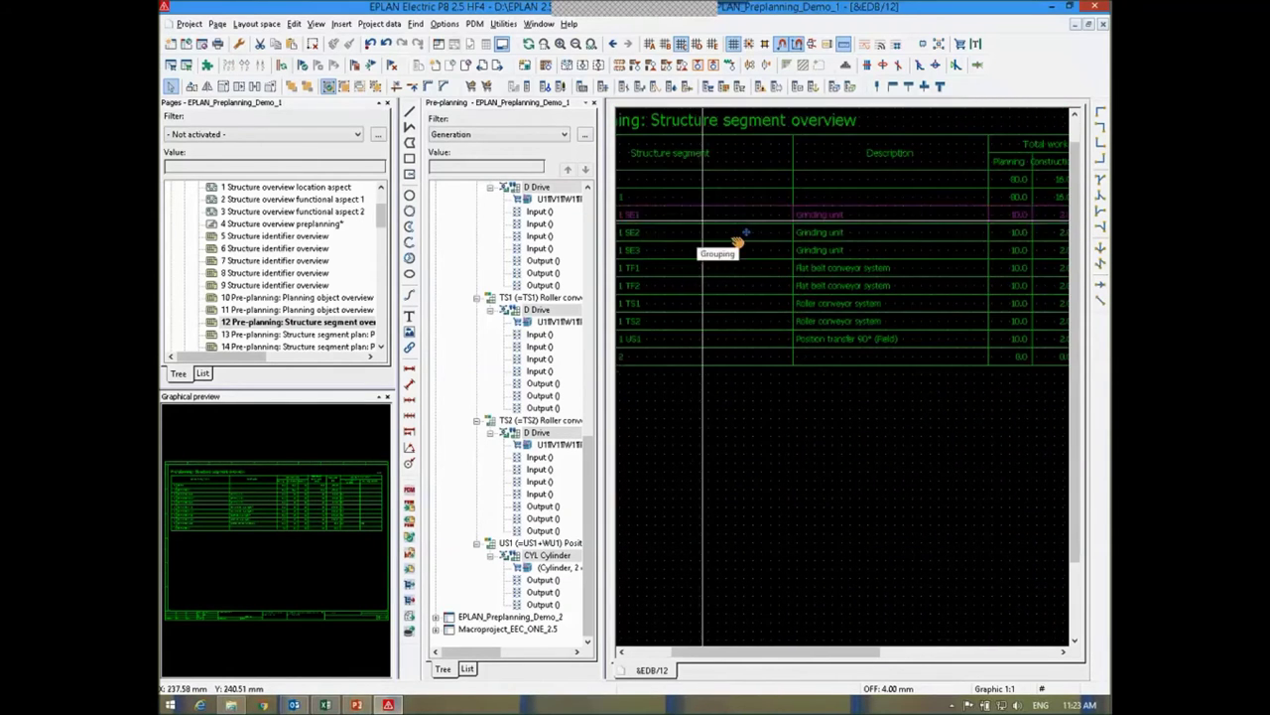
scroll(762, 260, "up", 3)
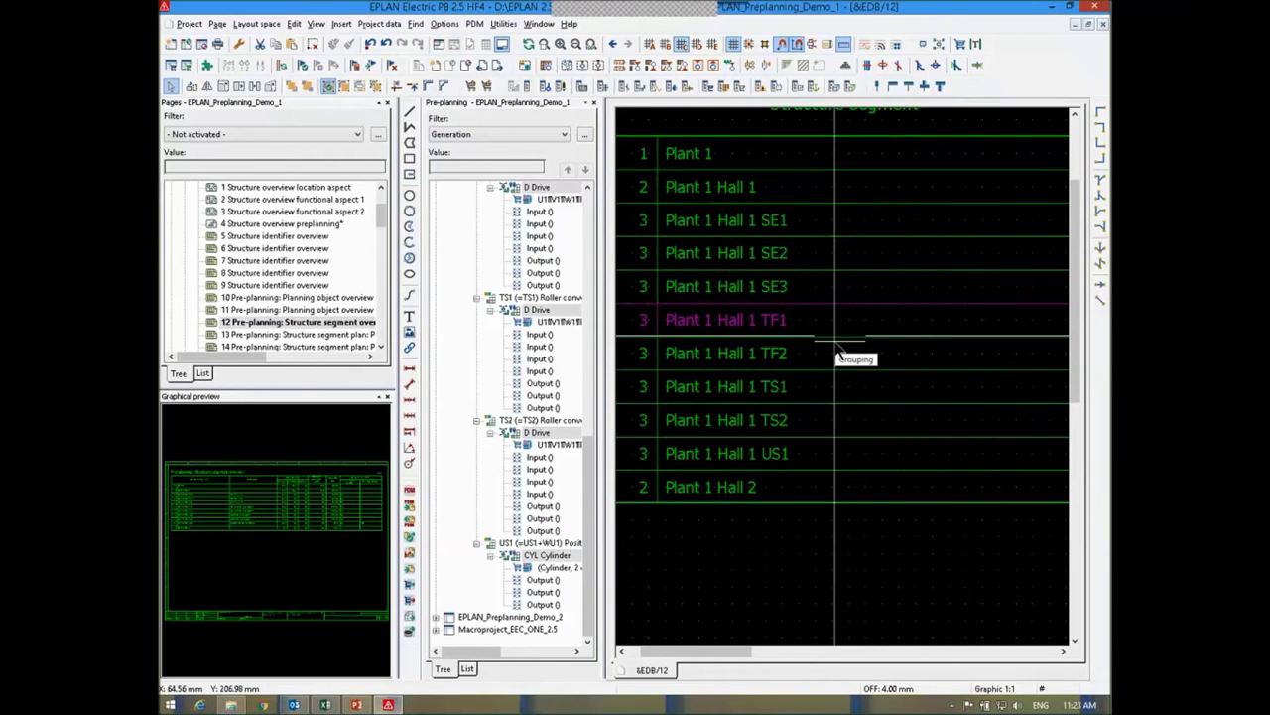
- Open page 13, the structure segment plan, and check its 7200.00 total price
left_click(365, 334)
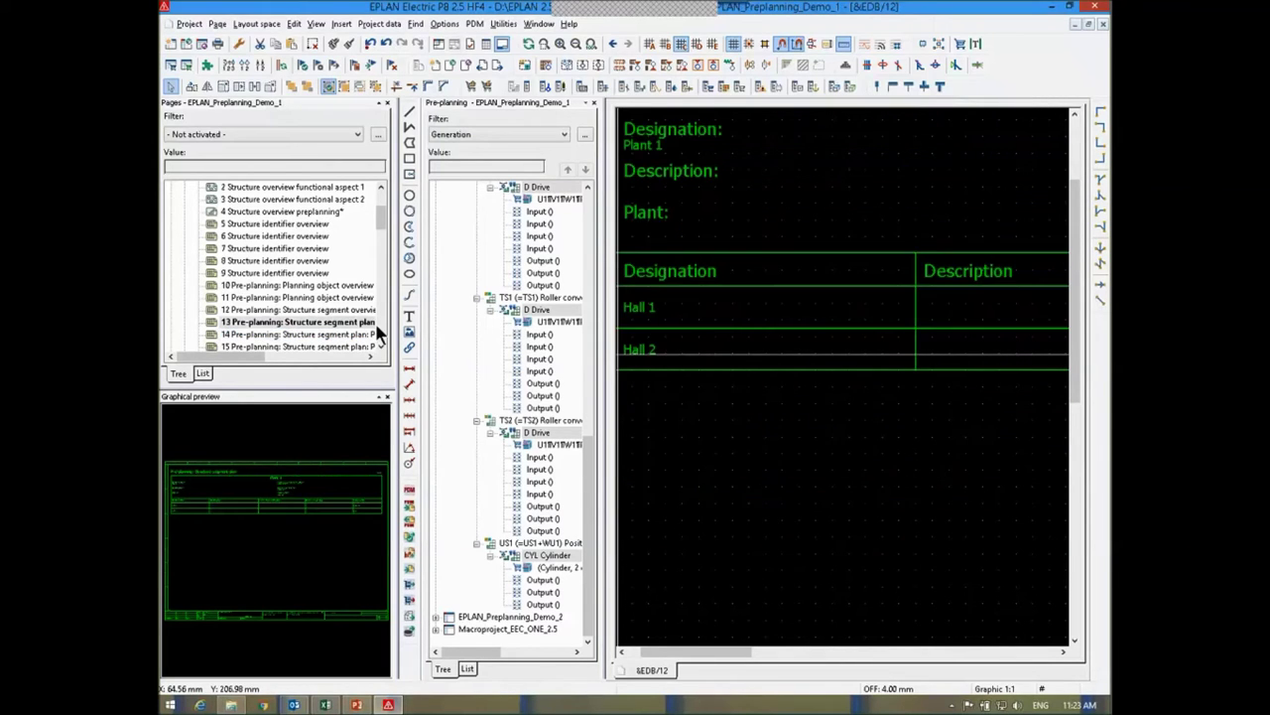
scroll(762, 349, "down", 4)
scroll(850, 369, "up", 4)
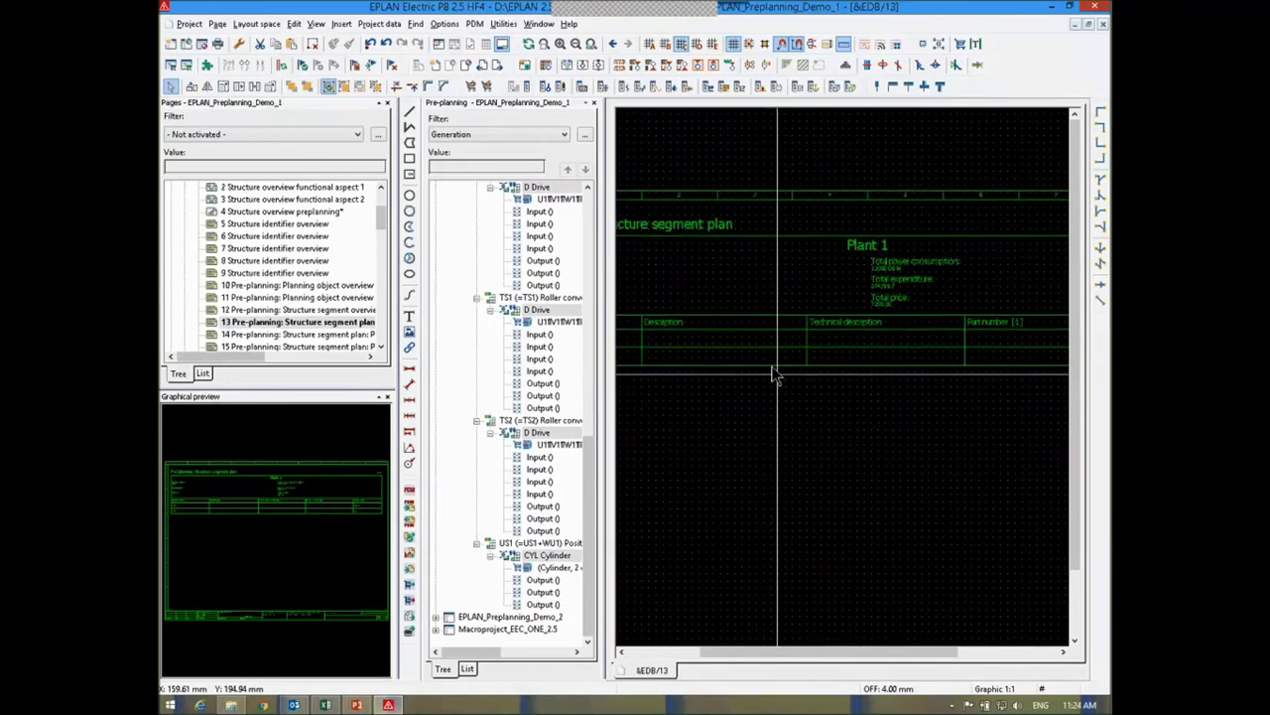
scroll(777, 308, "up", 5)
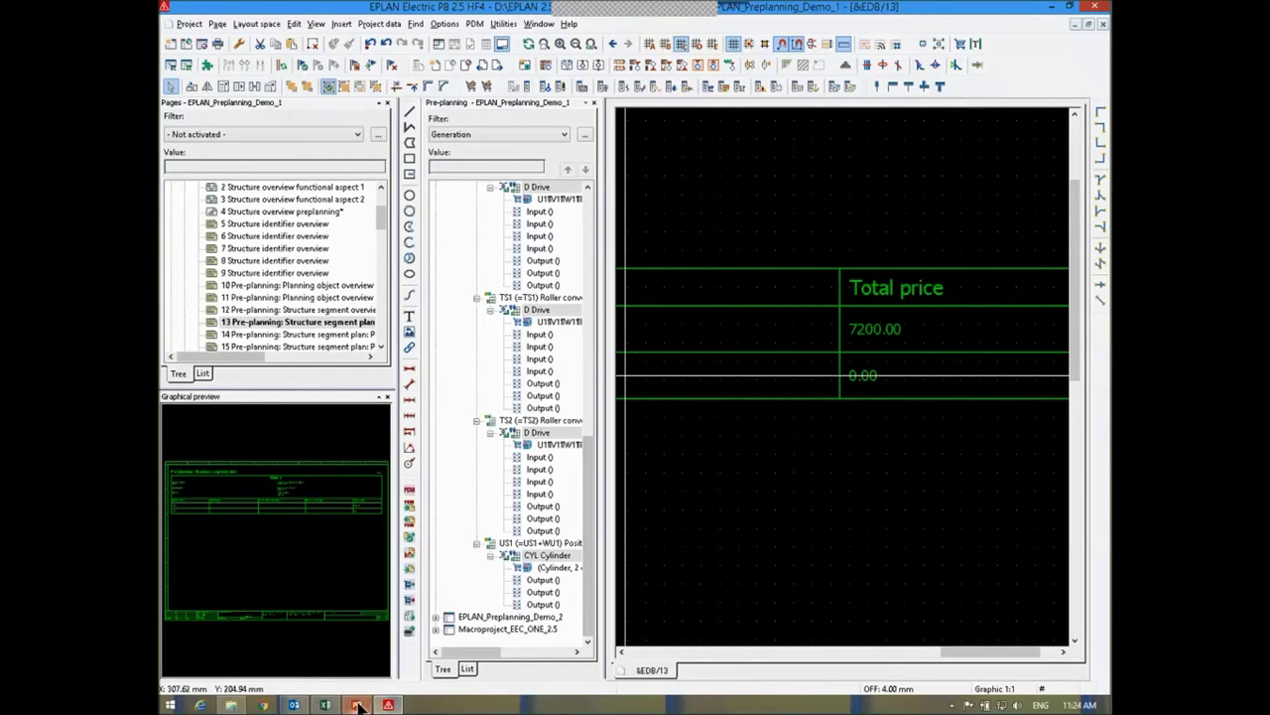
left_click(355, 705)
- Browse PowerPoint slides 23 to 25 and return to slide 24
left_click(242, 578)
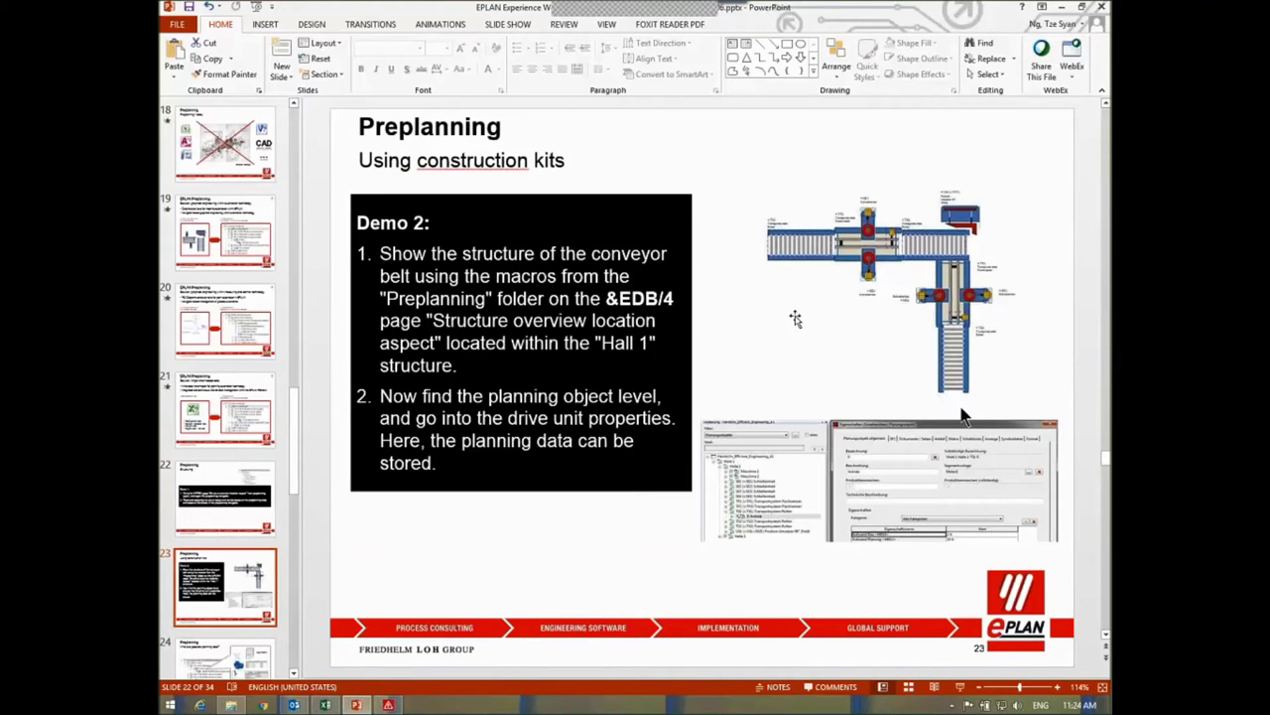
scroll(256, 487, "down", 2)
scroll(256, 487, "down", 1)
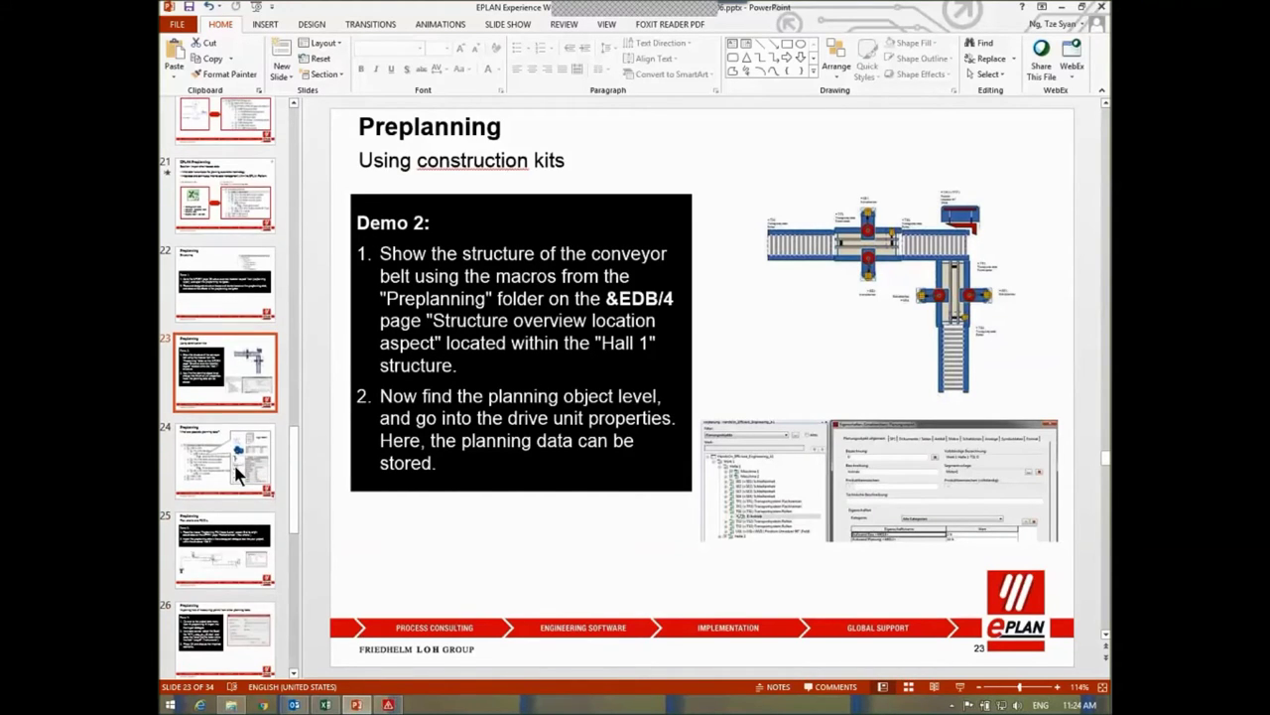
left_click(233, 460)
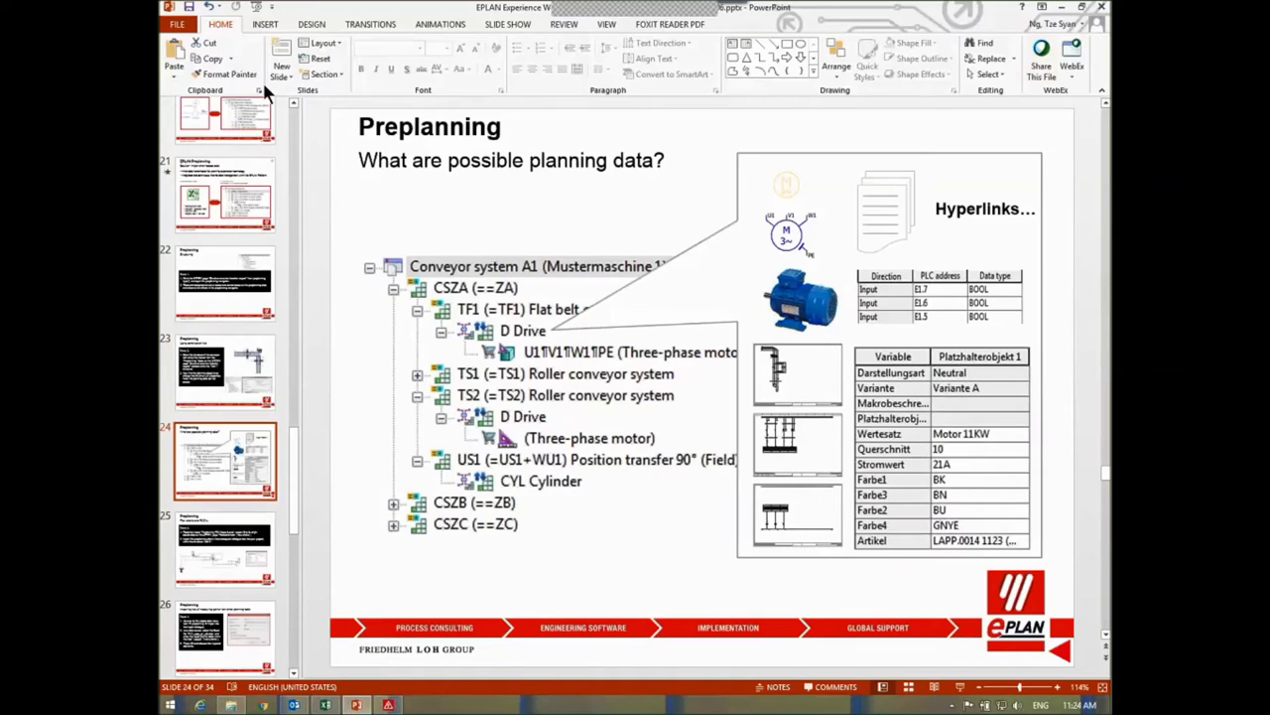
left_click(208, 566)
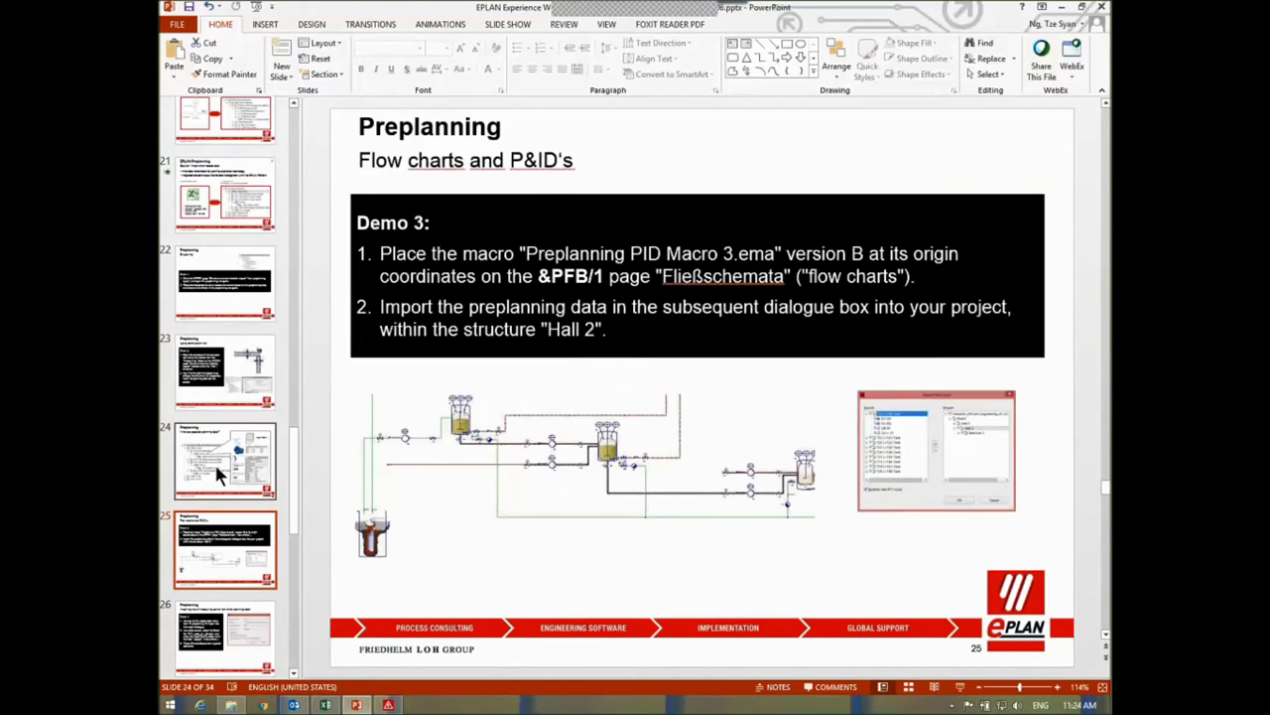
left_click(213, 461)
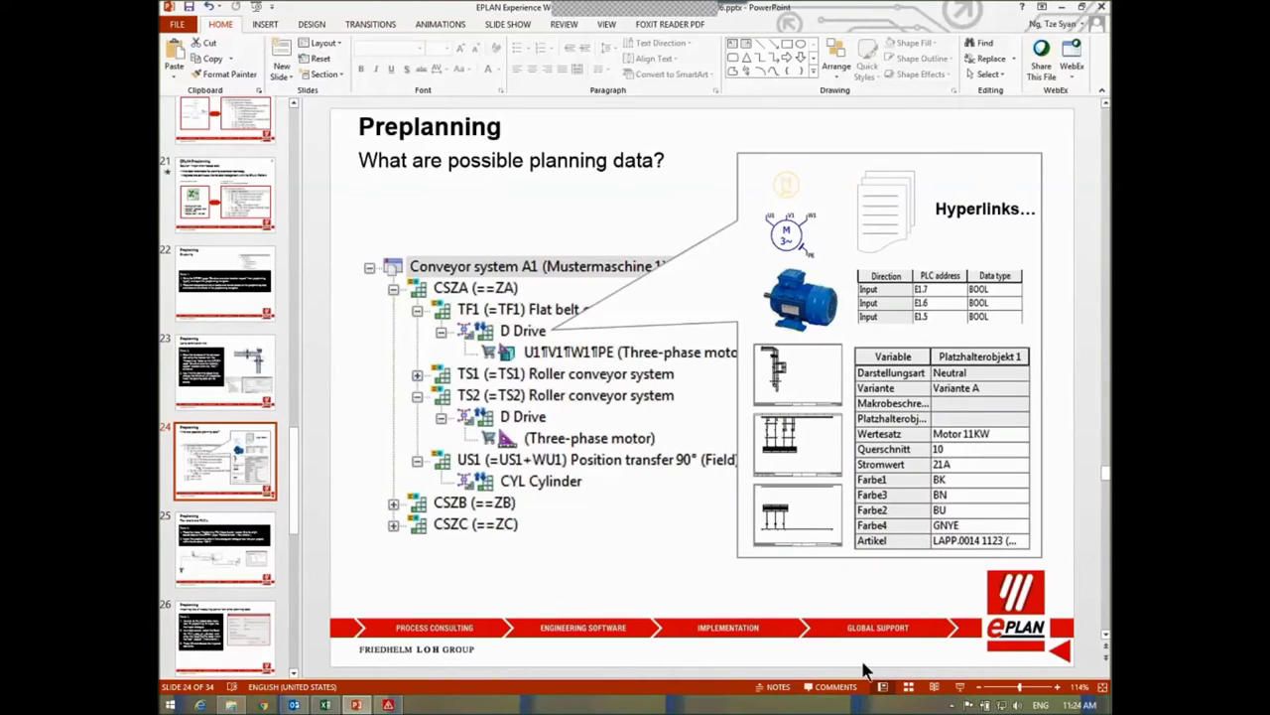
- Run the slideshow from slide 24 to the Demo 3 slide, then return to EPLAN
left_click(960, 688)
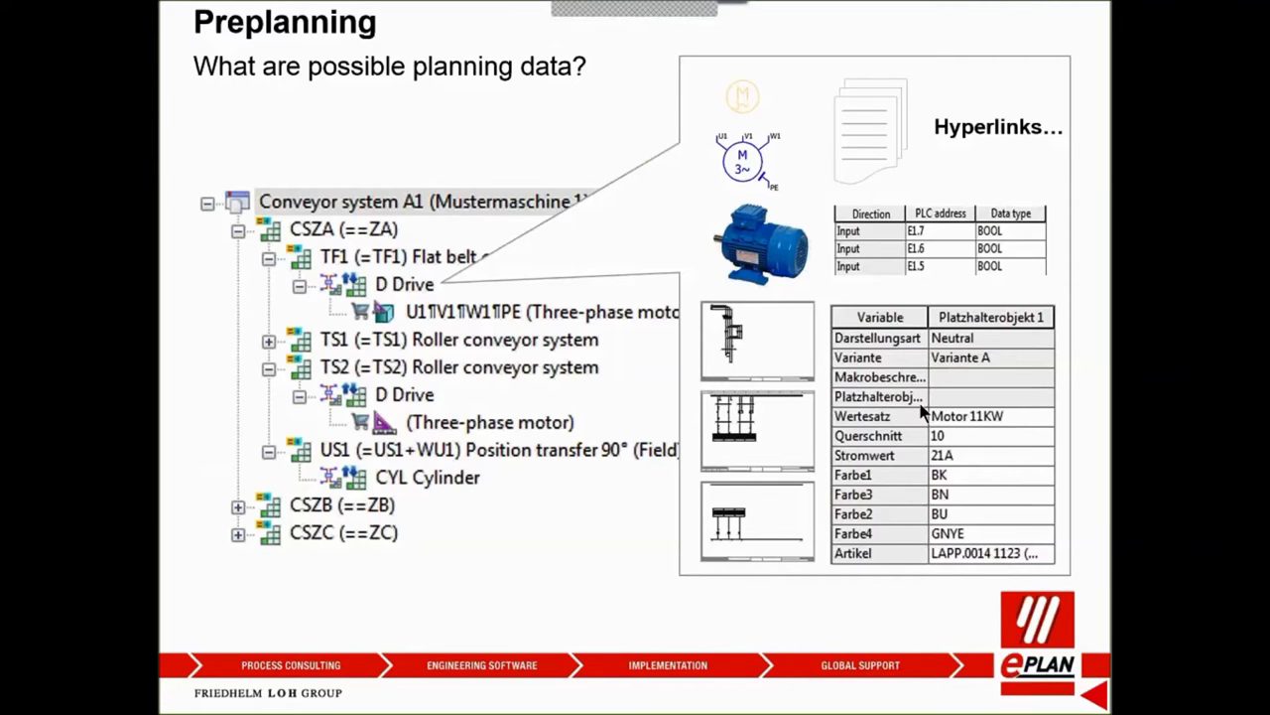
key("Right")
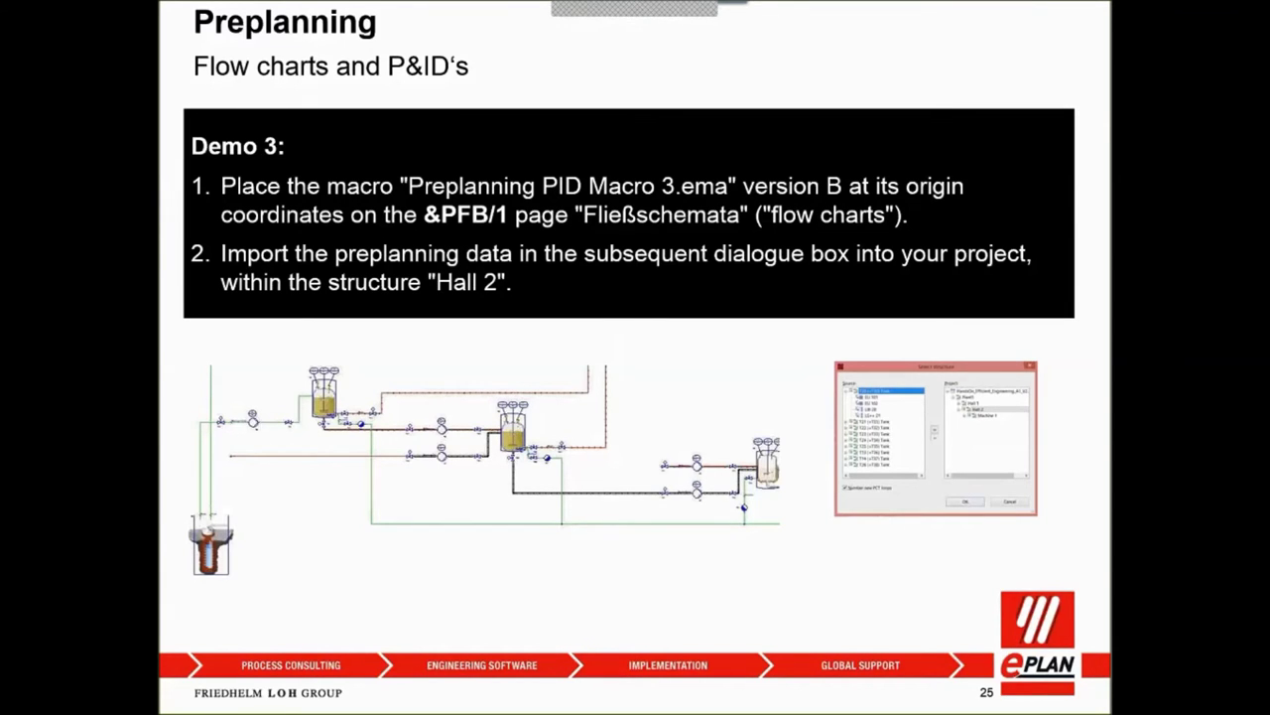
key("Escape")
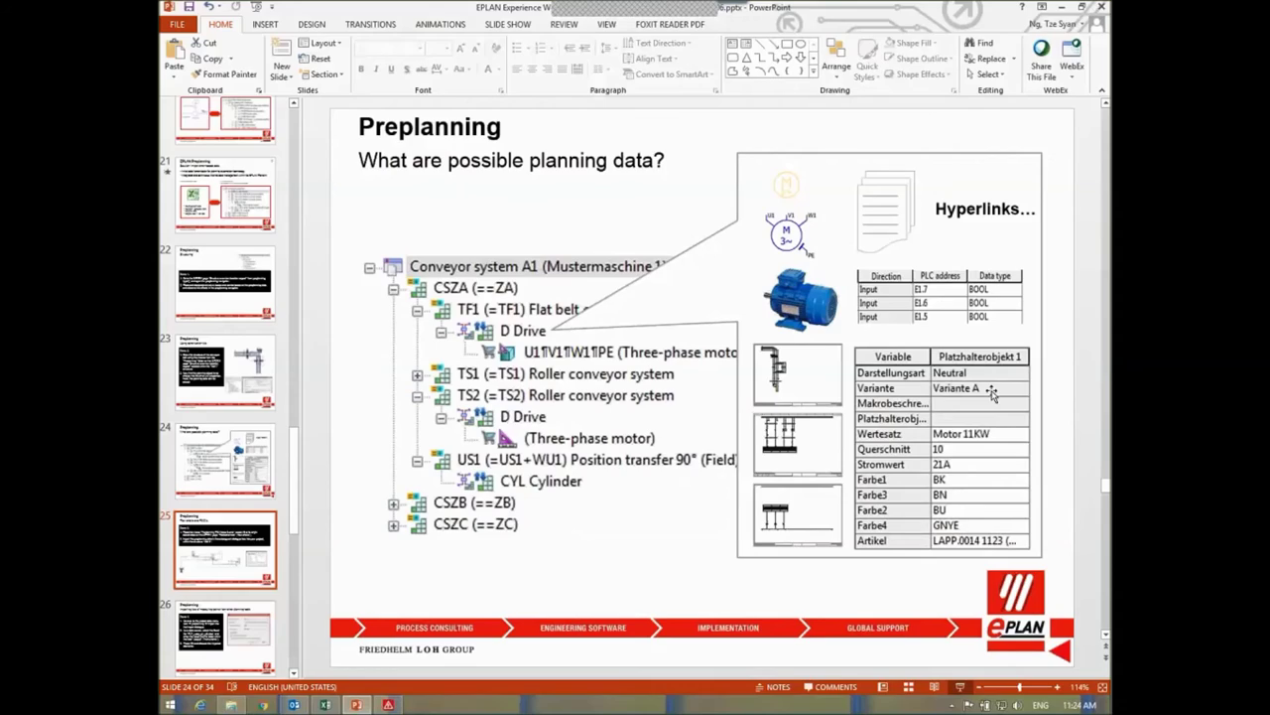
left_click(386, 704)
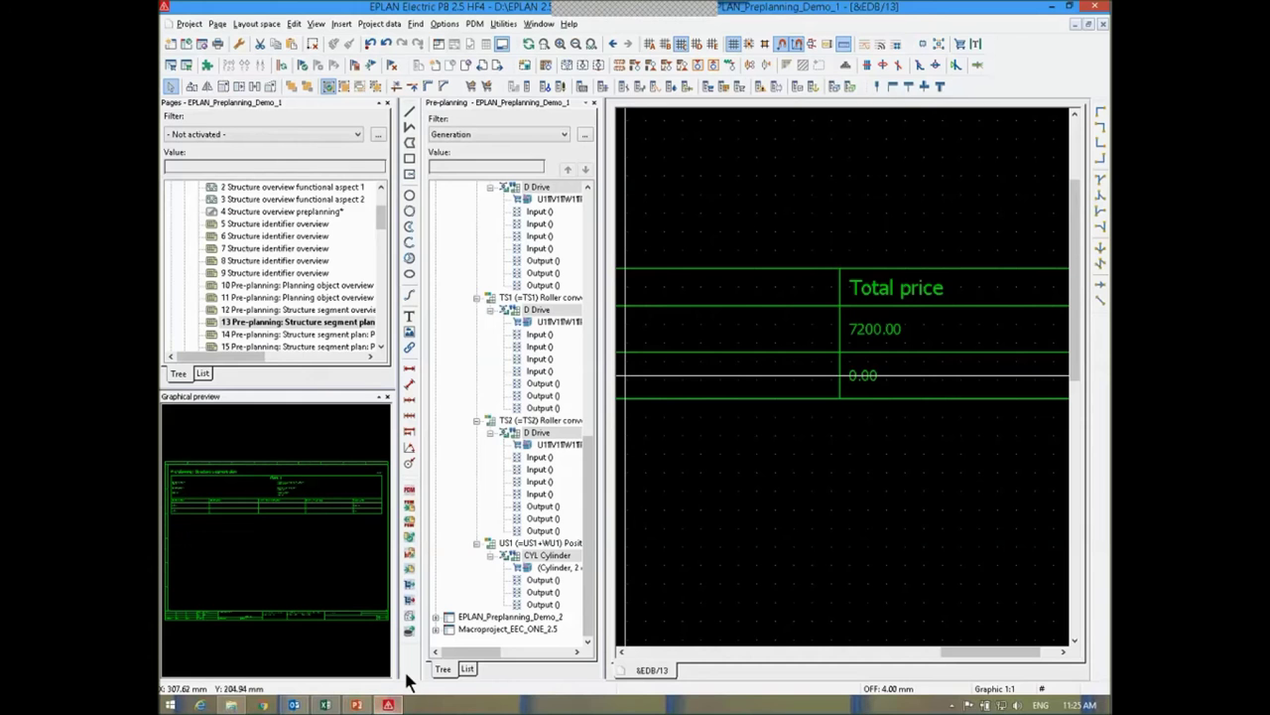
- Open process flow diagram page 1 from the second demo project's Schematics pages
left_click_drag(376, 219, 411, 330)
left_click(195, 296)
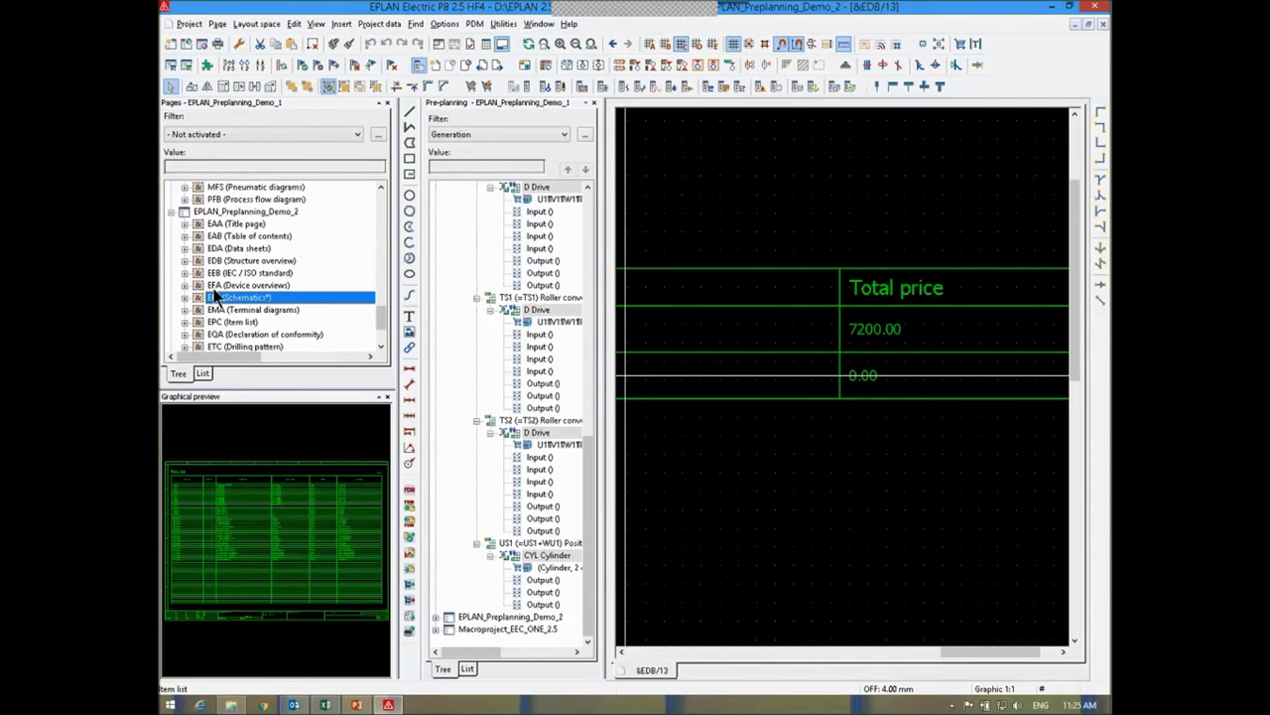
scroll(228, 288, "down", 2)
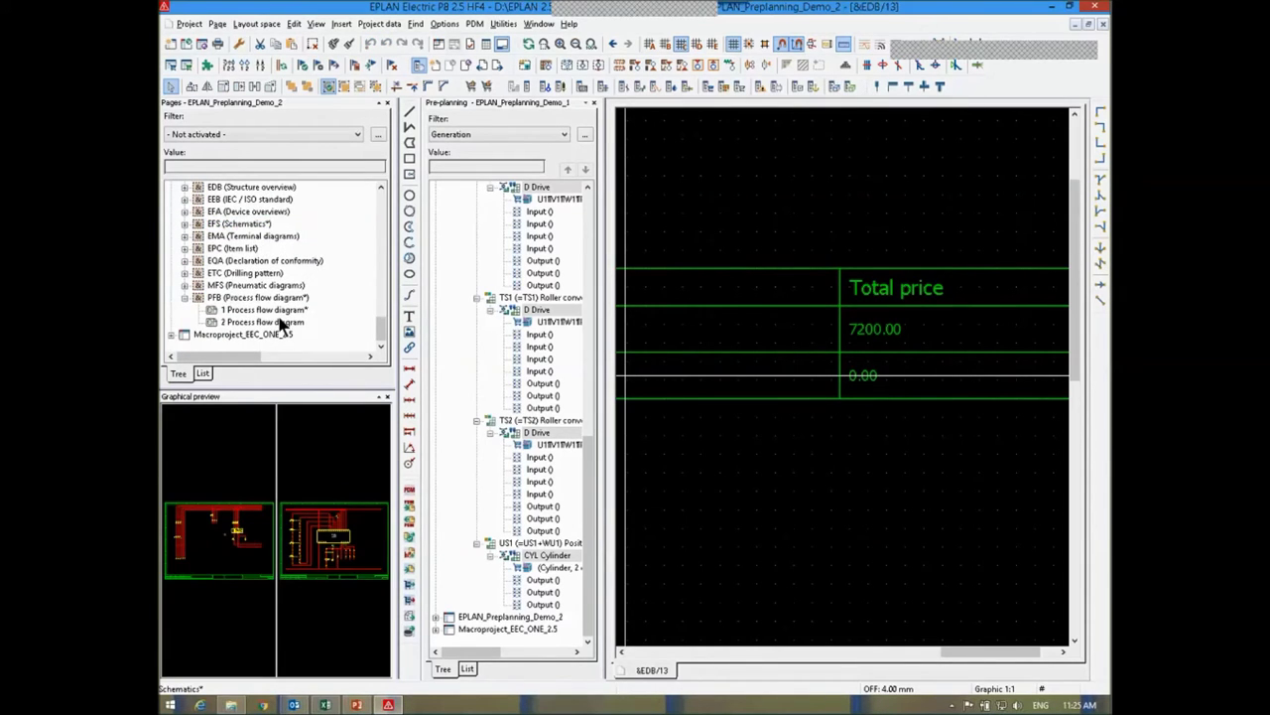
double_click(264, 310)
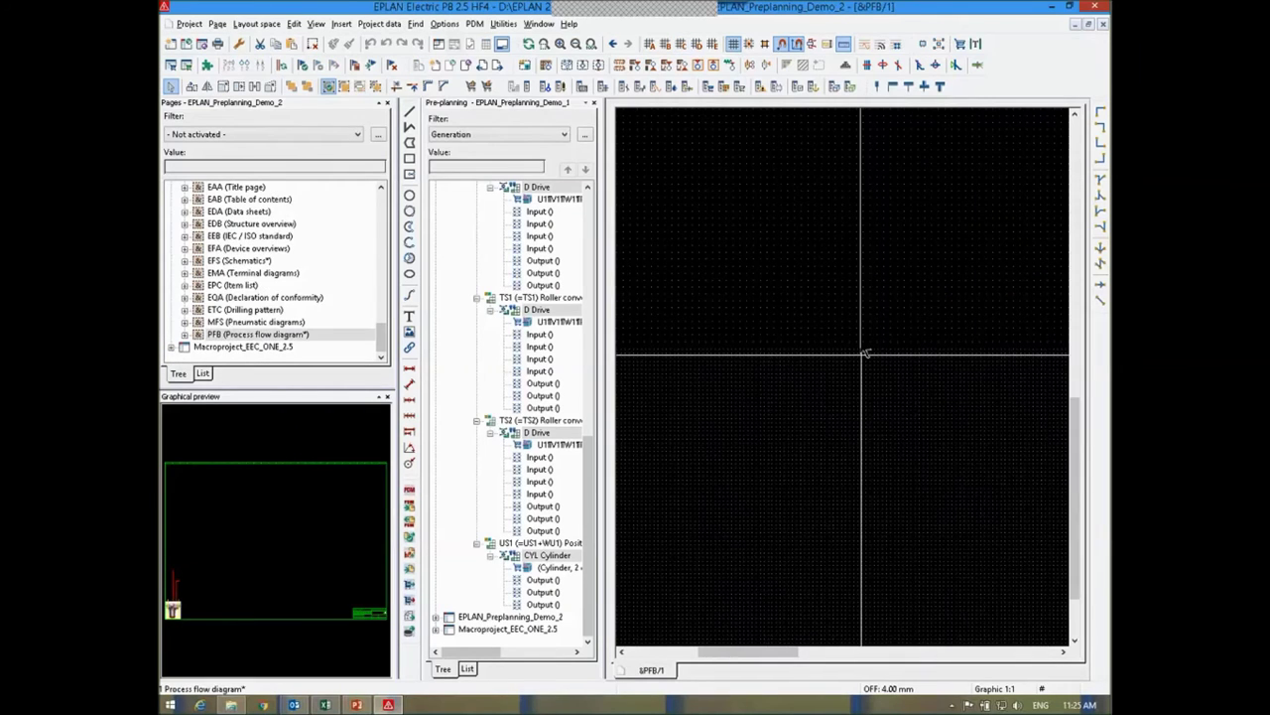
scroll(537, 392, "up", 10)
- Collapse EPLAN_Preplanning_Demo_1 and expand Demo_2's Plant1, Hall 2 and Hall 1 in the pre-planning navigator
left_click(447, 211)
left_click(434, 198)
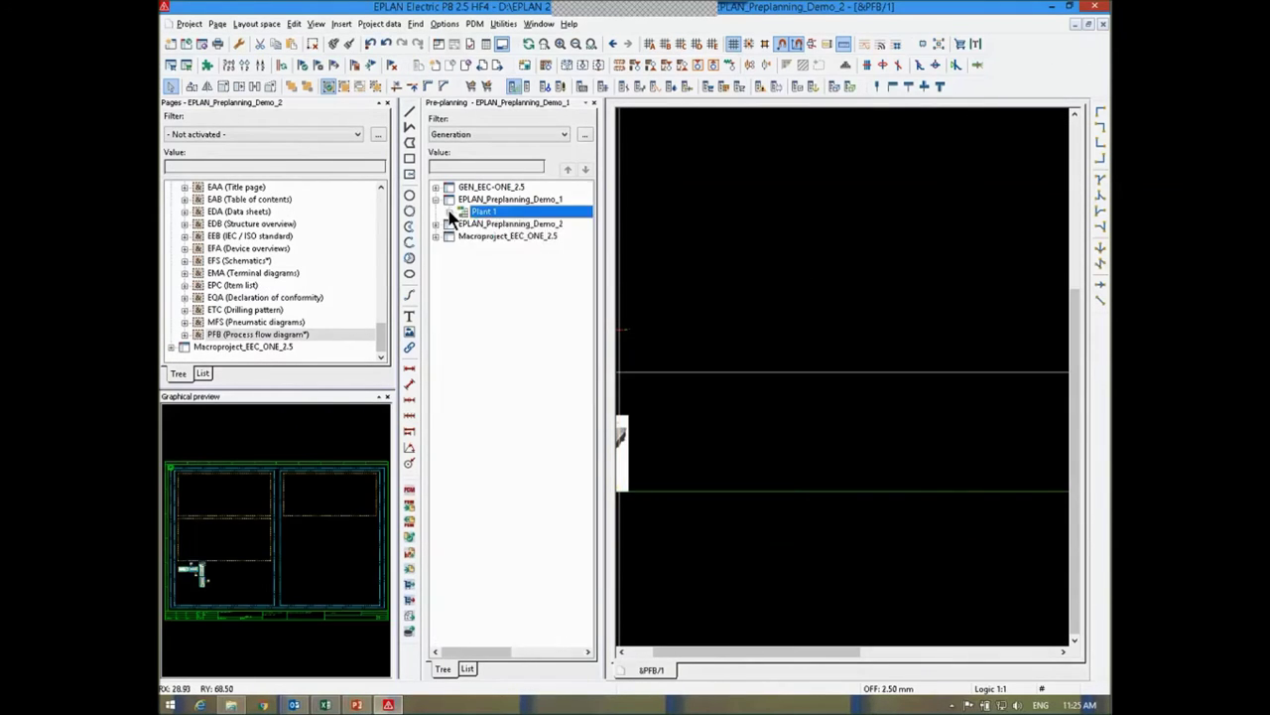
left_click(449, 223)
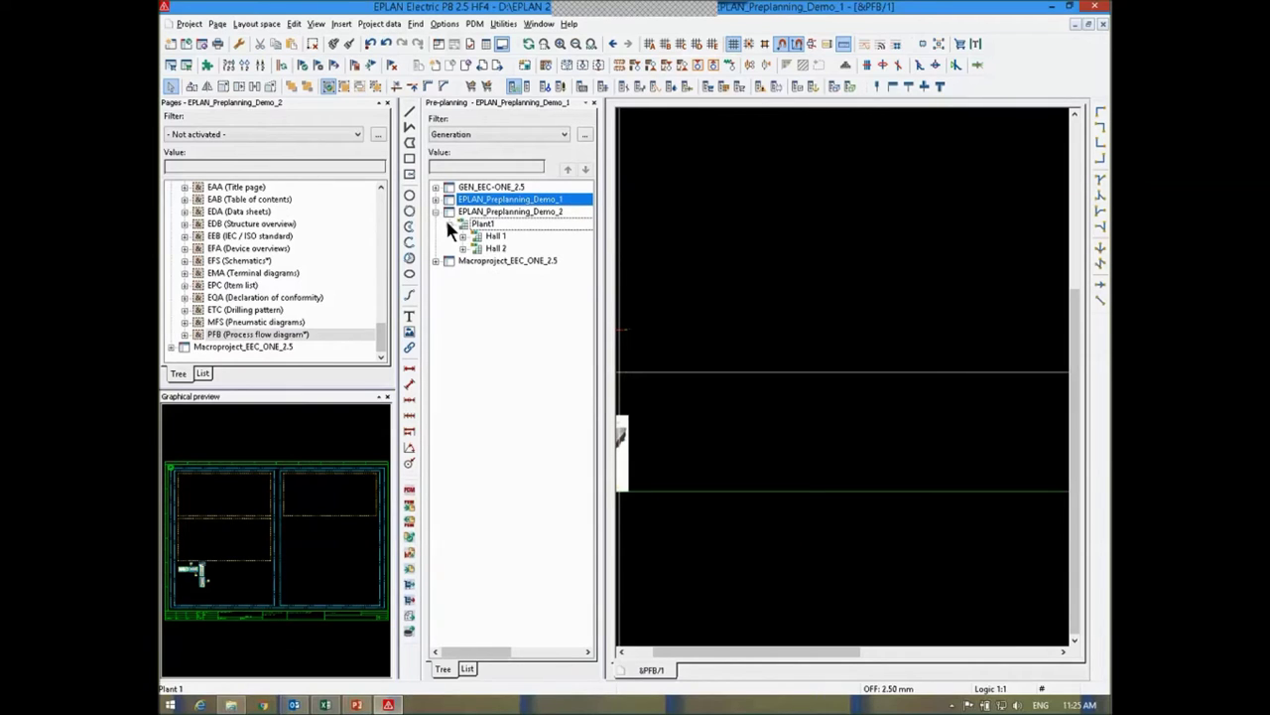
left_click(462, 247)
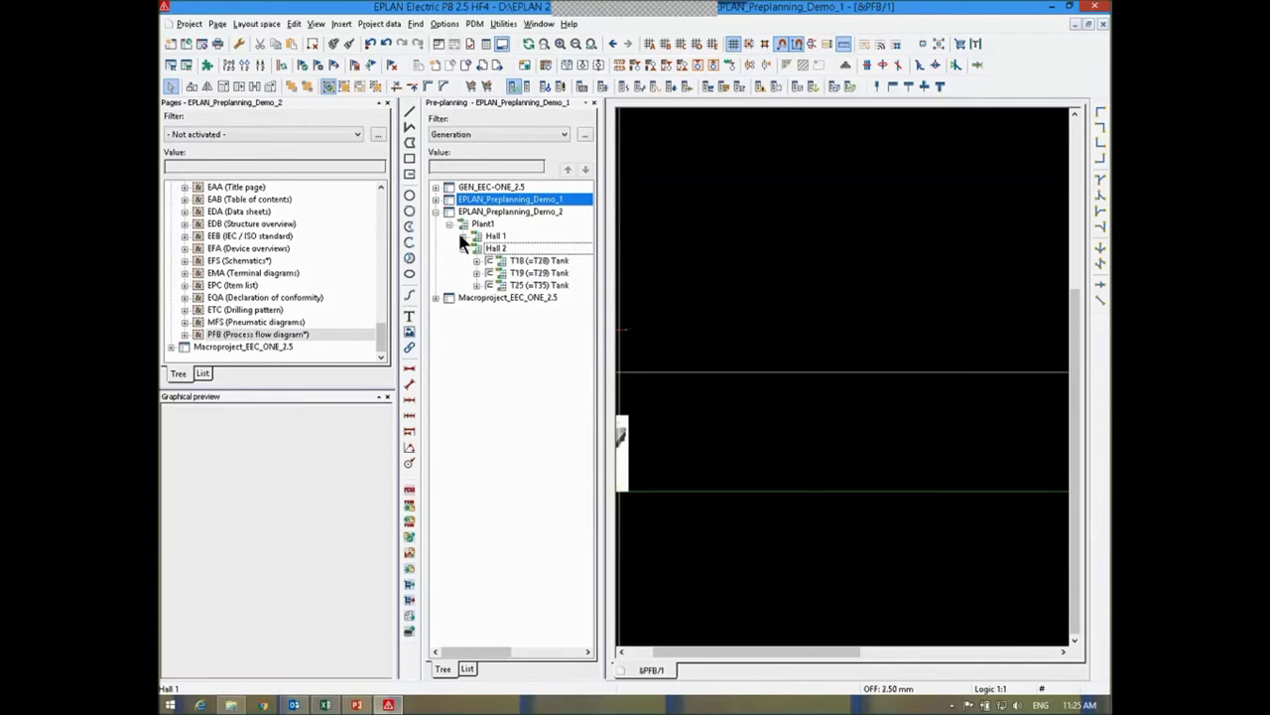
left_click(462, 236)
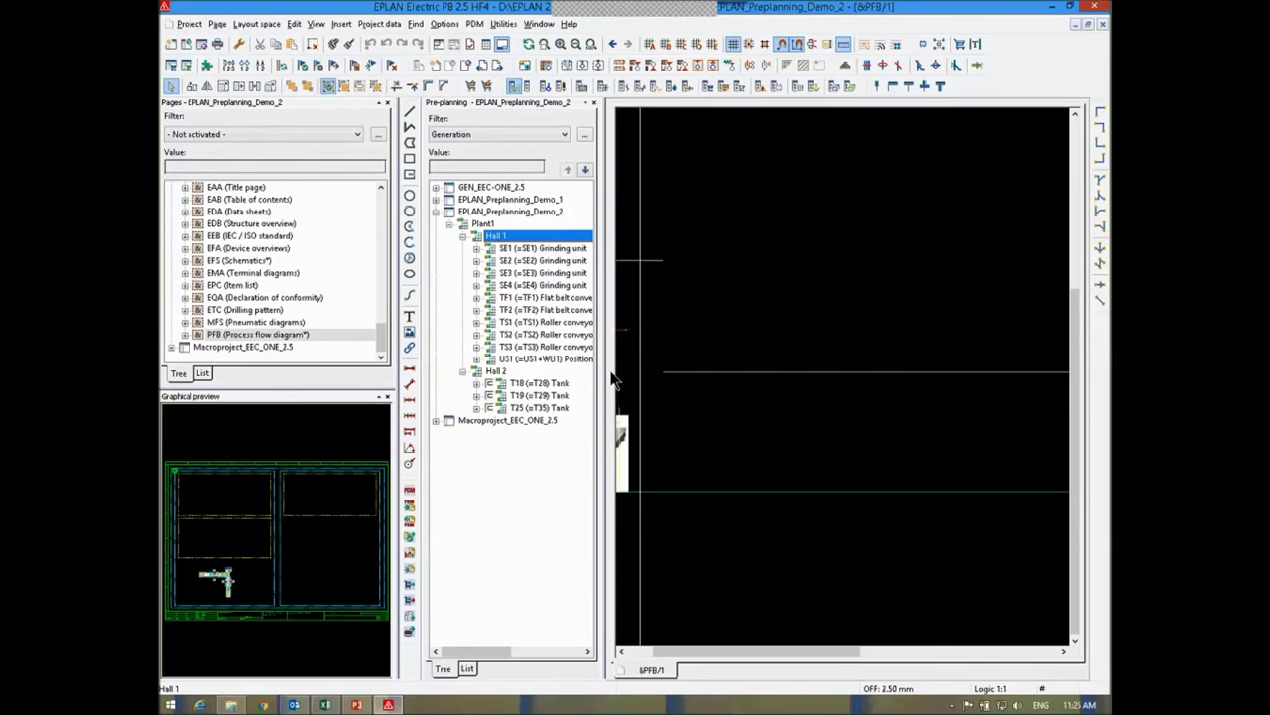
scroll(812, 377, "down", 2)
key("m")
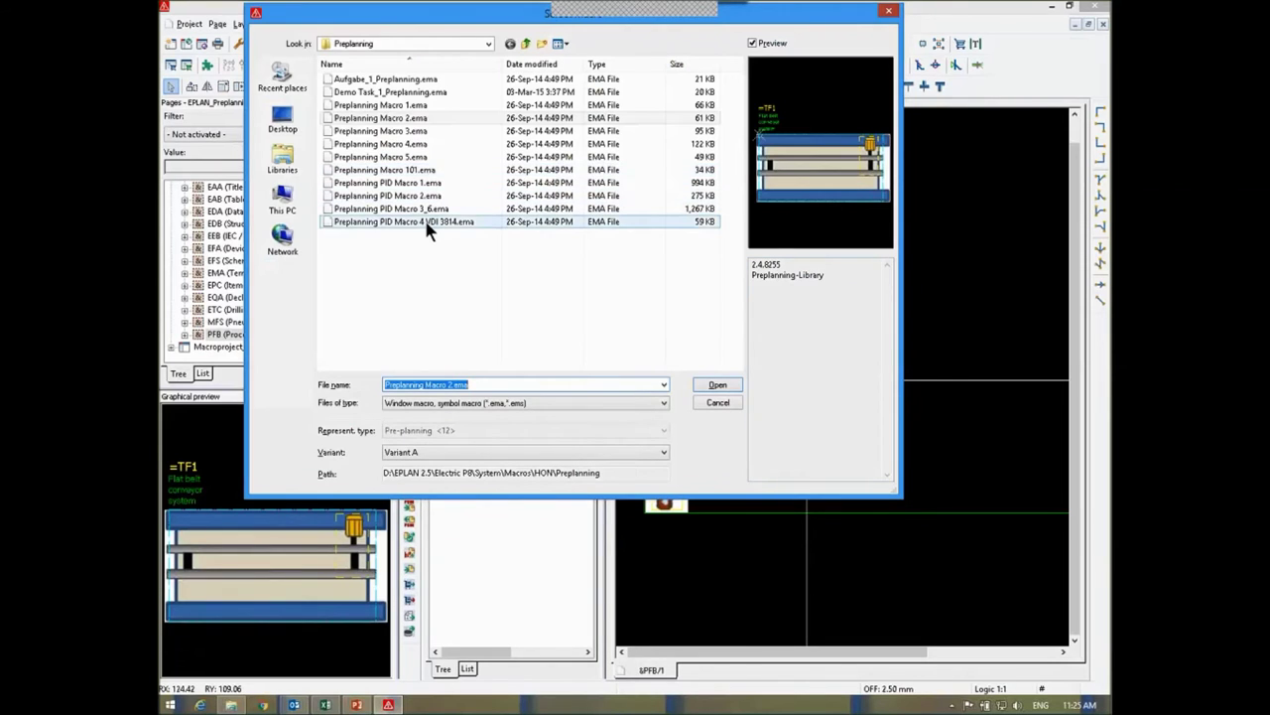
- Choose Preplanning PID Macro 3_6.ema from the Preplanning folder for insertion
left_click(428, 211)
left_click(718, 387)
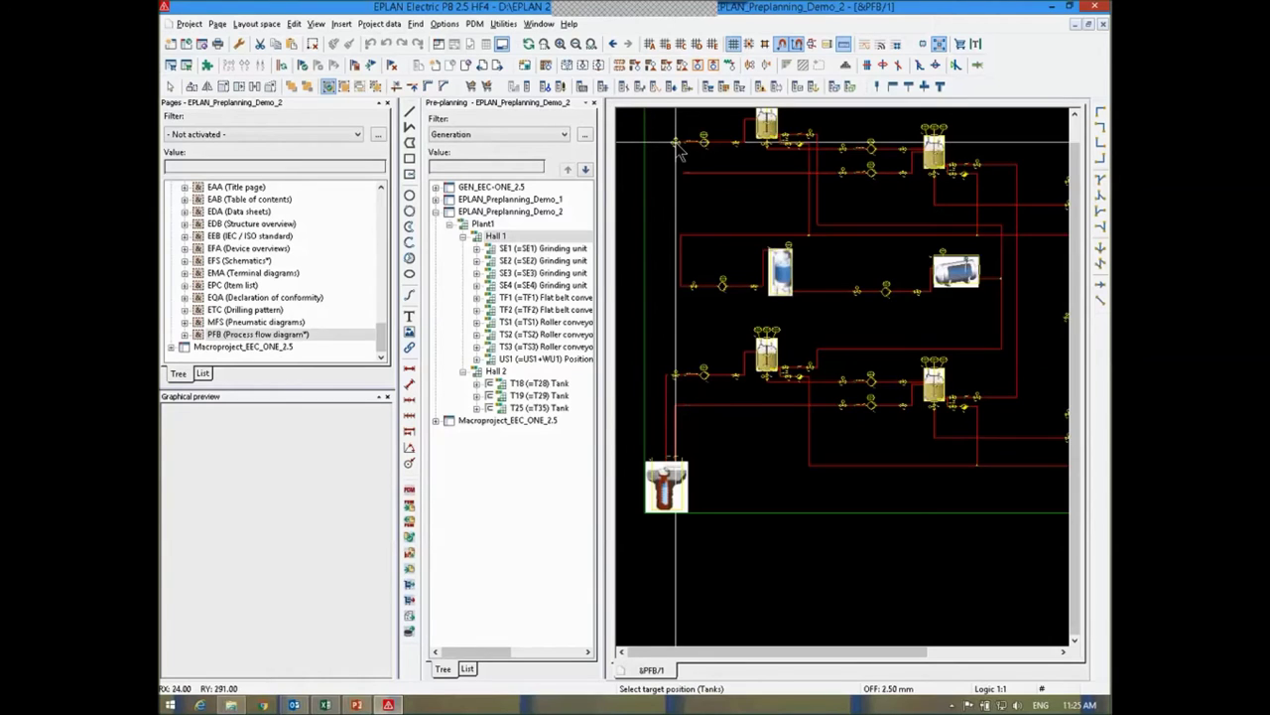
- Place the tank macro on &PFB/1, adding tanks T13, T14 and T20–T26 to Plant1's structure
left_click(681, 147)
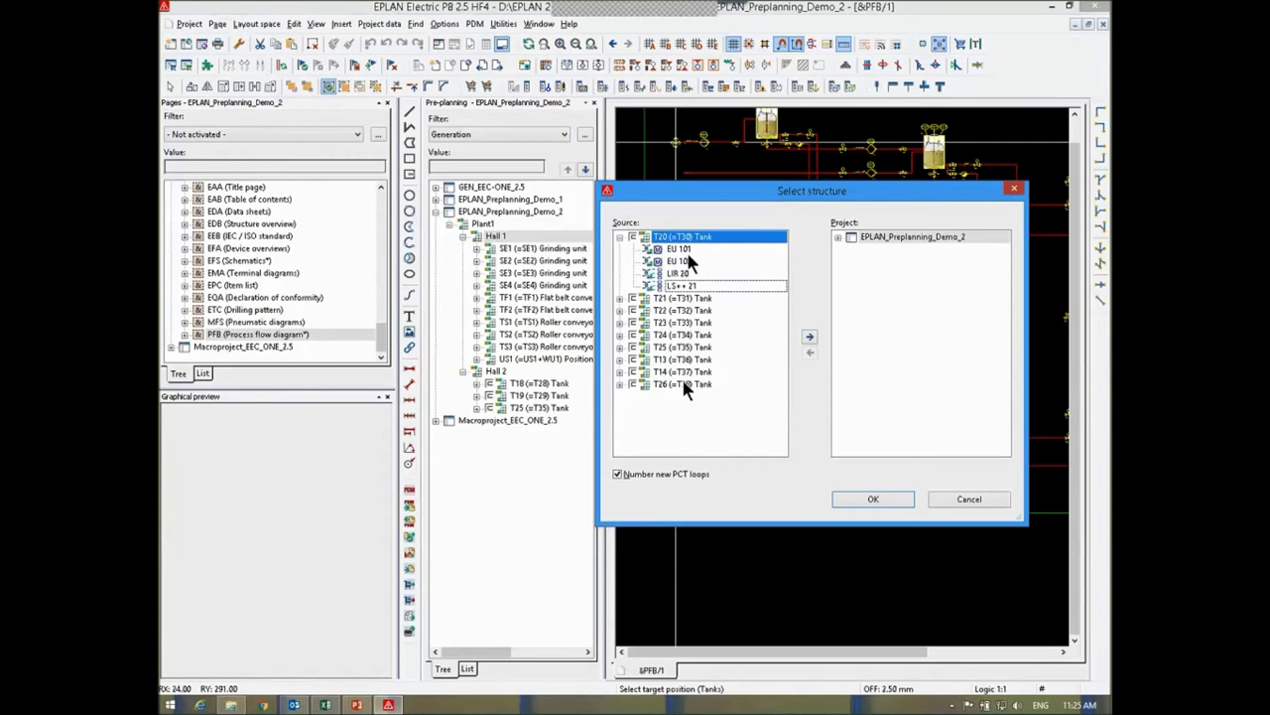
left_click(812, 339)
left_click(810, 337)
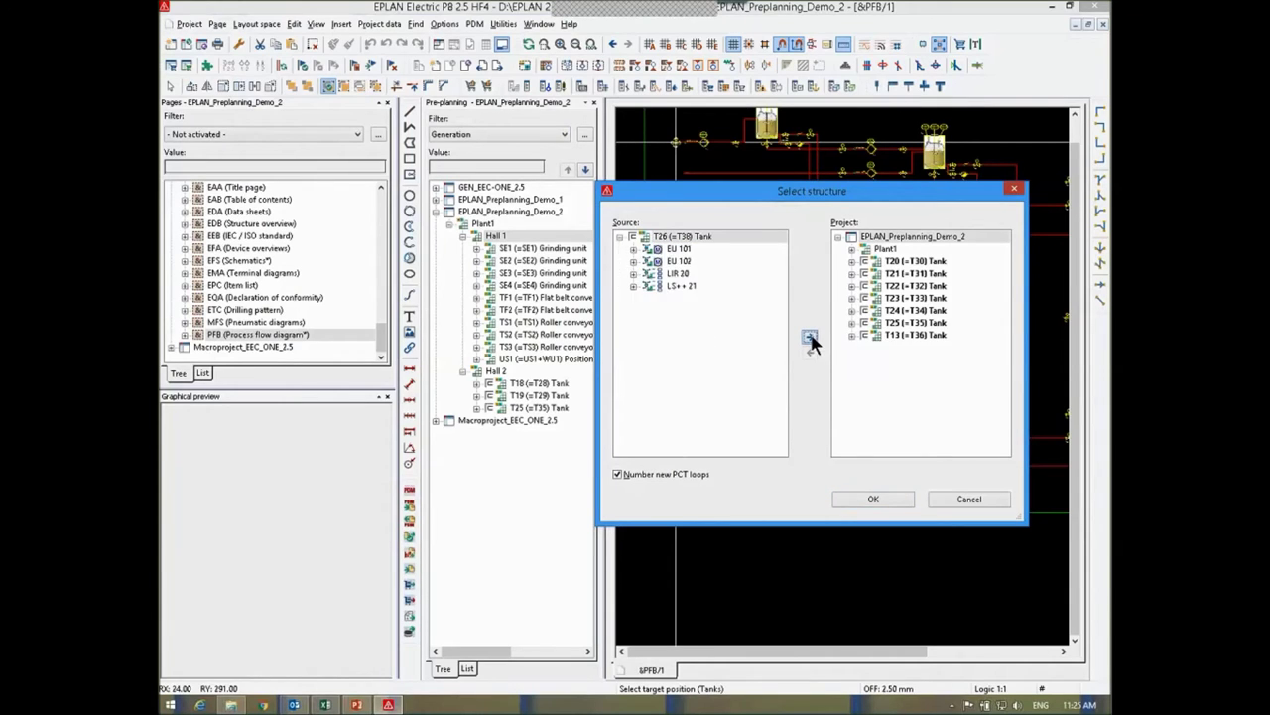
left_click(871, 500)
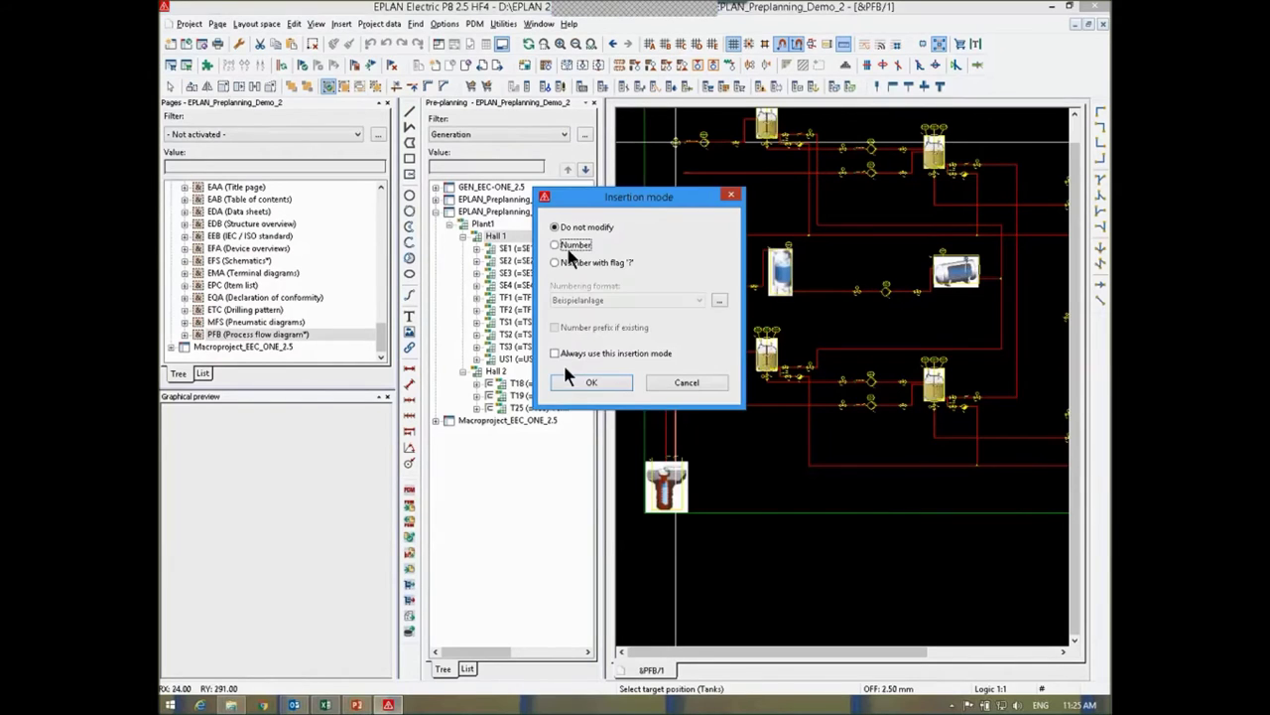
left_click(586, 382)
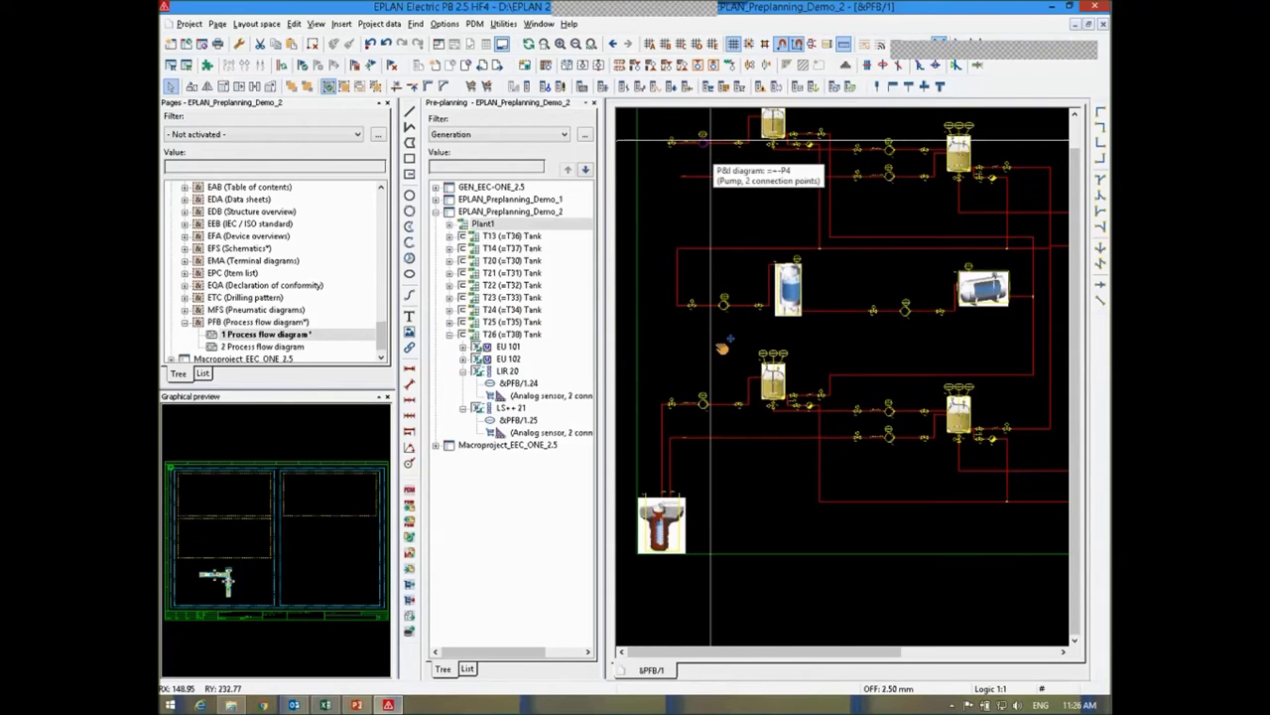
scroll(723, 347, "up", 5)
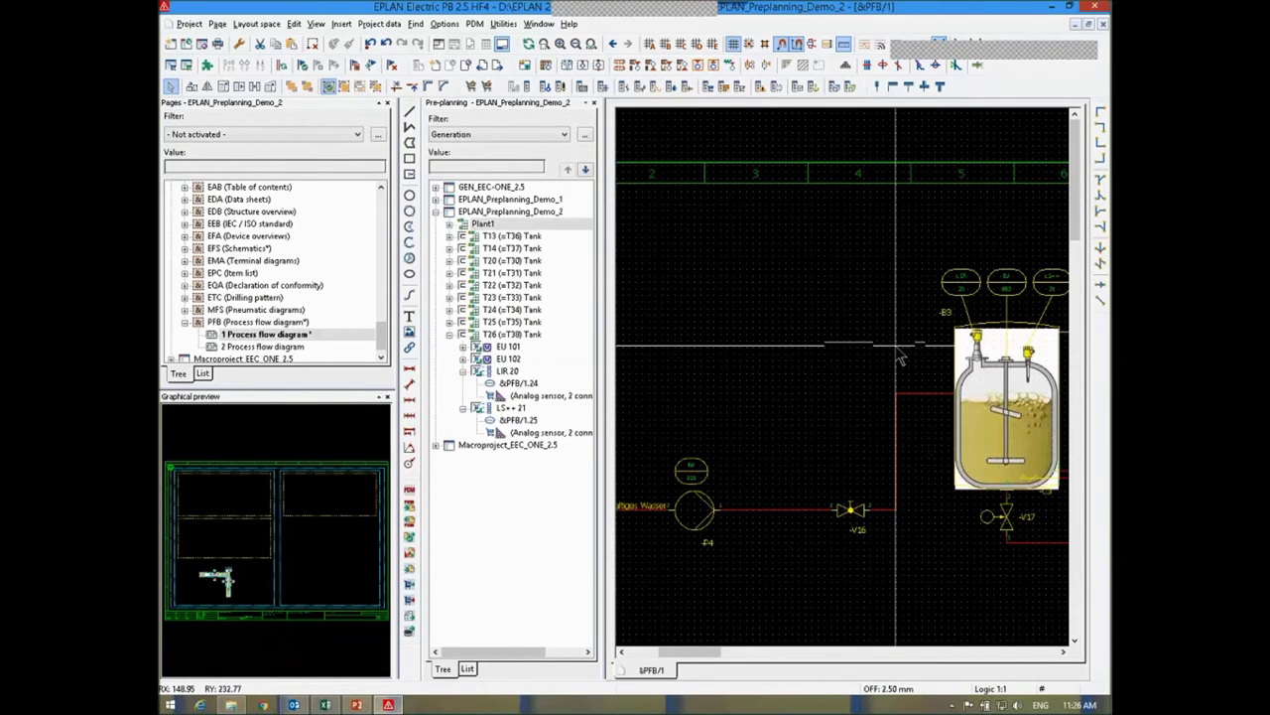
scroll(811, 284, "down", 2)
- Advance the PowerPoint deck to slide 26 on importing measuring-point lists, then minimize it
left_click(327, 705)
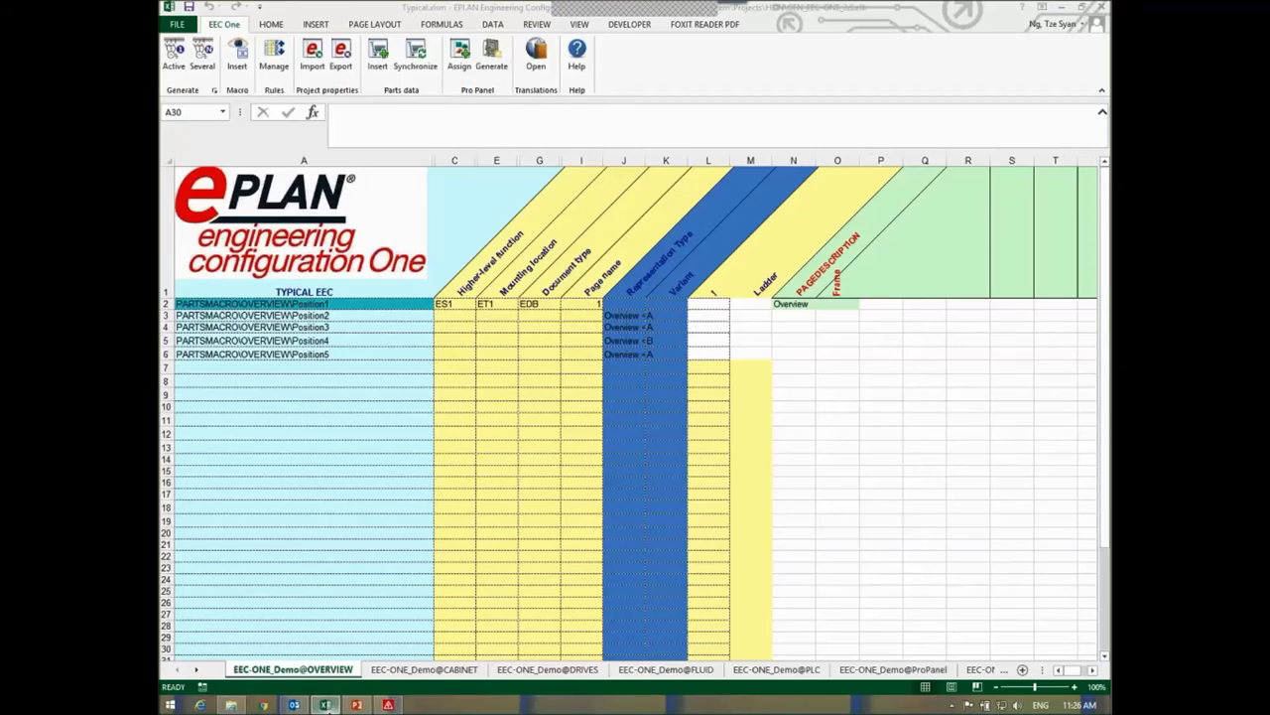
left_click(294, 705)
left_click(357, 705)
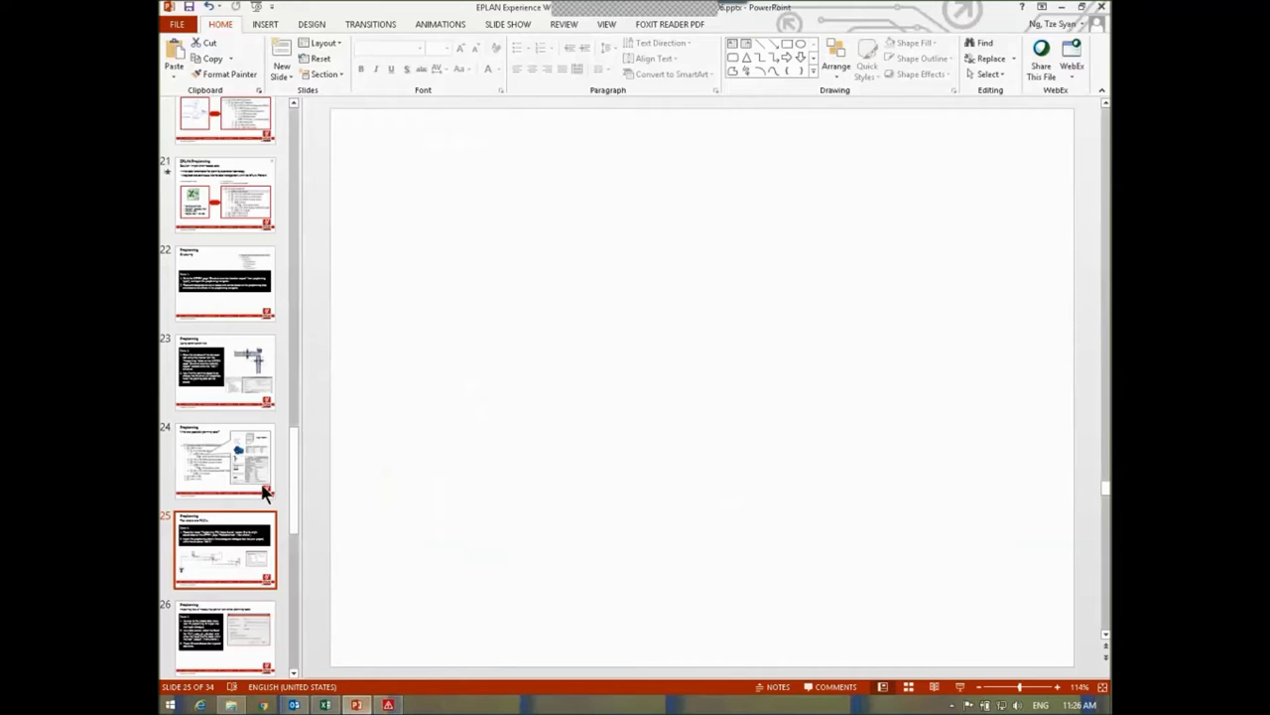
key("Down")
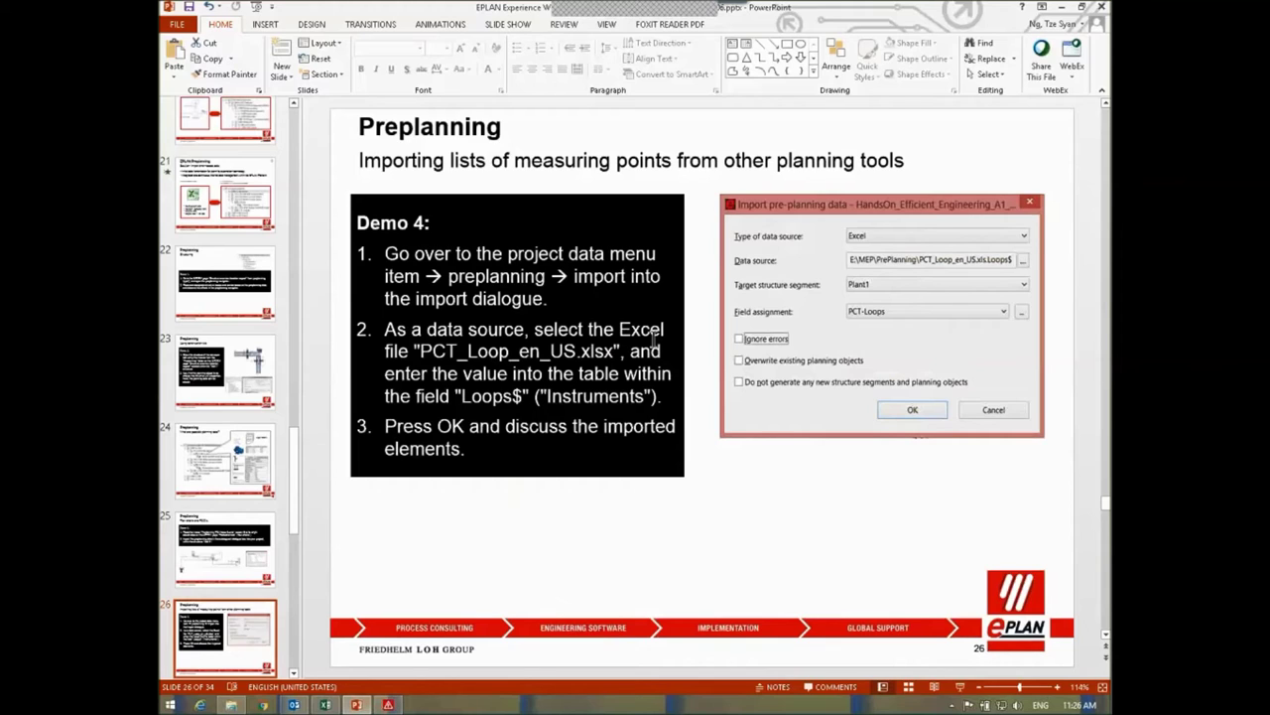
left_click(1062, 8)
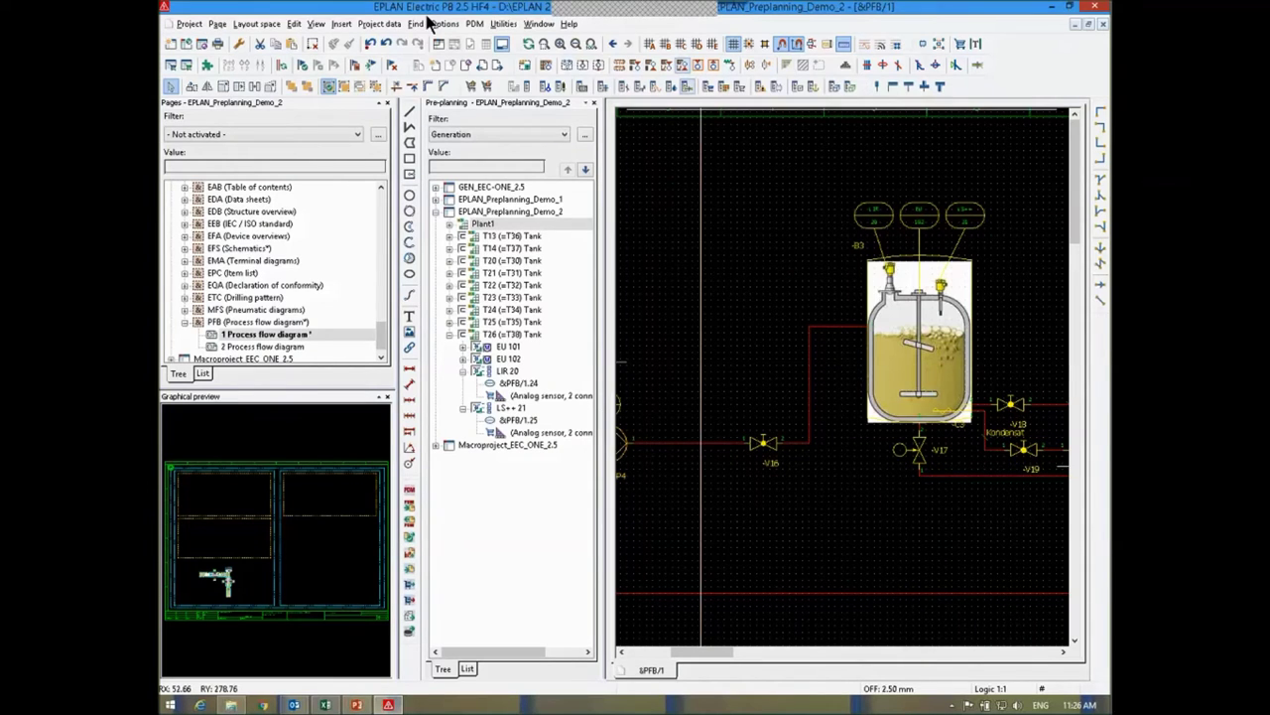
- Start the pre-planning import and open its Excel source PCT_Loop.xlsx from the file browser
left_click(372, 24)
mouse_move(397, 40)
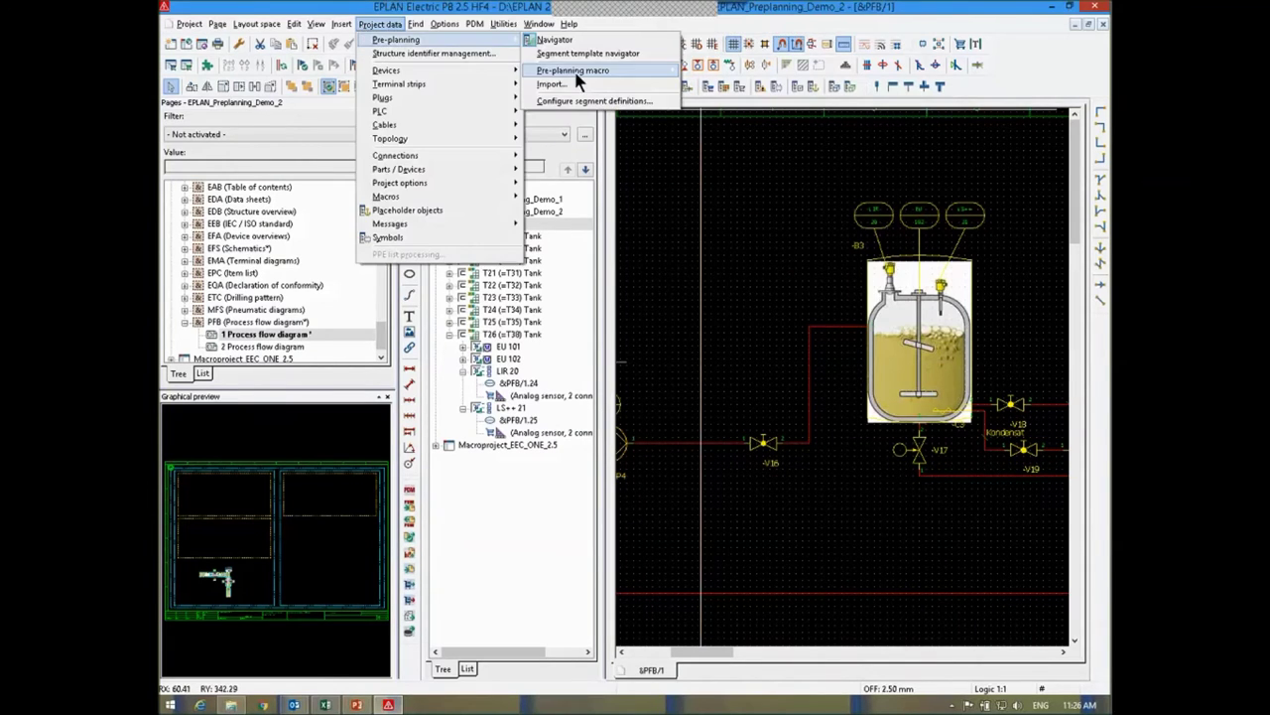
left_click(581, 85)
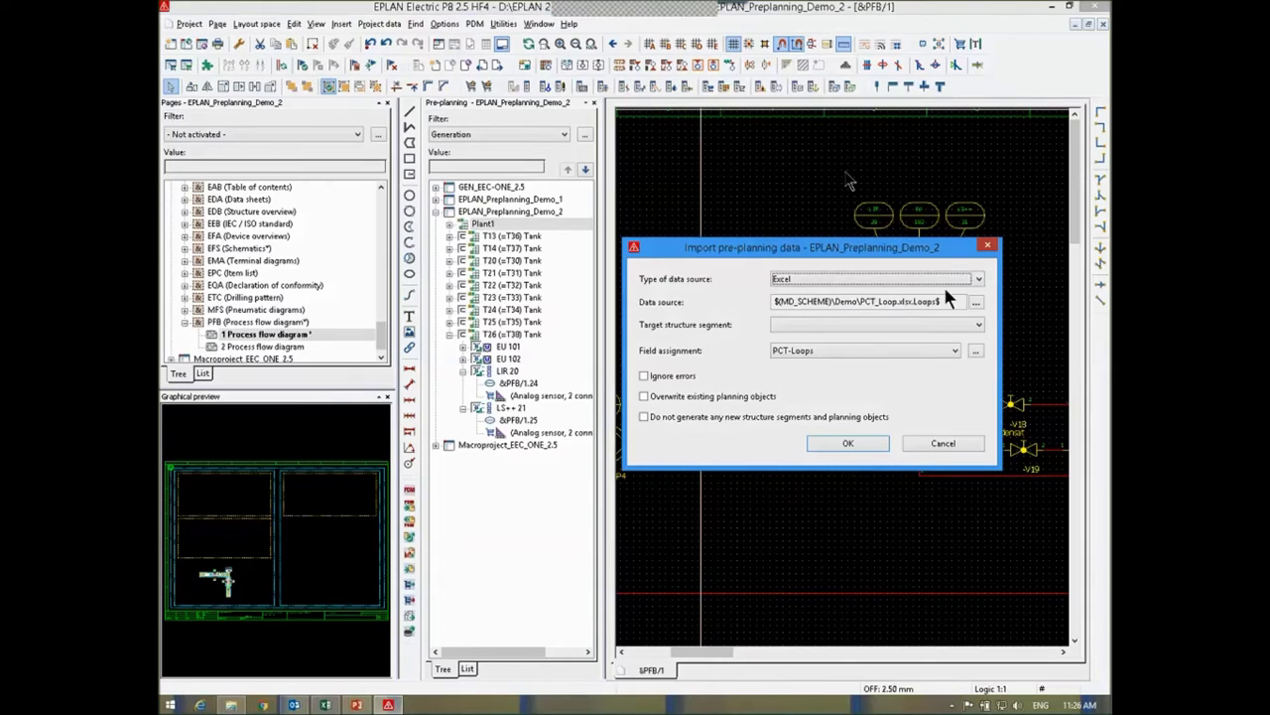
left_click(976, 302)
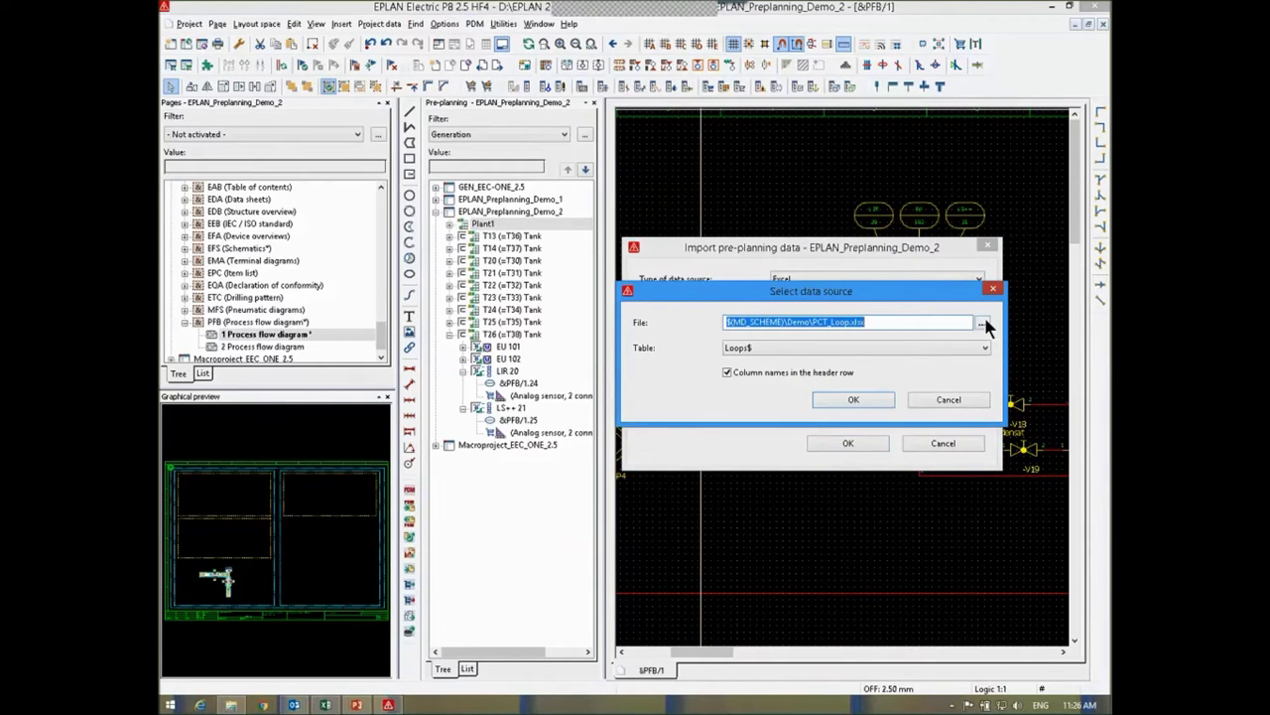
left_click(982, 322)
right_click(599, 86)
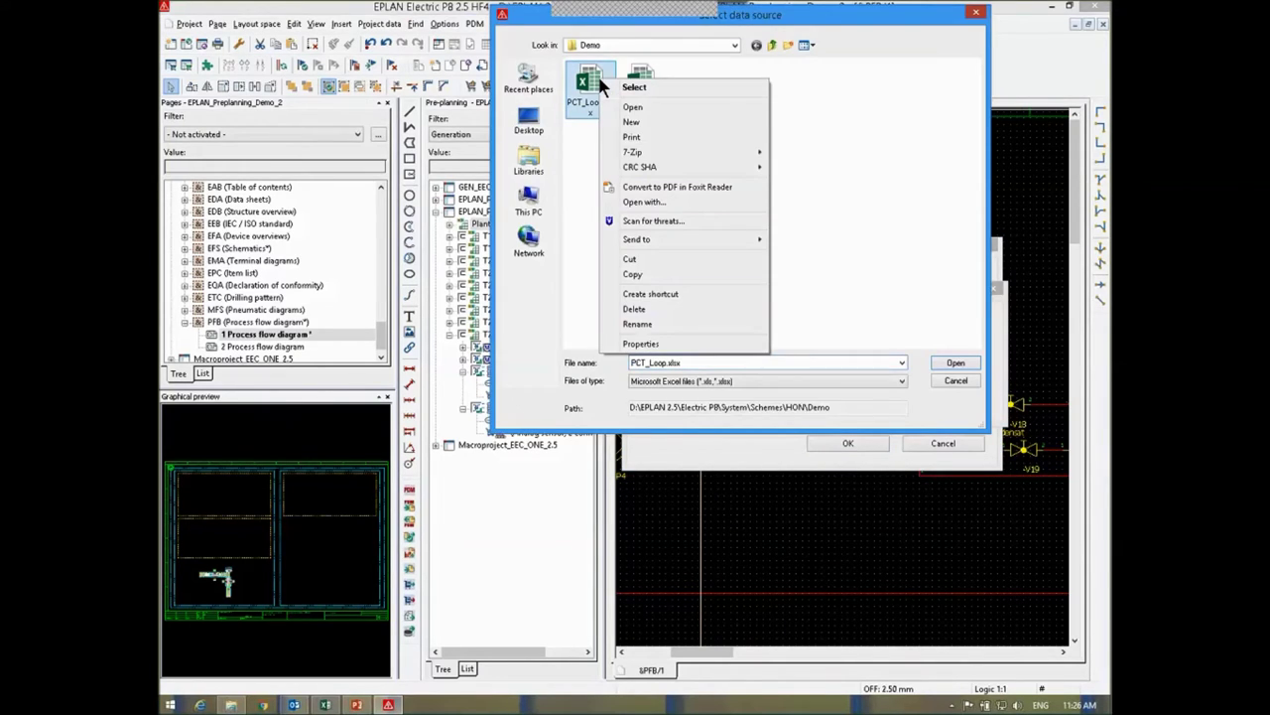
left_click(632, 106)
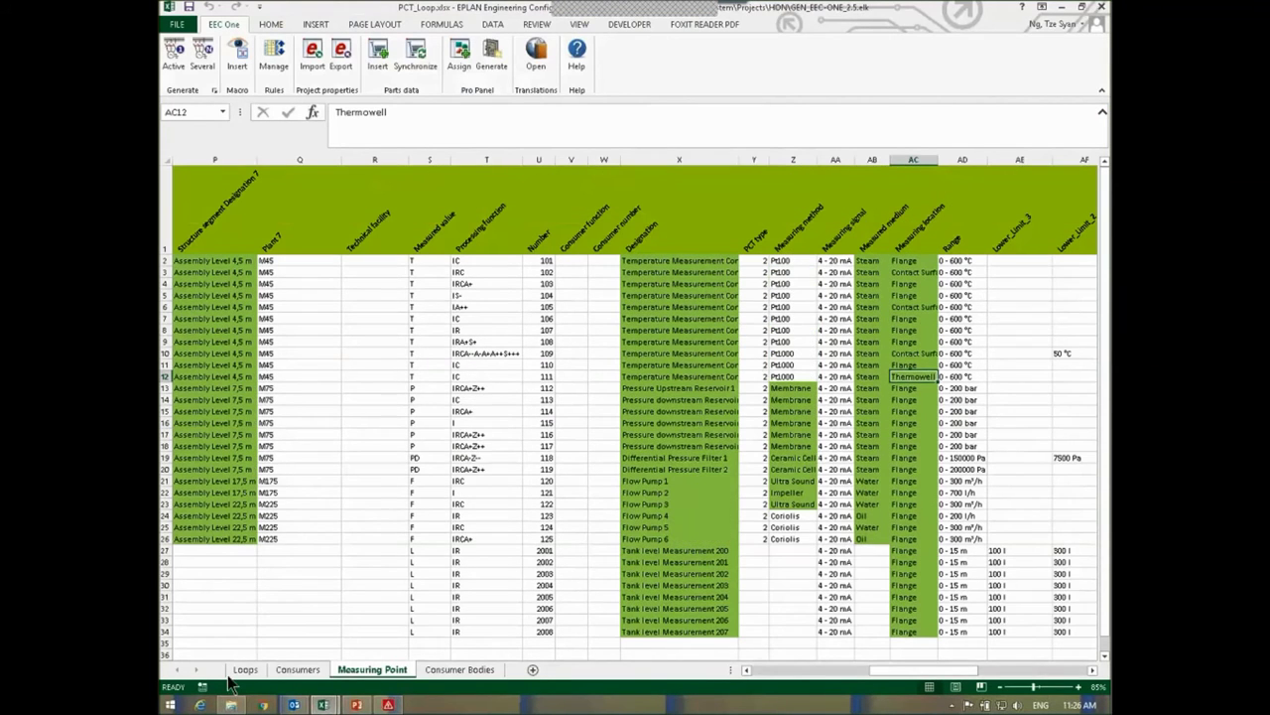
- Review the Loops sheet of PCT_Loop.xlsx across its columns, checking cell C3
left_click(245, 669)
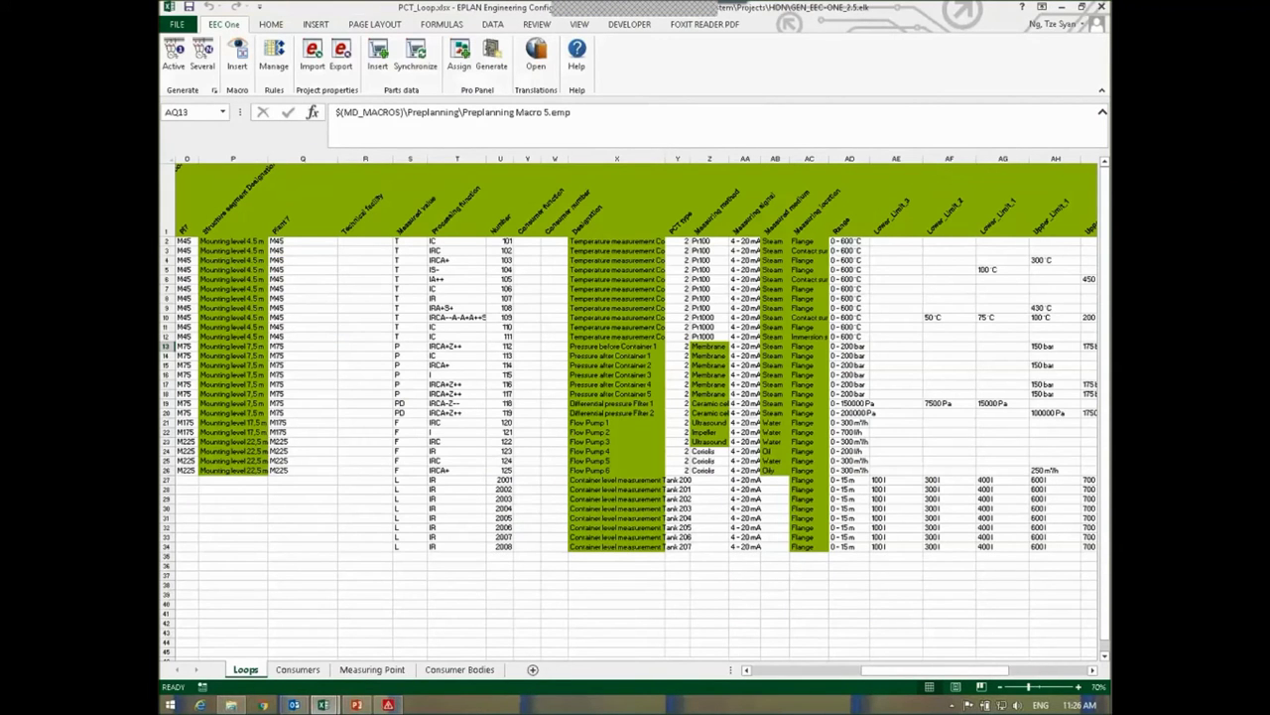
left_click_drag(933, 670, 608, 657)
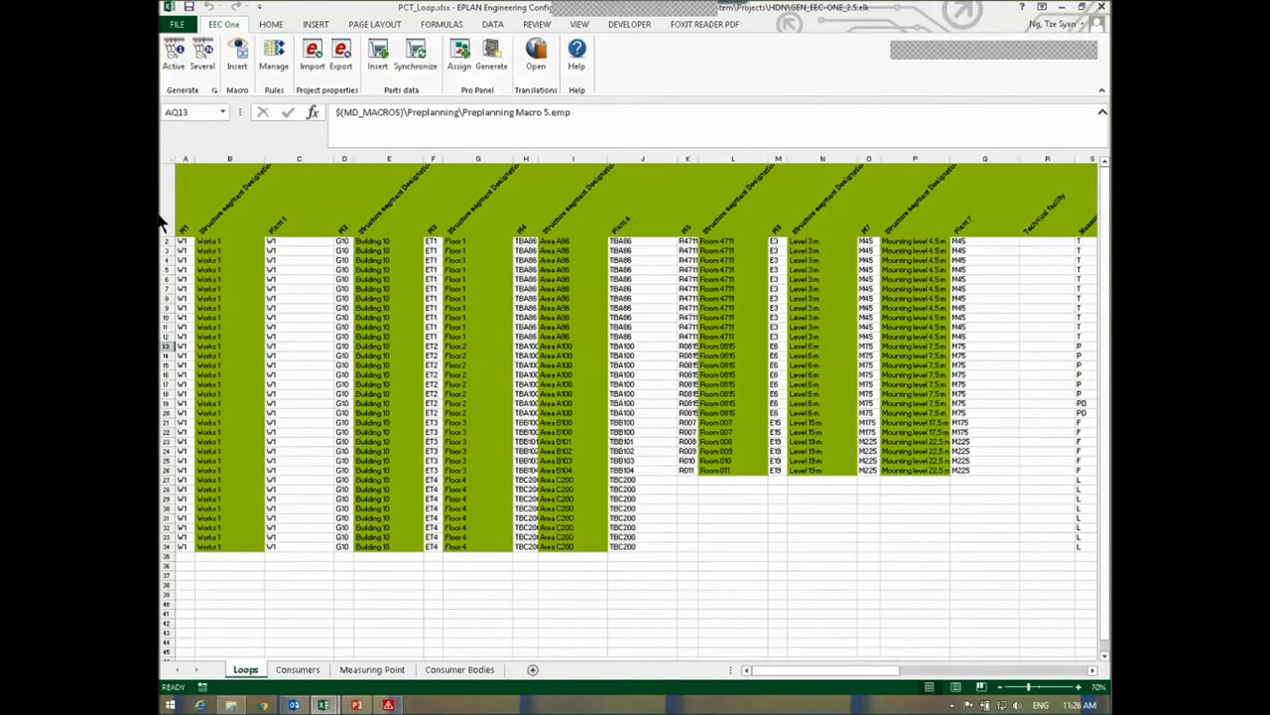
left_click(284, 250)
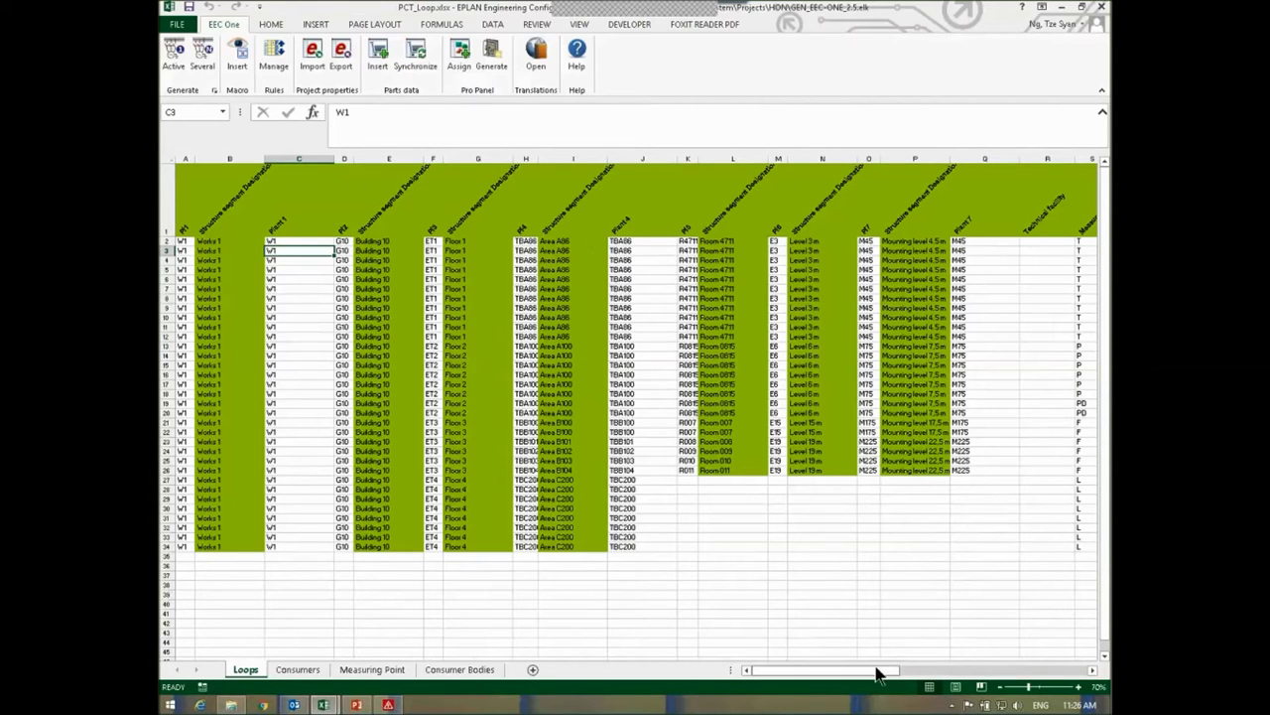
left_click_drag(878, 674, 973, 672)
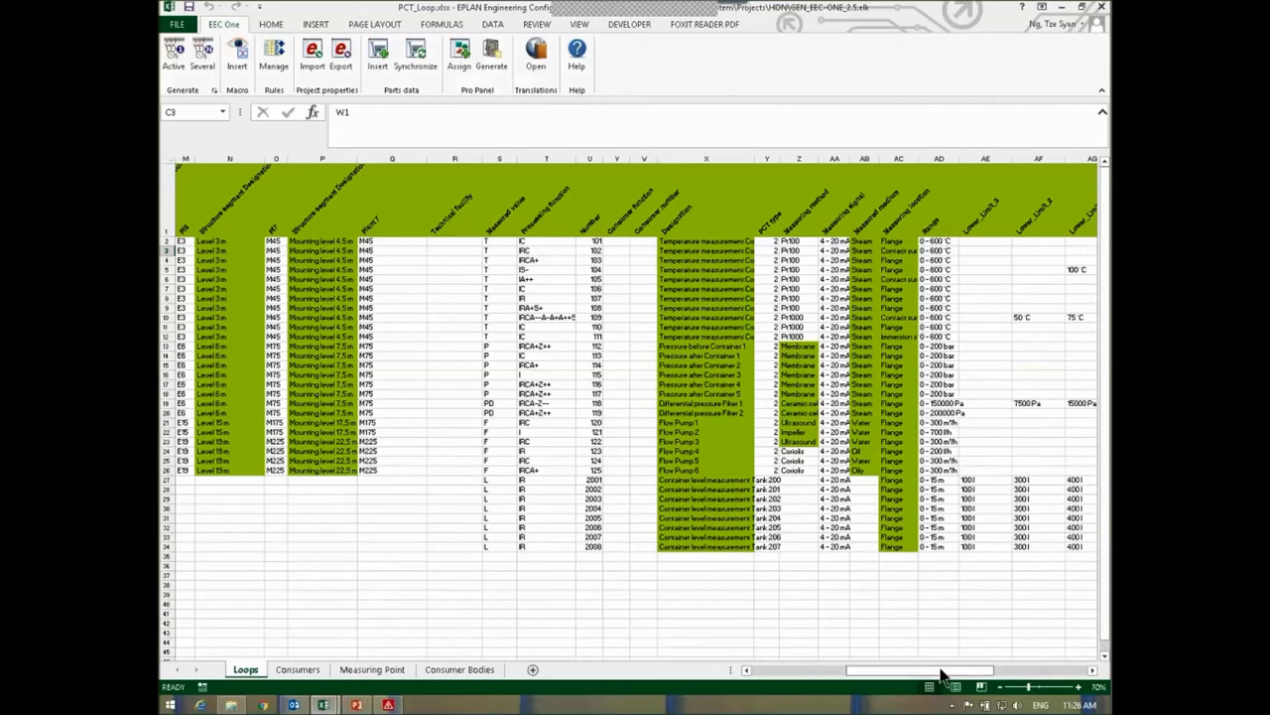
left_click_drag(940, 675, 963, 675)
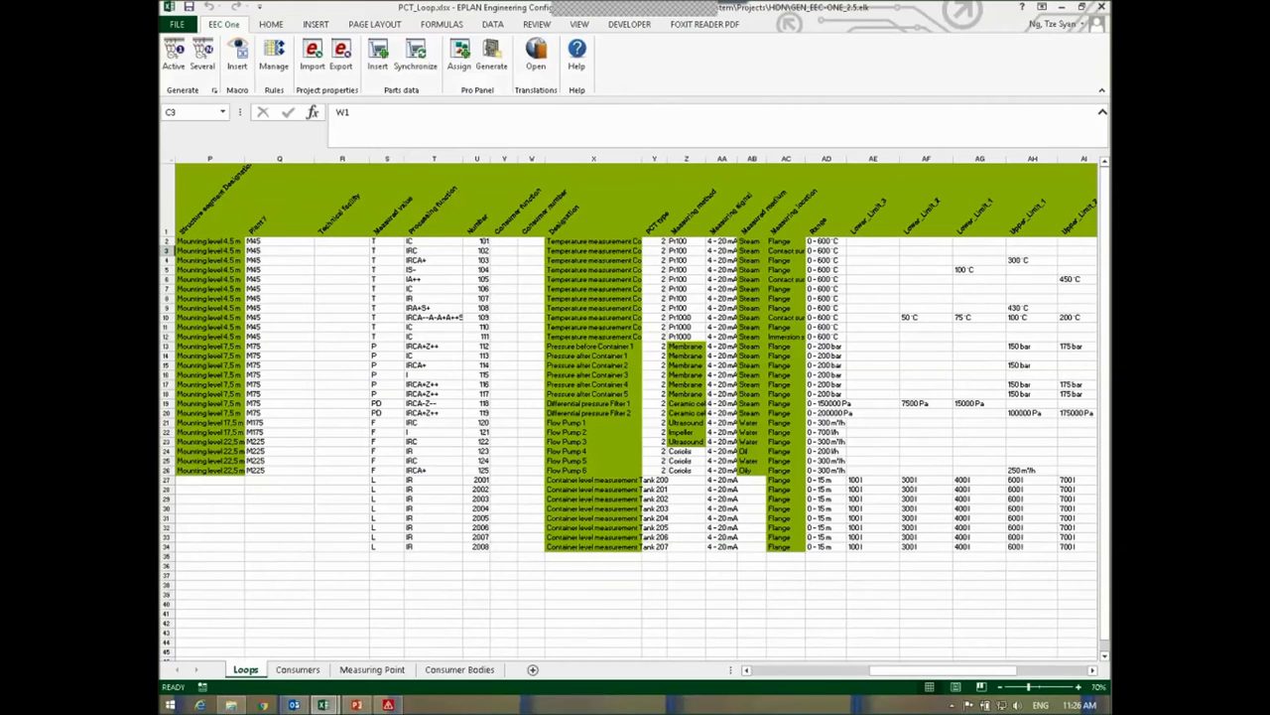
left_click_drag(1008, 671, 1079, 673)
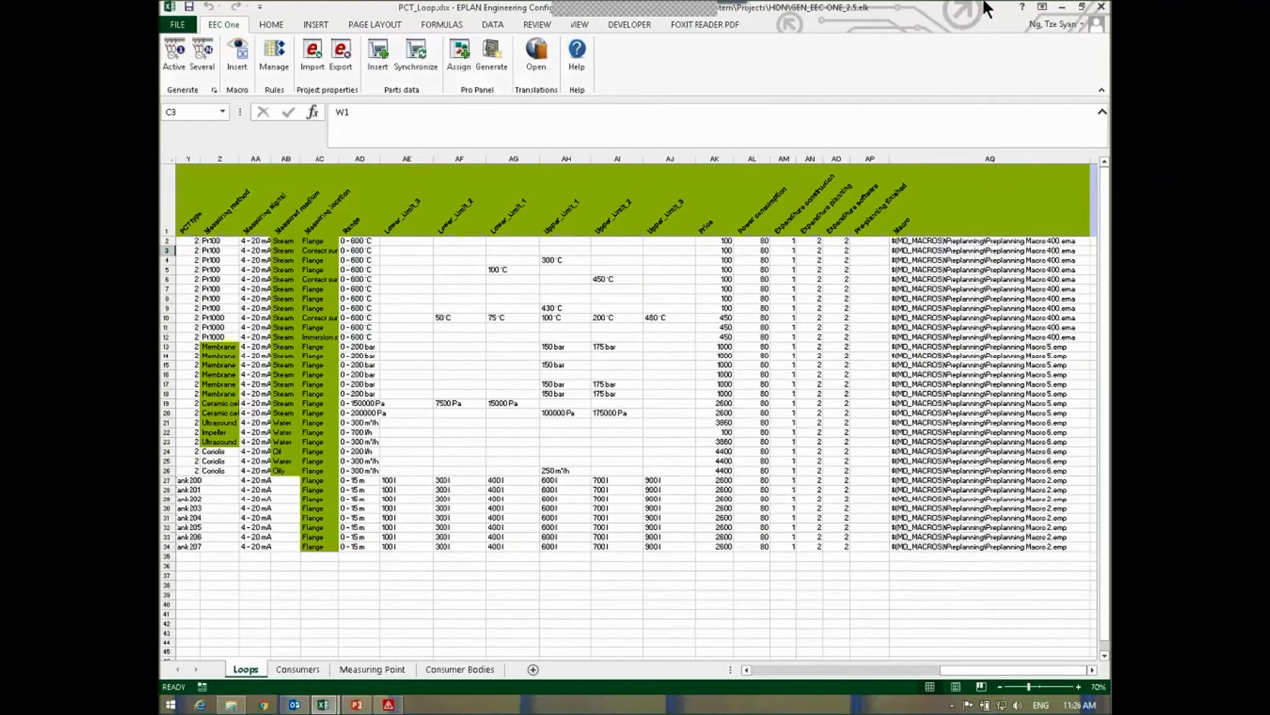
left_click(324, 705)
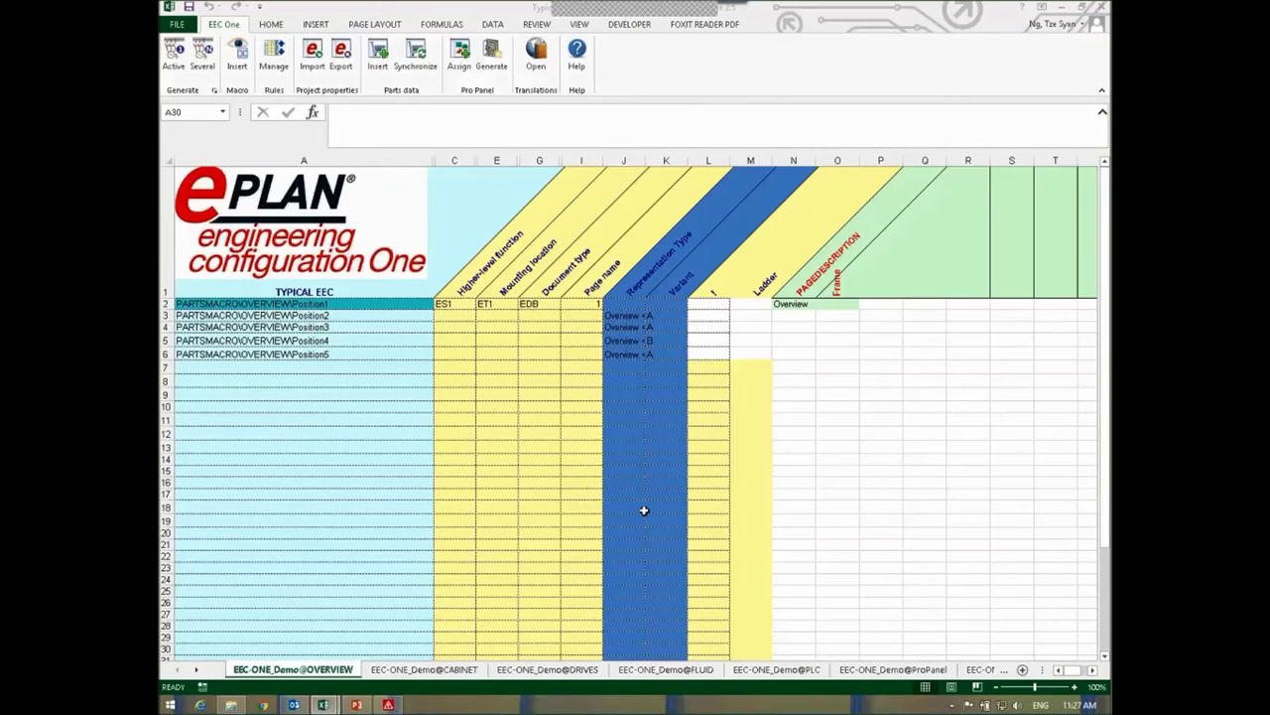
- Set PCT_Loop.xlsx with the Loops$ table as the pre-planning import data source
left_click(388, 705)
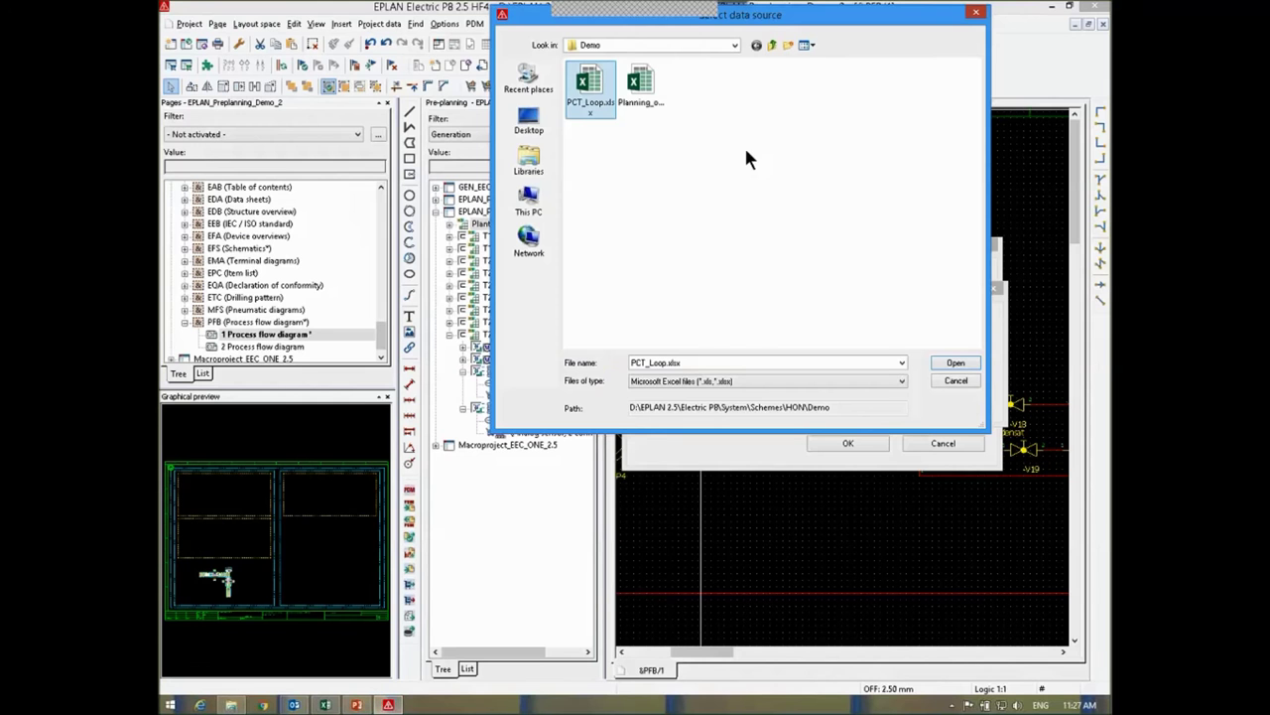
double_click(599, 88)
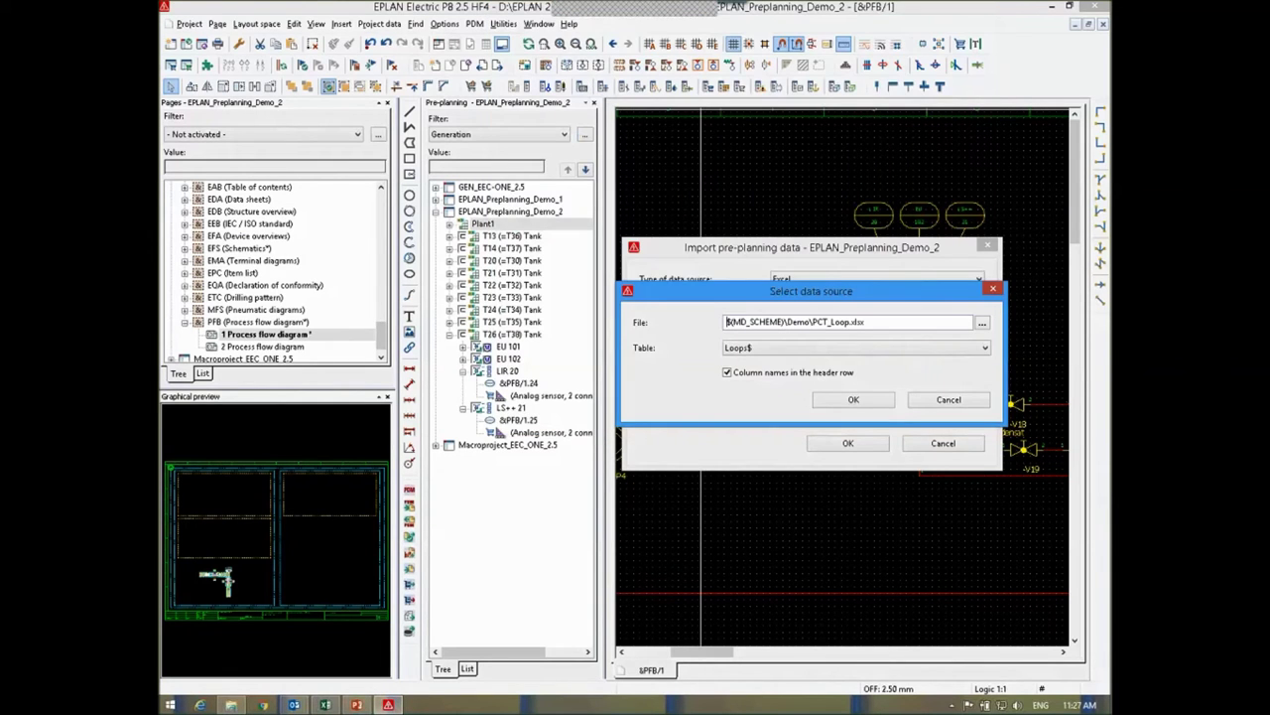
left_click(891, 347)
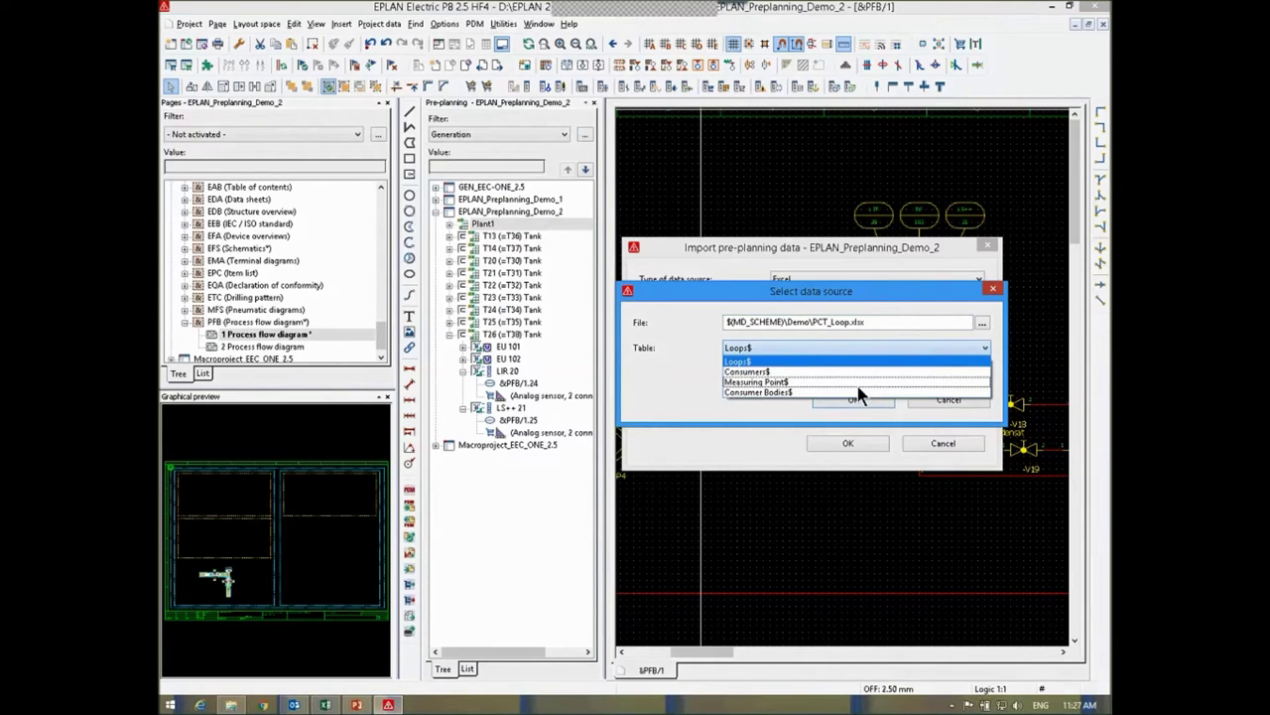
left_click(764, 415)
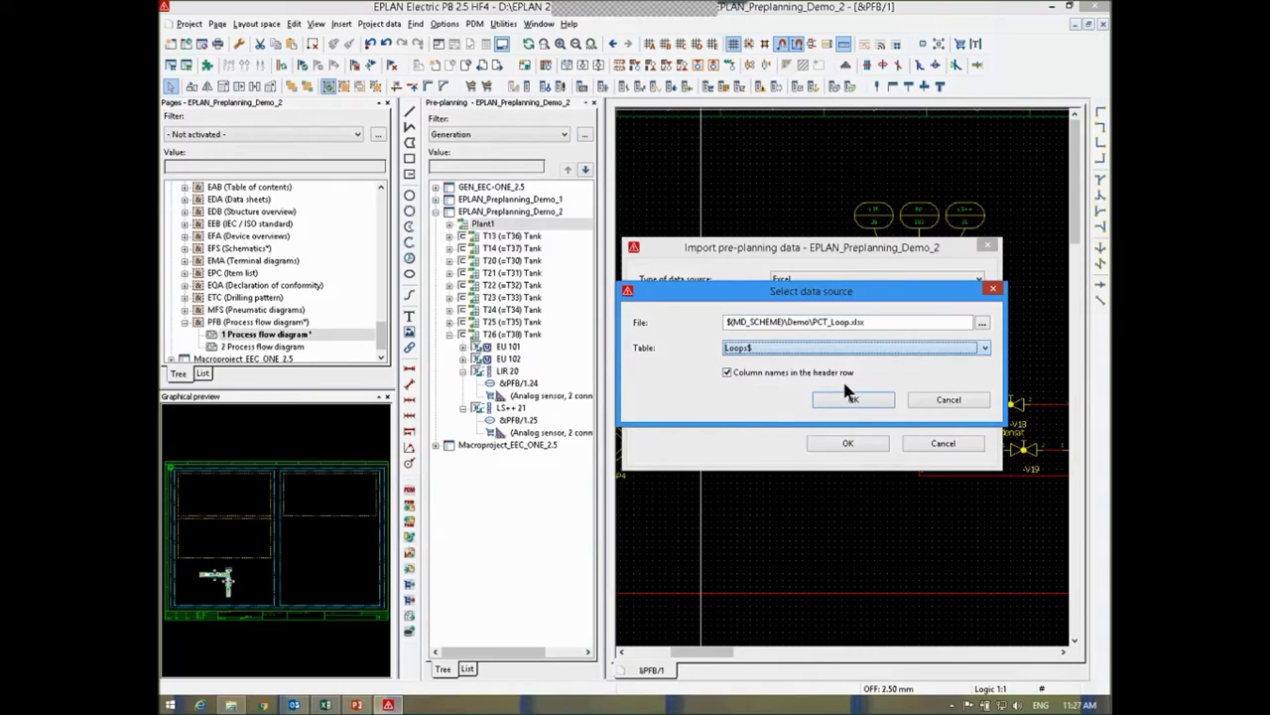
left_click(853, 400)
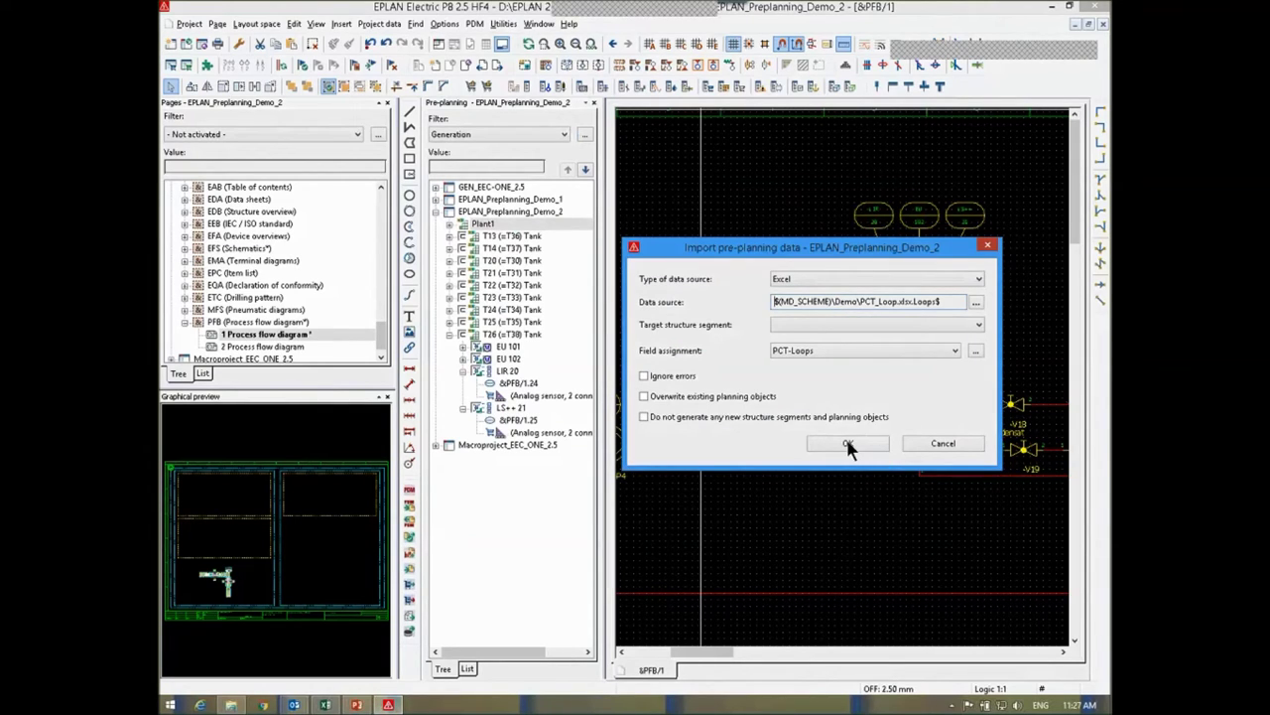
- Choose Plant1 as the target structure segment and start the import
left_click(928, 324)
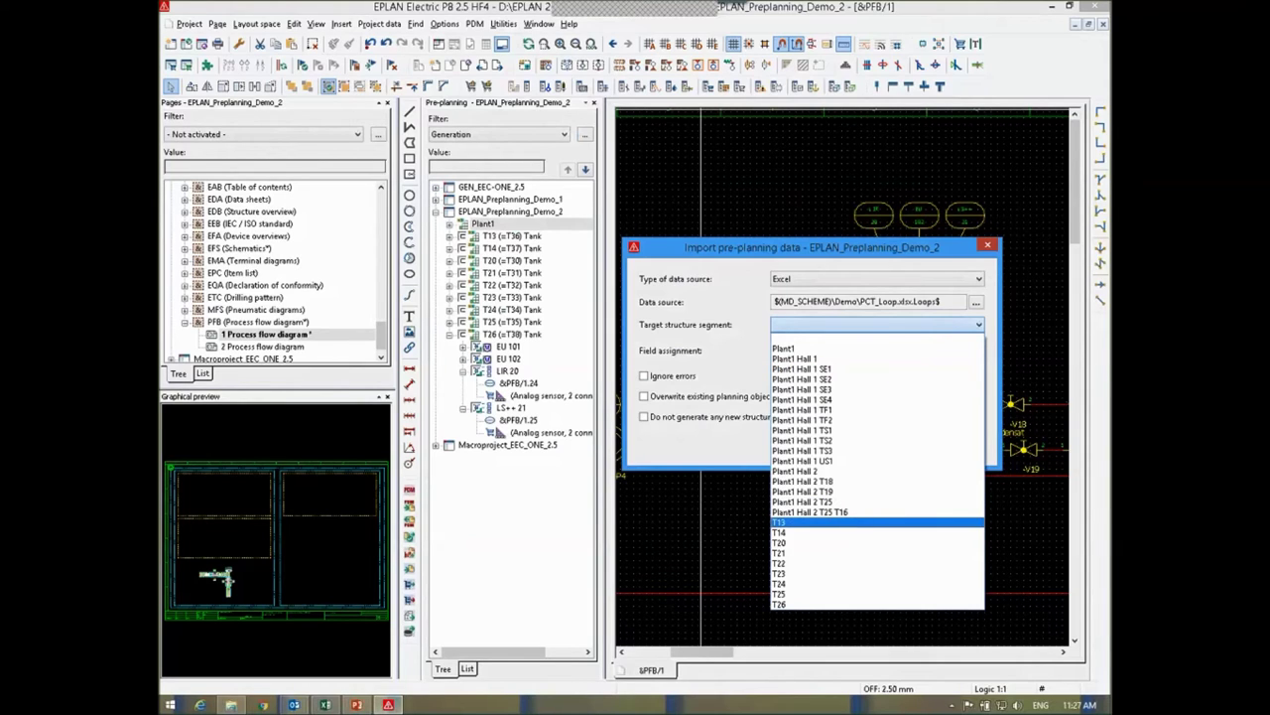
left_click(840, 350)
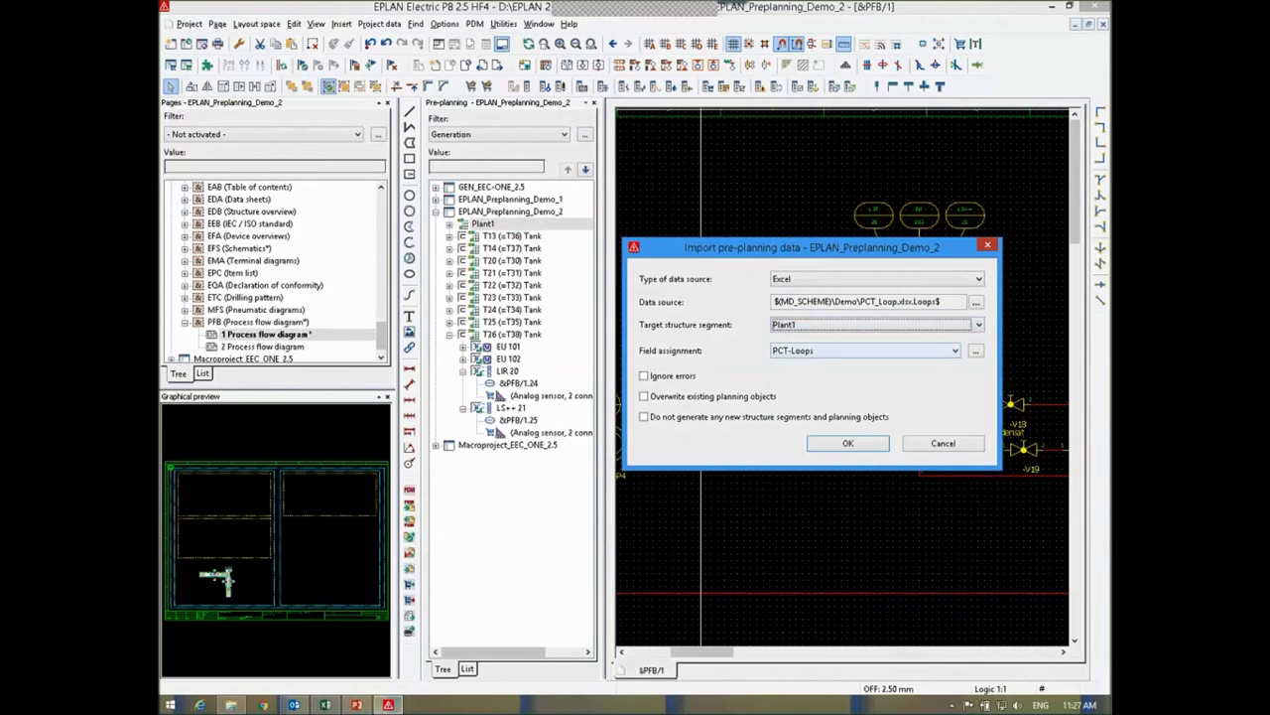
left_click(843, 443)
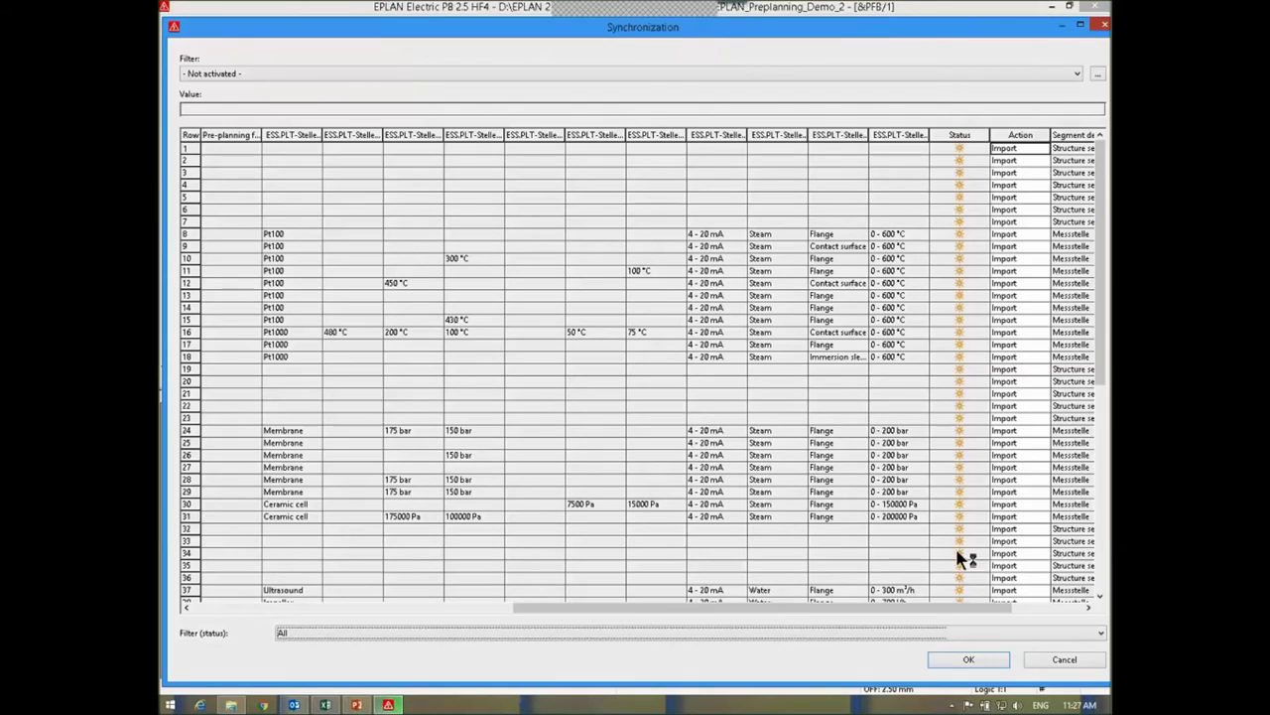
- Check the Changed, Identical and New rows with the status filter, then confirm the loop import
left_click_drag(939, 611, 1072, 603)
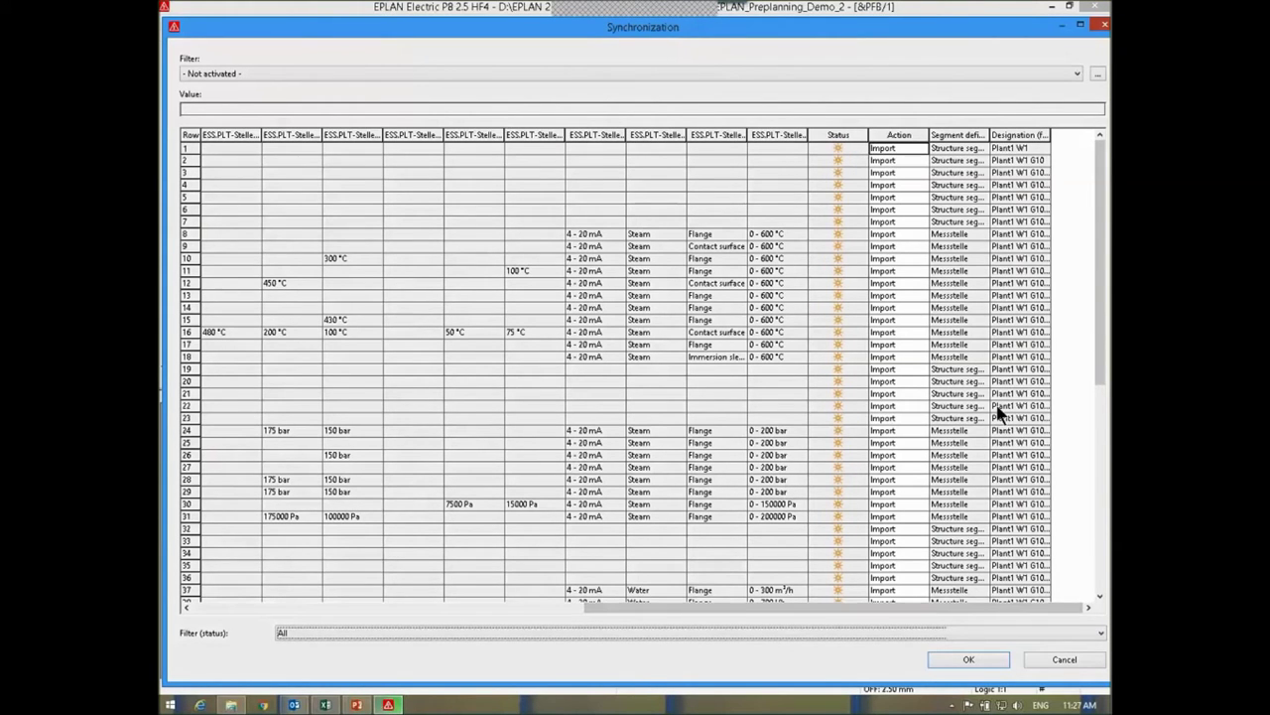
left_click(842, 632)
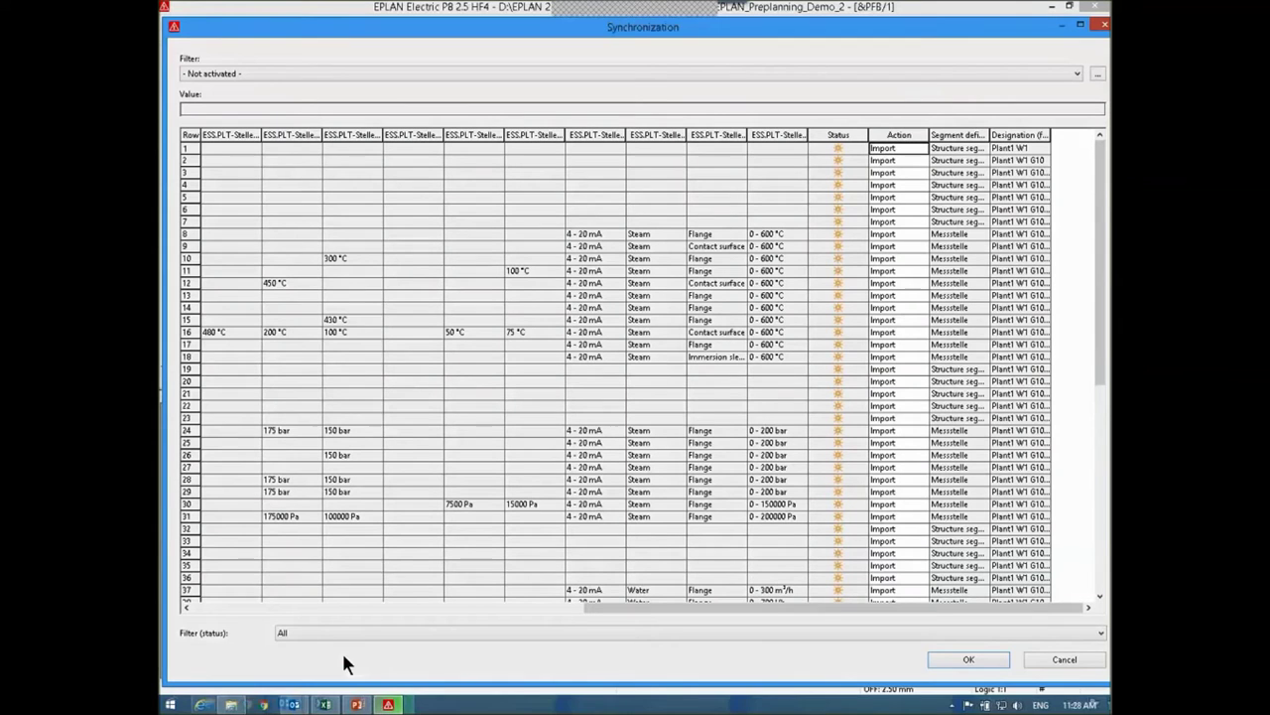
left_click(298, 593)
left_click(268, 629)
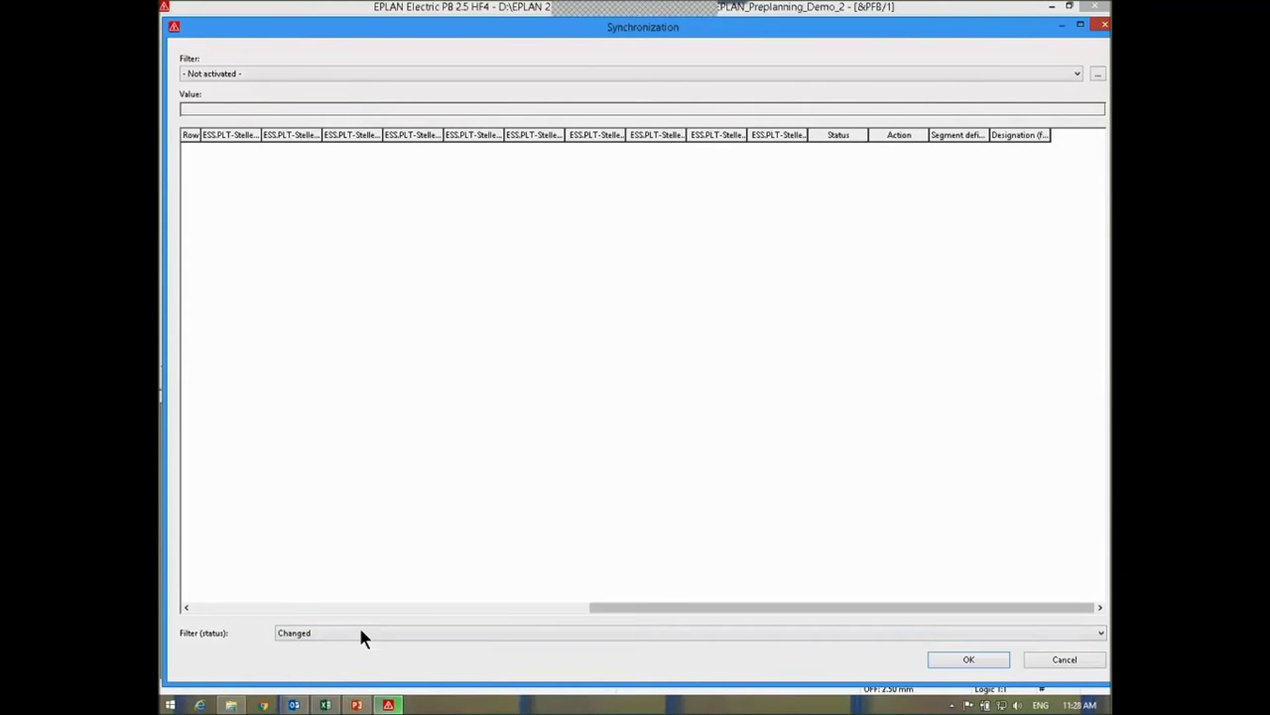
left_click(360, 632)
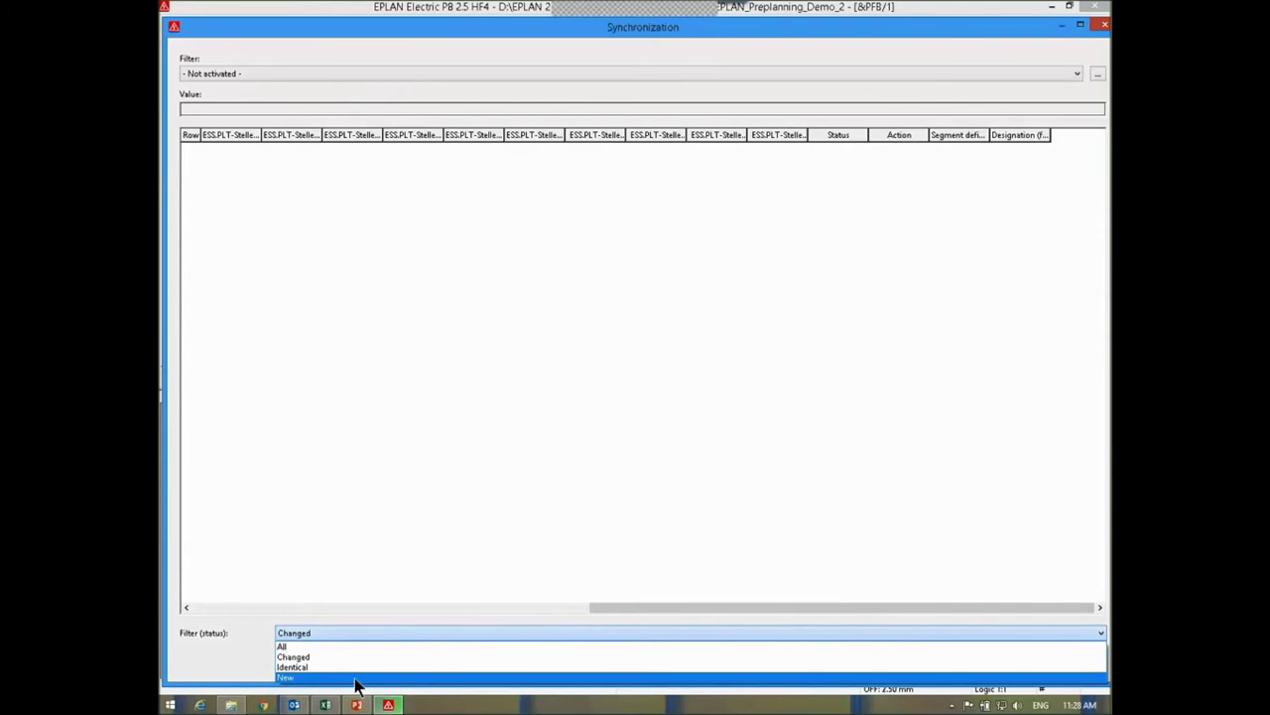
left_click(359, 668)
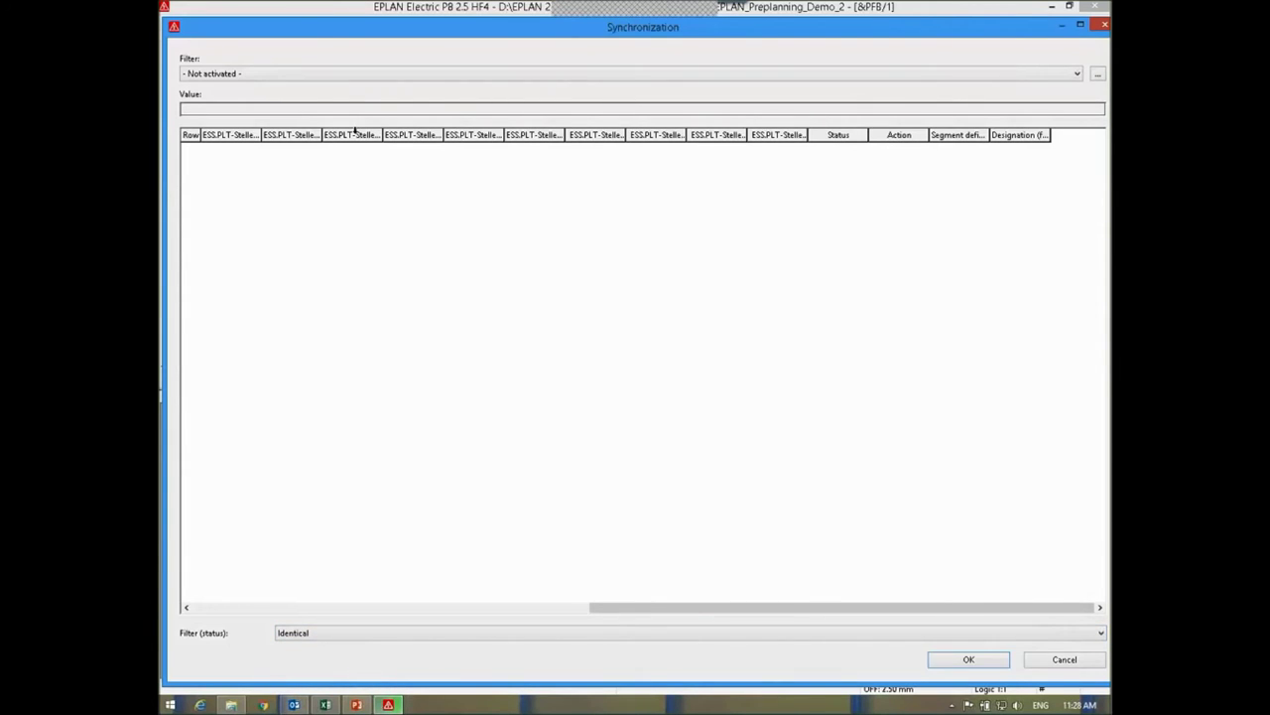
left_click(342, 632)
left_click(328, 681)
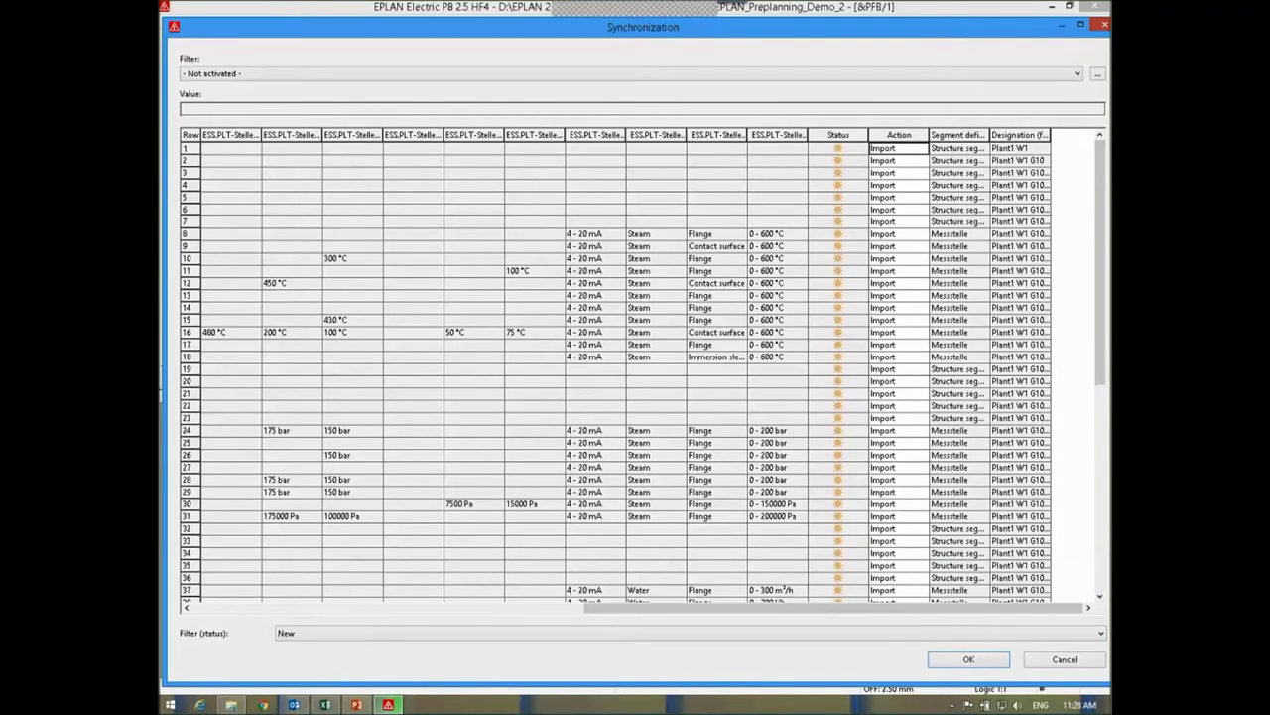
left_click(969, 660)
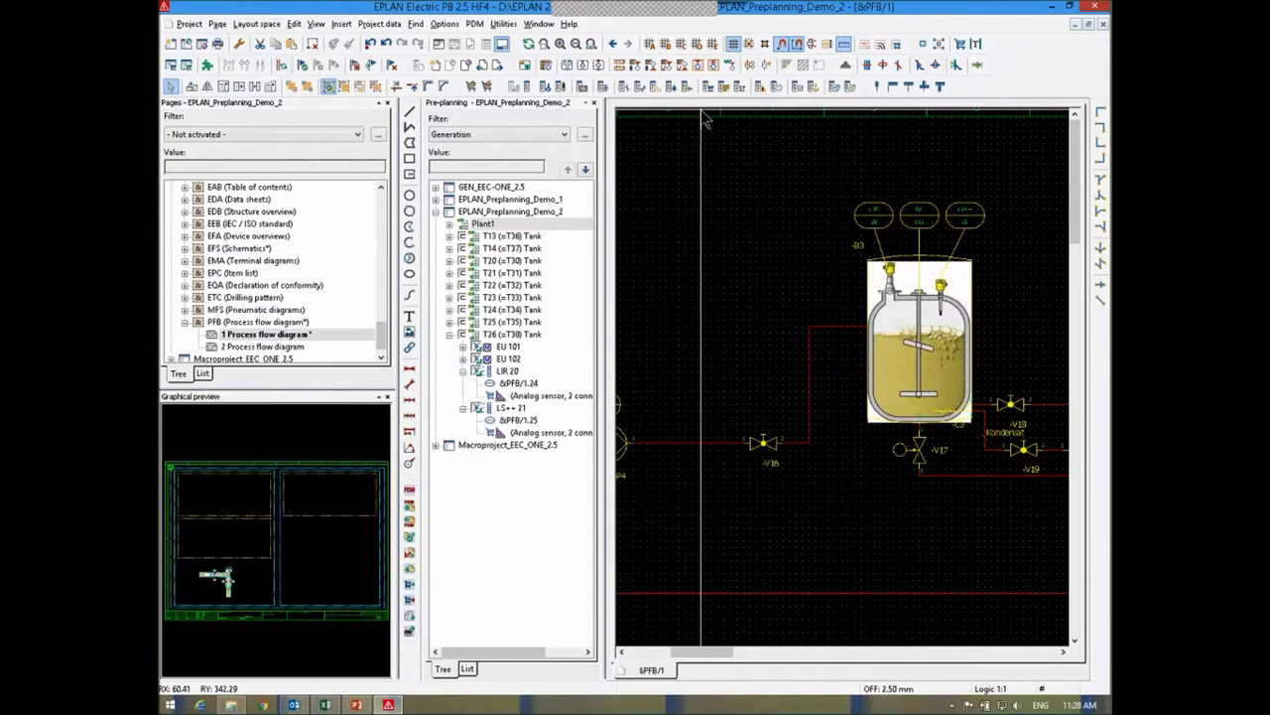
- Expand Plant1 > W1 > G10 > ET1 > TBA86 > R4711 > E3 > M45 to reveal TIC 101
left_click(449, 224)
left_click(475, 260)
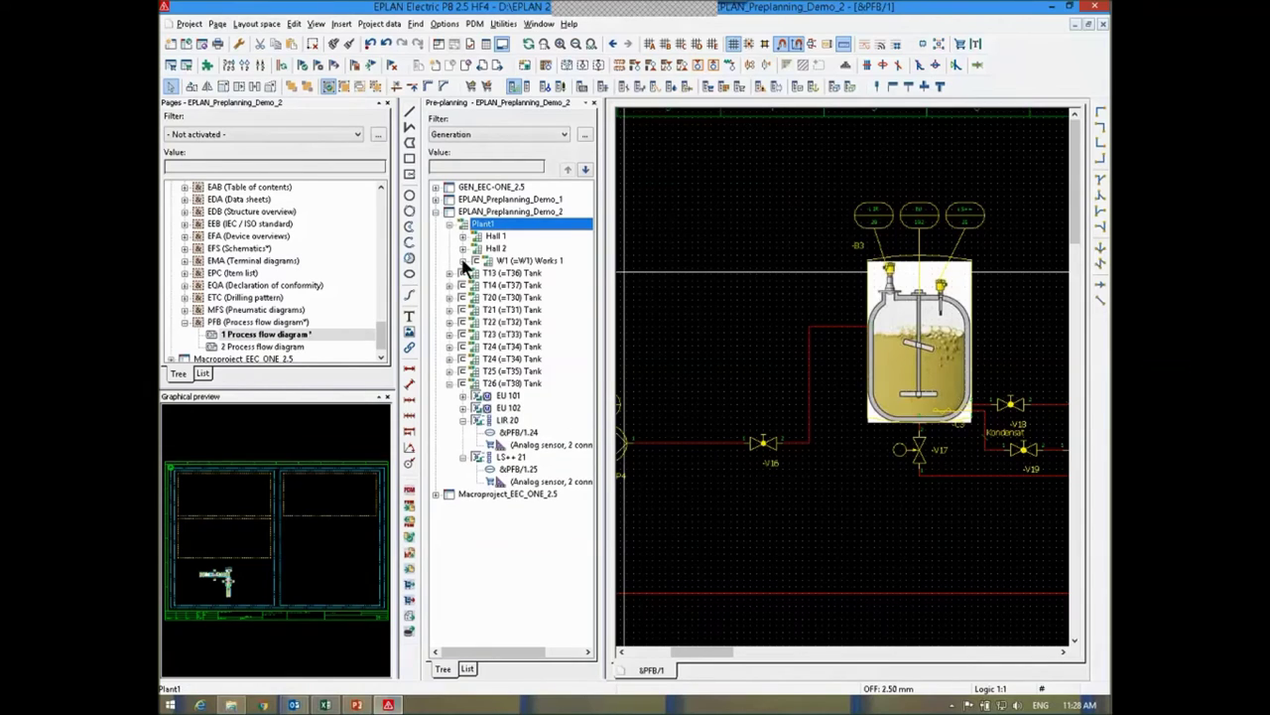
left_click(489, 272)
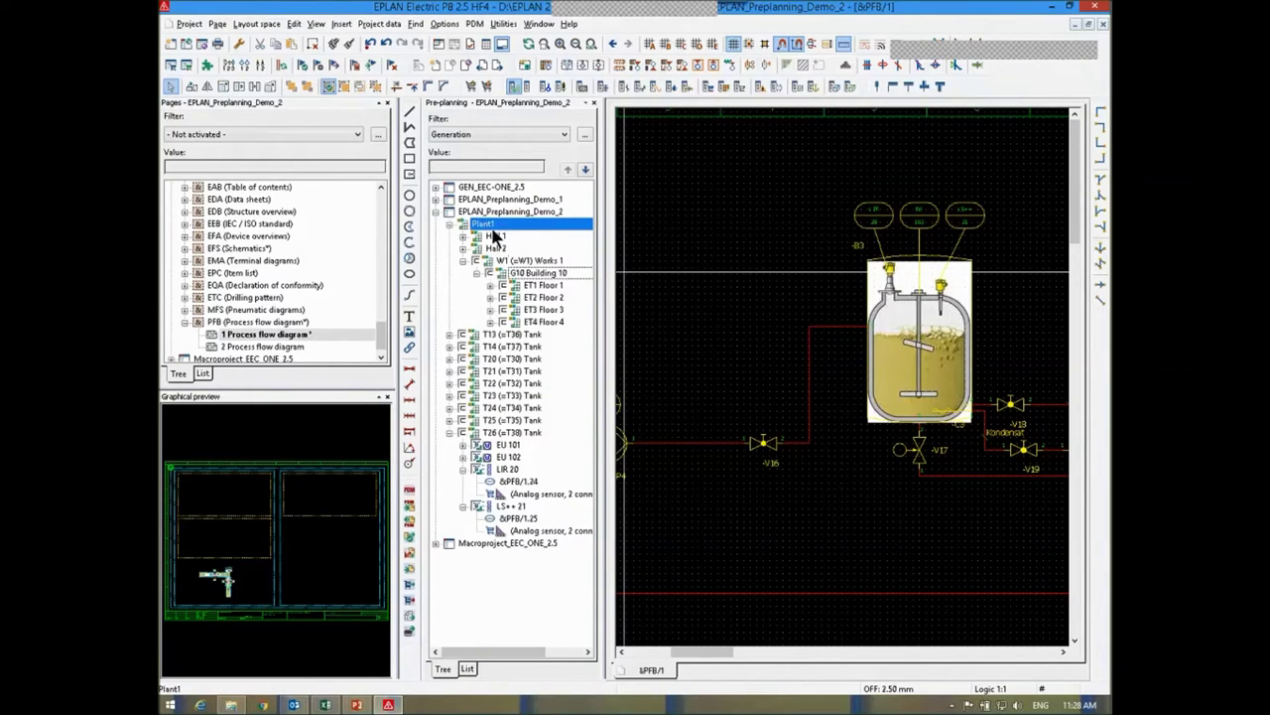
left_click(511, 274)
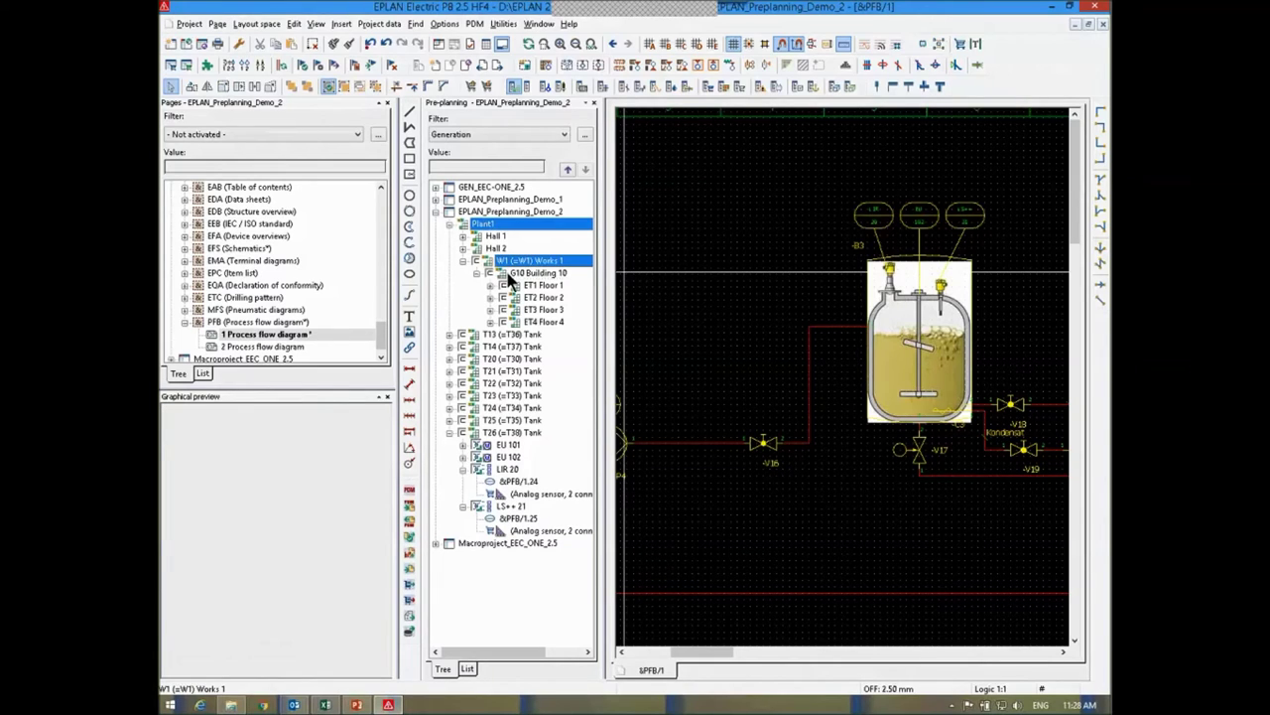
left_click(490, 285)
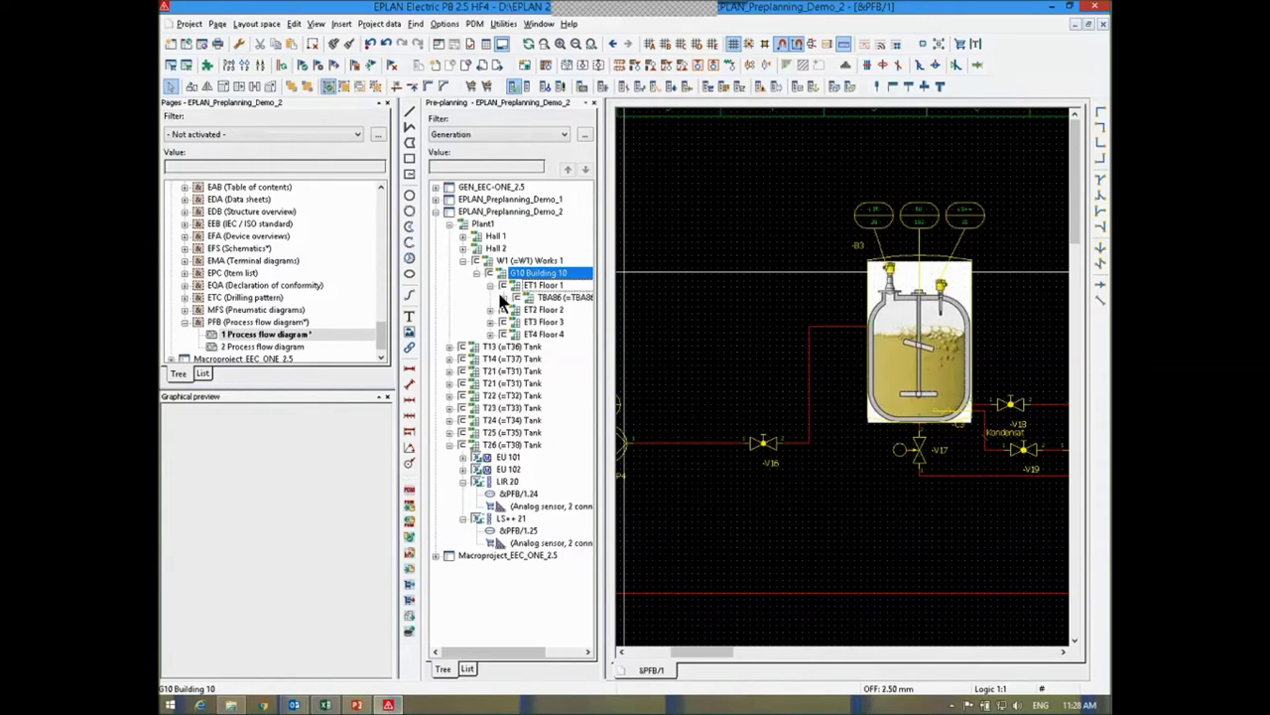
left_click(503, 297)
left_click(517, 310)
left_click(531, 323)
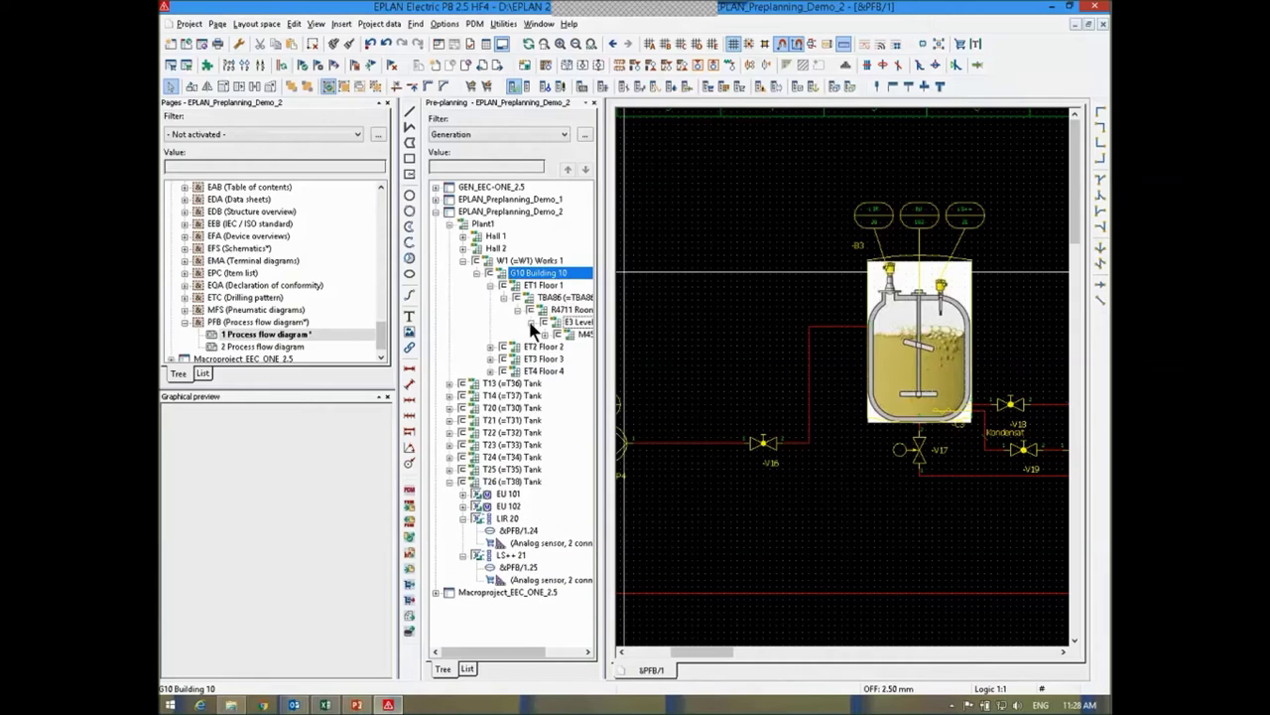
left_click(545, 336)
left_click_drag(459, 652, 501, 652)
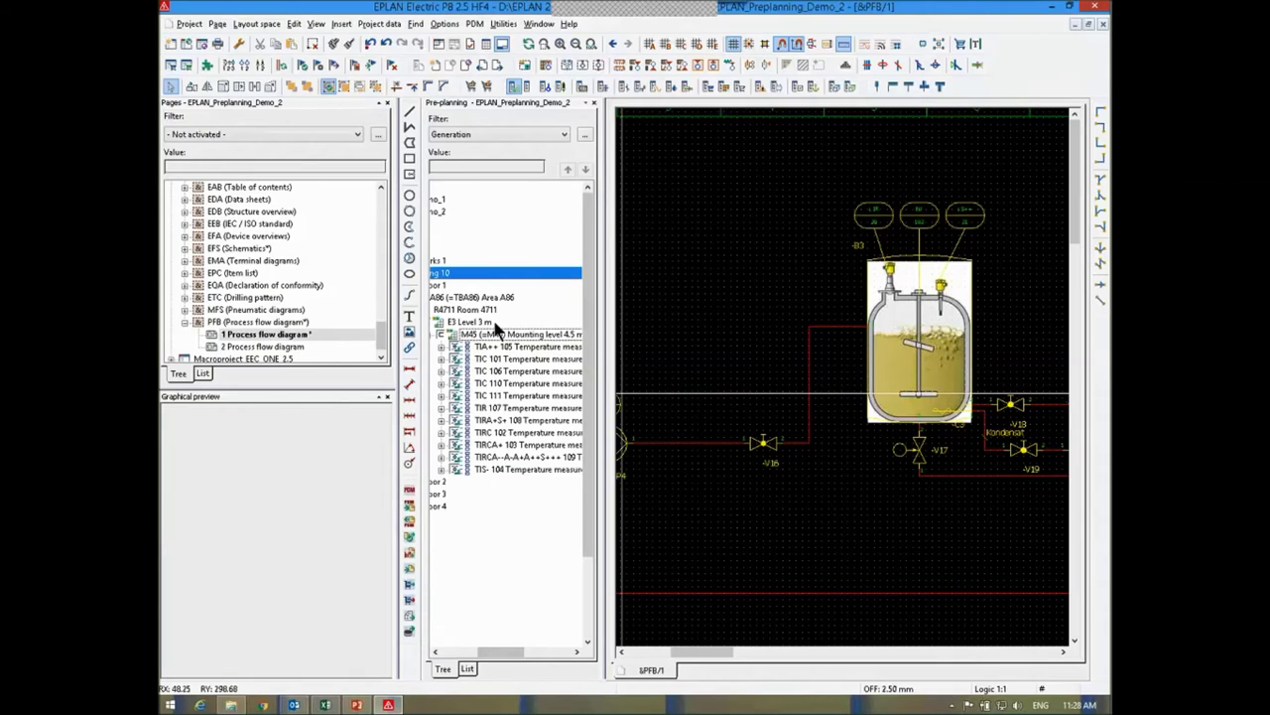
- Drag TIC 101 from the pre-planning navigator and place it above valve V16
left_click(443, 359)
left_click_drag(461, 361, 732, 402)
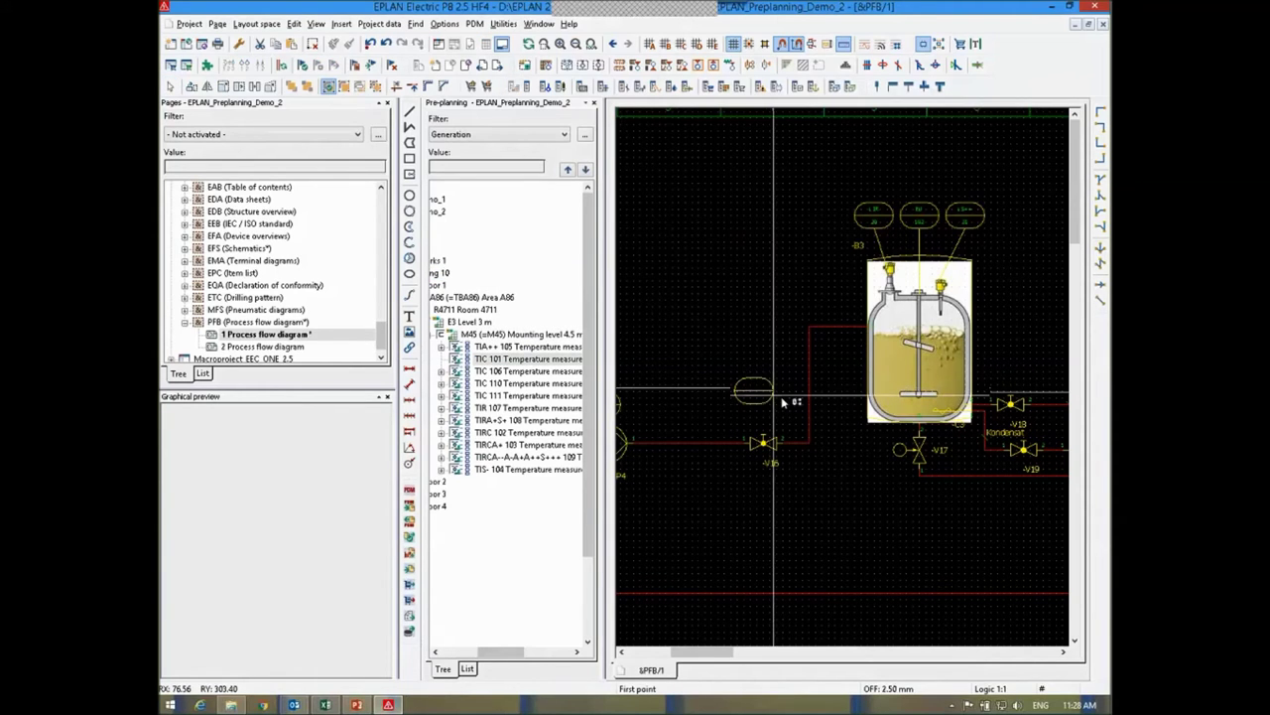
left_click(761, 392)
scroll(751, 437, "up", 4)
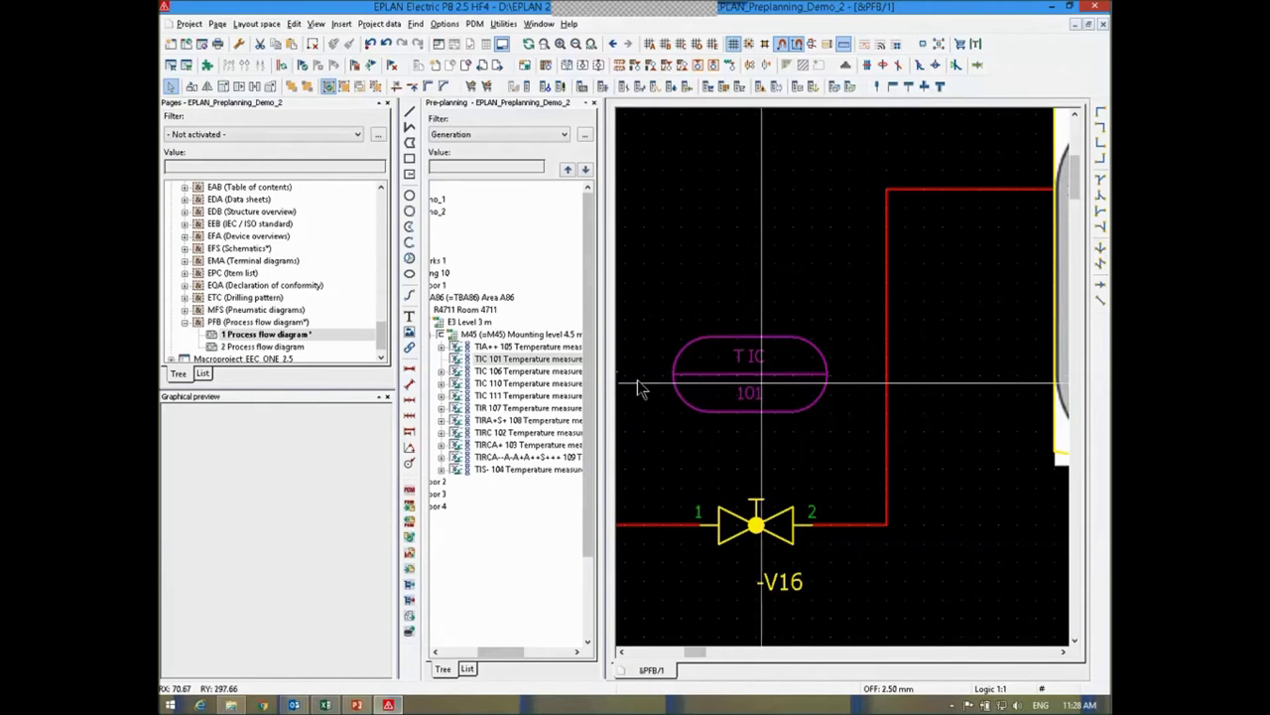
left_click(547, 357)
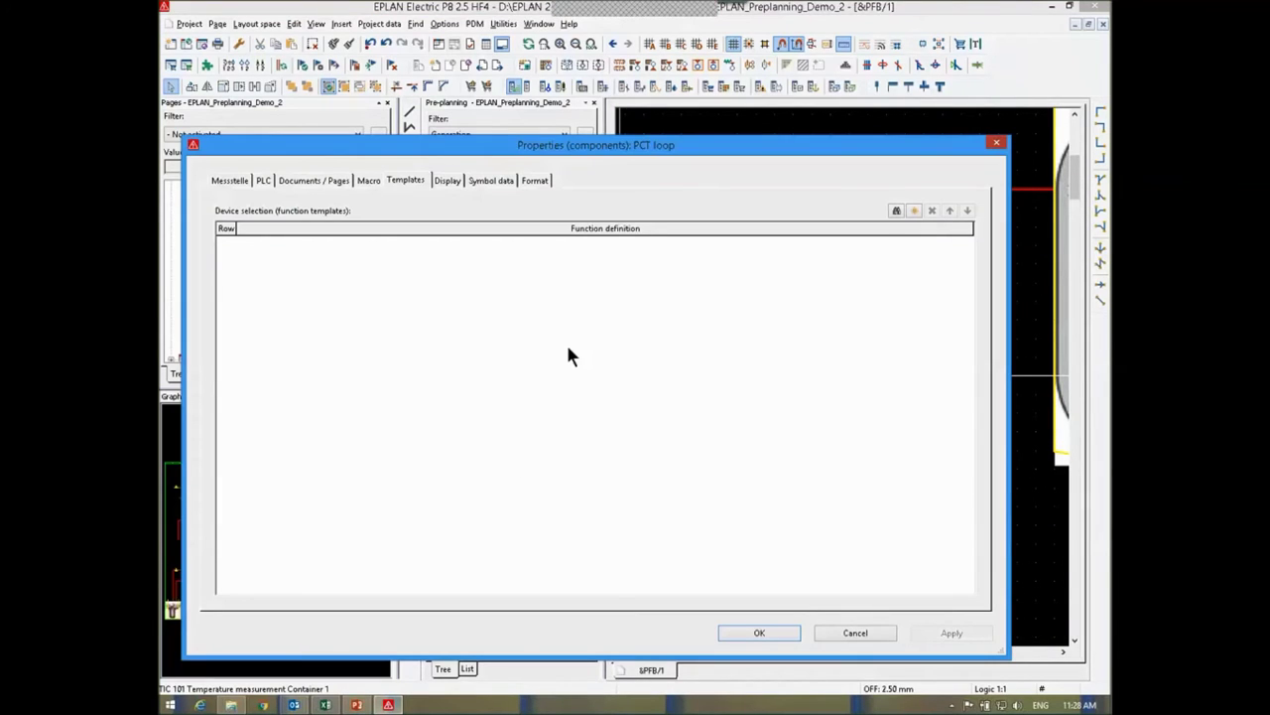
- Review TIC 101's Messstelle, PLC, Macro, Templates and Symbol data tabs, then accept with OK
left_click(220, 180)
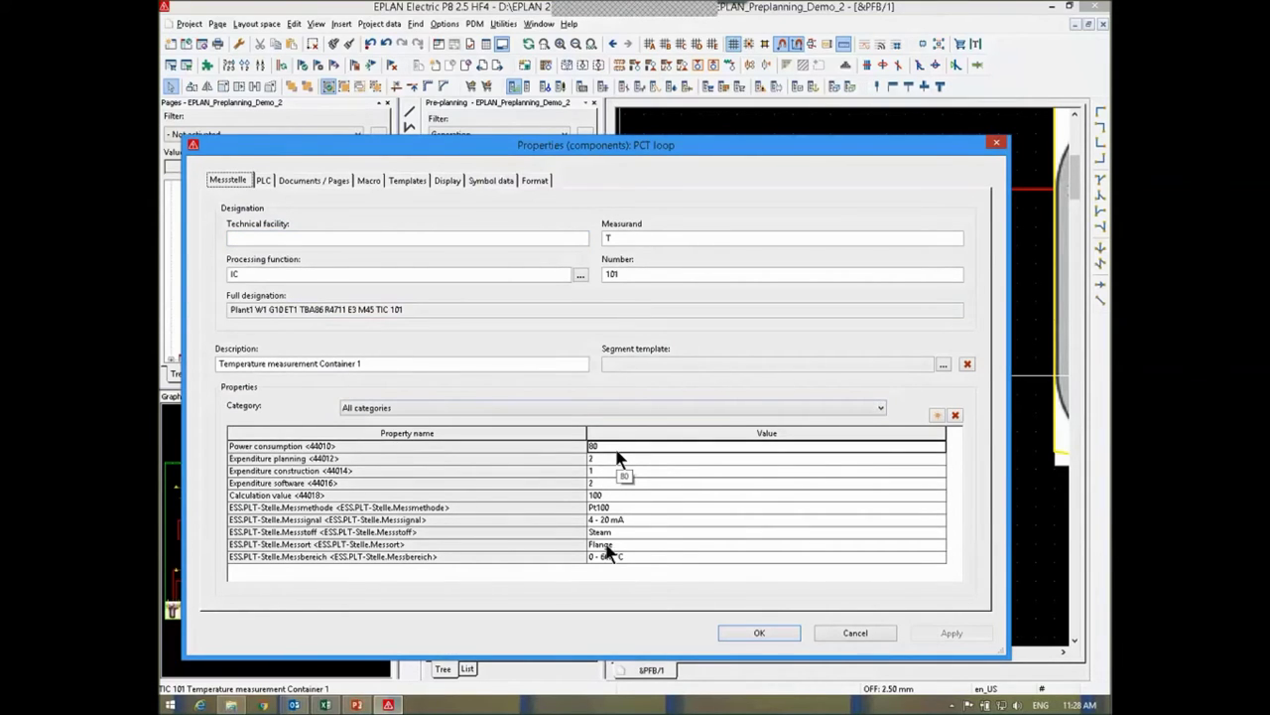
left_click(262, 181)
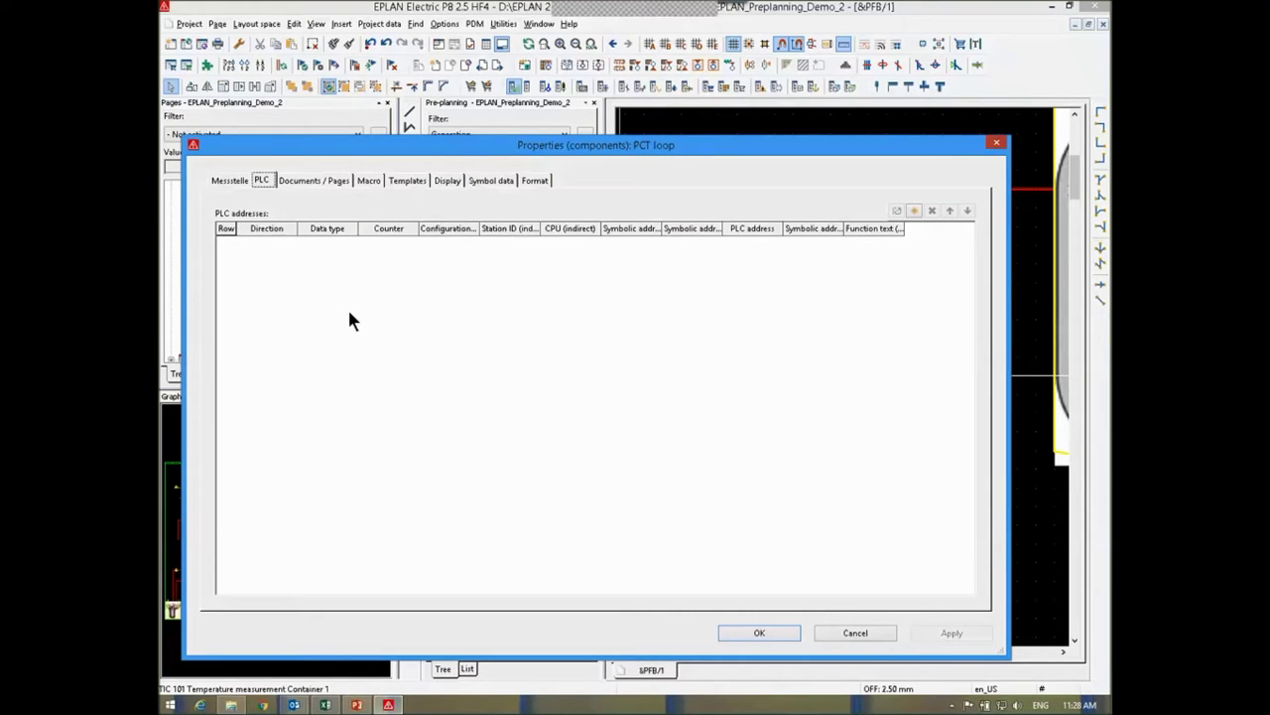
left_click(367, 180)
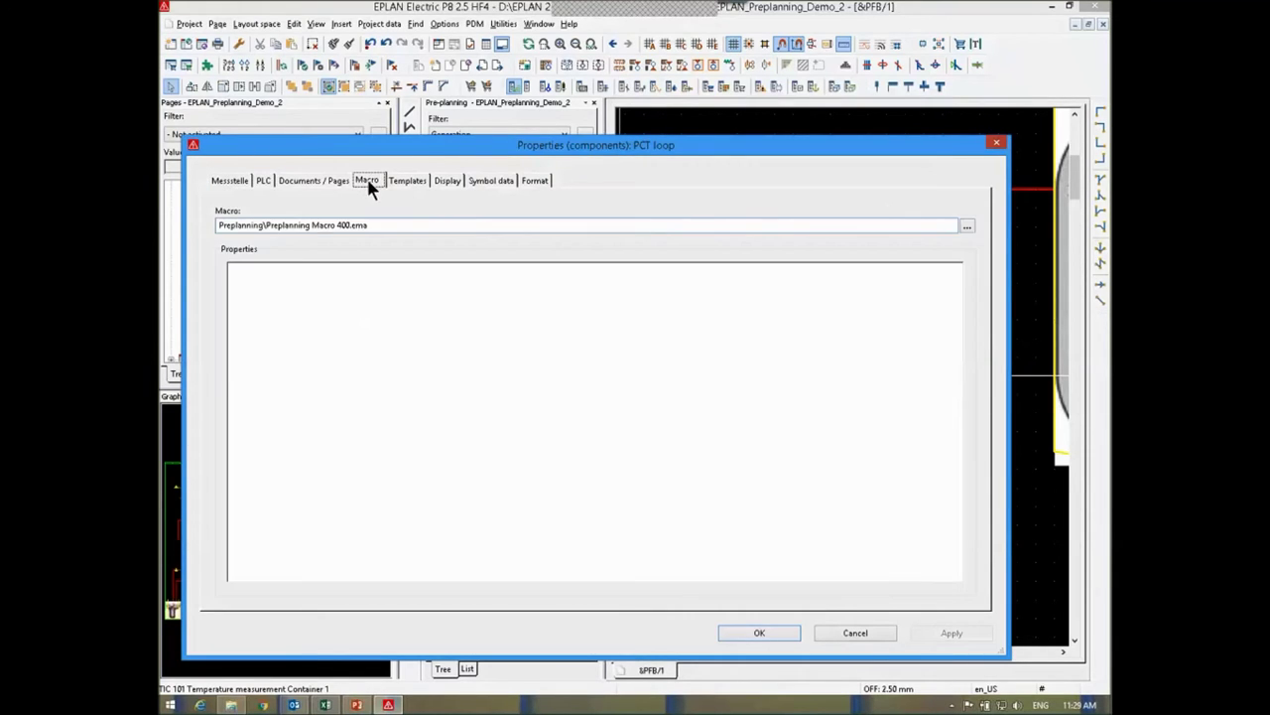
left_click(421, 178)
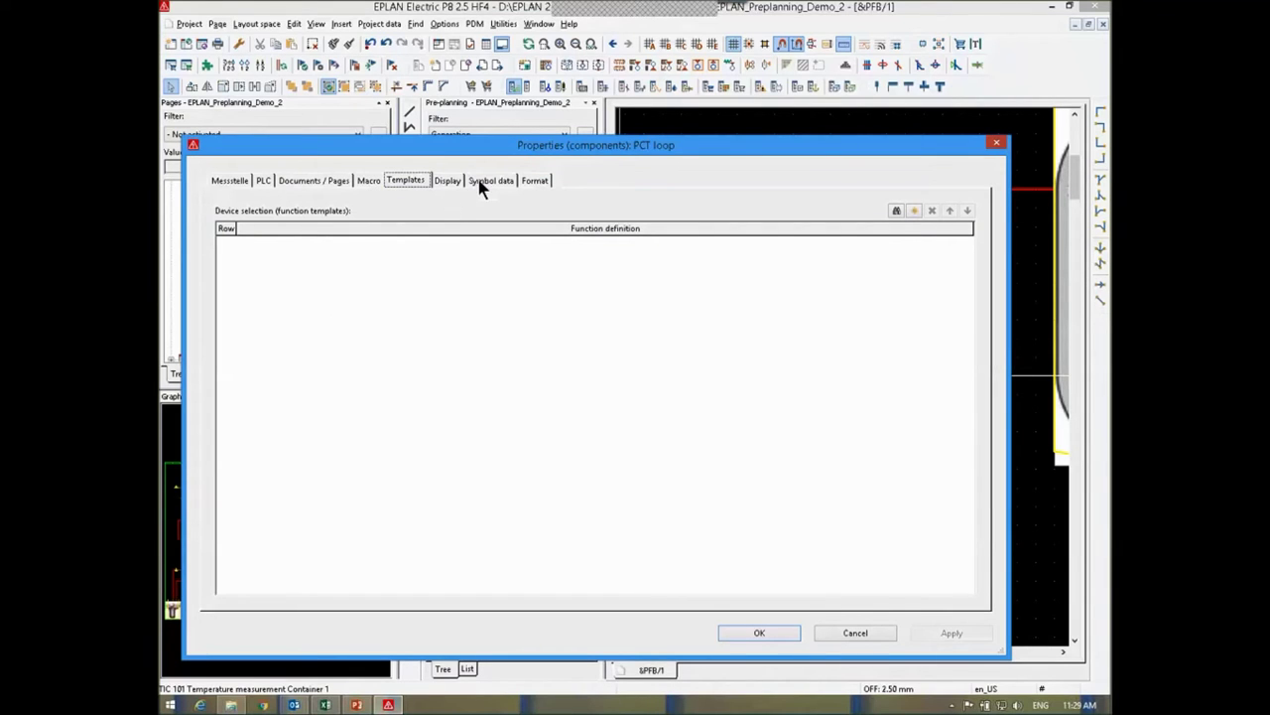
left_click(487, 183)
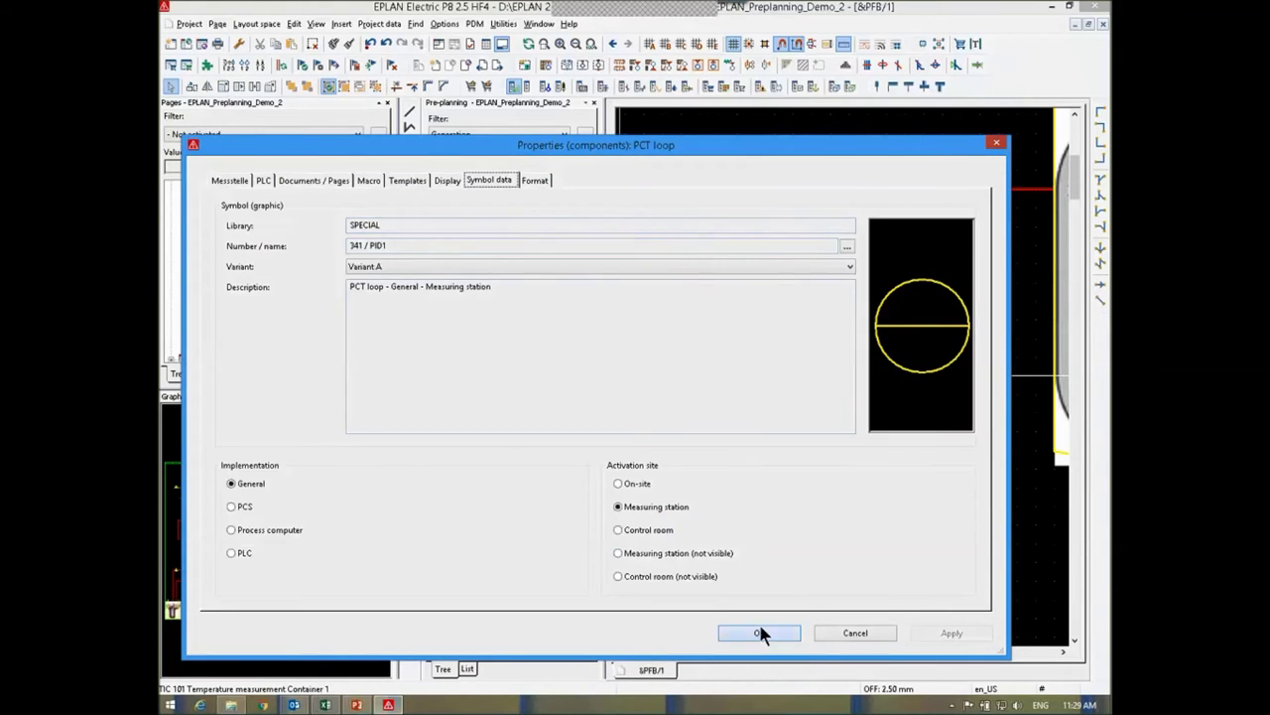
left_click(746, 638)
scroll(284, 332, "down", 1)
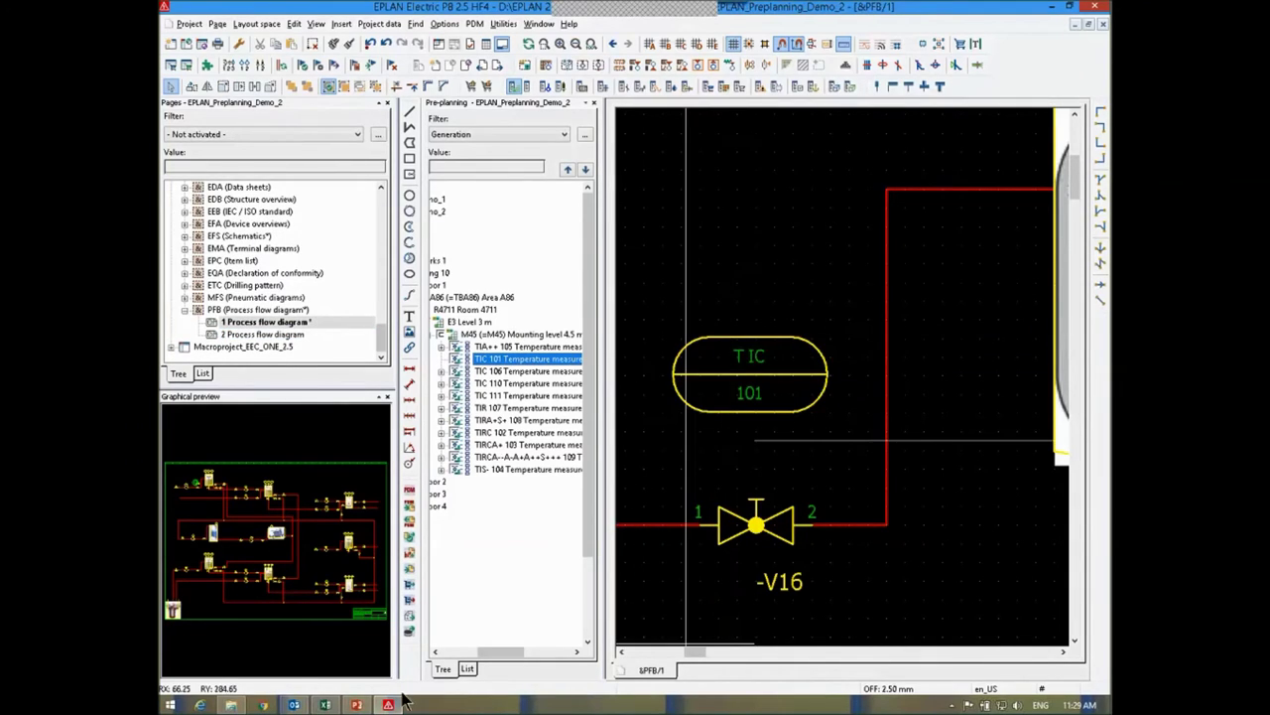
- Re-run the pre-planning import of the loop list with Plant1 as target structure segment
left_click(377, 23)
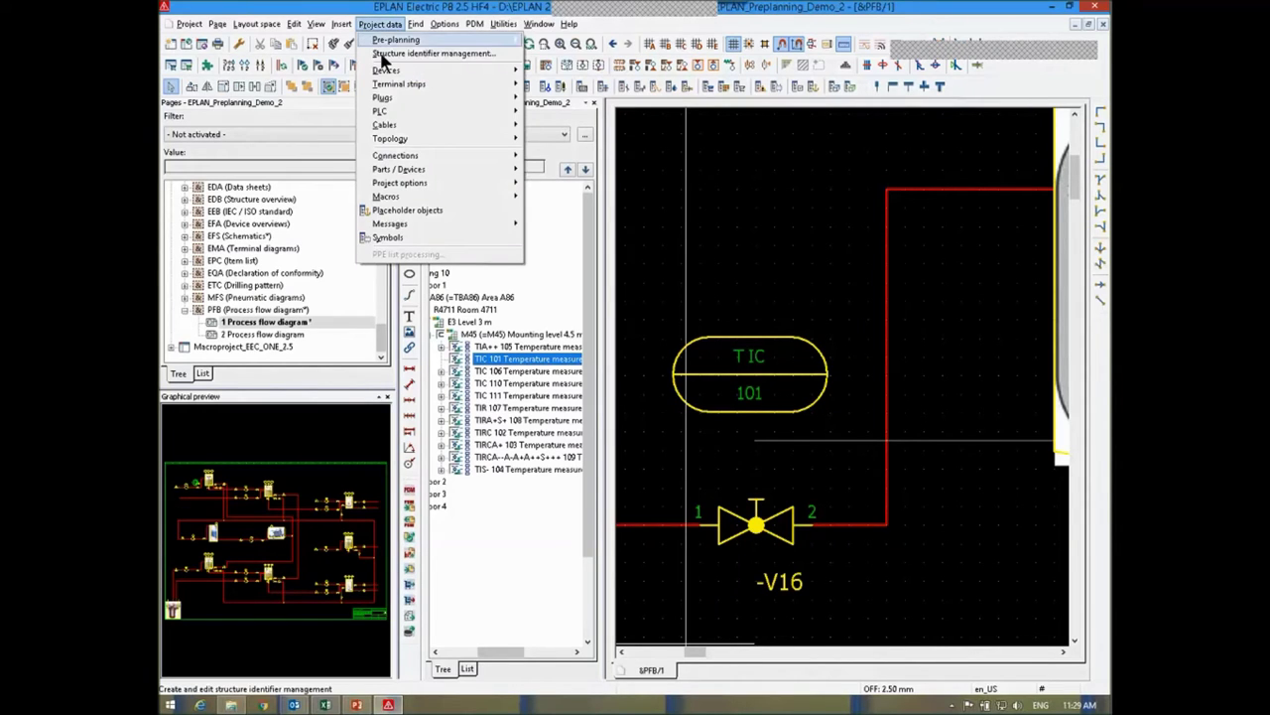
mouse_move(417, 40)
left_click(561, 85)
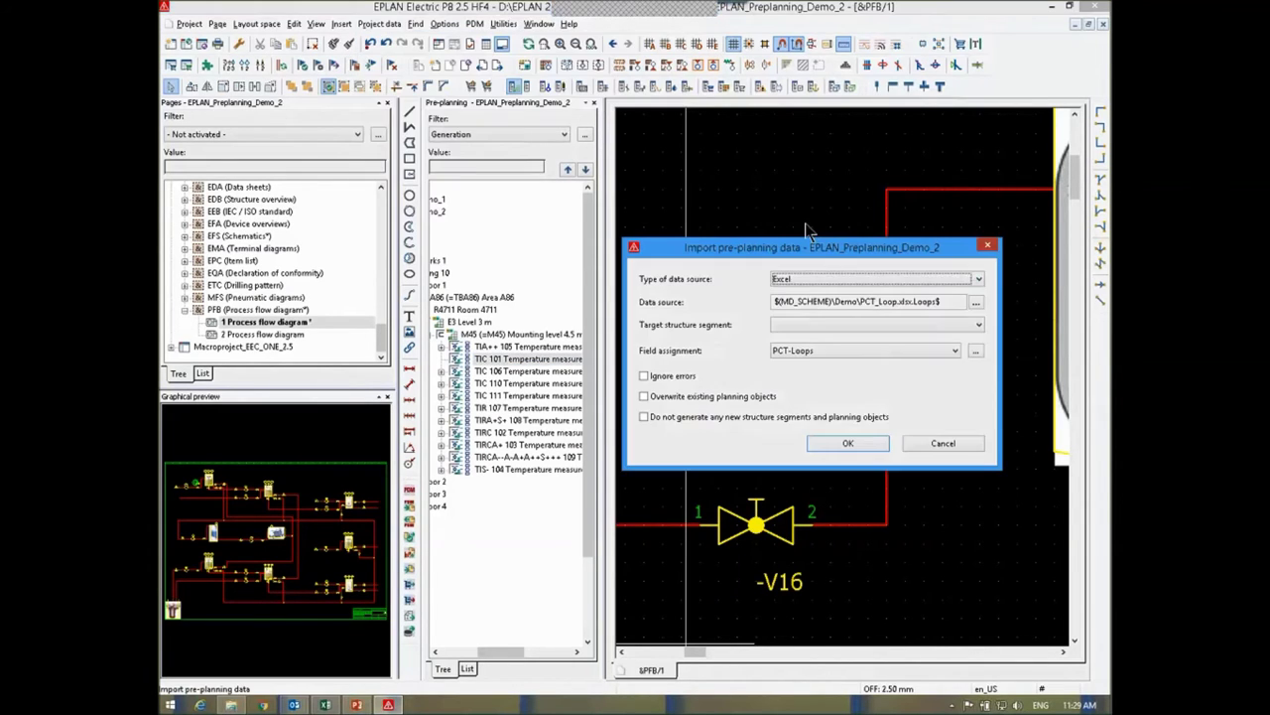
left_click(879, 325)
left_click(849, 359)
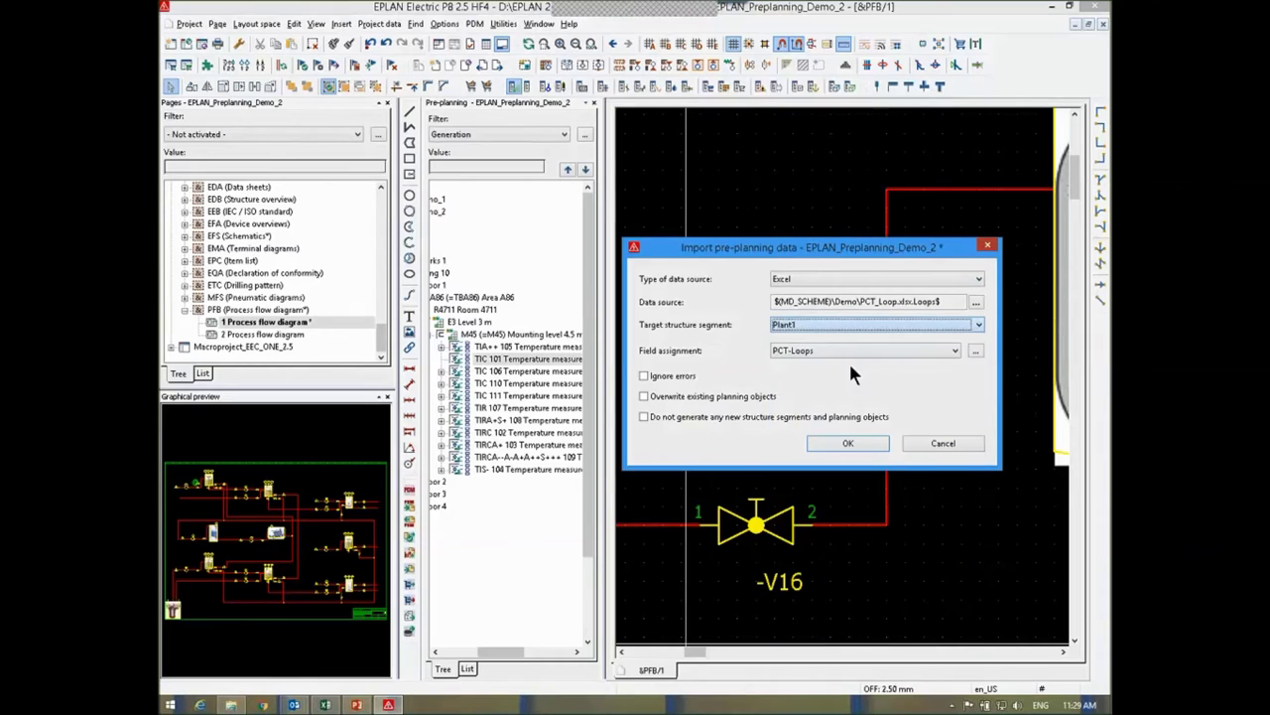
left_click(849, 444)
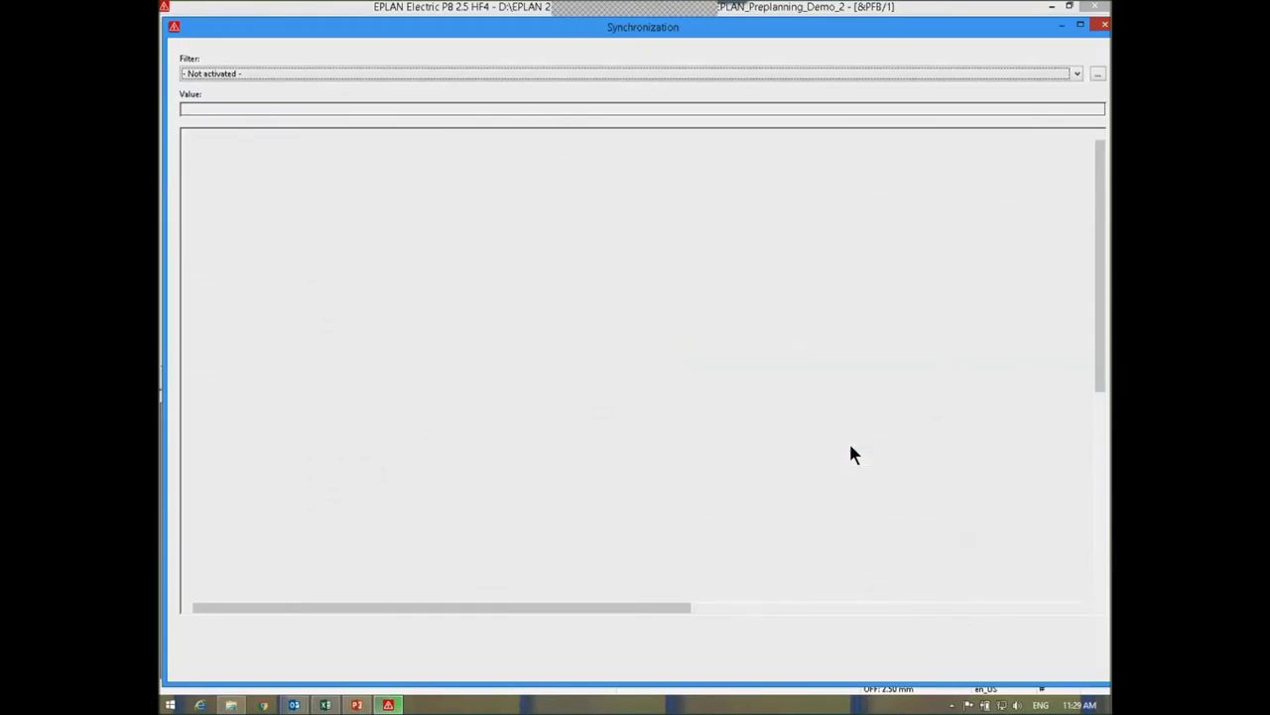
- Check the Identical, New and Changed rows with the status filter, then cancel the synchronization
left_click(571, 632)
left_click(552, 667)
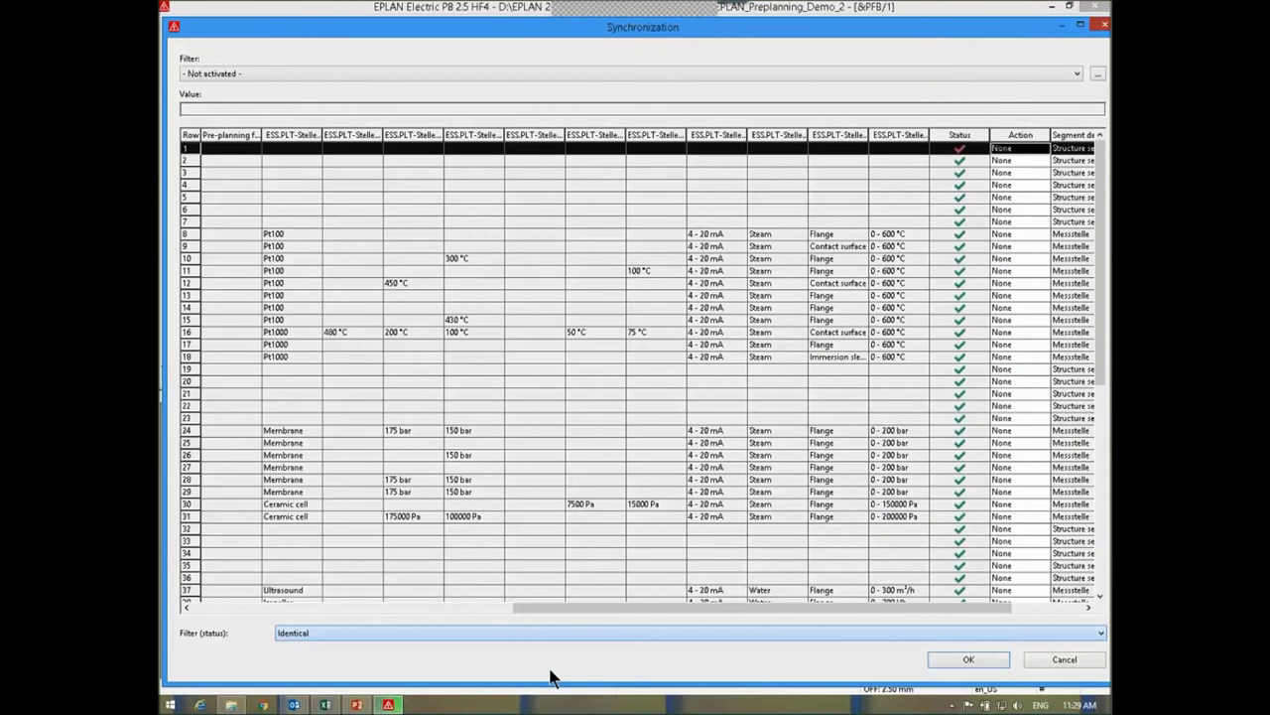
left_click(412, 632)
left_click(404, 678)
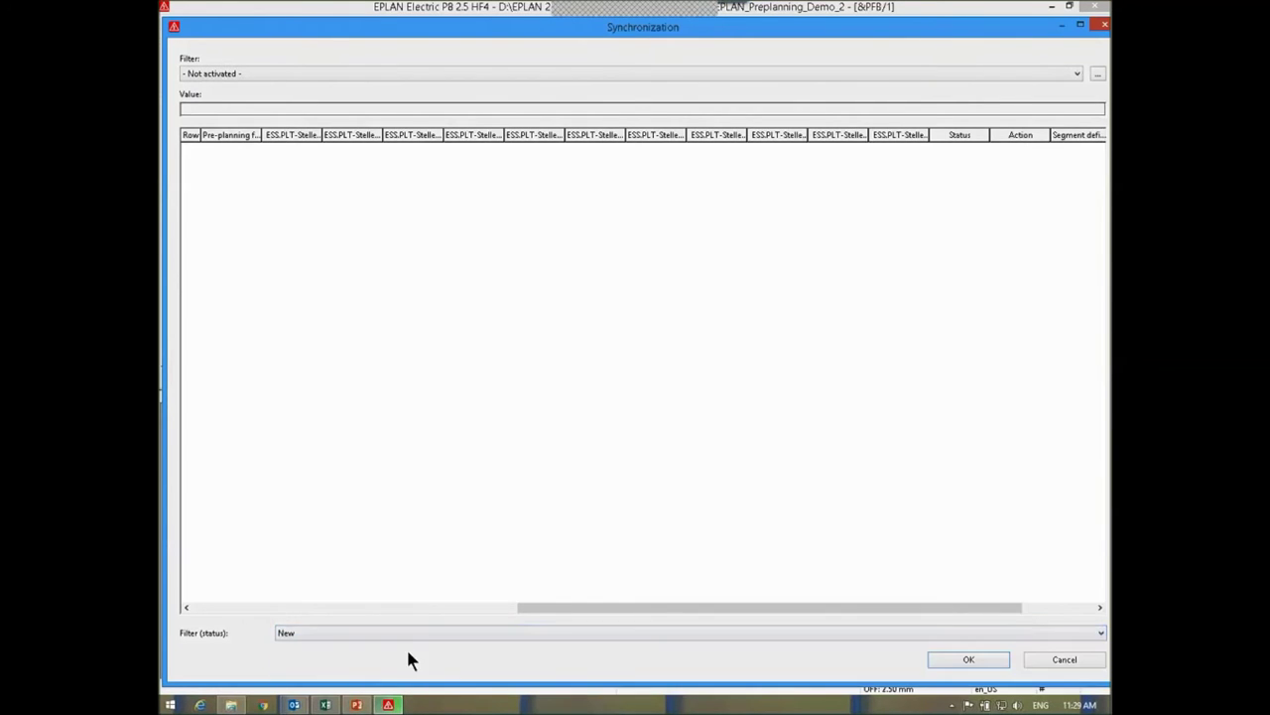
left_click(418, 632)
left_click(416, 657)
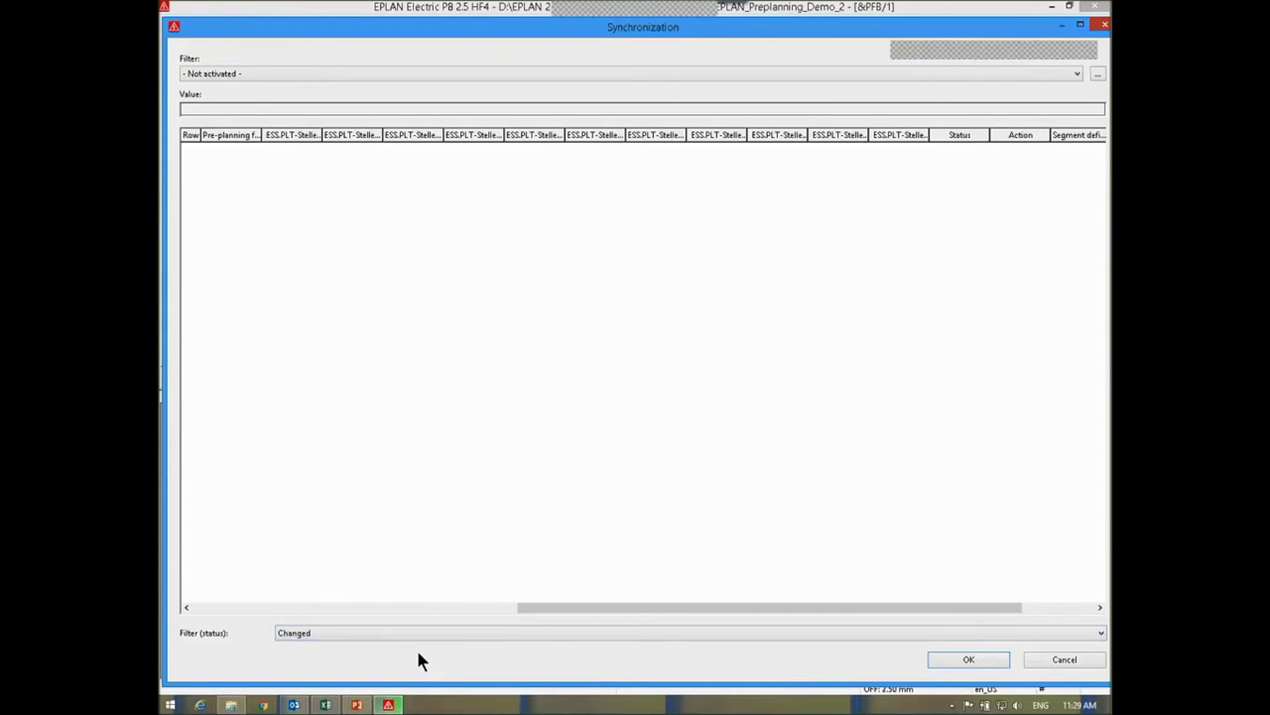
left_click(1064, 659)
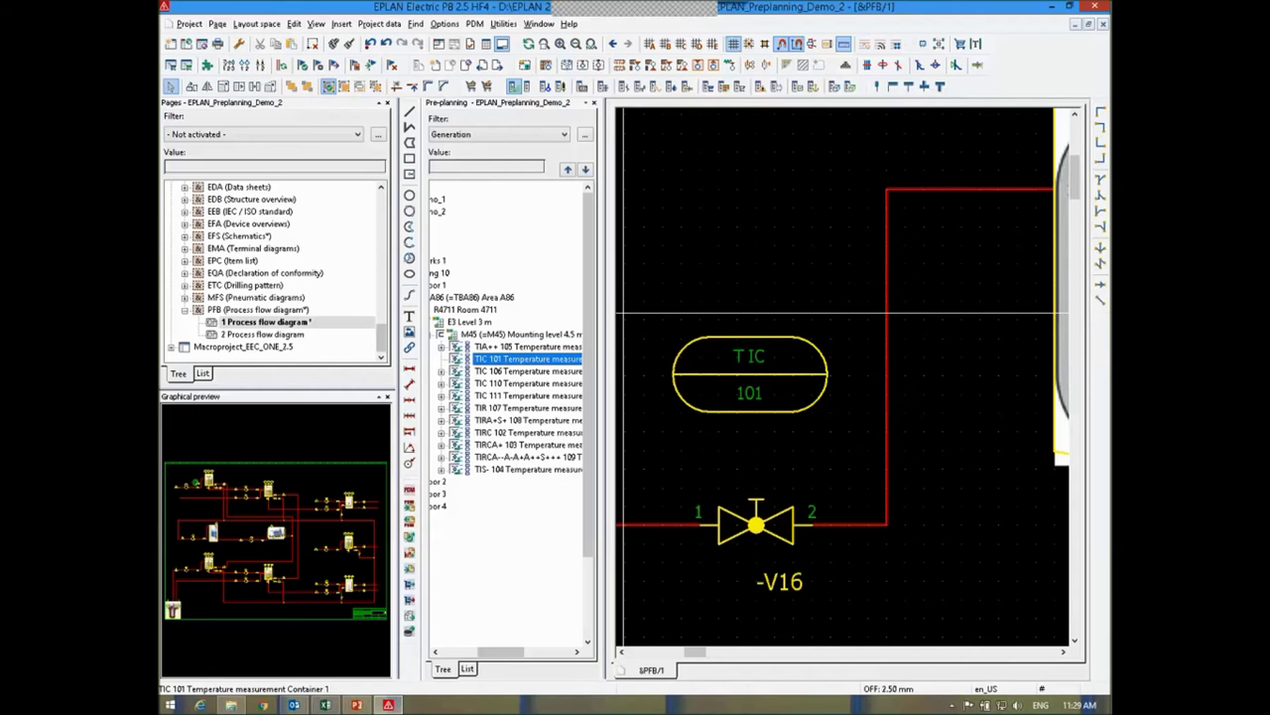
- Start a pre-planning import and choose PCT_Loop.xlsx as the data source file
left_click(382, 24)
mouse_move(395, 39)
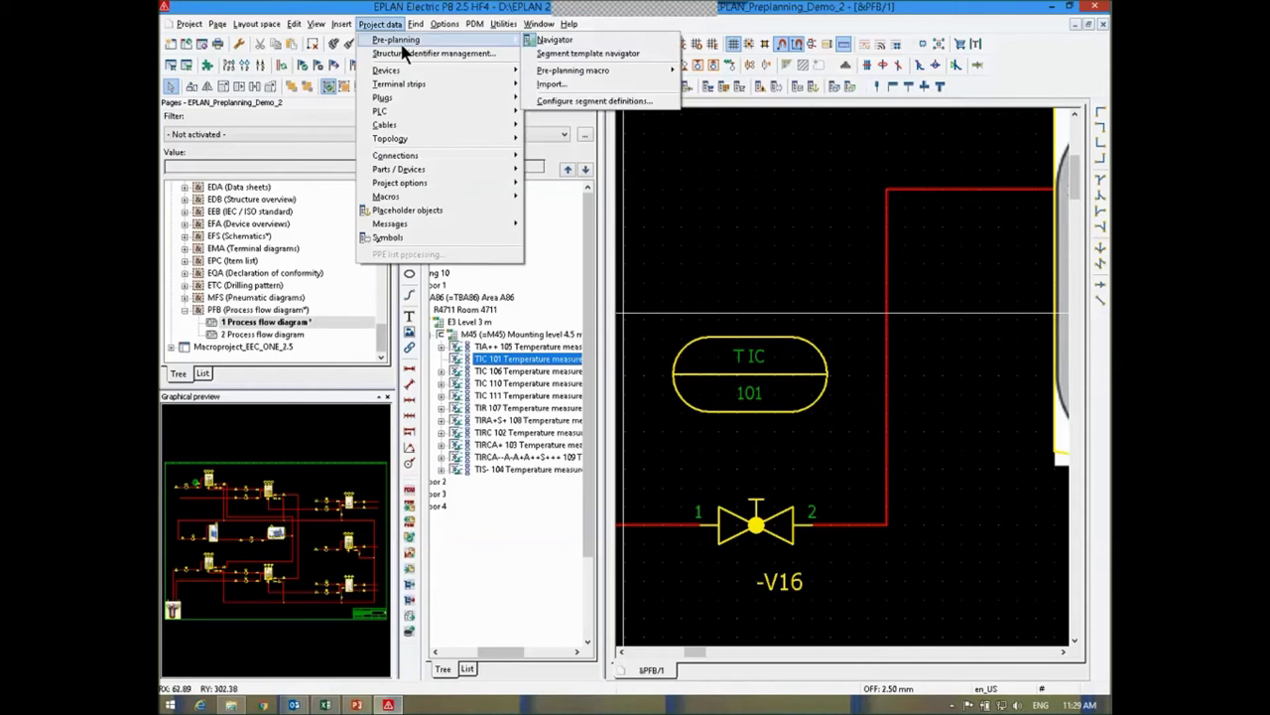
left_click(612, 89)
left_click(981, 301)
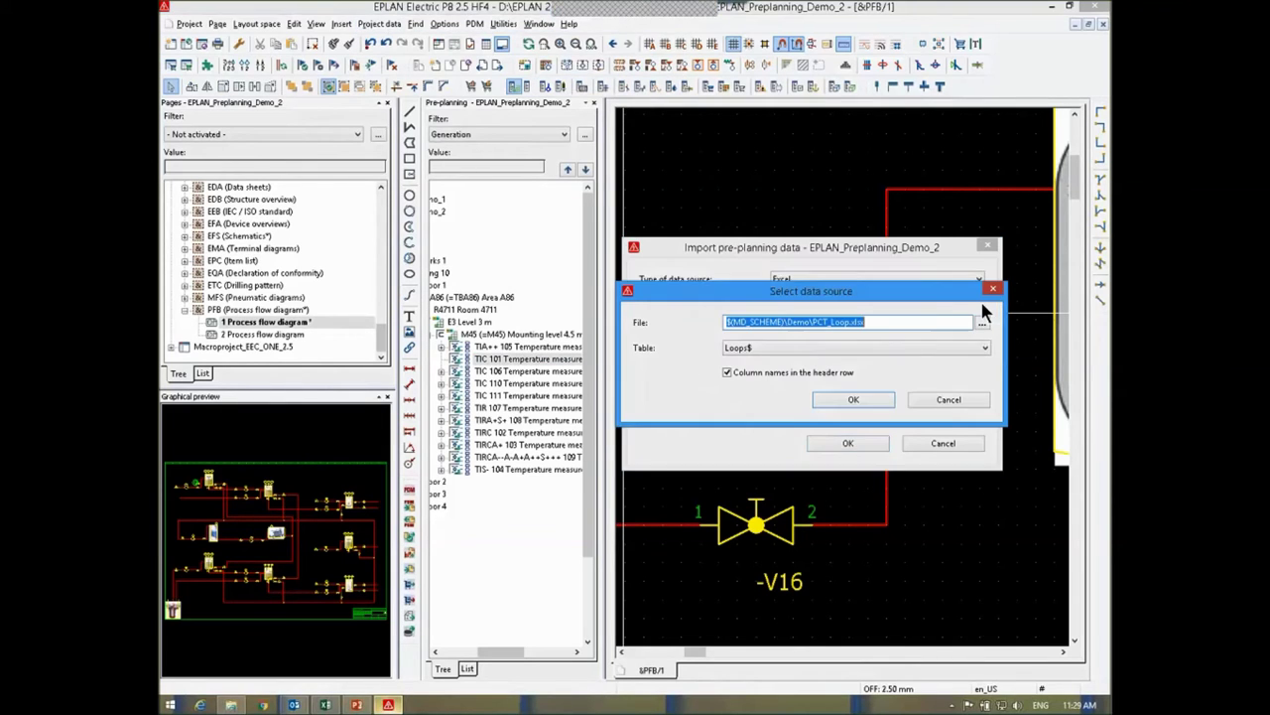
left_click(982, 322)
double_click(581, 79)
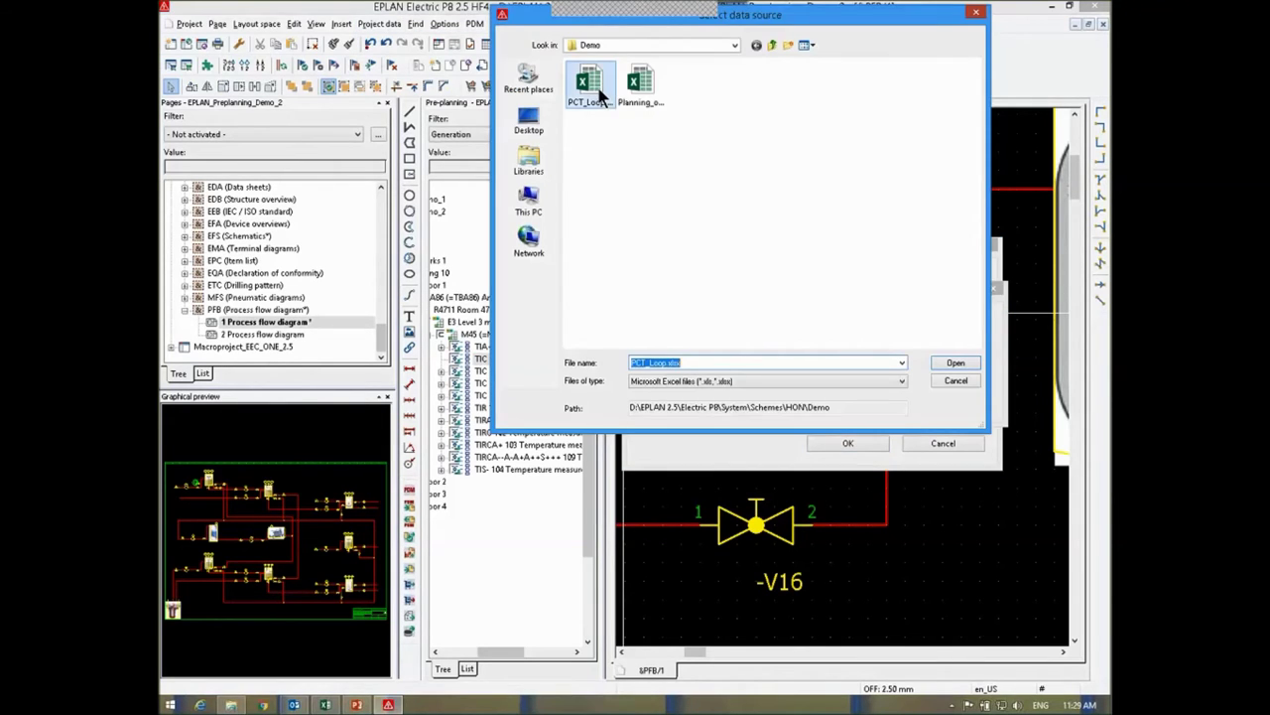
- Open PCT_Loop.xlsx in Excel for editing from the data source file browser
left_click(982, 322)
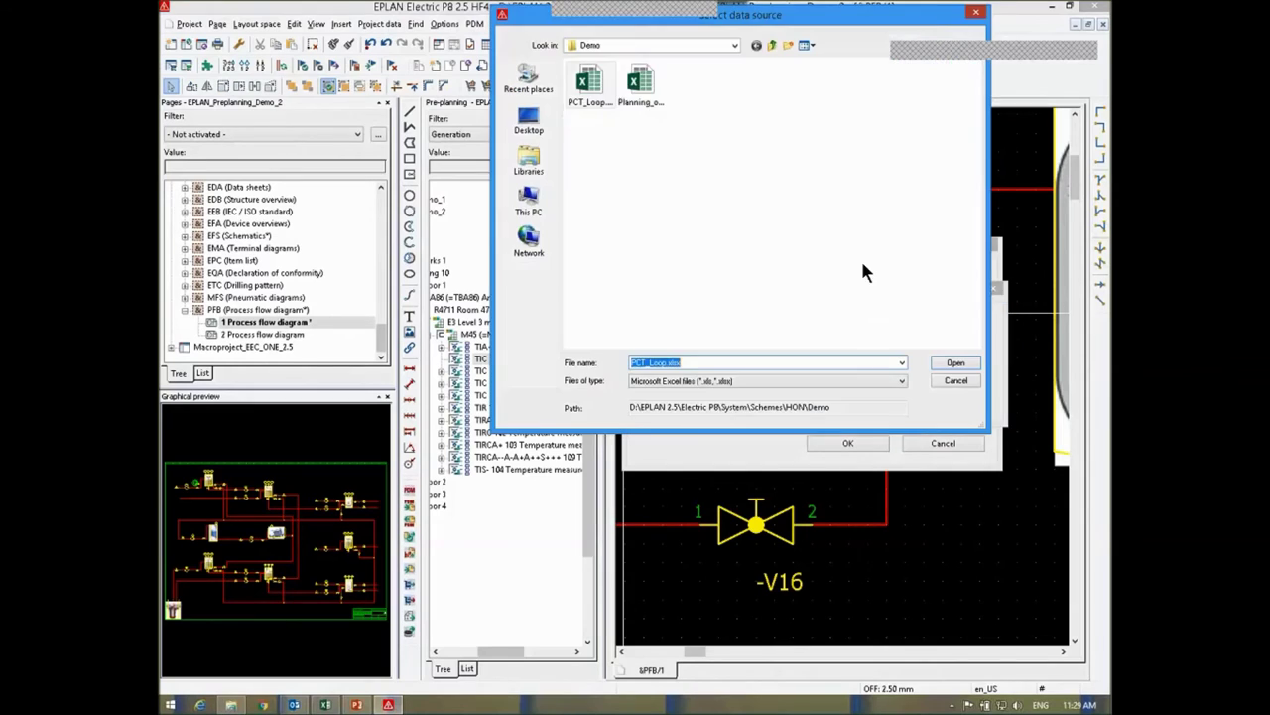
right_click(598, 89)
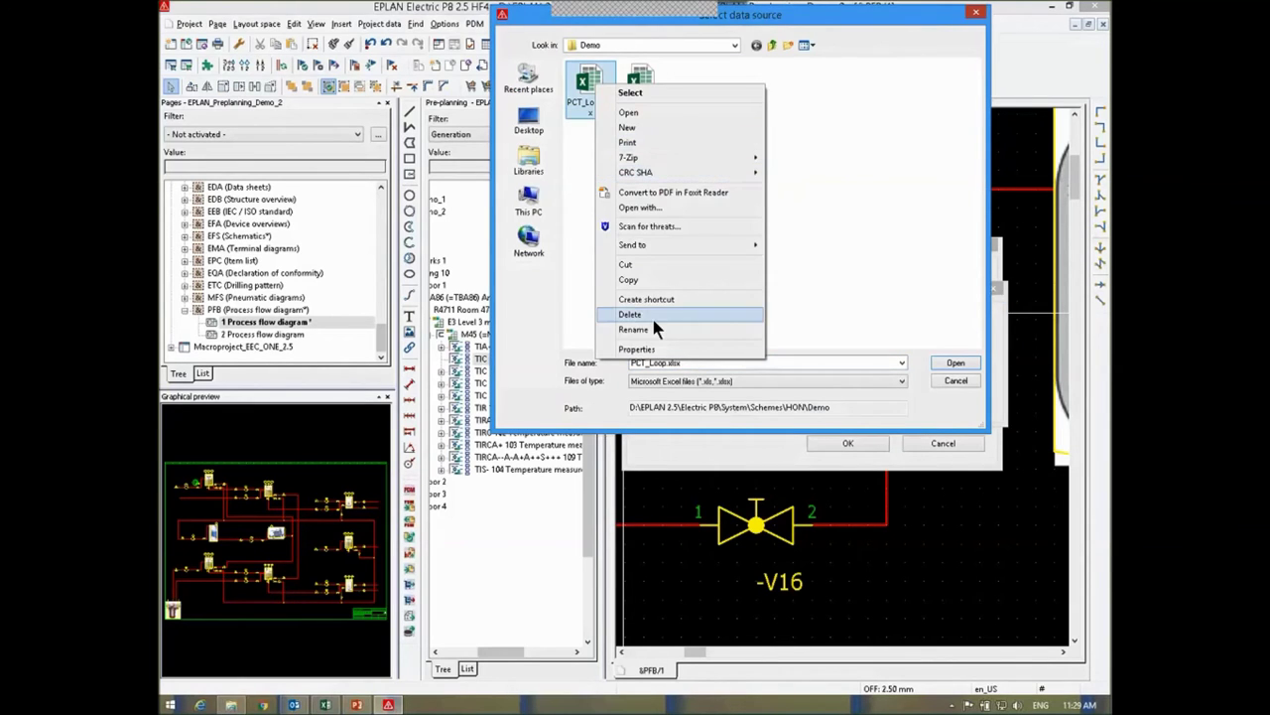
left_click(660, 113)
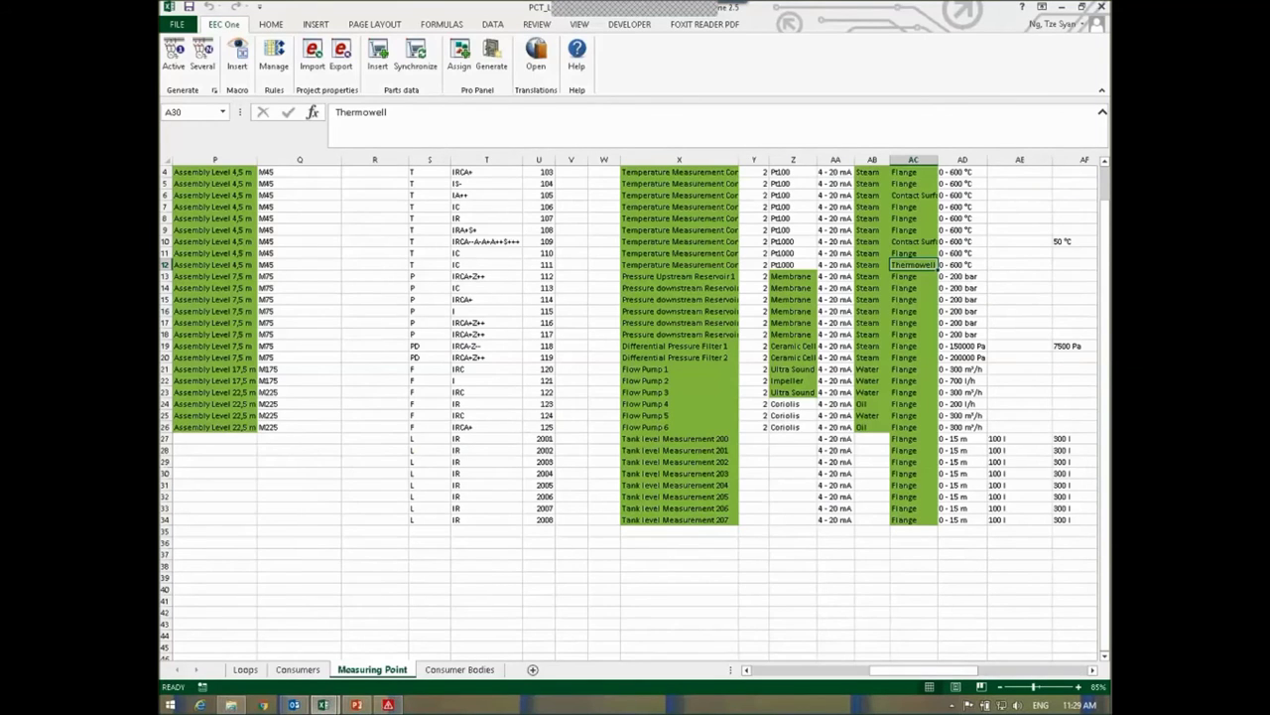
- Change cell AD2 to 0 - 700 °C, save PCT_Loop.xlsx, and reopen it as EPLAN's data source
scroll(810, 373, "up", 1)
left_click(960, 260)
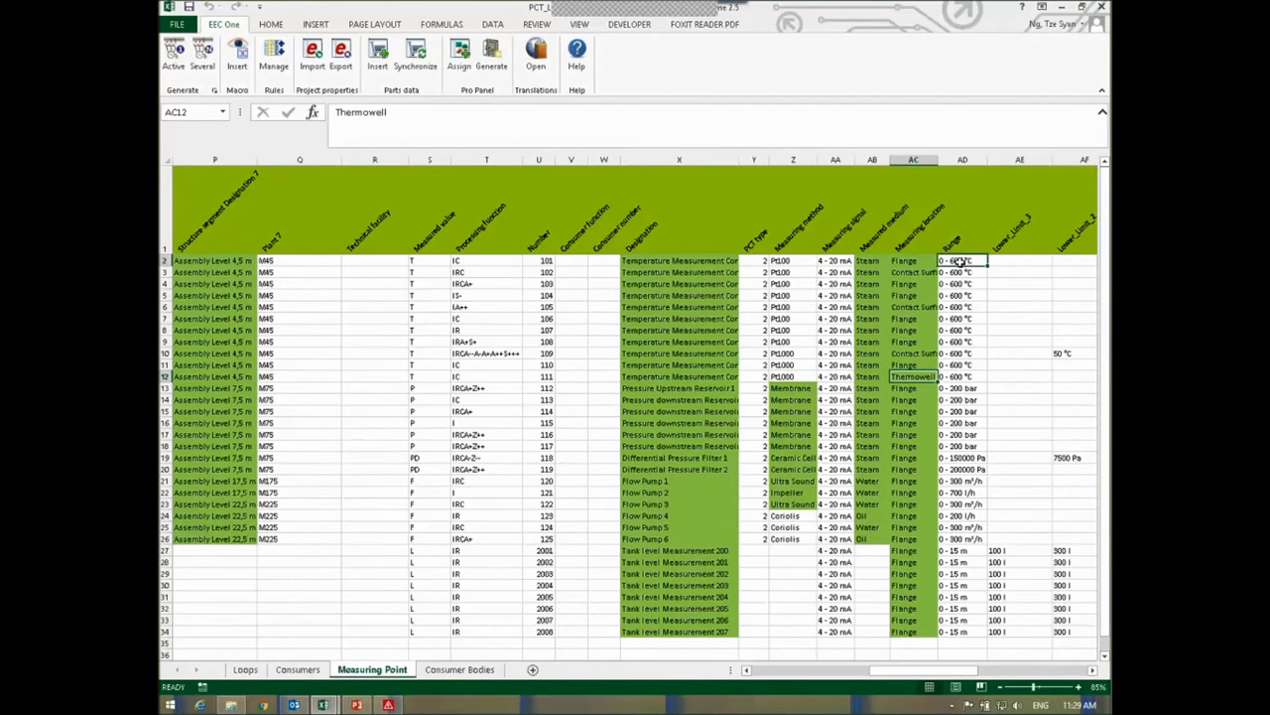
double_click(949, 261)
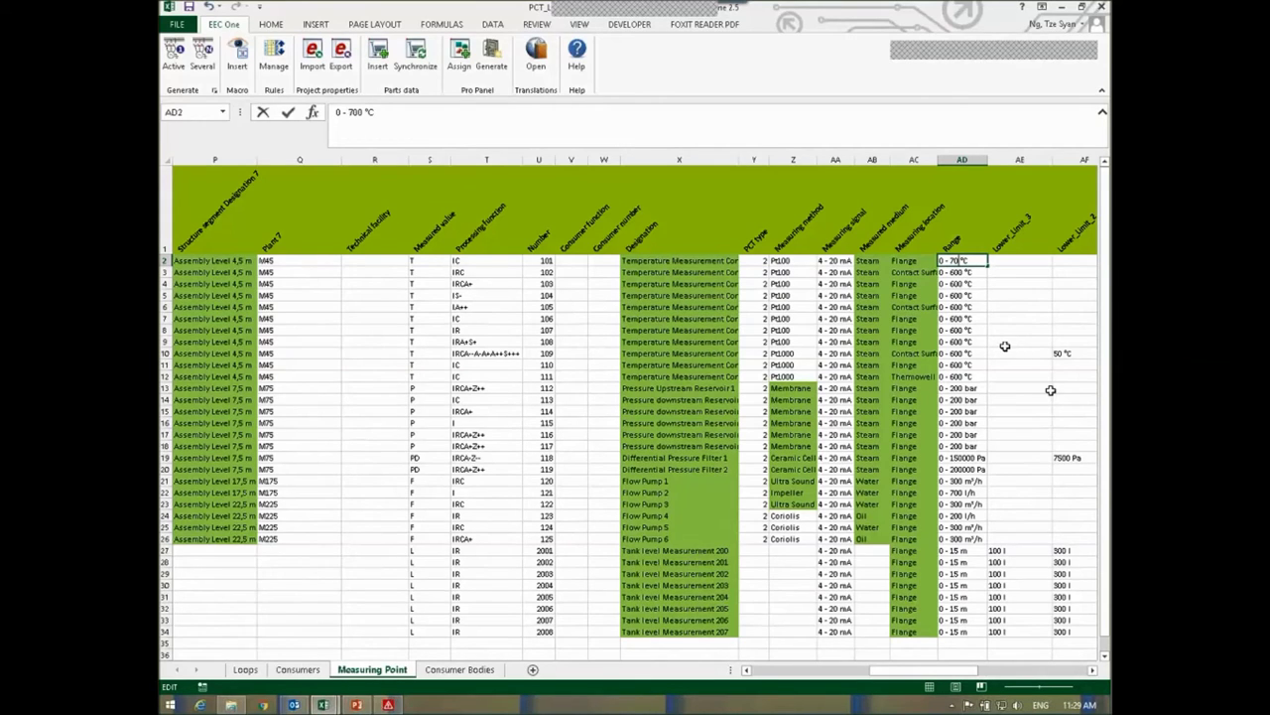
left_click(1031, 377)
left_click(1102, 6)
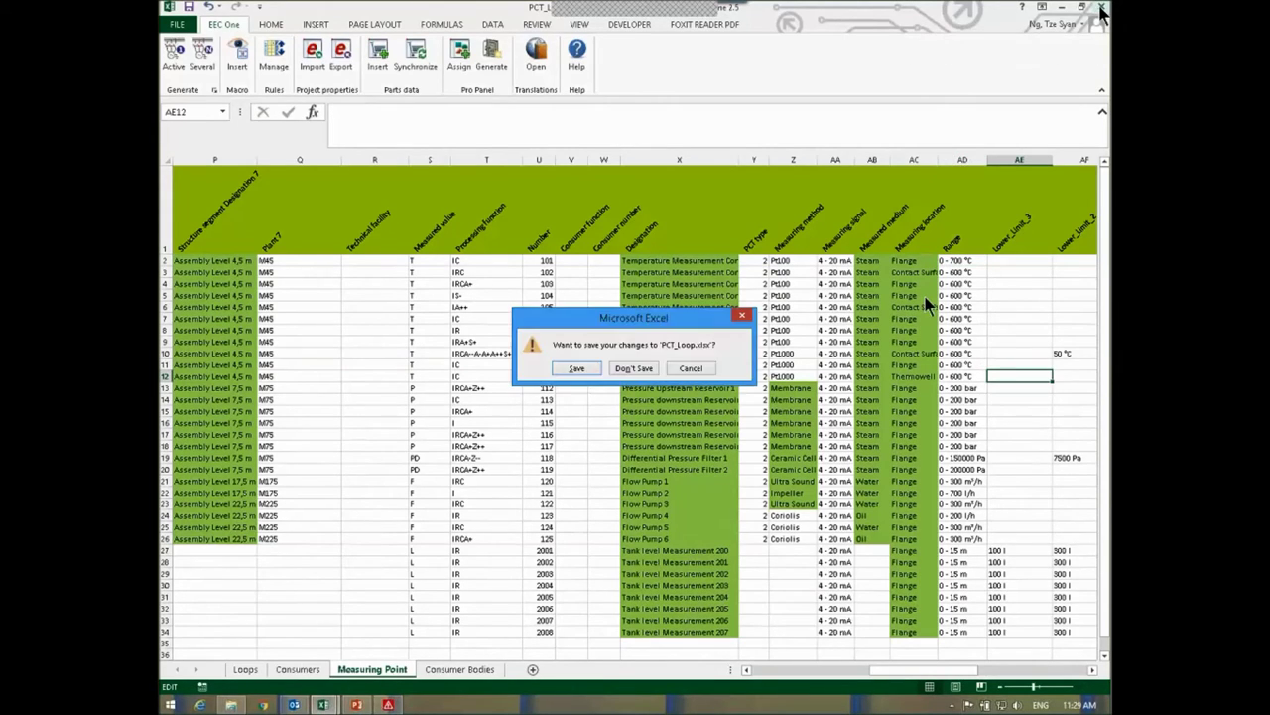
left_click(572, 368)
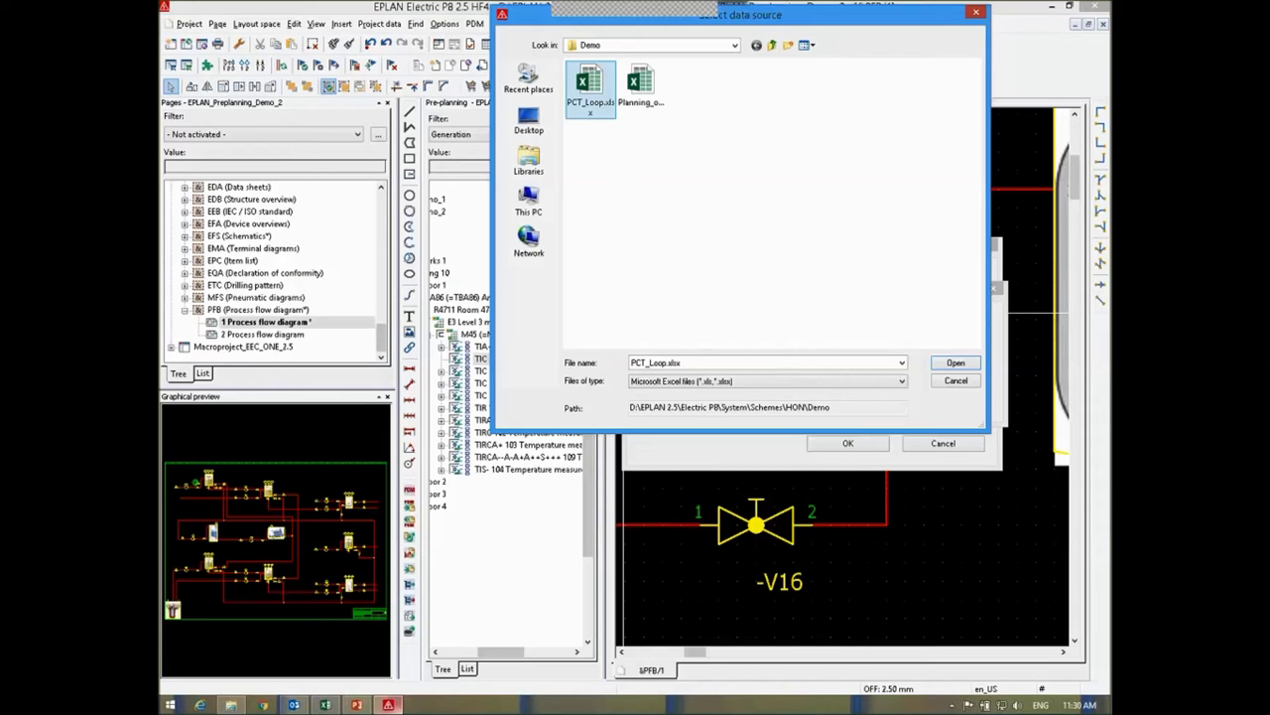
left_click(388, 705)
left_click(955, 364)
- Confirm the Loops$ table and run the import into target segment Plant1
left_click(850, 399)
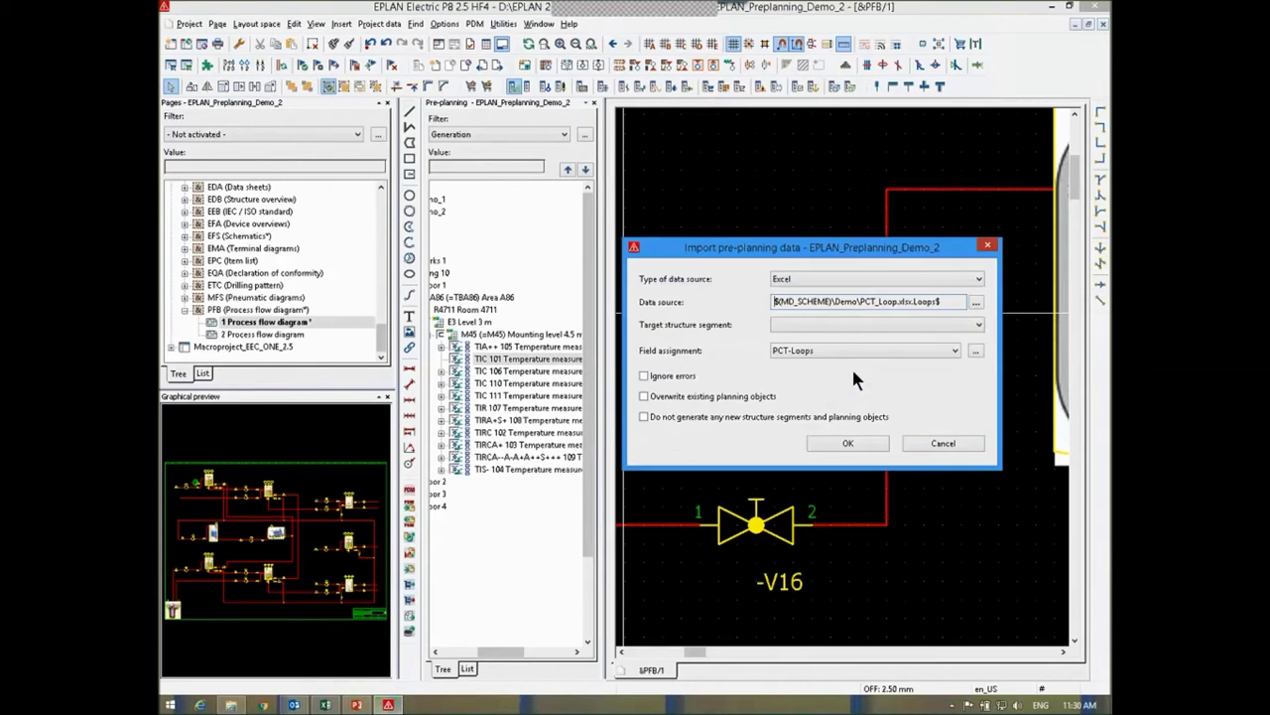
left_click(843, 323)
left_click(837, 354)
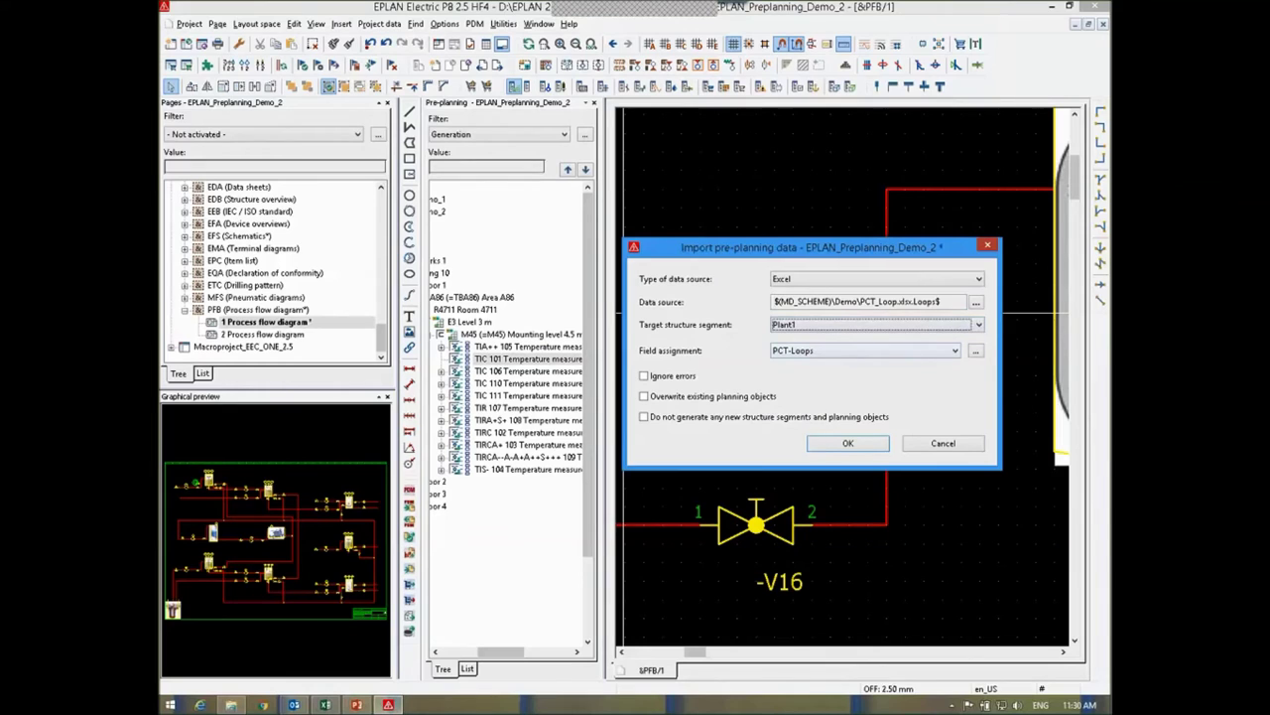
left_click(818, 443)
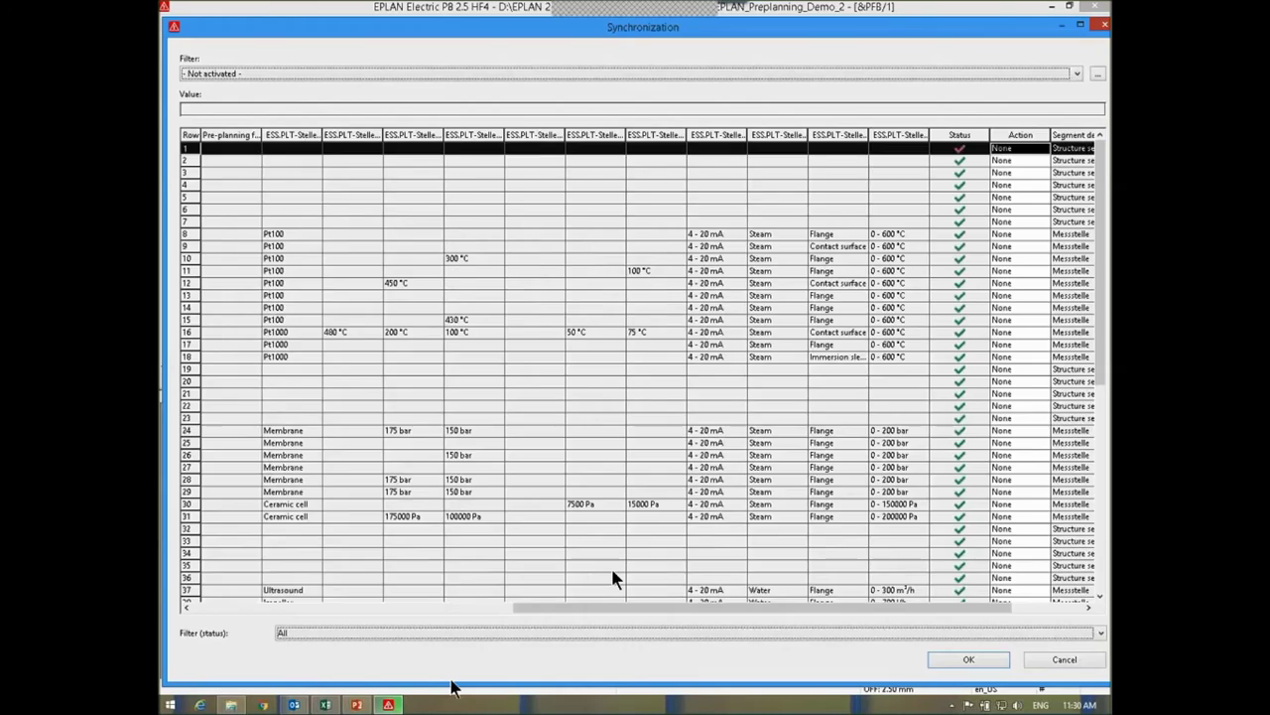
- Check the Changed and Identical rows with the status filter, then accept the synchronization
left_click(463, 633)
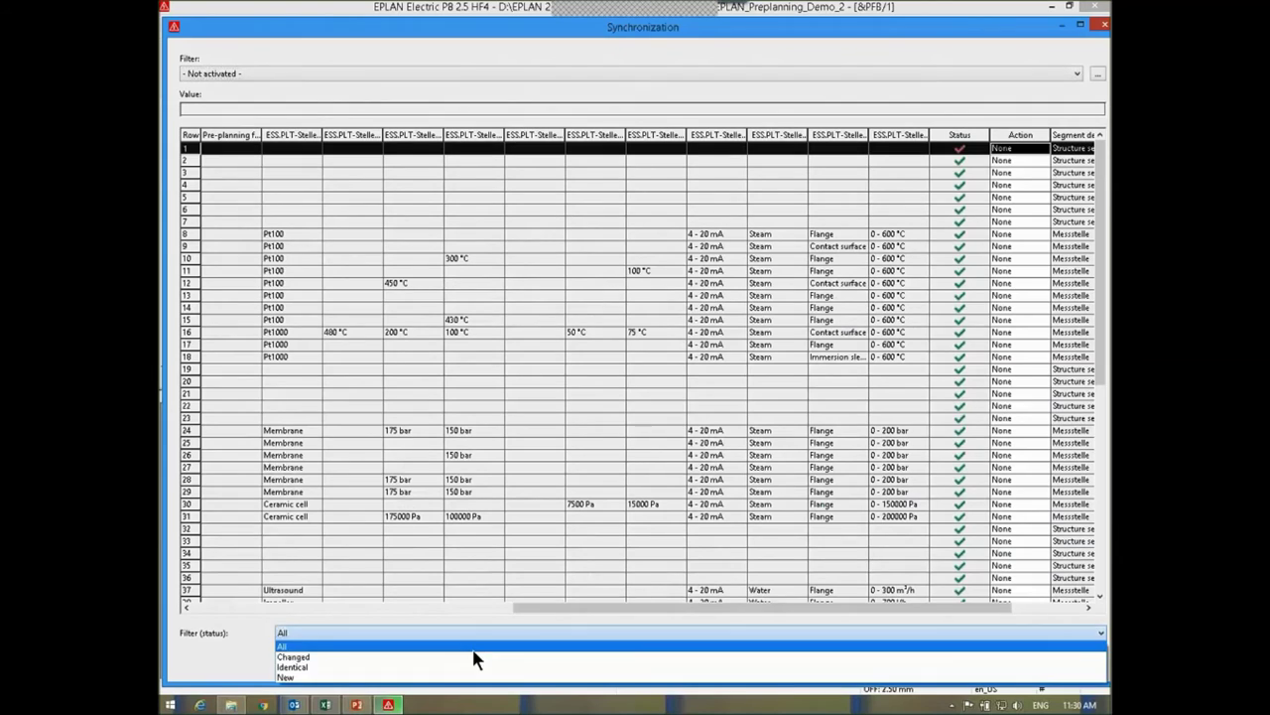
left_click(475, 661)
left_click(505, 629)
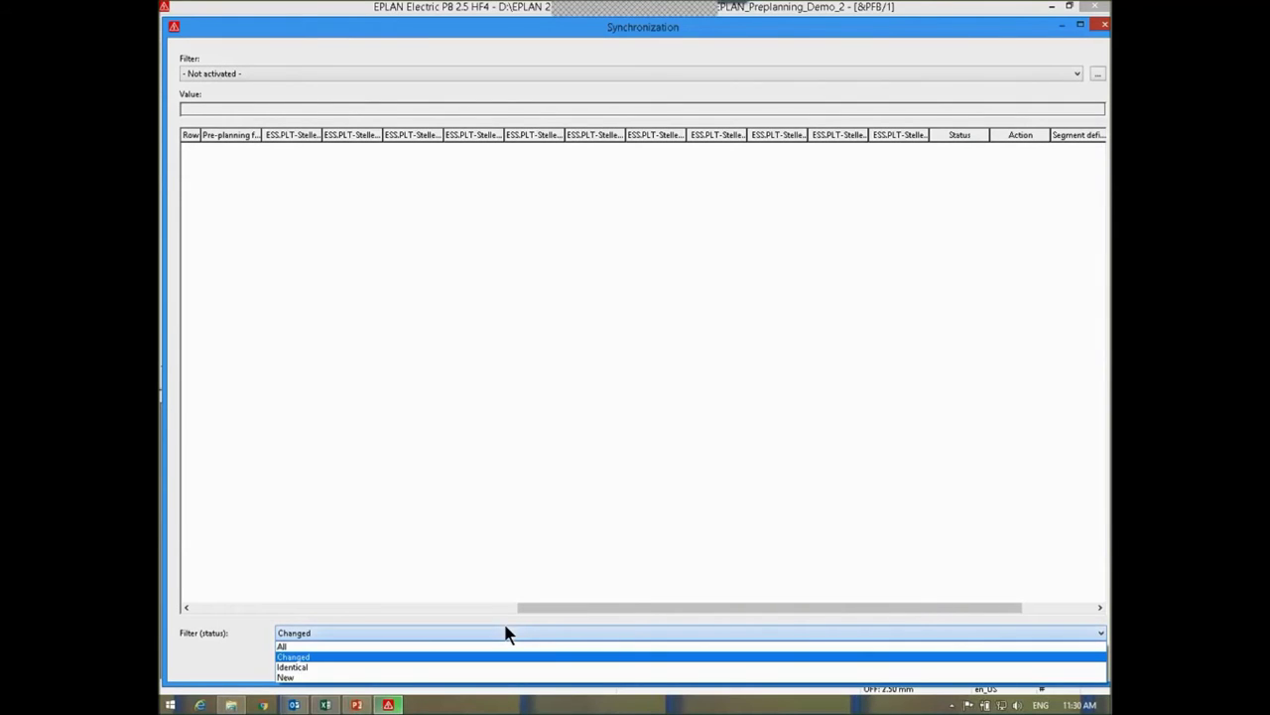
left_click(517, 668)
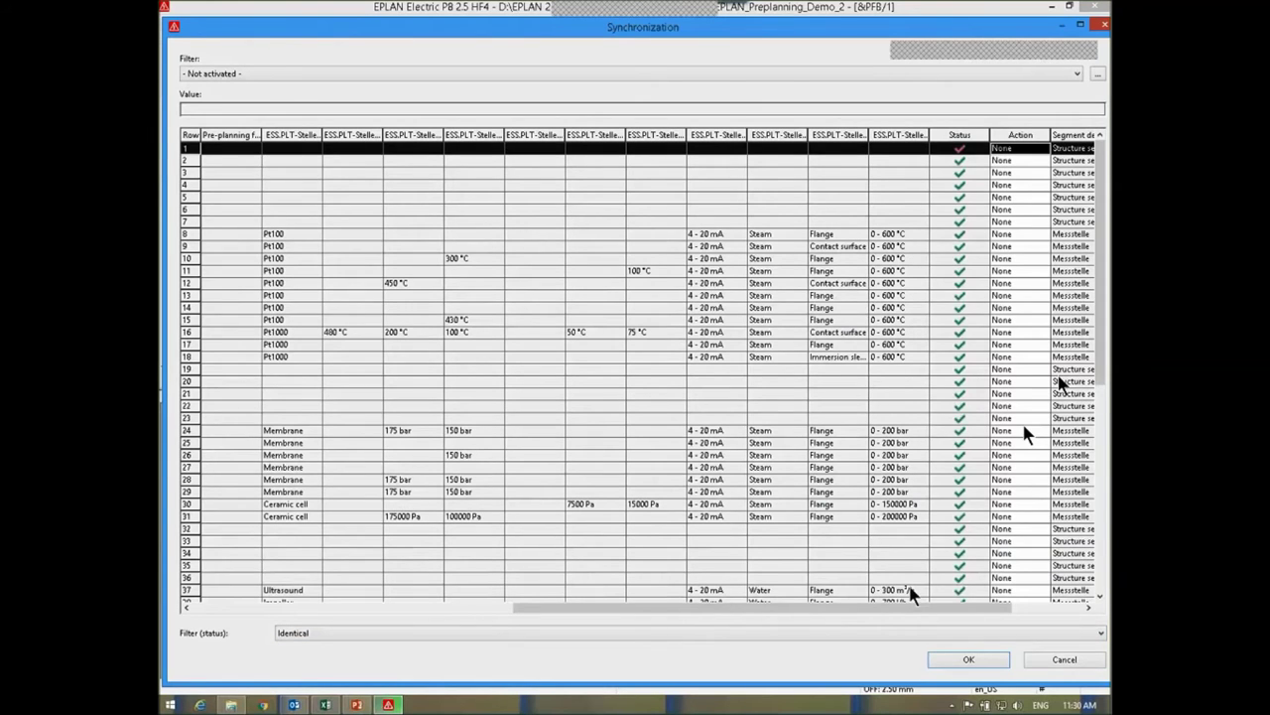
scroll(1091, 442, "down", 2)
scroll(1091, 475, "down", 9)
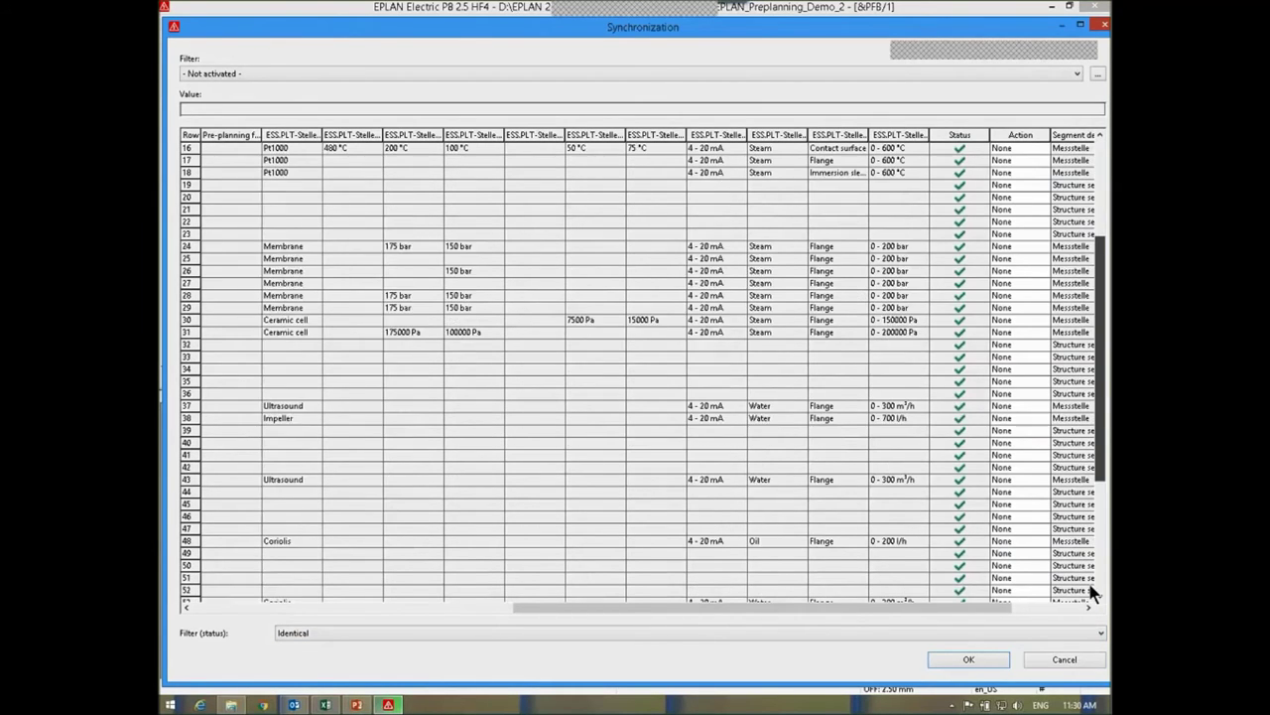
left_click(625, 633)
left_click(610, 656)
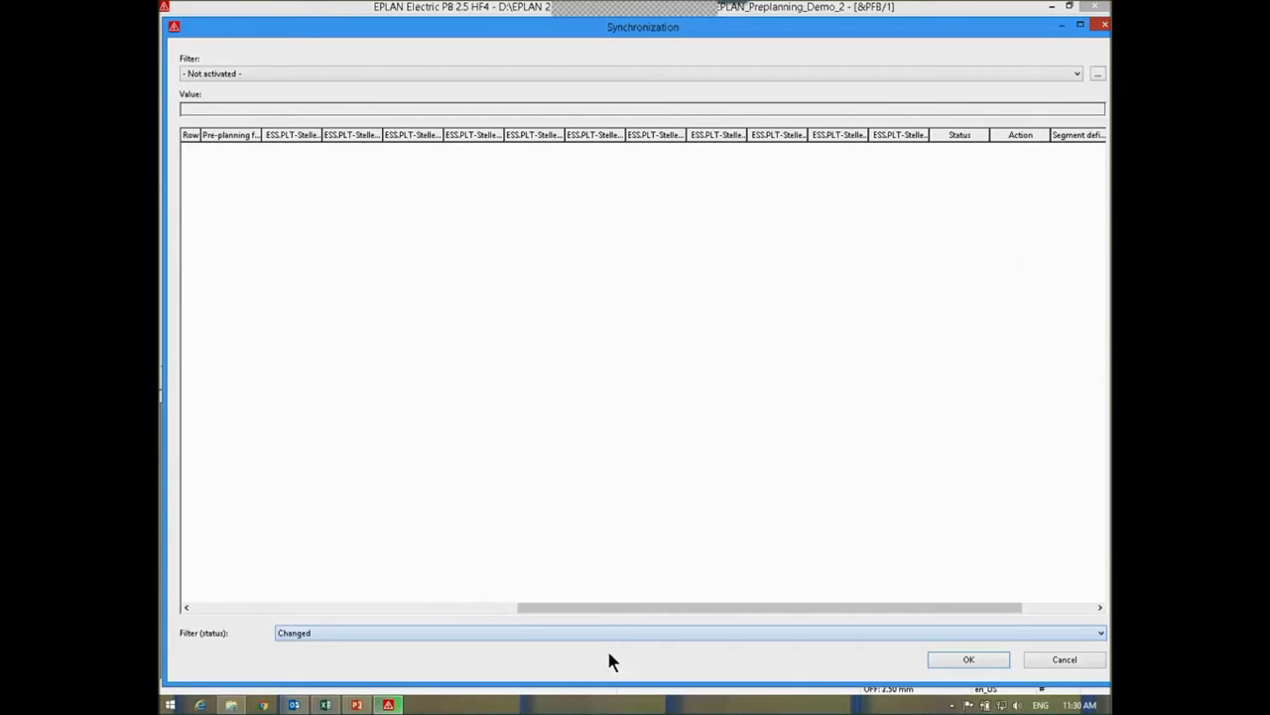
left_click(969, 661)
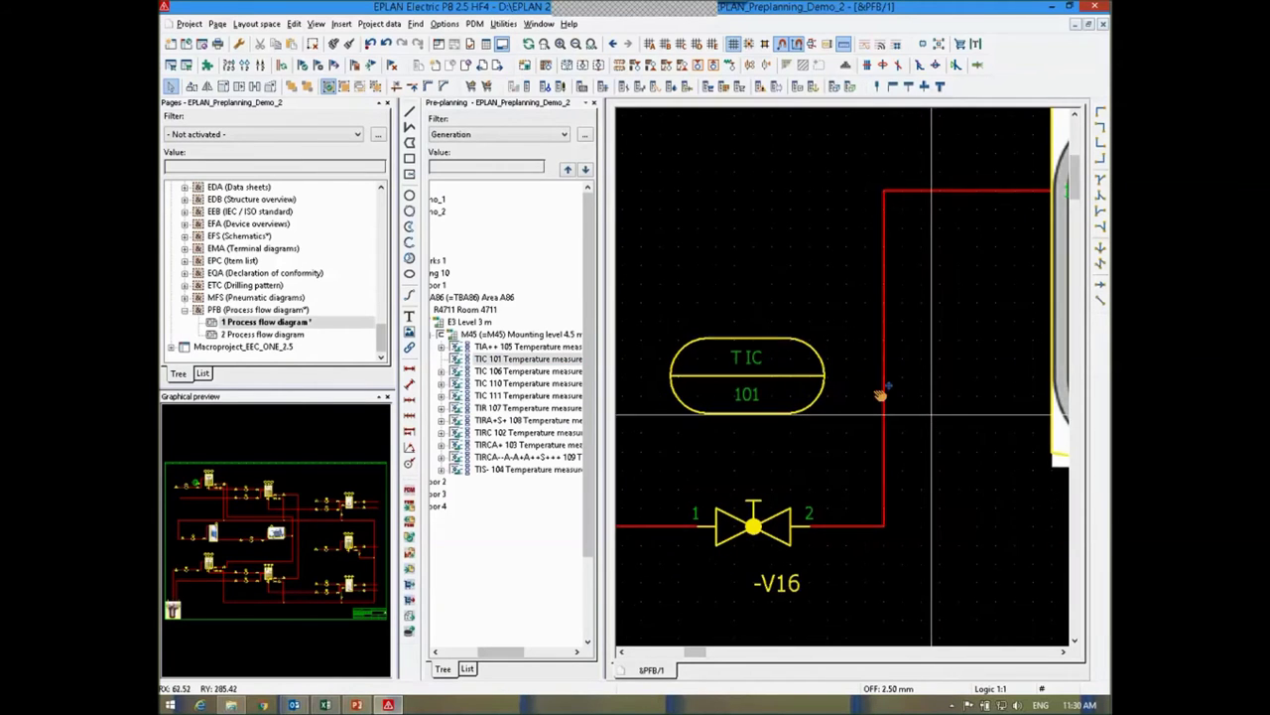
- Switch to the PowerPoint presentation's Preplanning slide
scroll(882, 397, "down", 2)
scroll(881, 372, "down", 1)
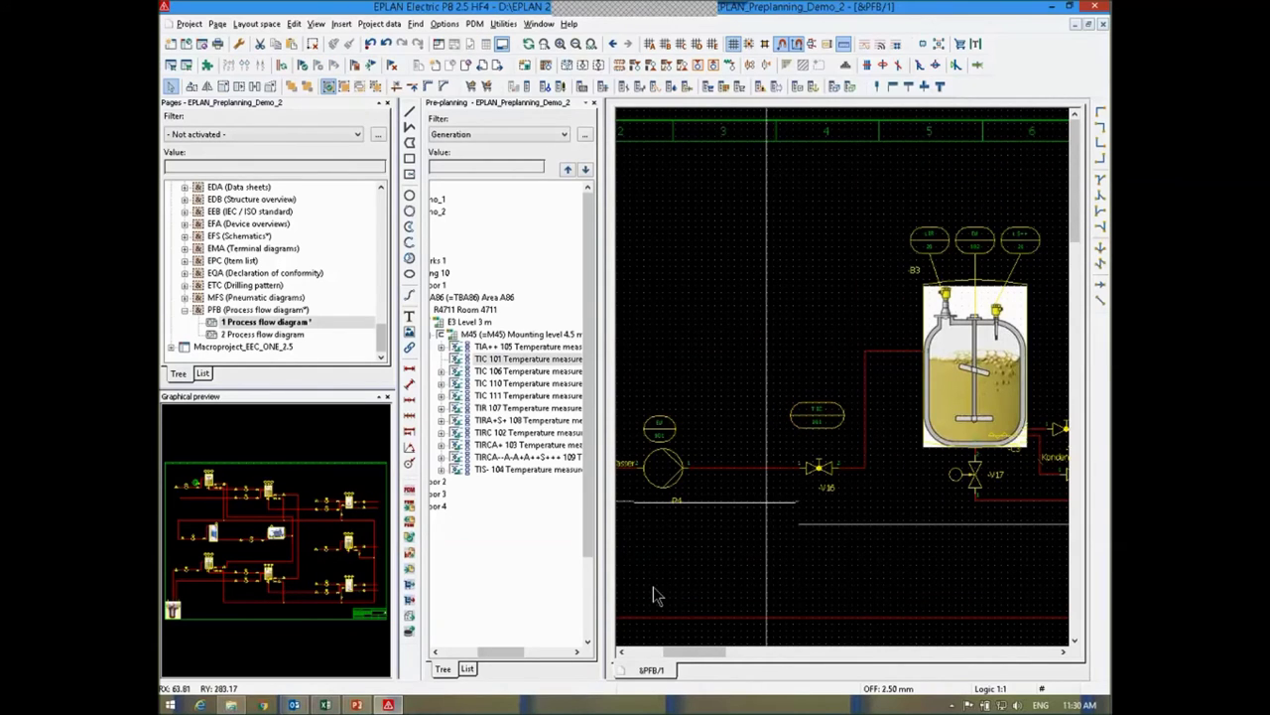
left_click(357, 705)
scroll(228, 576, "down", 3)
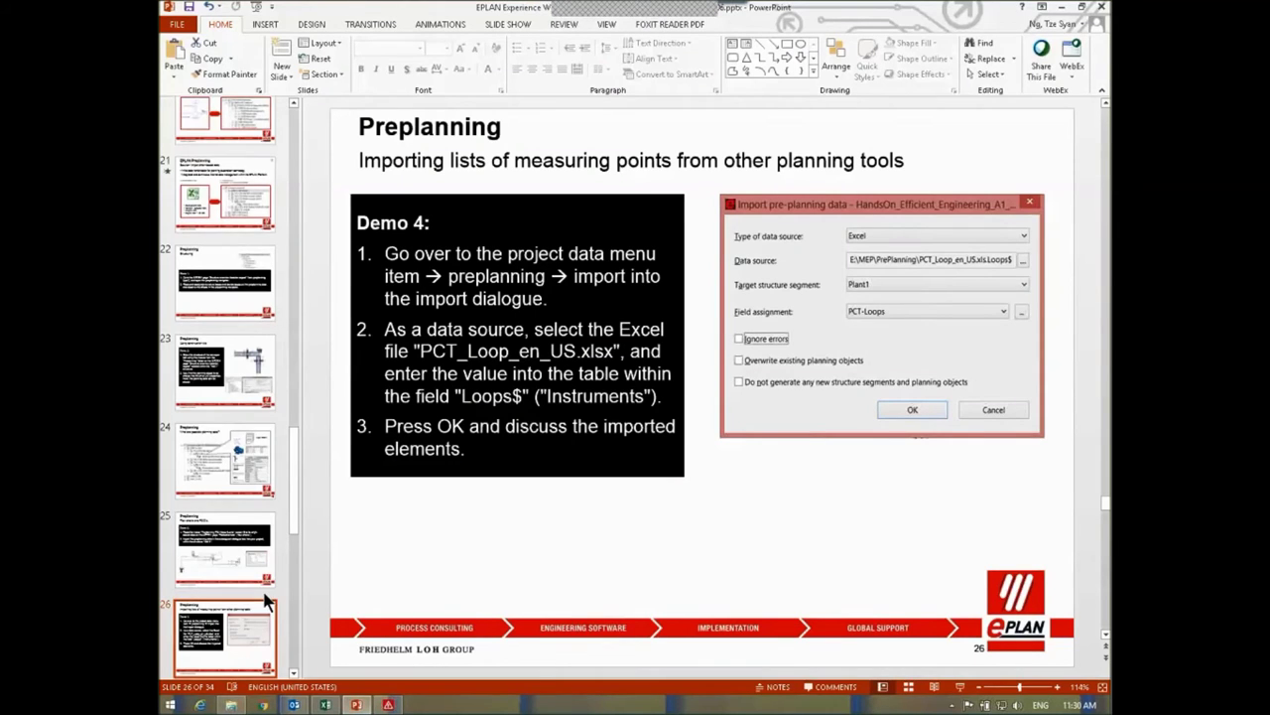
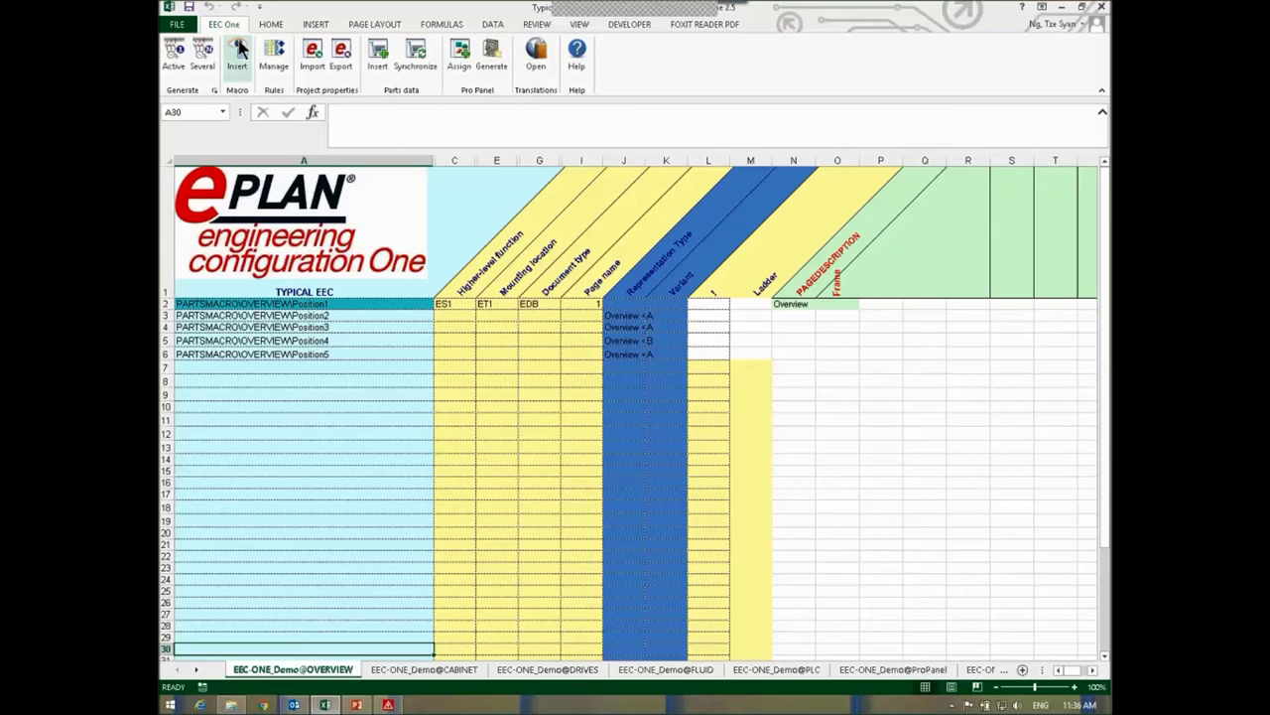
- Open the macro browser and enter the #### separator in cell A8
left_click(239, 50)
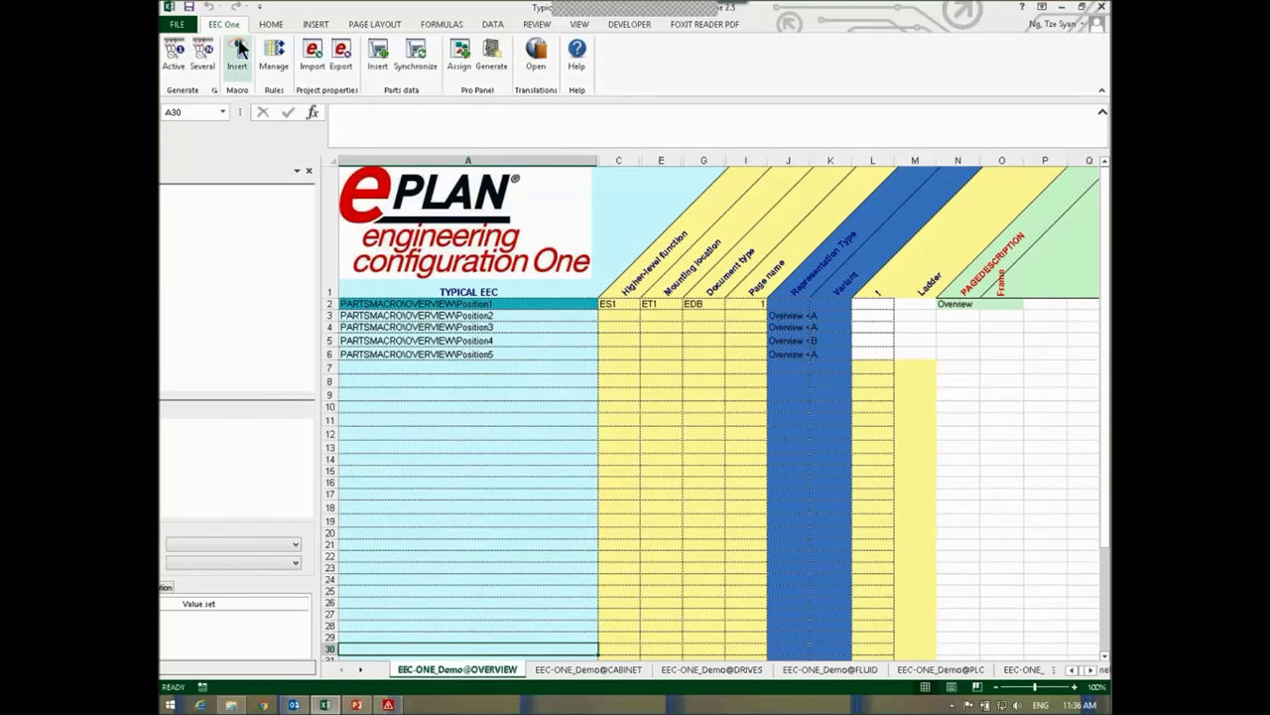
left_click(483, 379)
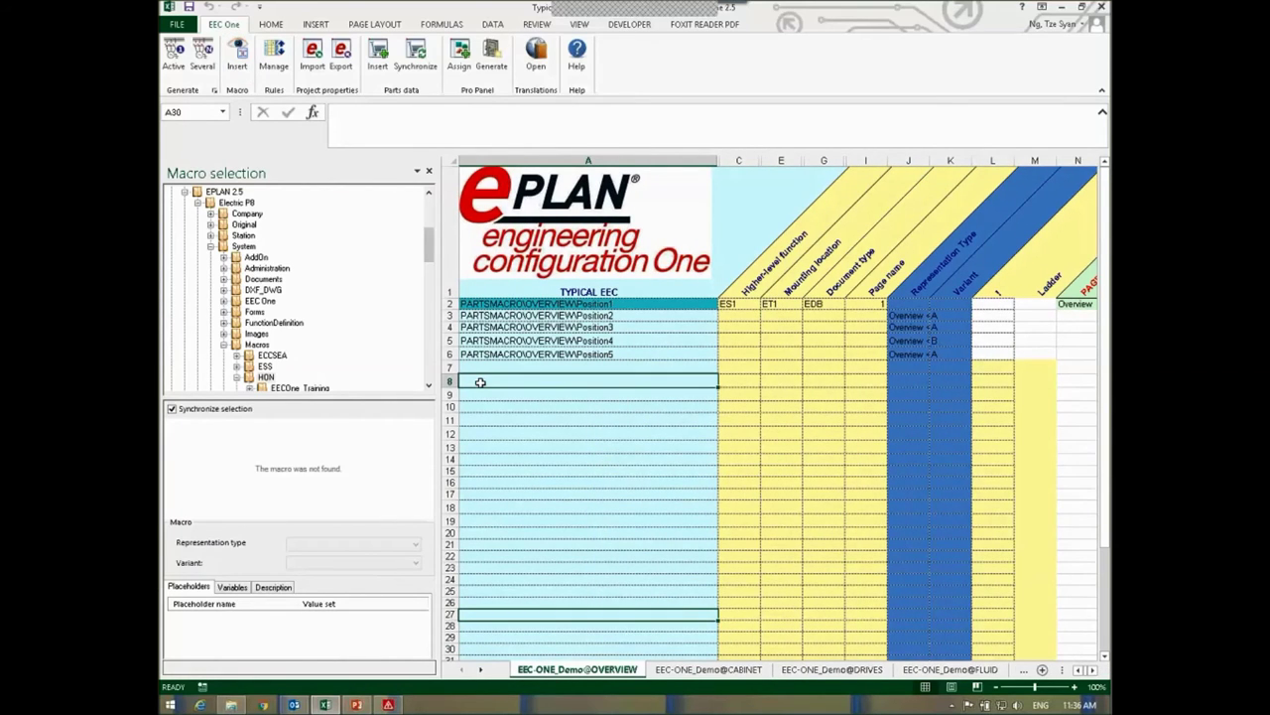
type("####")
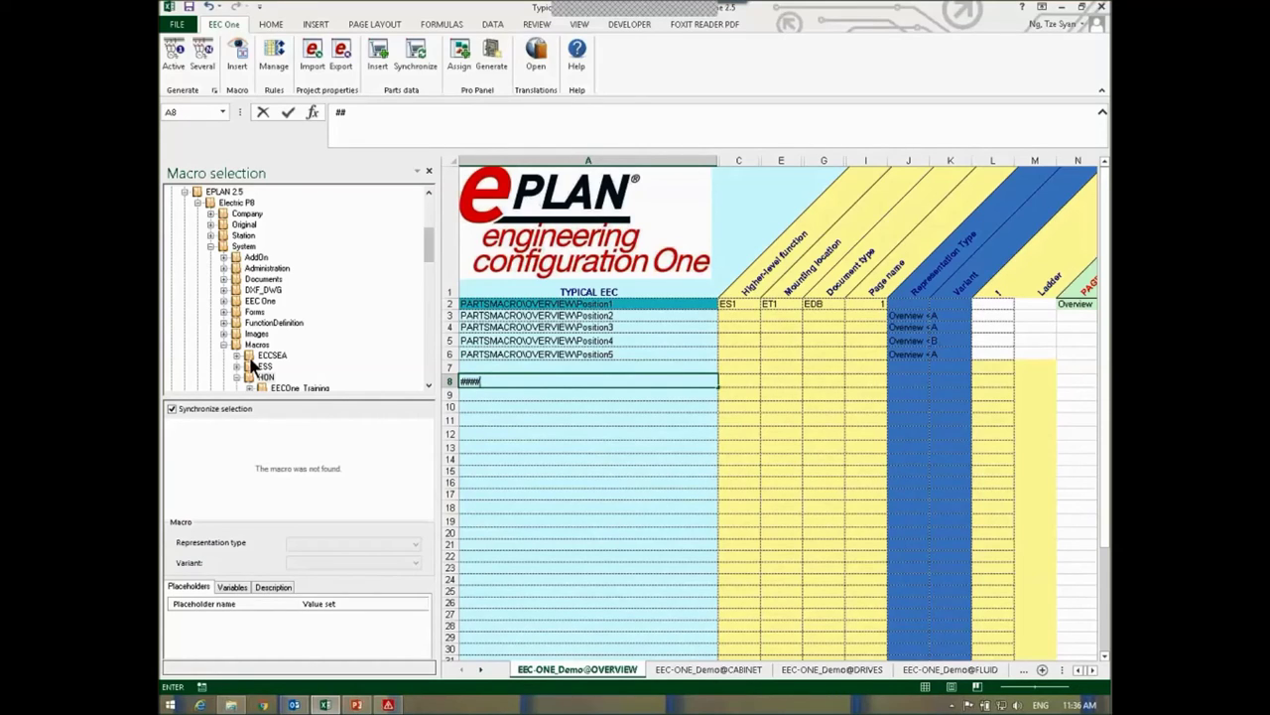
left_click(499, 392)
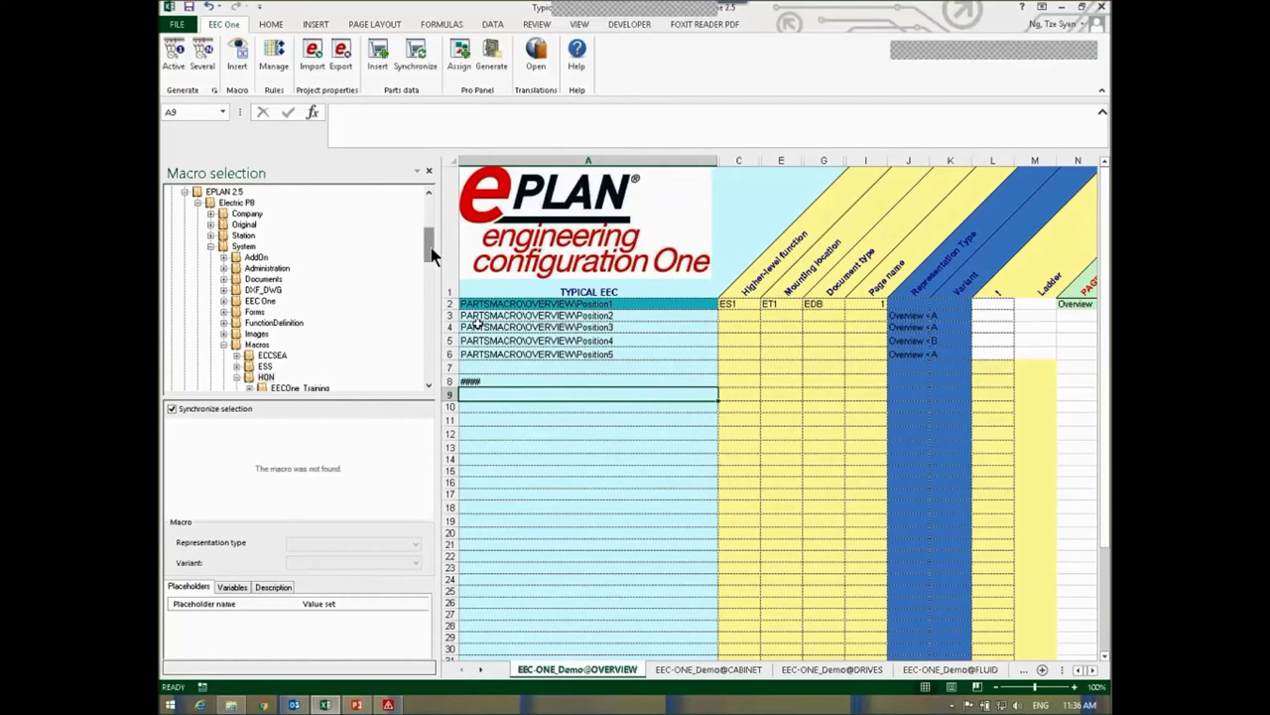
- Expand PARTSMACRO > OVERVIEW, preview Position1, 3 and 4, and place Position1 in row 9
scroll(403, 285, "down", 5)
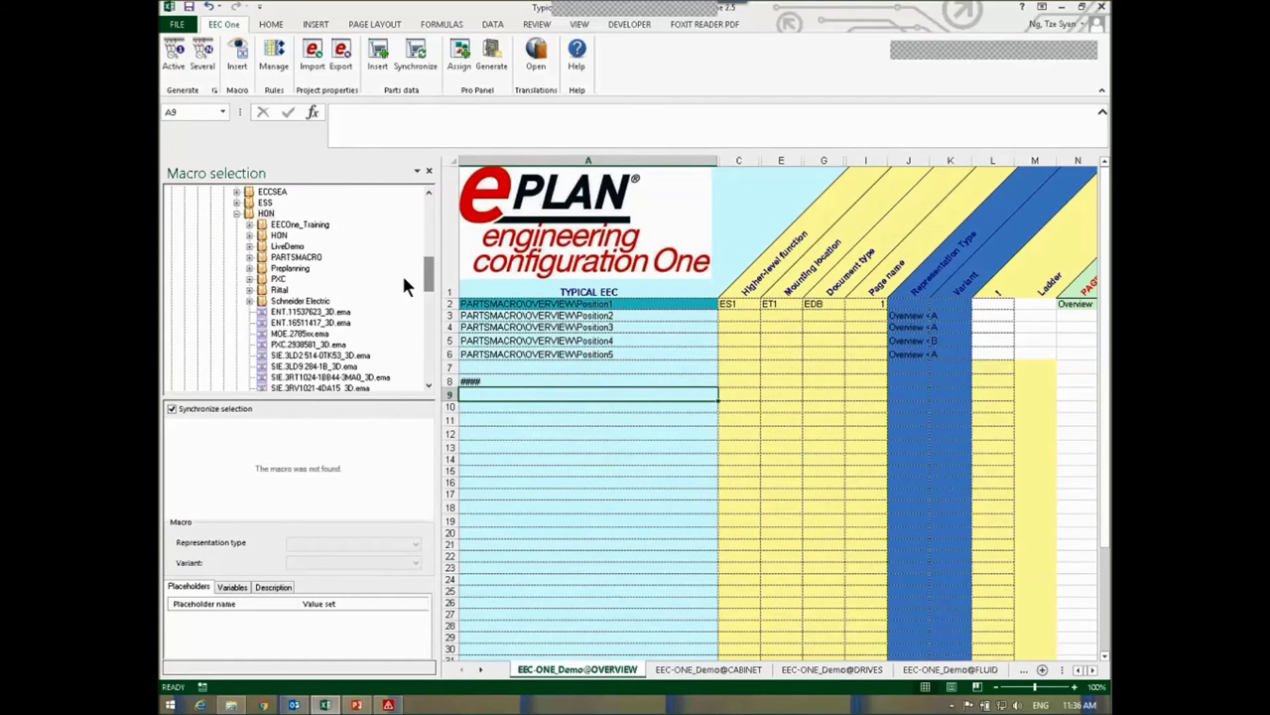
left_click(249, 256)
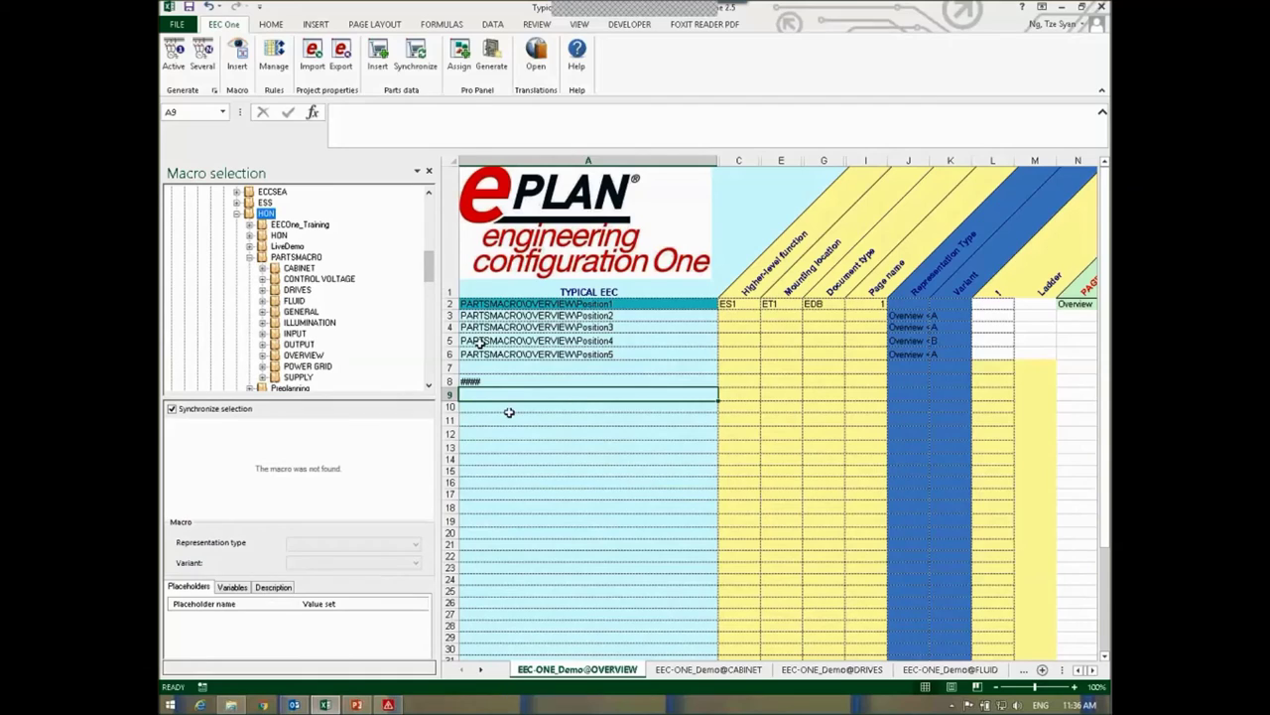
left_click(263, 269)
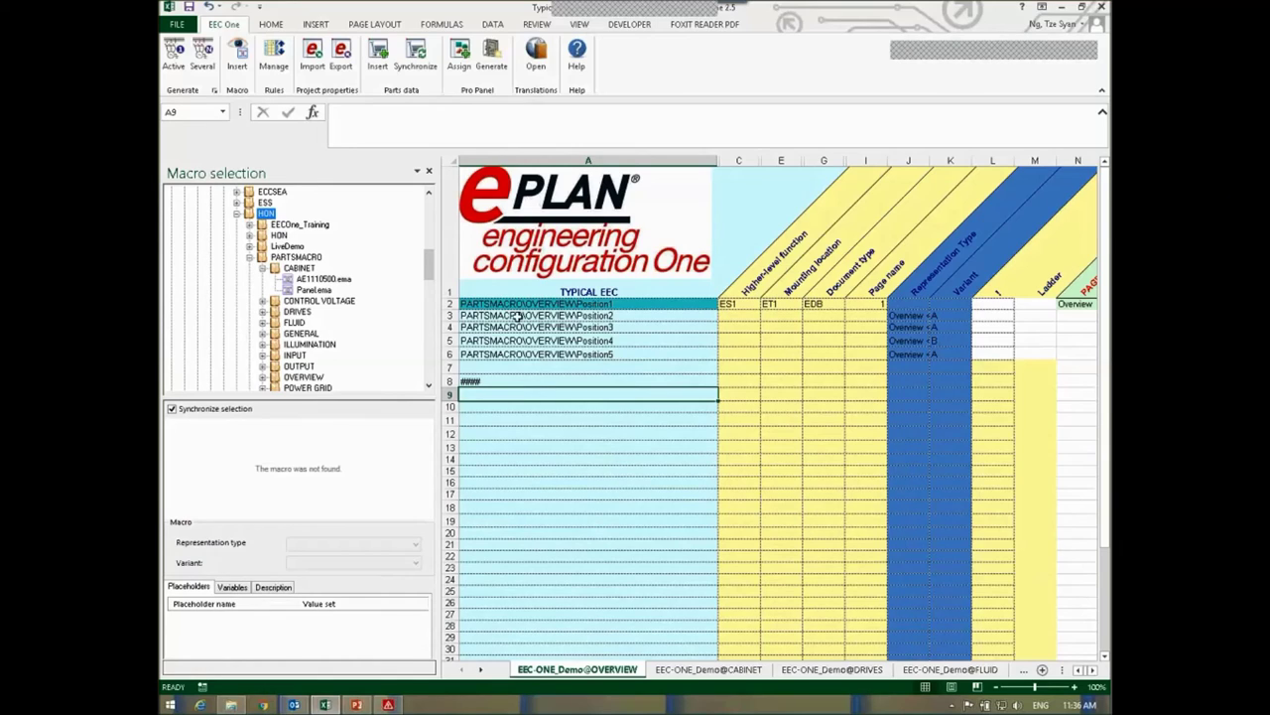
left_click(263, 377)
left_click(318, 333)
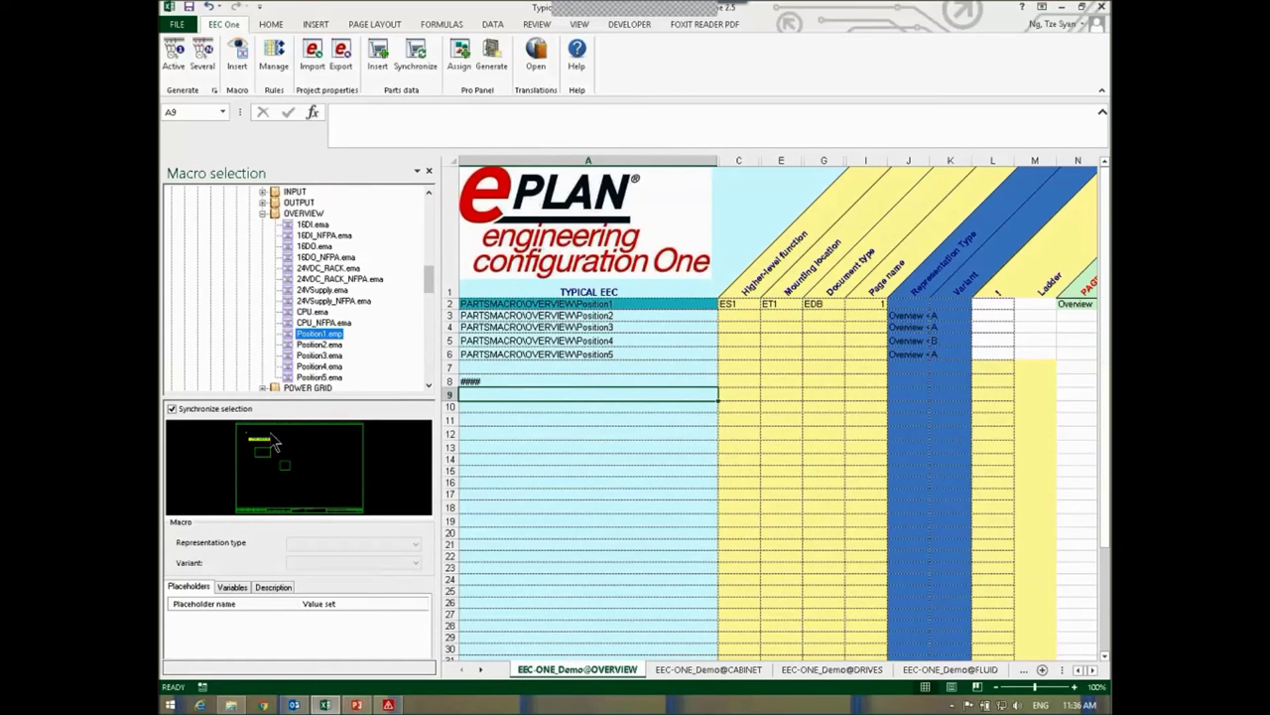
left_click(329, 355)
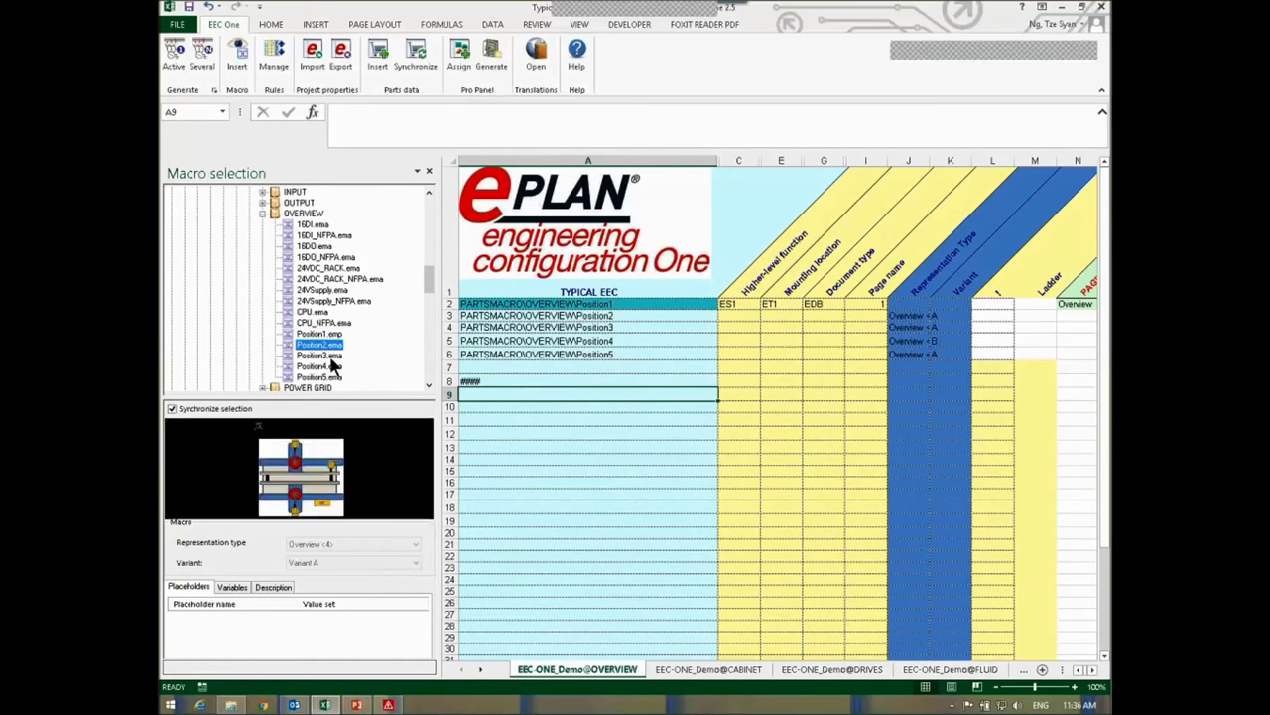
left_click(331, 367)
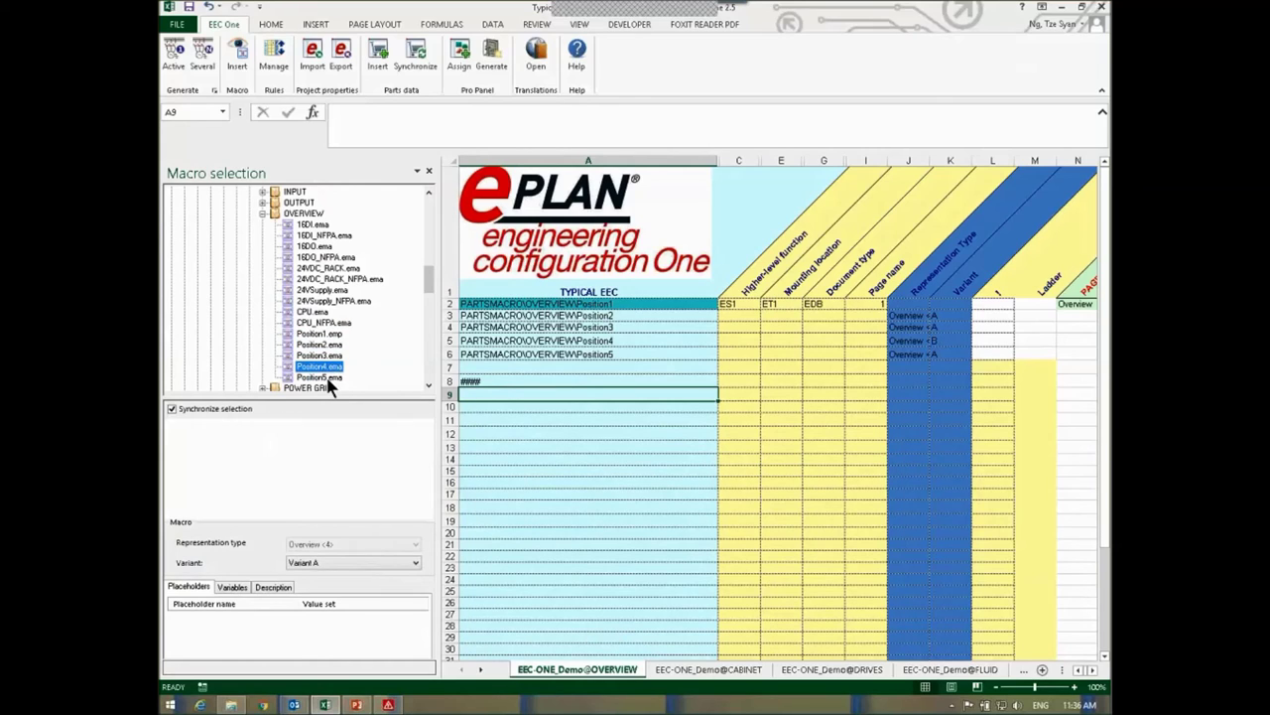
left_click_drag(327, 378, 508, 397)
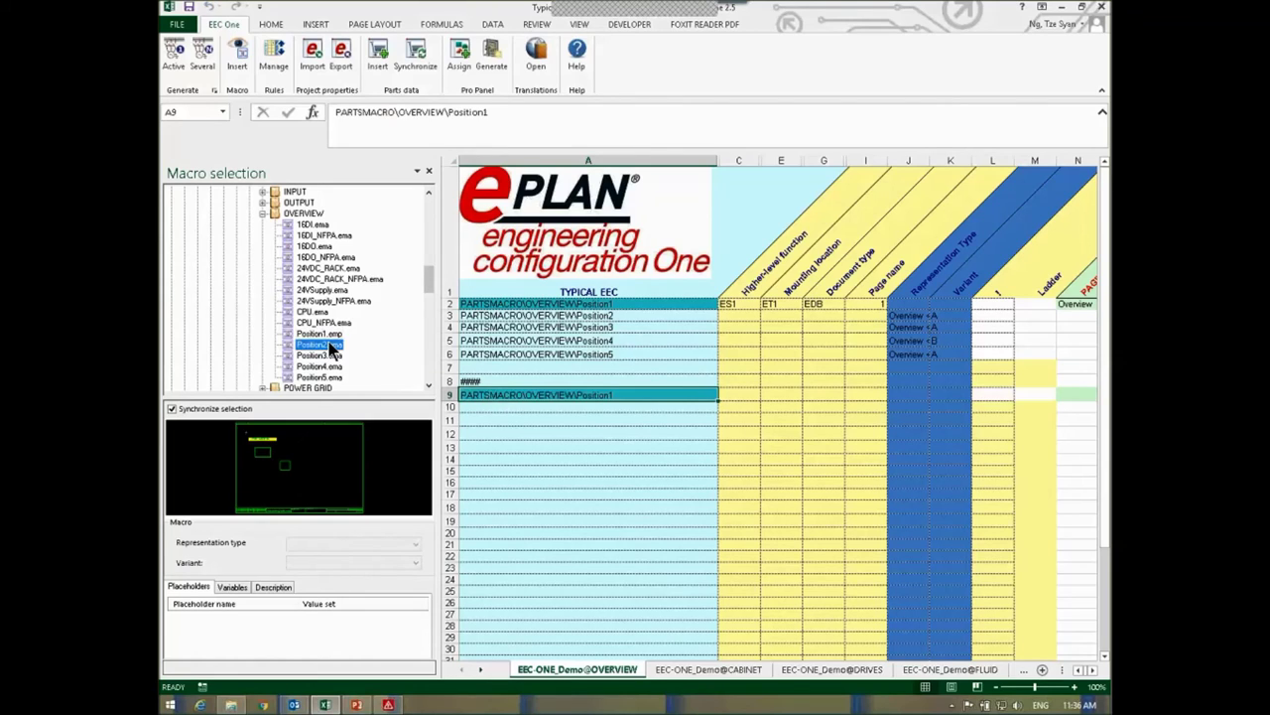
- Add the Position2, Position4 and Position5 macros to rows 10, 12 and 13
left_click_drag(319, 366, 476, 409)
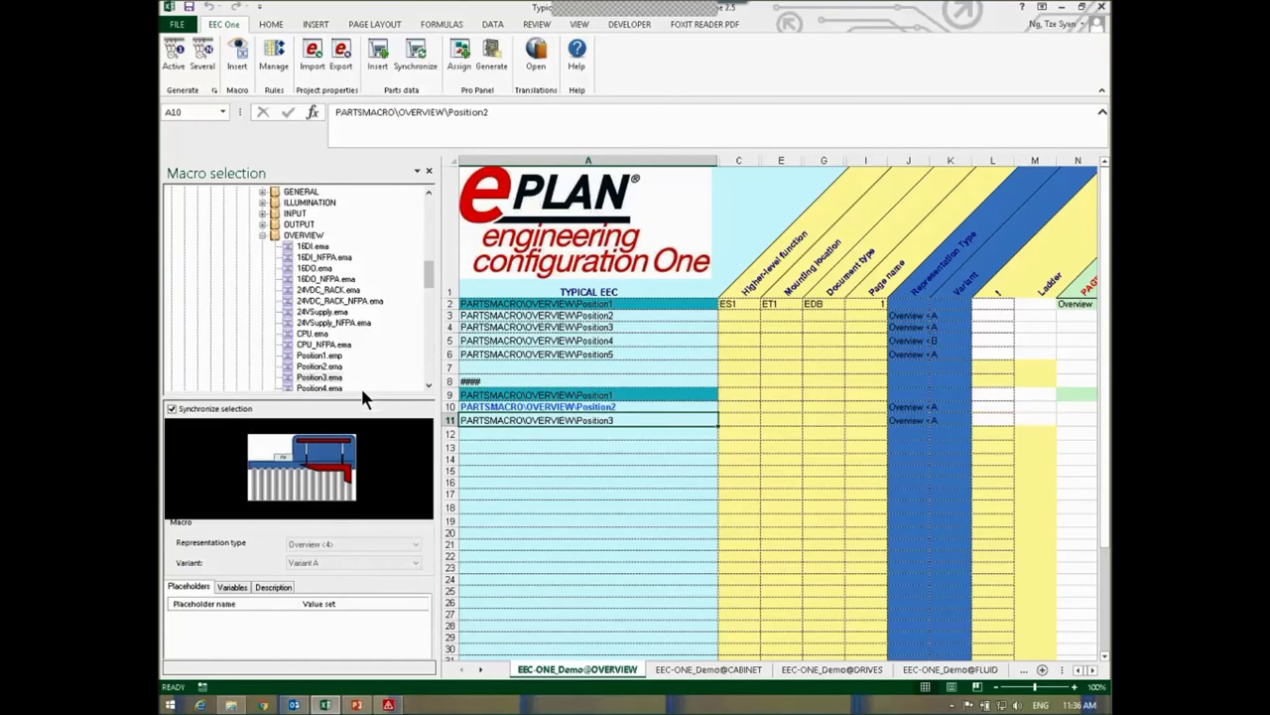
left_click_drag(327, 386, 599, 260)
left_click_drag(319, 387, 589, 266)
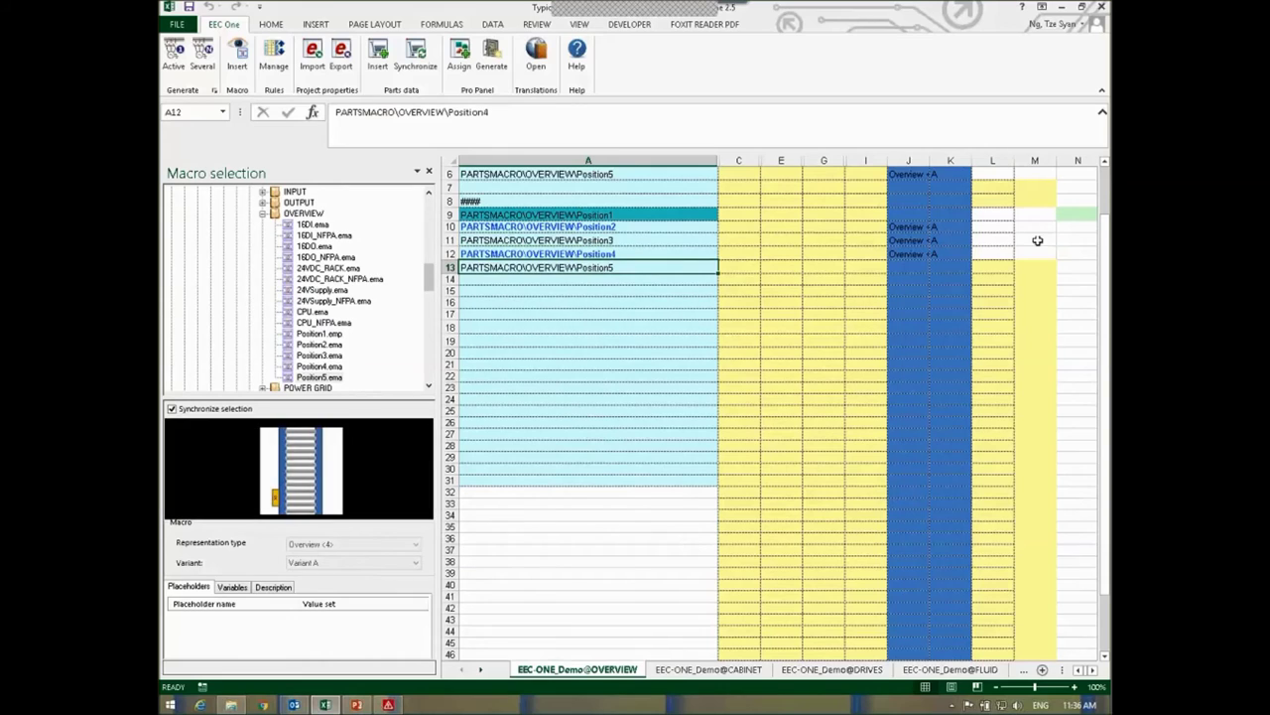
left_click(926, 276)
scroll(926, 273, "up", 2)
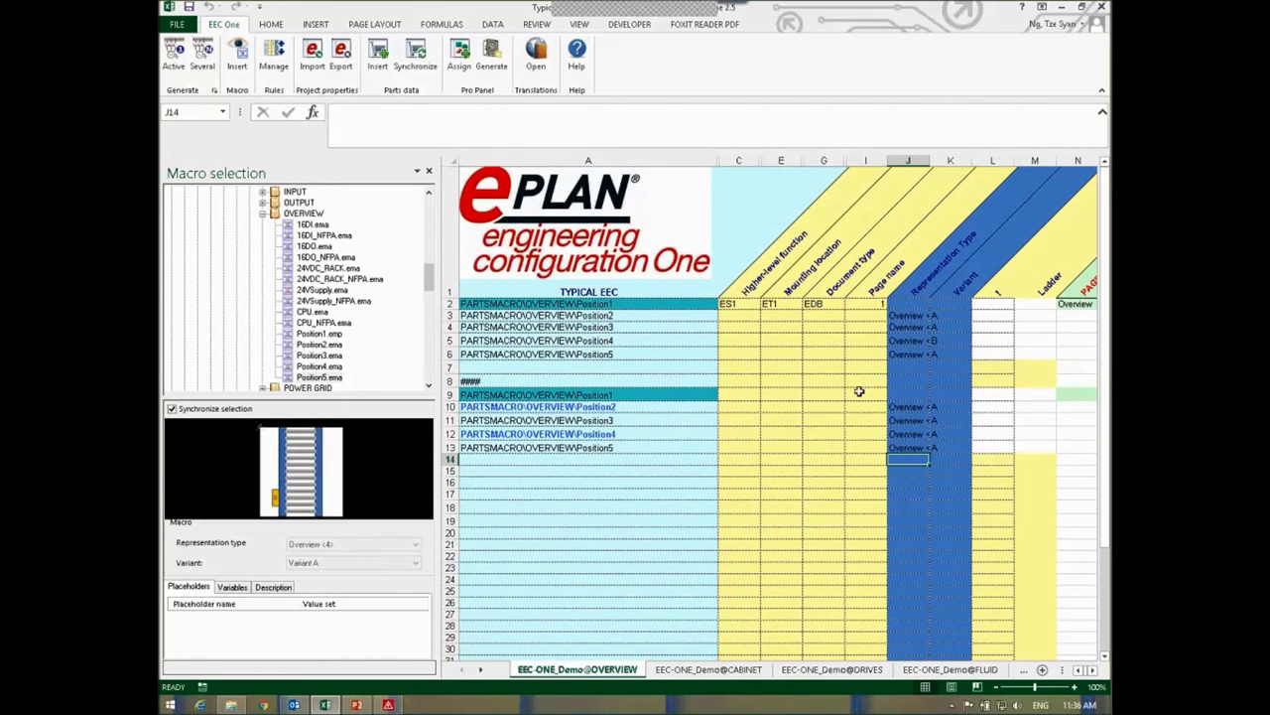
- Enter page 2 in I9 and description 'Testing' in N9, then switch to EPLAN
left_click(859, 392)
type("2")
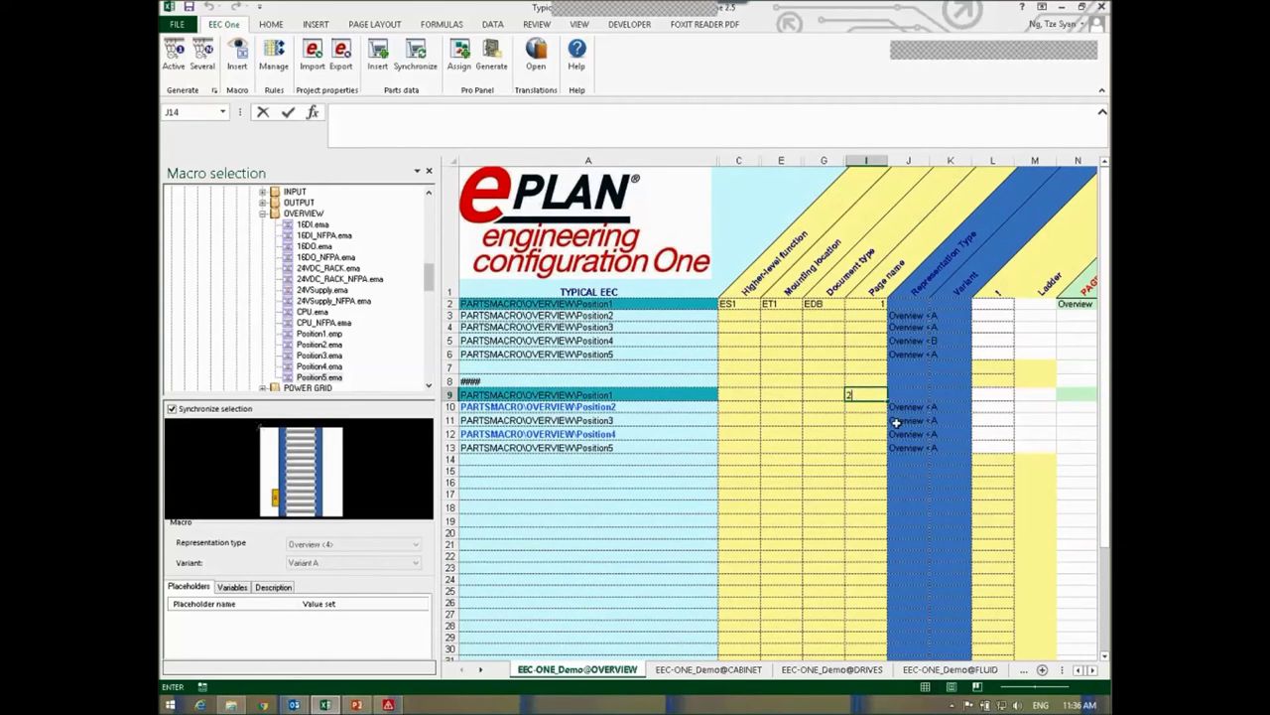
left_click(979, 395)
left_click(1092, 670)
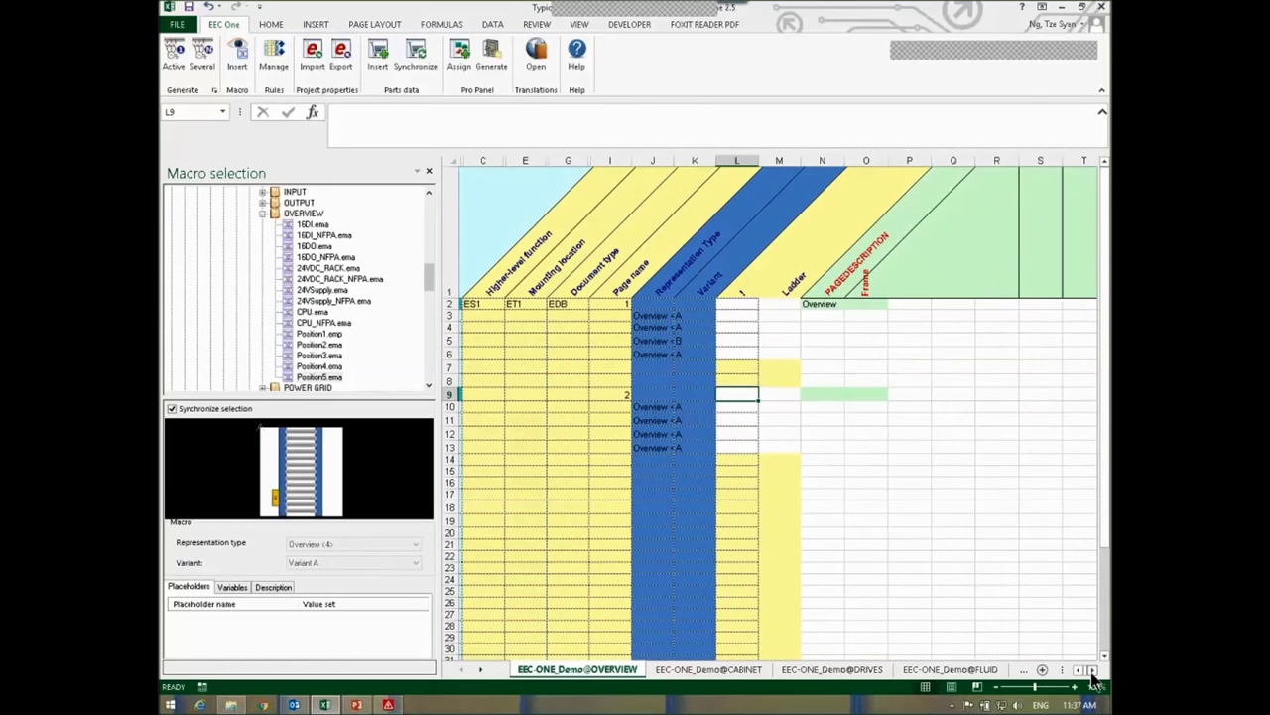
left_click(809, 392)
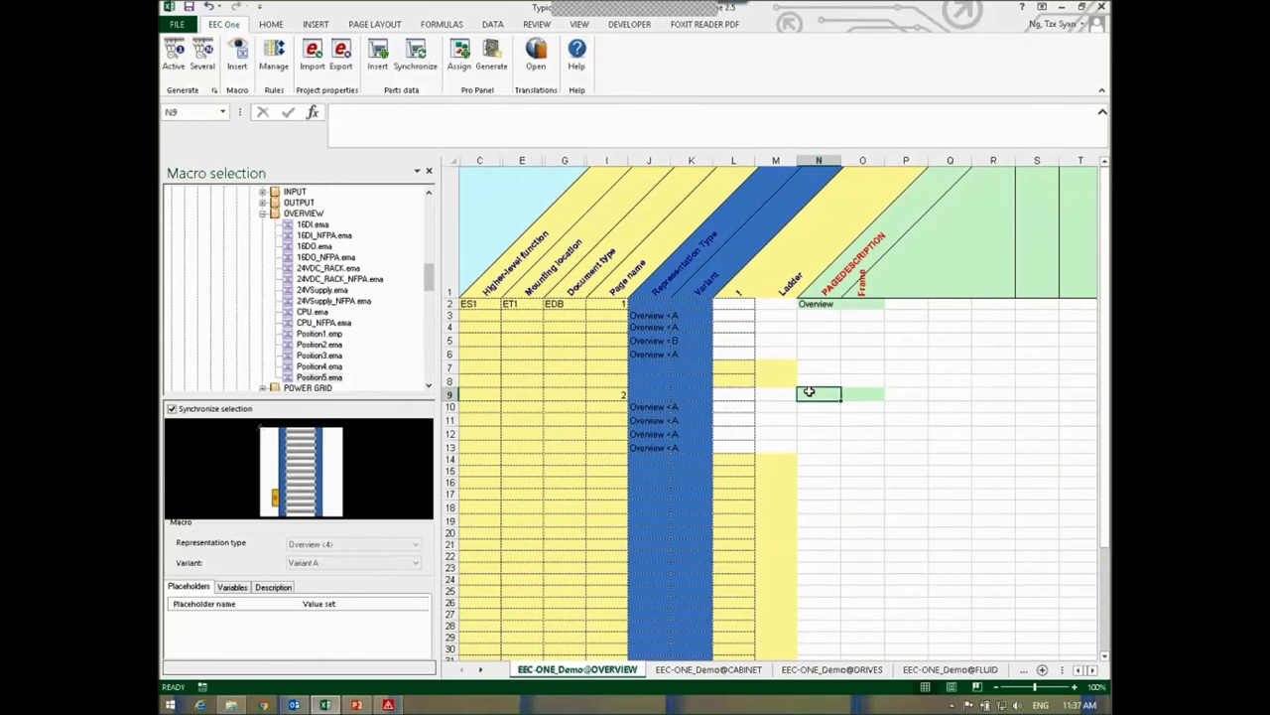
type("Testing")
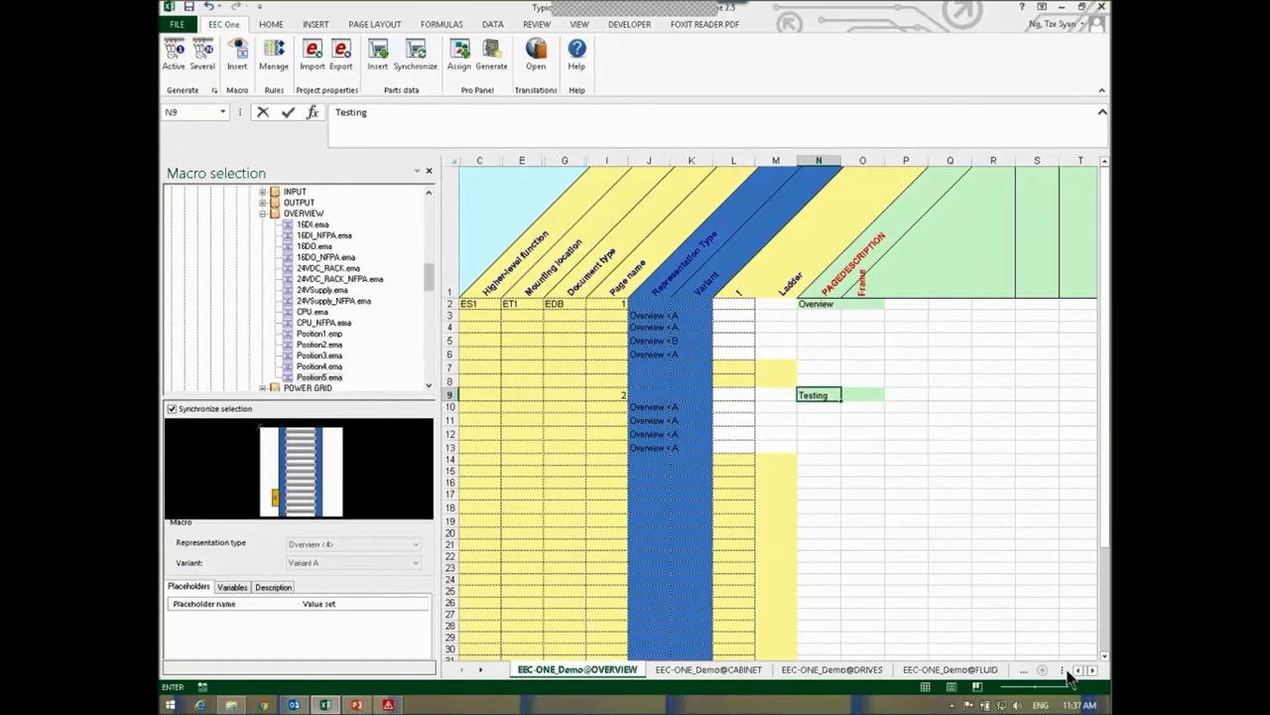
left_click(402, 697)
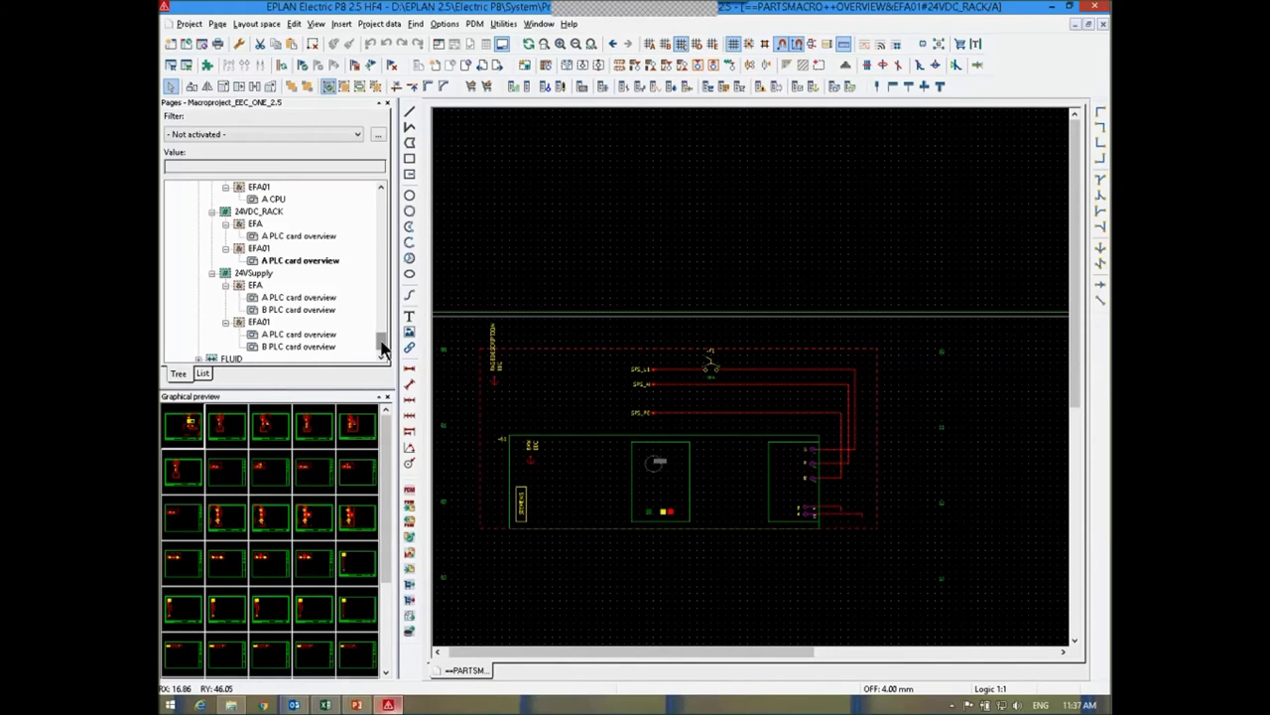
- Collapse the page tree branches, select project GEN_EEC-ONE_2.5, and return to Excel
scroll(383, 335, "up", 10)
left_click(171, 198)
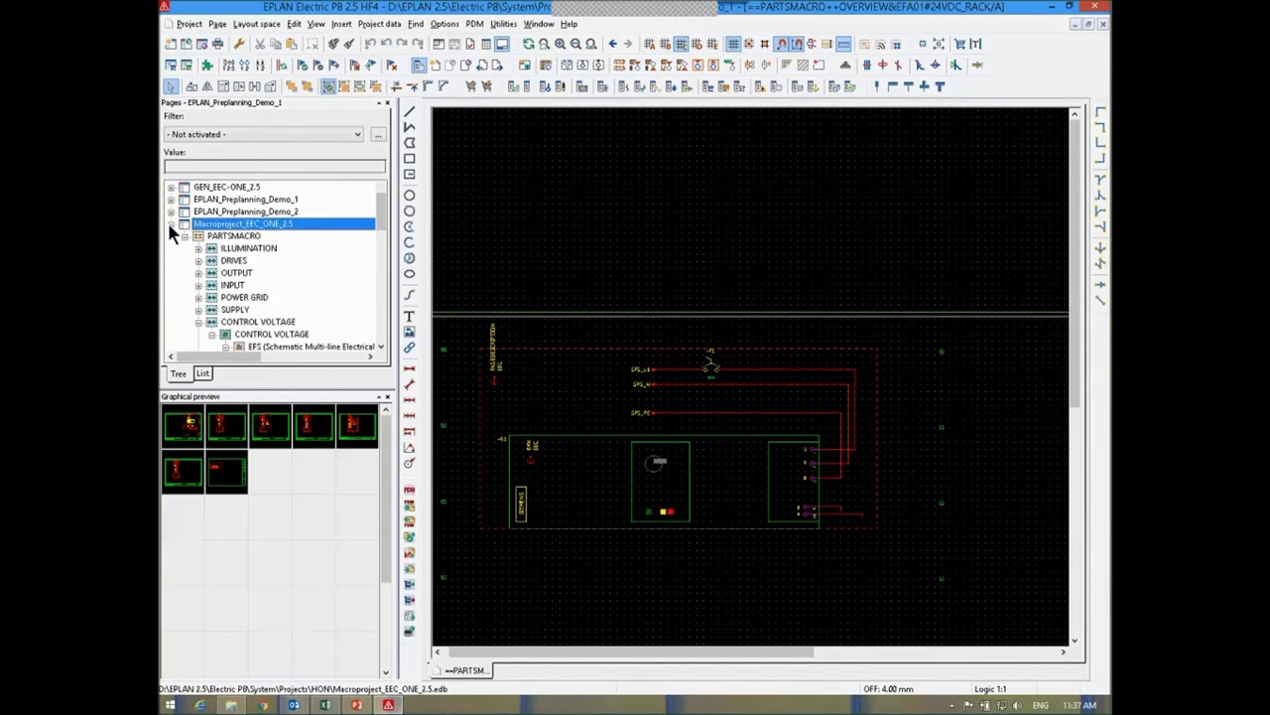
left_click(171, 224)
left_click(173, 188)
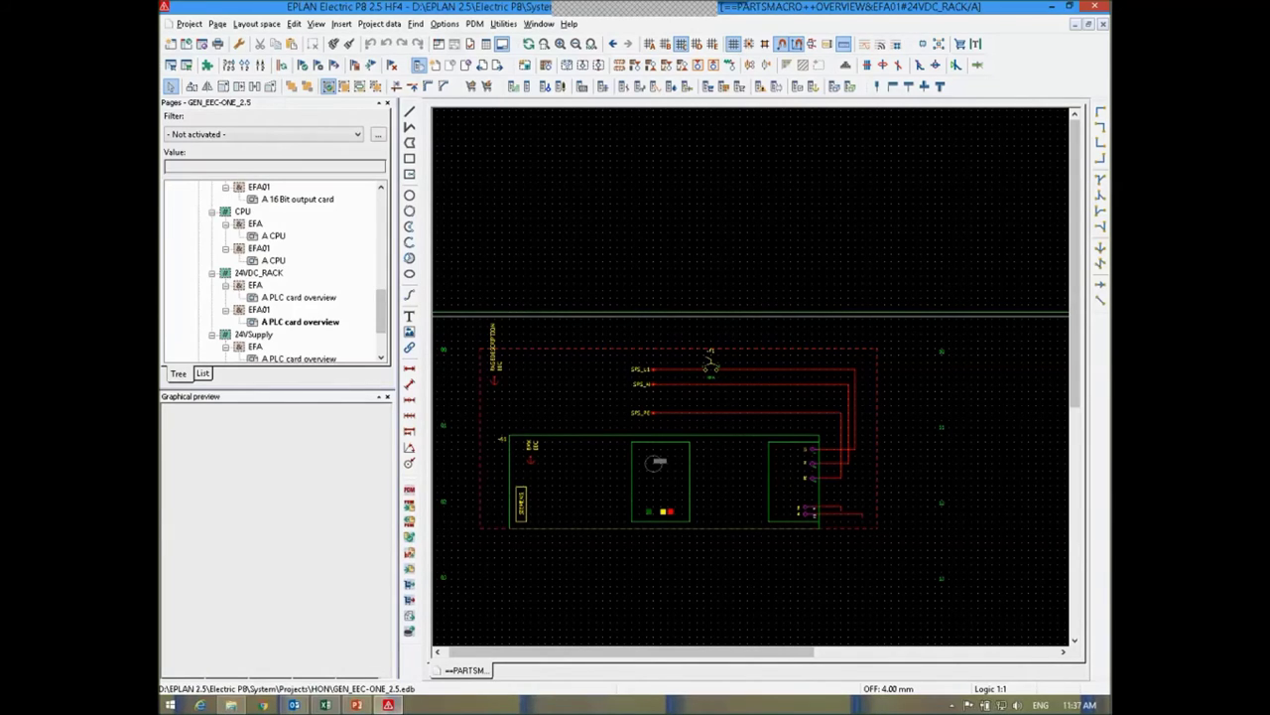
left_click_drag(383, 311, 399, 175)
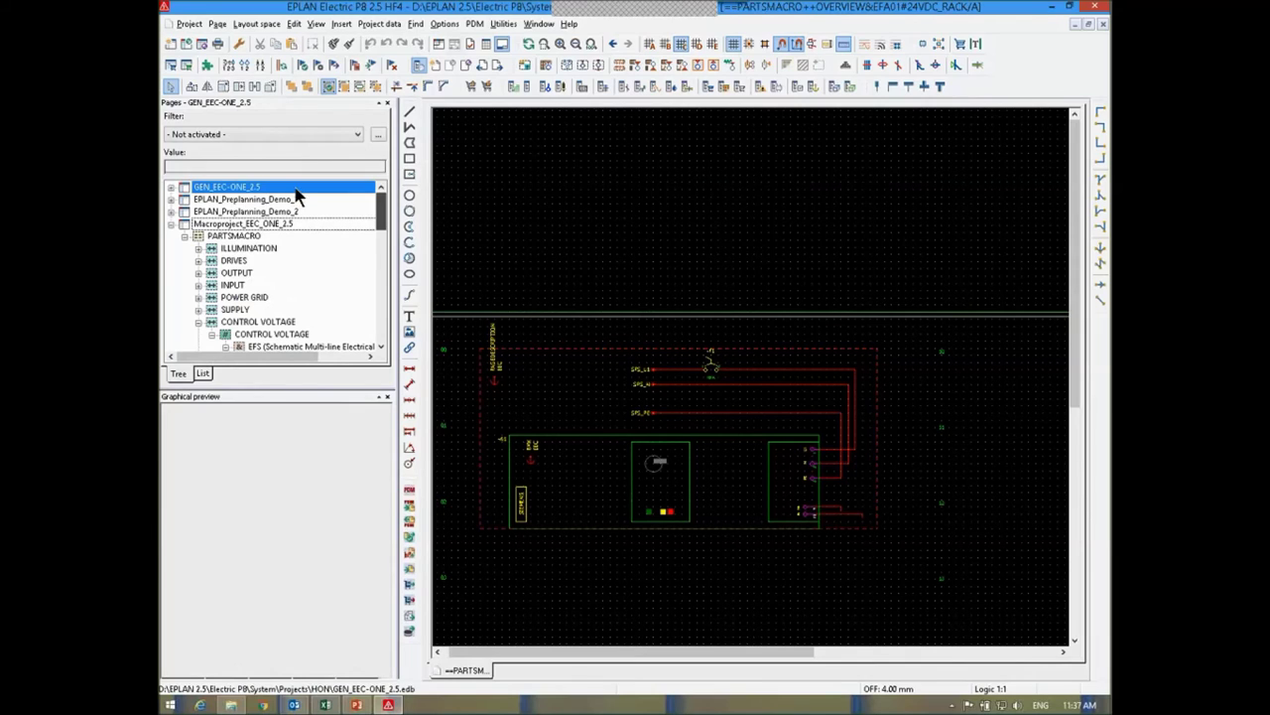
left_click(205, 190)
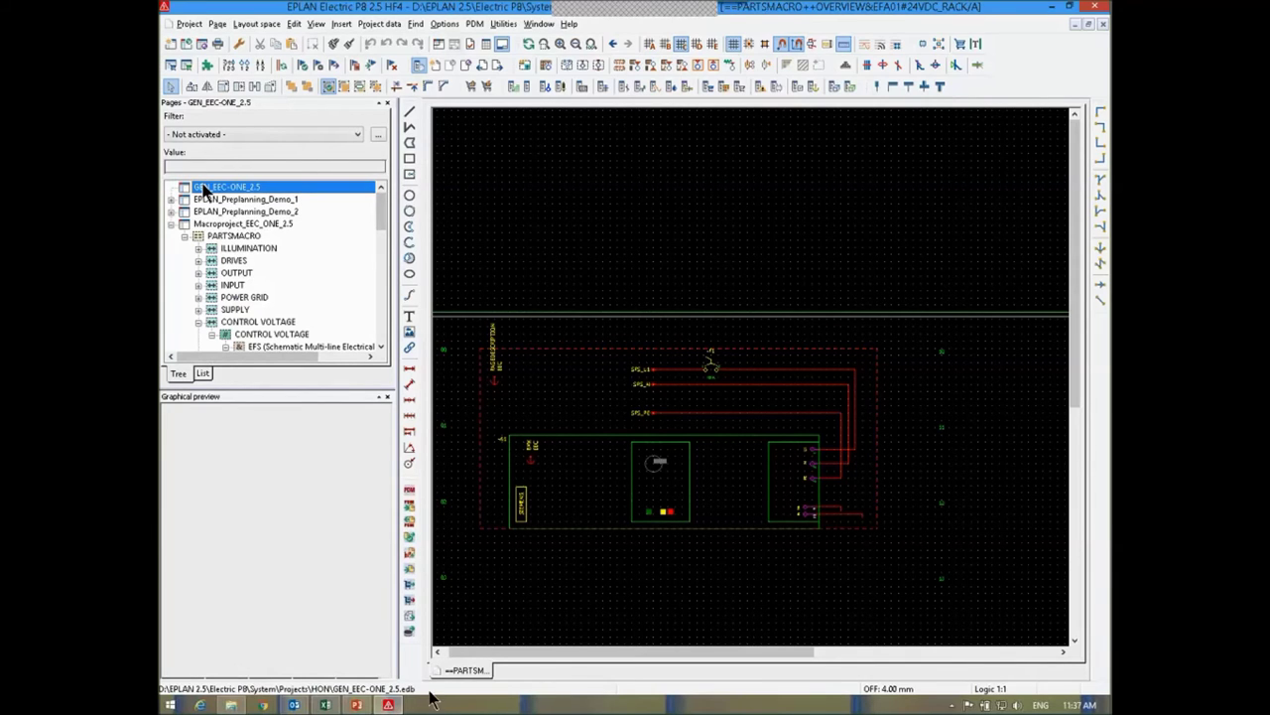
left_click(324, 704)
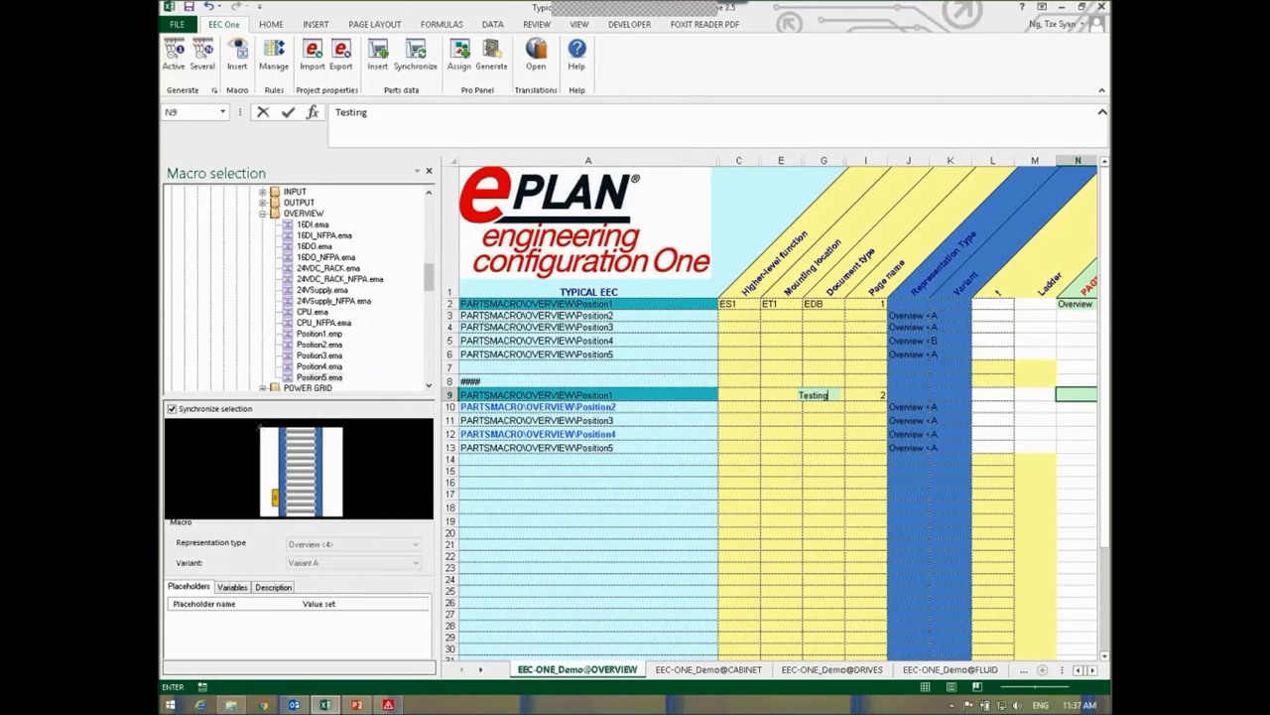
- Try Generate Active and Several, dismissing the no-selected-project errors
left_click(175, 72)
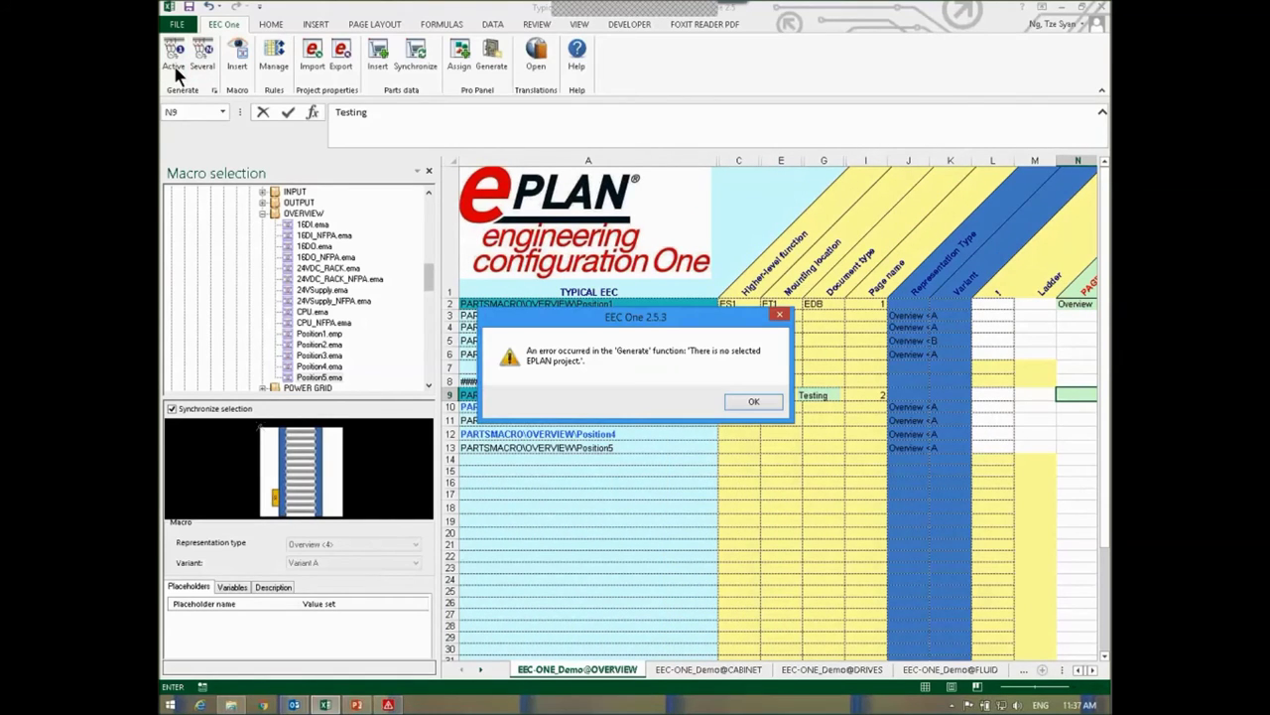
left_click(749, 402)
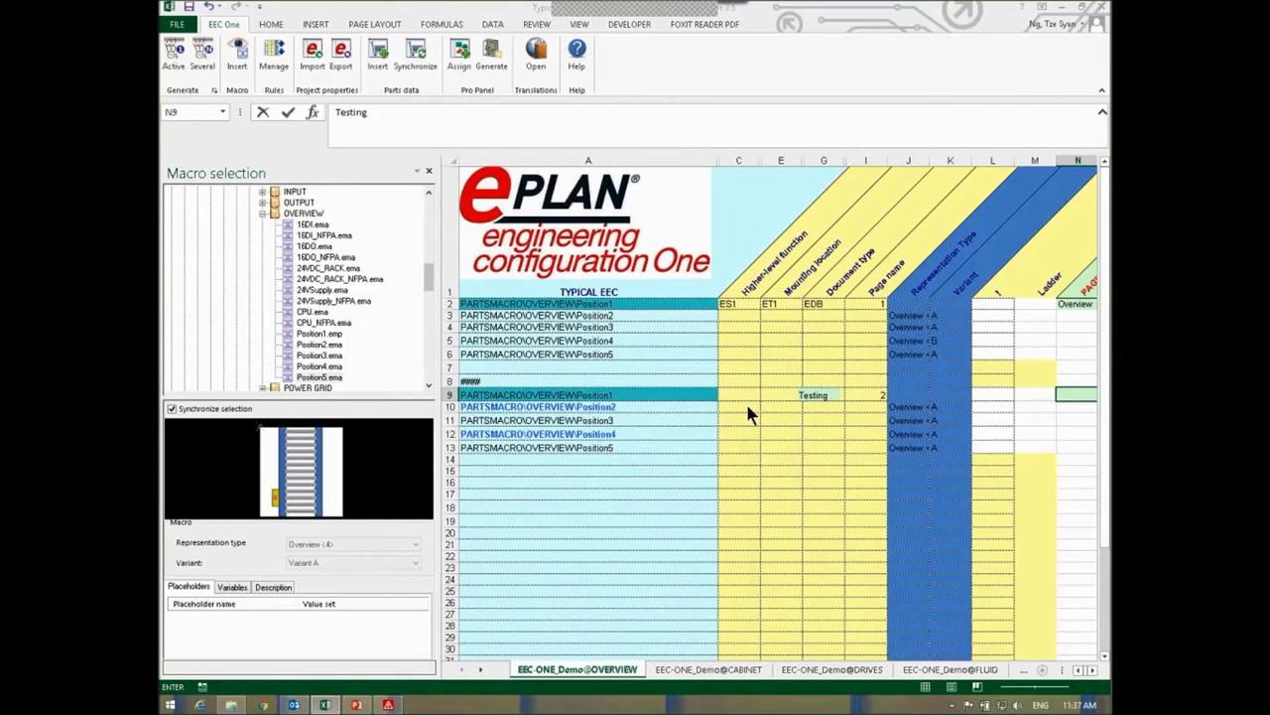
left_click(649, 431)
left_click(193, 70)
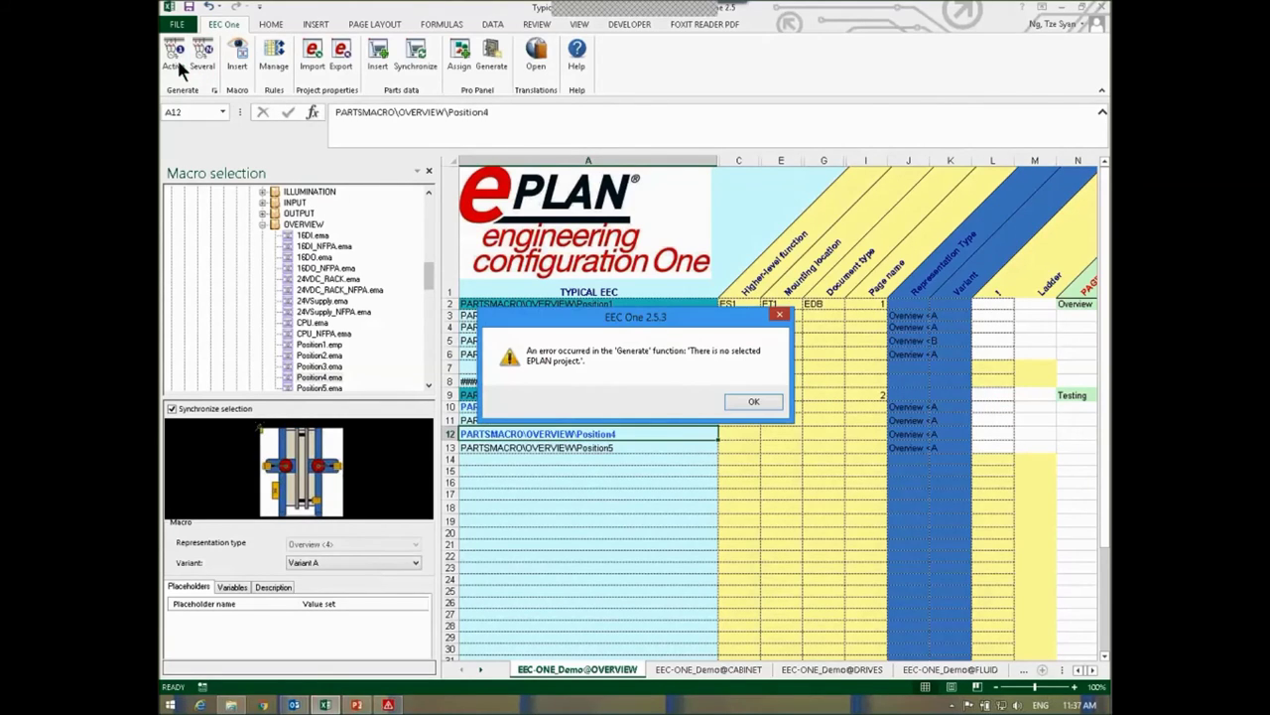
left_click(751, 402)
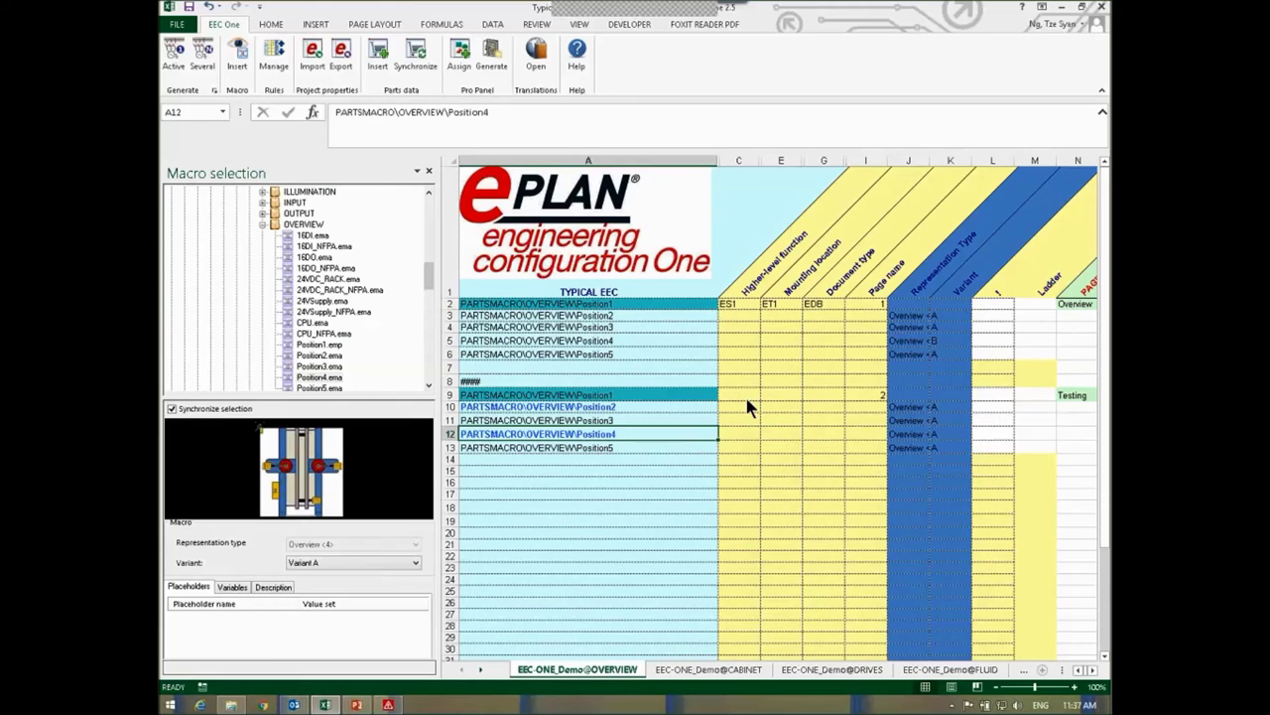
- Reopen Typical.xlsm through EEC One, discarding the unsaved changes
left_click(177, 24)
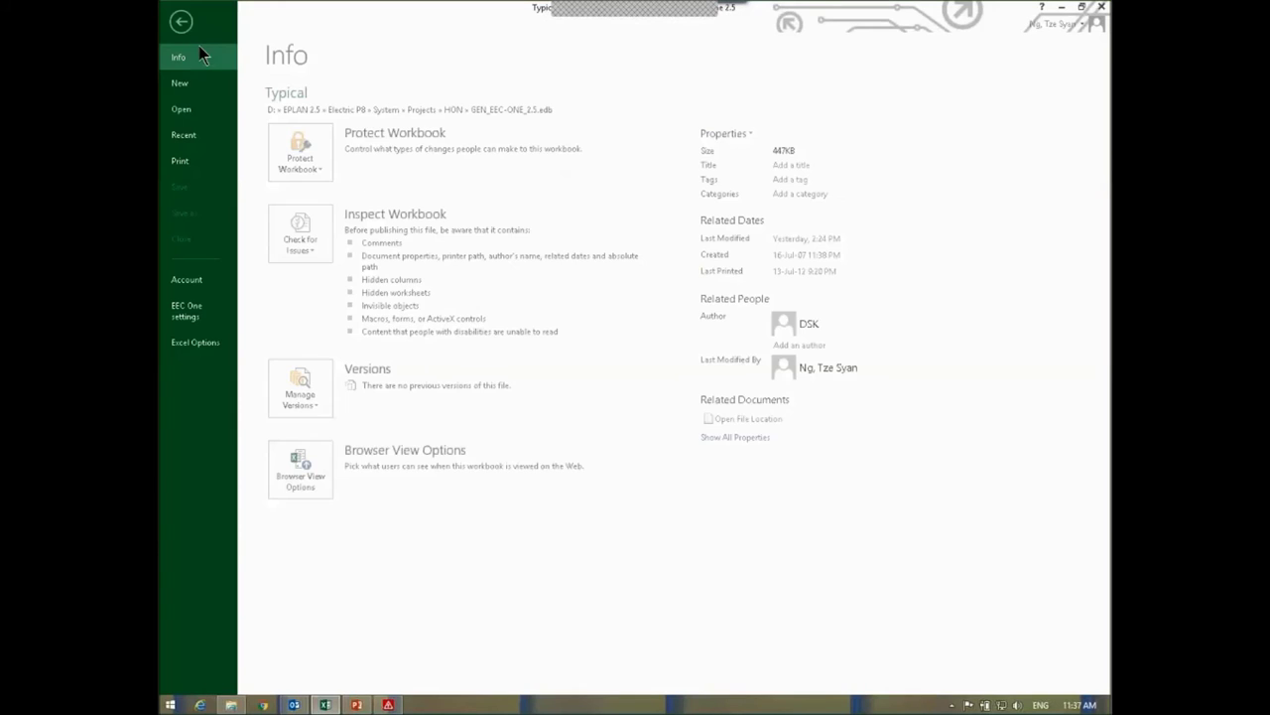
left_click(189, 109)
left_click(429, 97)
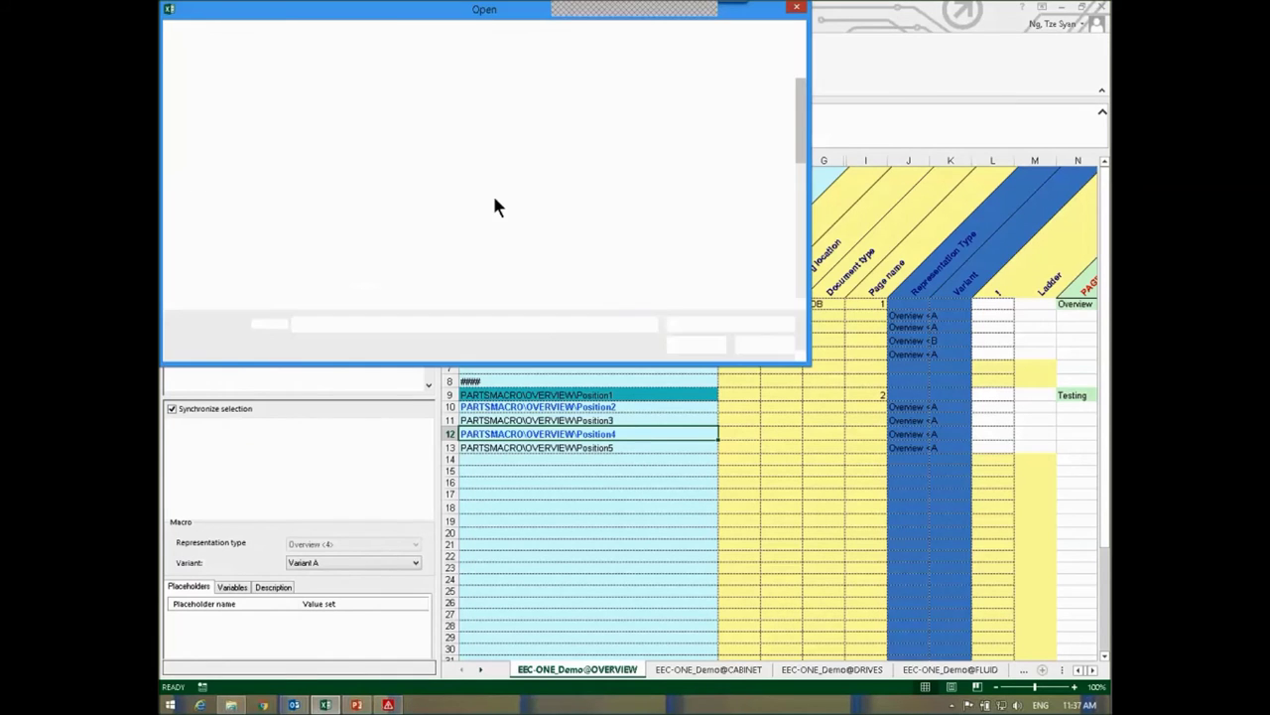
double_click(336, 196)
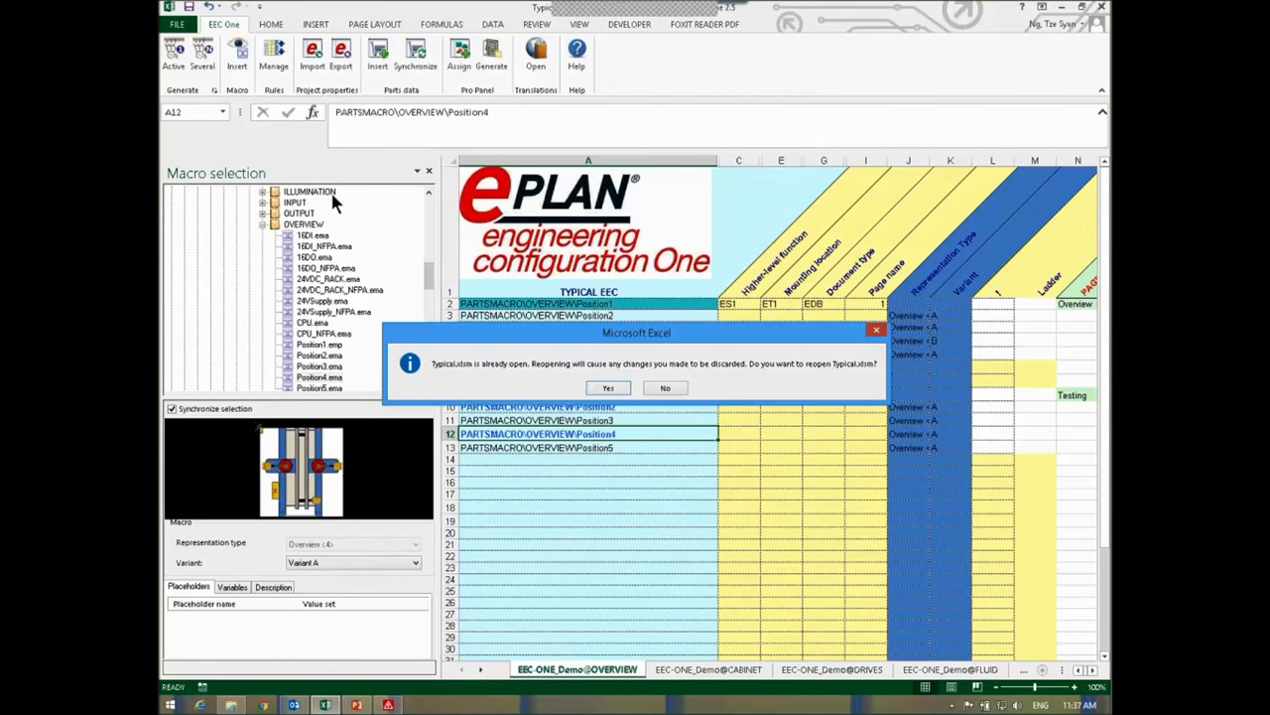
left_click(613, 389)
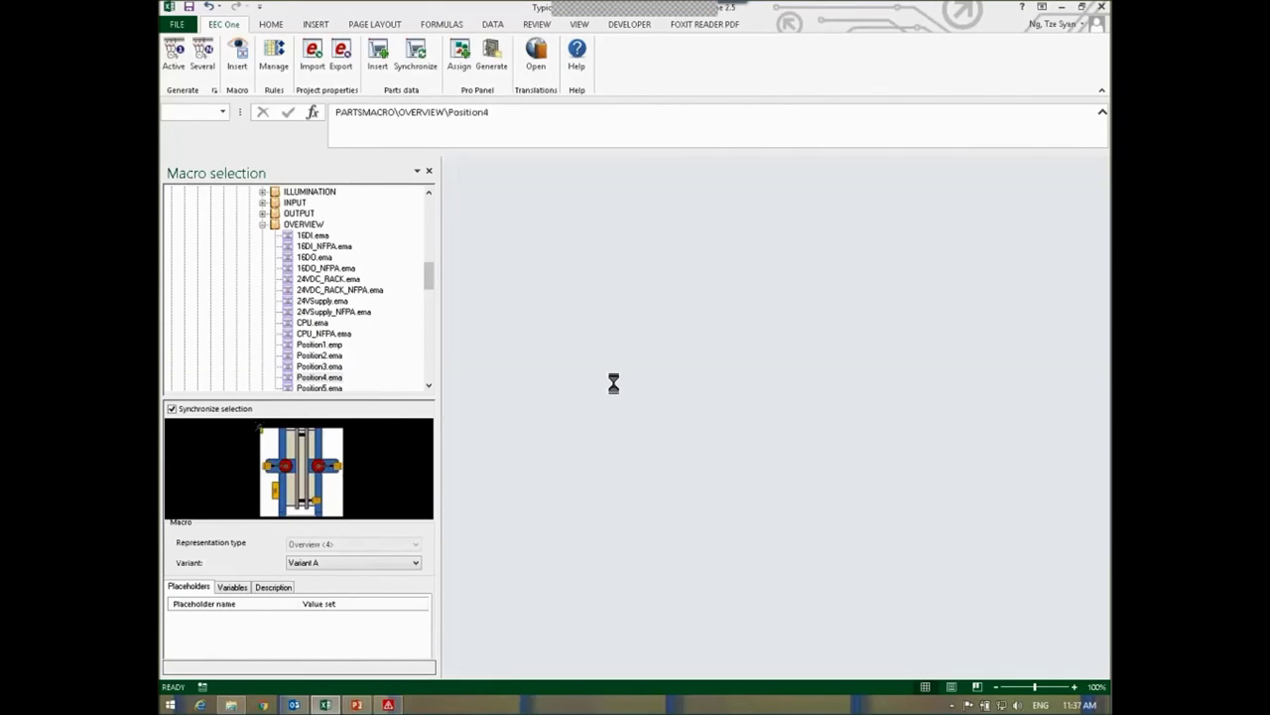
- Generate the active sheet and select GEN_EEC-ONE_2.5 in EPLAN's page tree
left_click(174, 54)
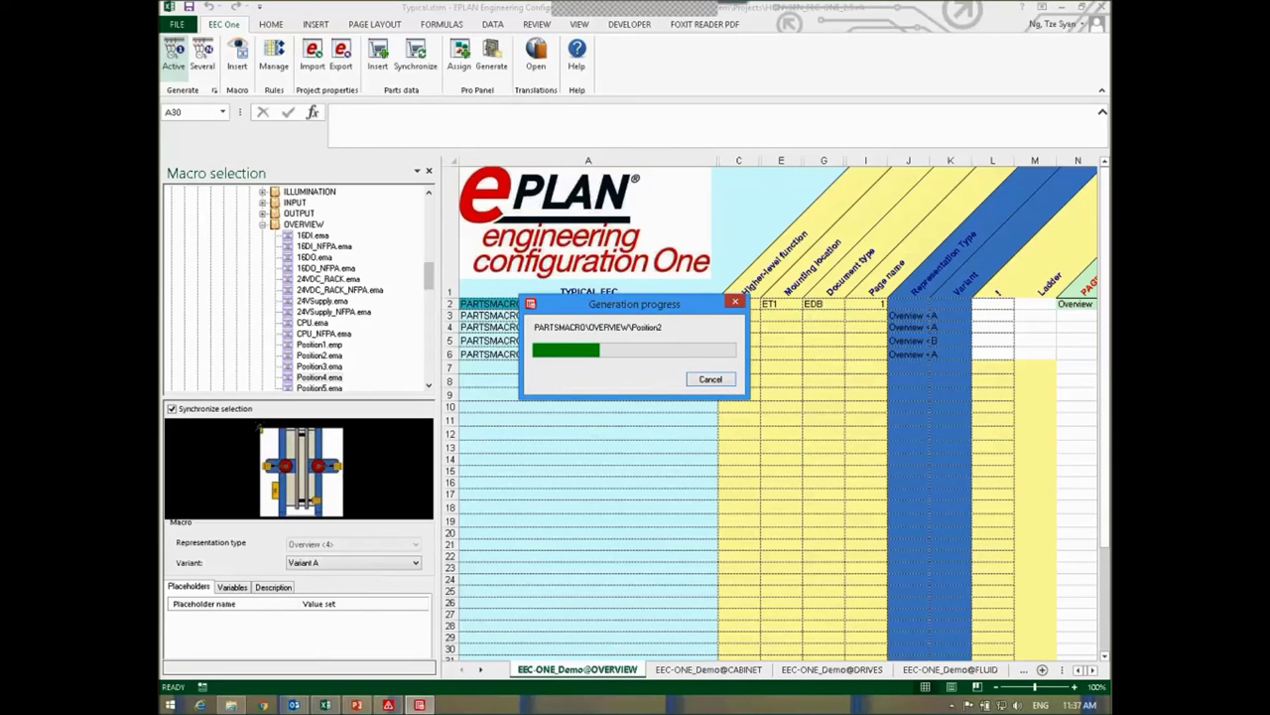
mouse_move(391, 706)
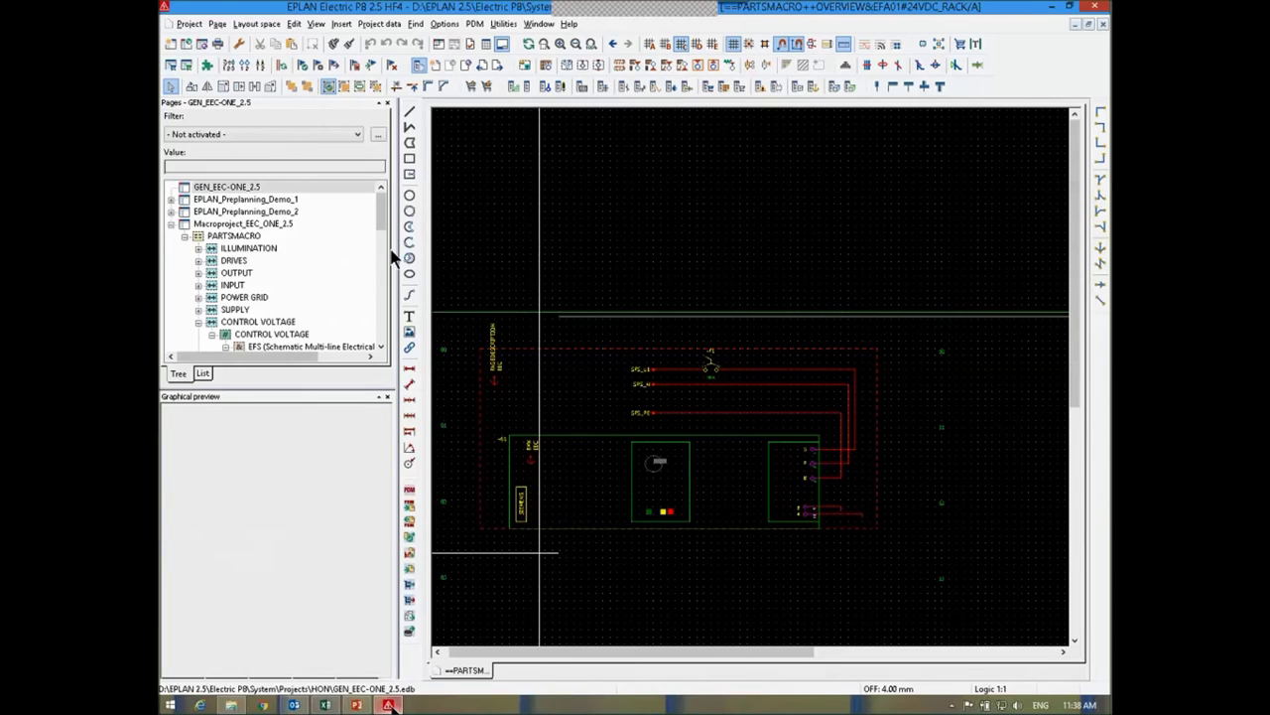
left_click(227, 187)
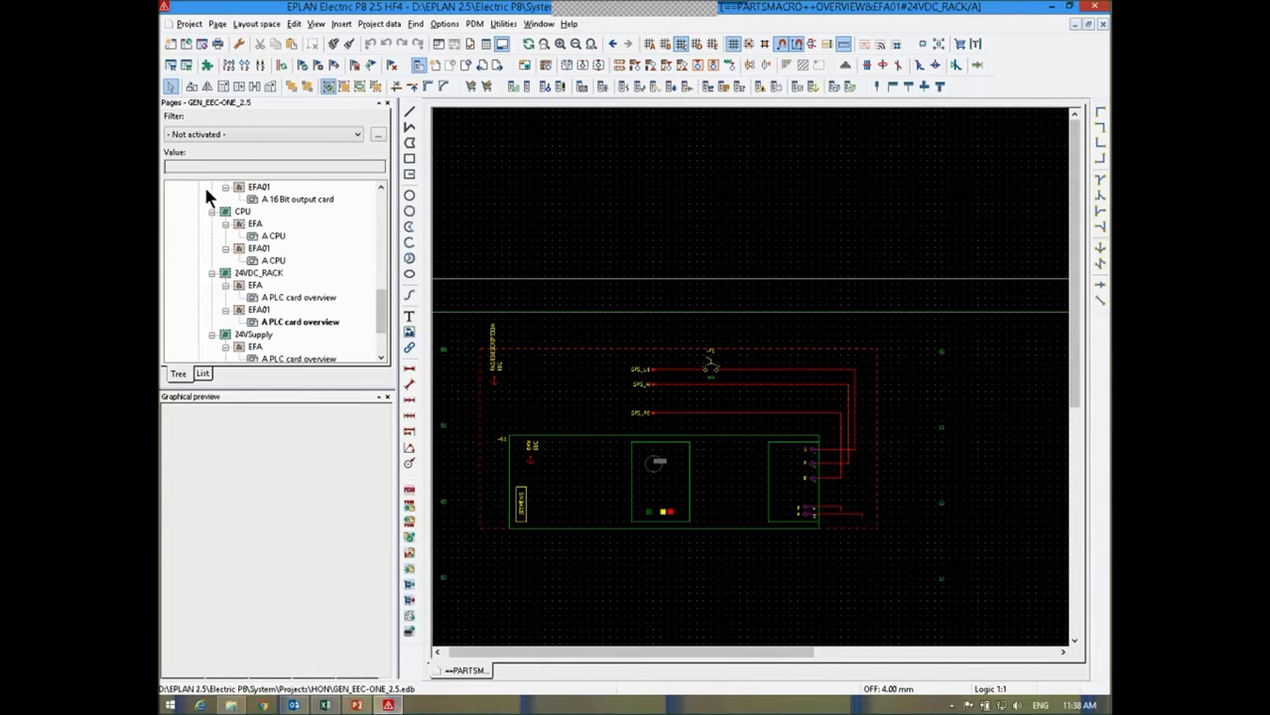
- Expand GEN_EEC-ONE_2.5 > EDB > ET1 > ES1, view the 1 Overview page, then return to Excel
left_click(172, 187)
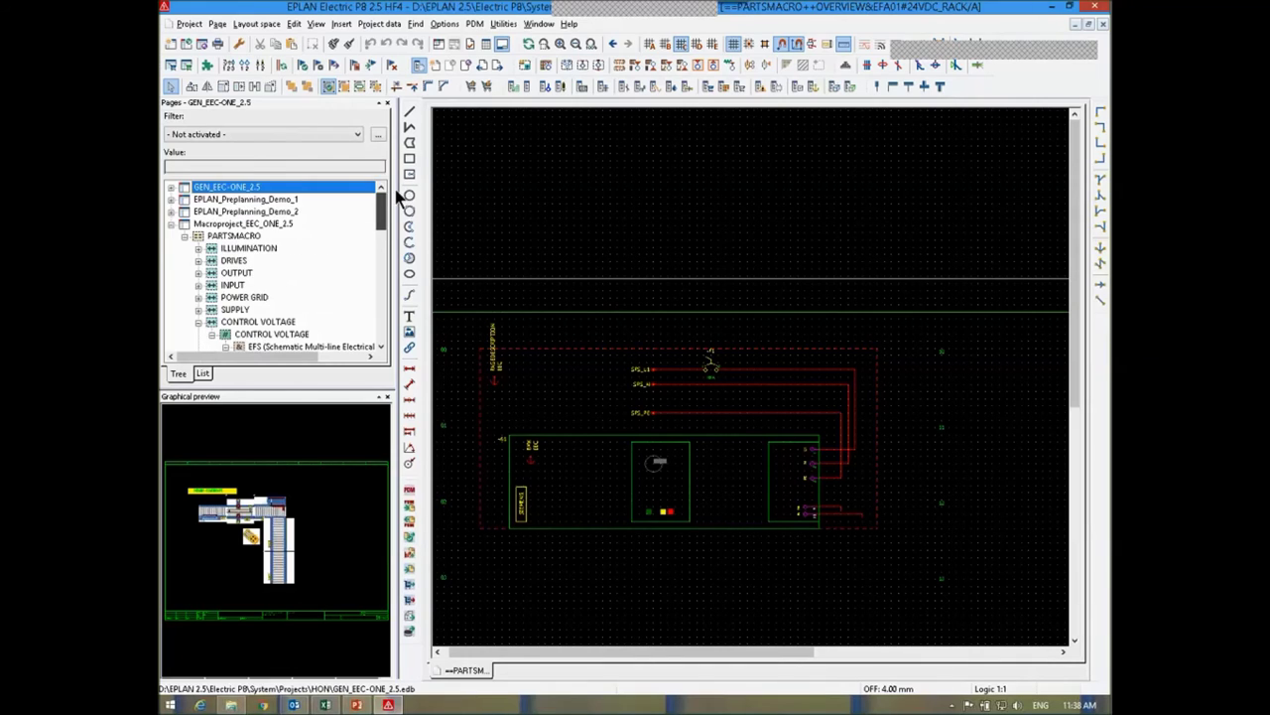
left_click(172, 187)
left_click(197, 200)
left_click(185, 199)
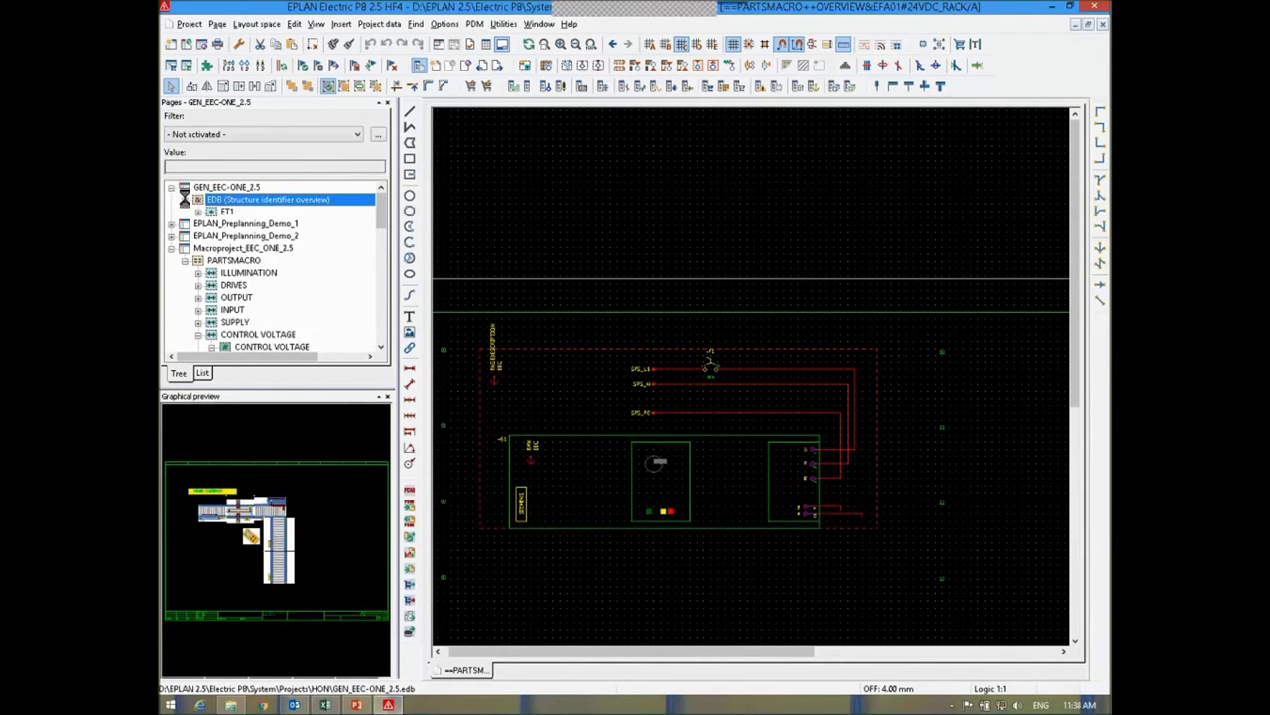
left_click(200, 212)
left_click(199, 211)
left_click(211, 223)
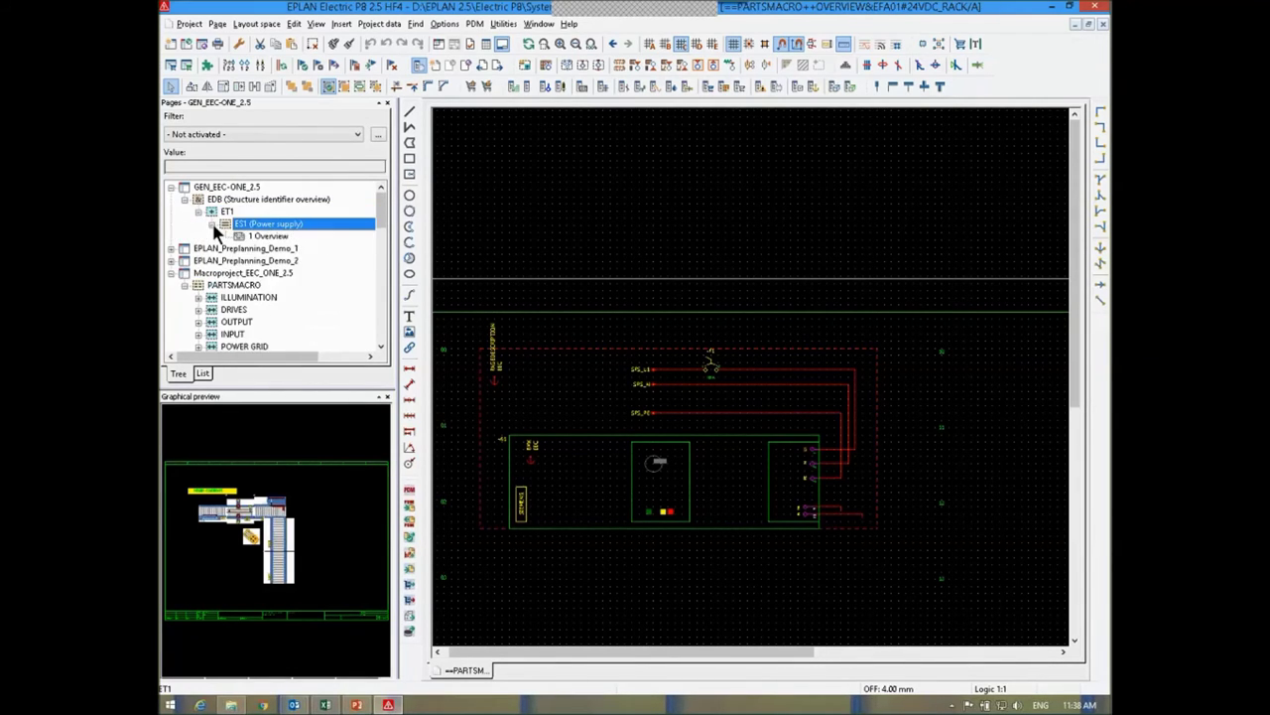
left_click(238, 234)
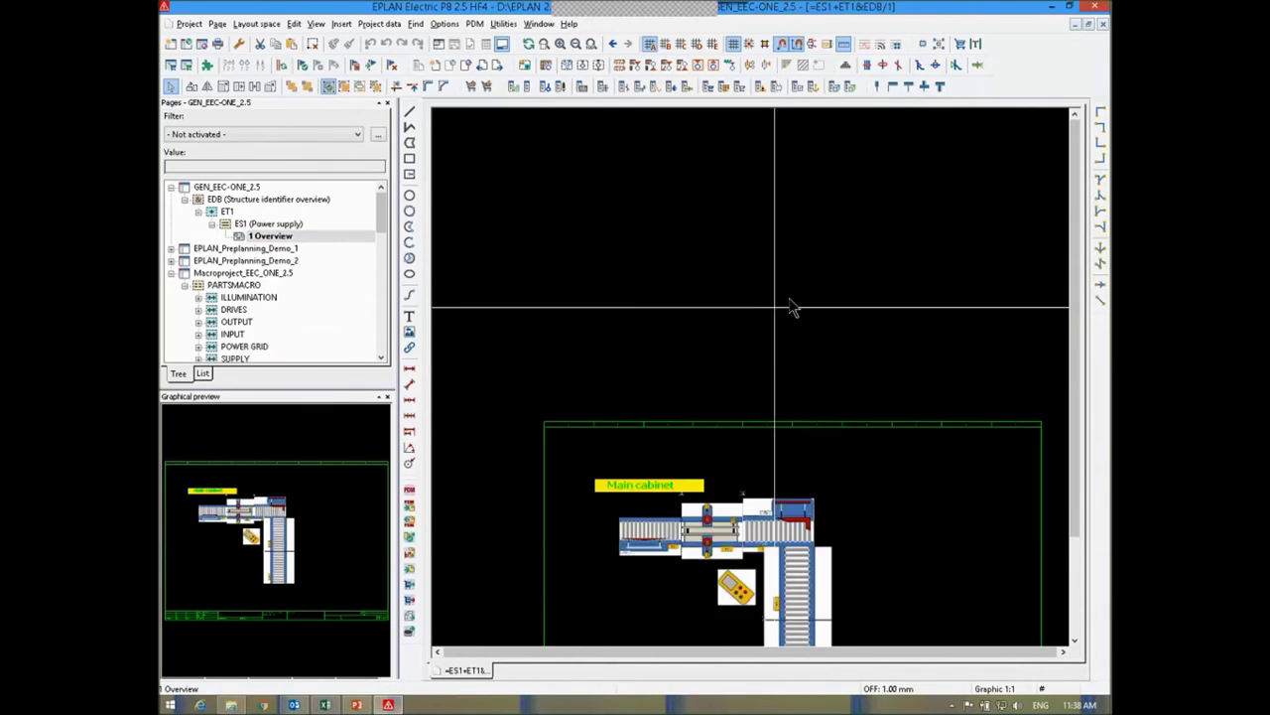
scroll(843, 553, "up", 3)
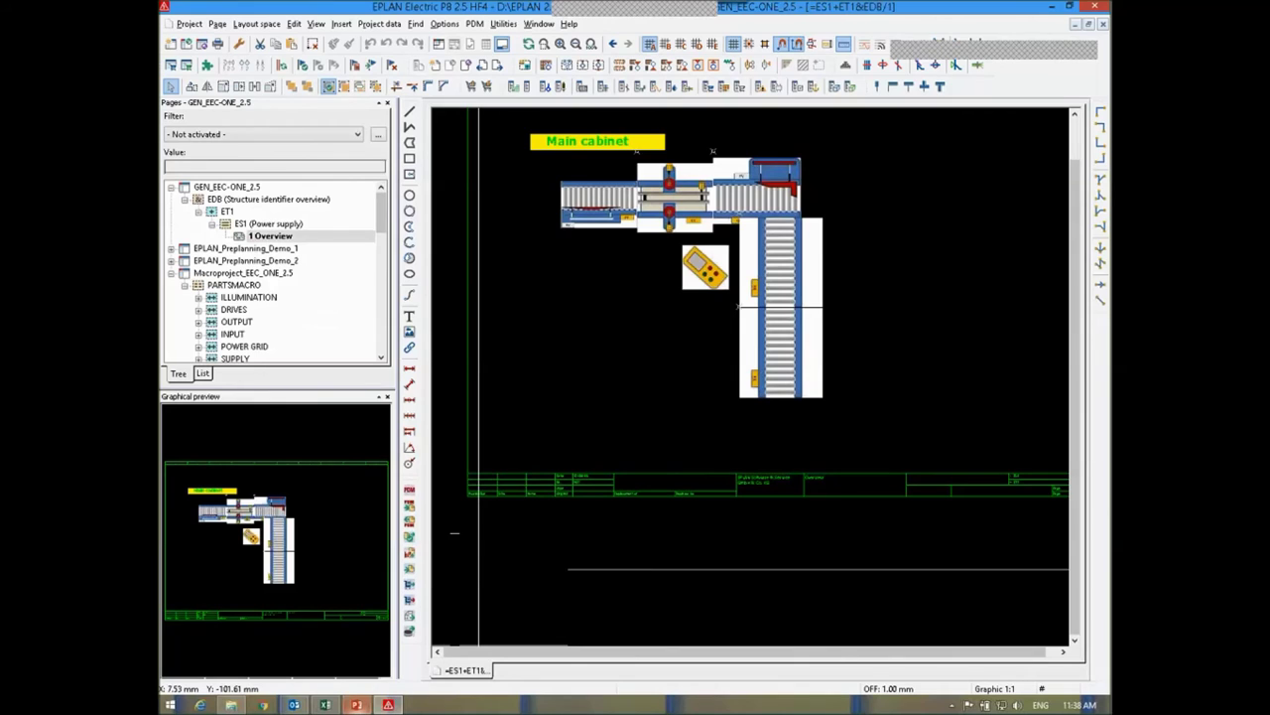
key("alt+Tab")
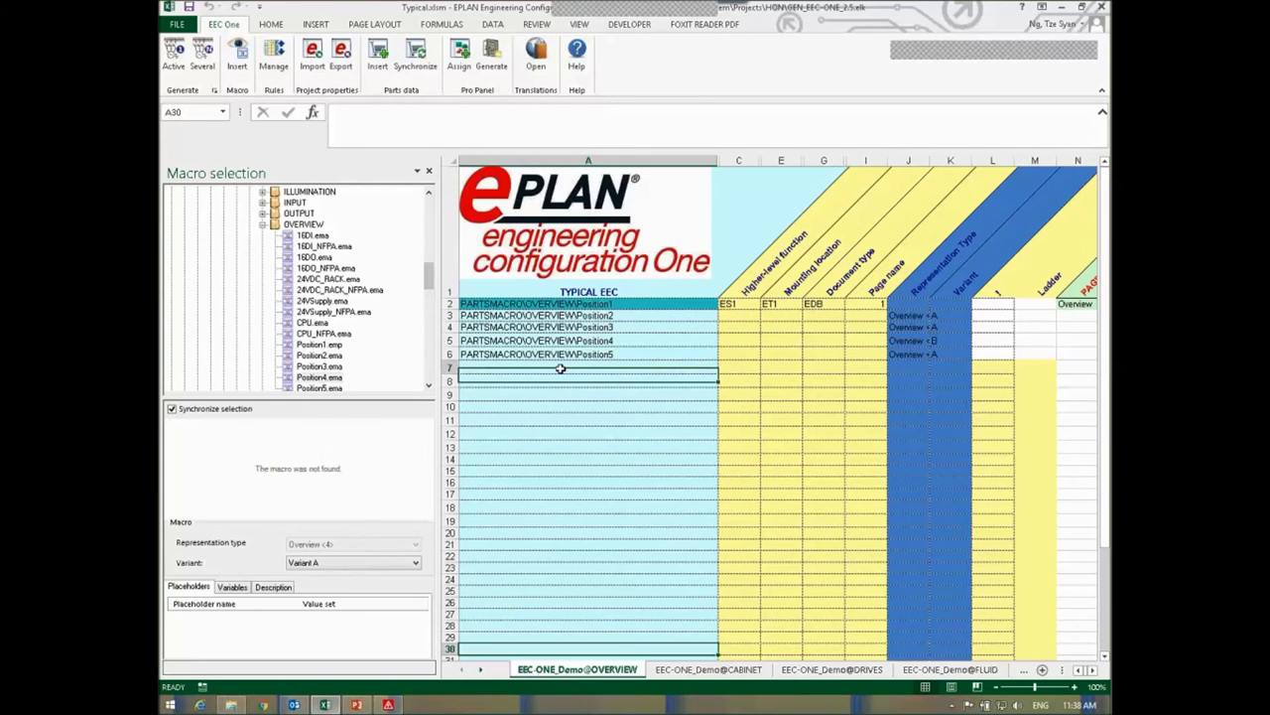
- Place the Position1, Position3, Position4 and Position5 macros into rows 8–12
left_click(641, 378)
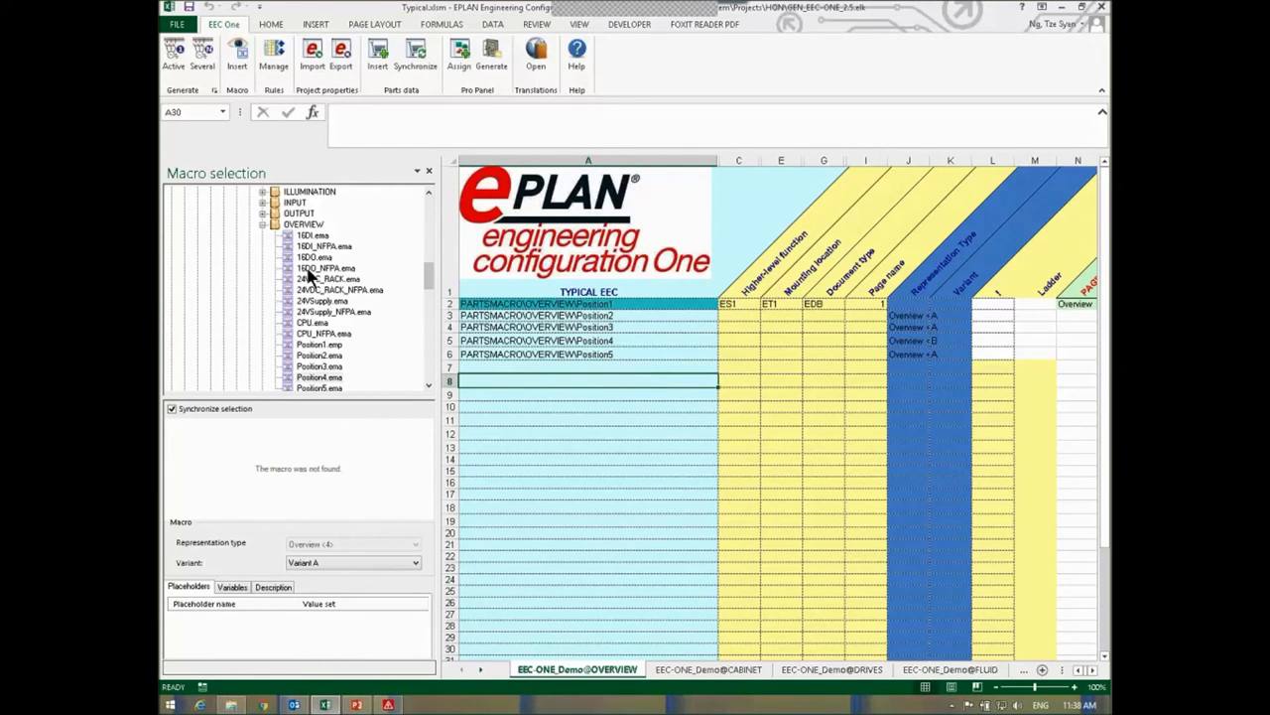
left_click_drag(318, 345, 581, 397)
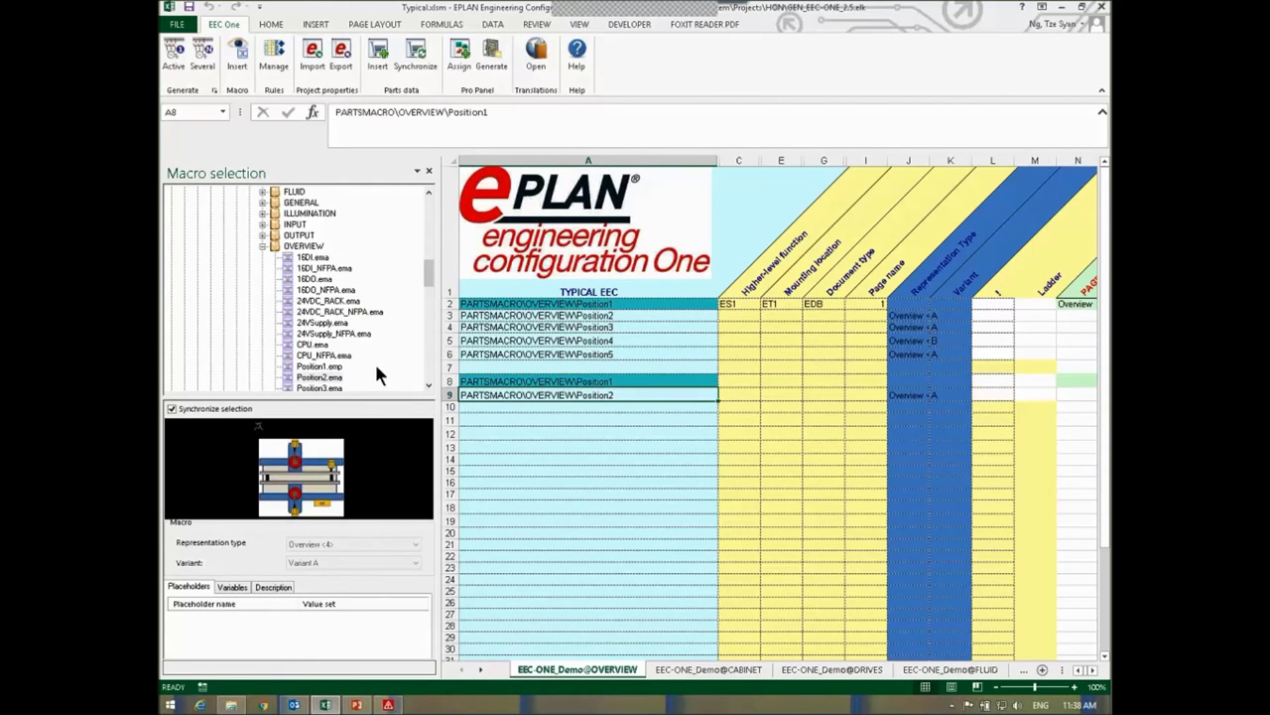
left_click_drag(320, 393, 564, 415)
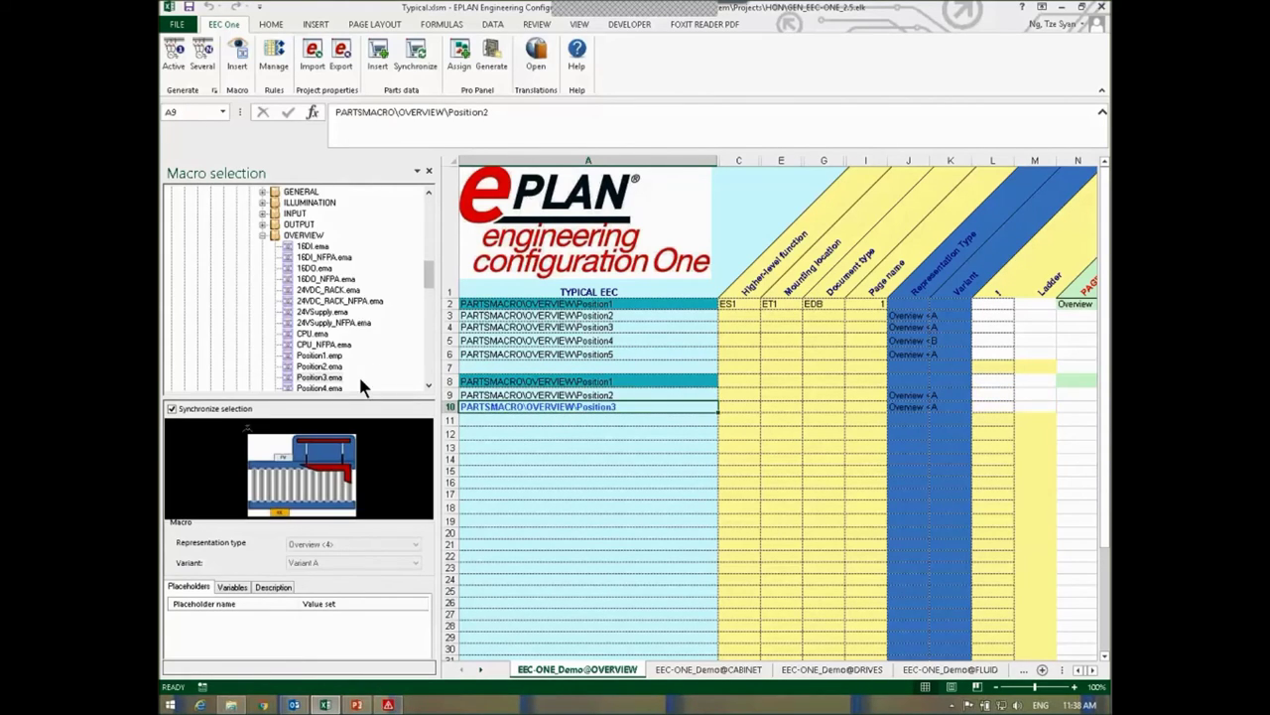
left_click_drag(333, 391, 619, 419)
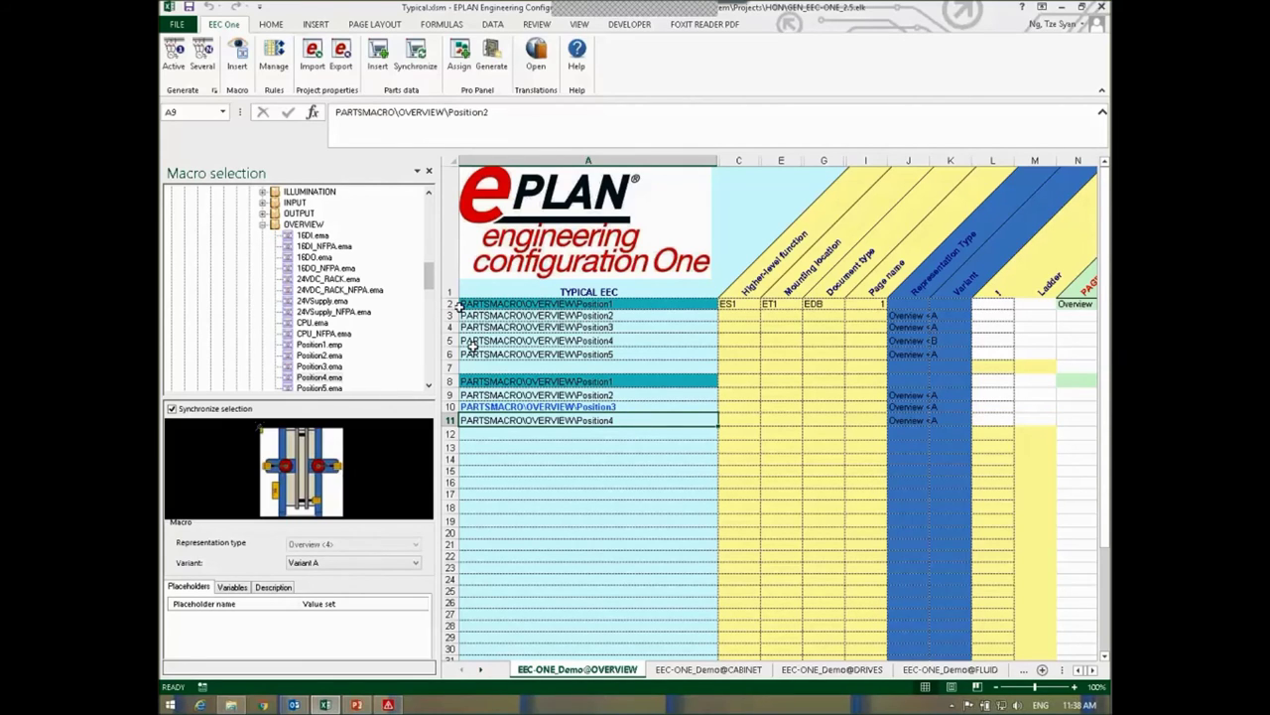
scroll(434, 283, "down", 5)
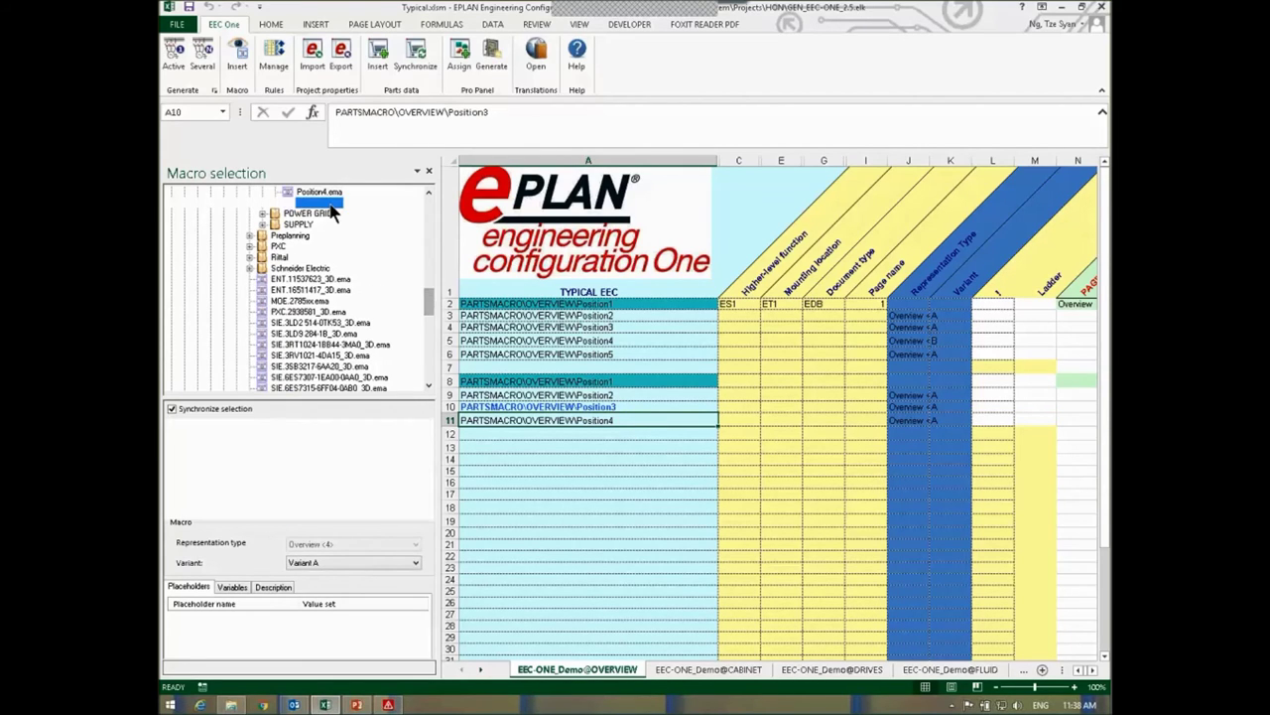
left_click_drag(318, 202, 556, 434)
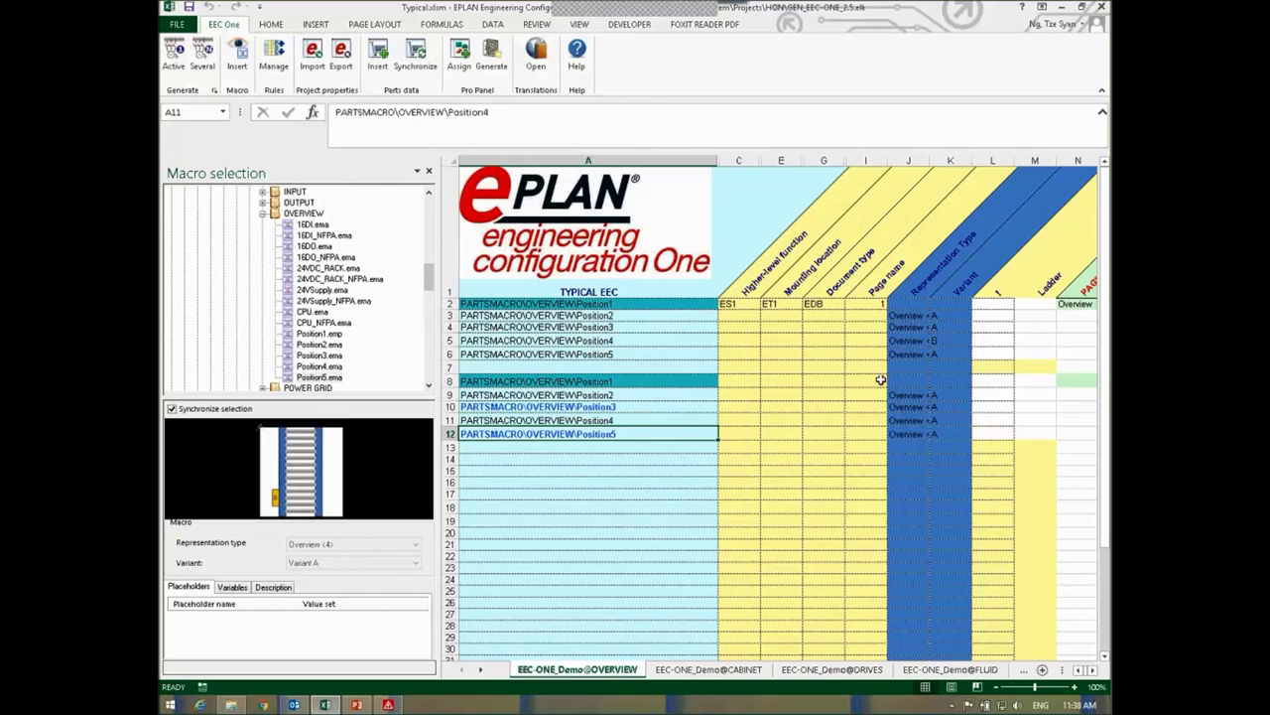
- Enter ABC, CDE and FGH in C8, E8 and G8, and begin the page description in N8
left_click(881, 380)
key("Left")
key("Left")
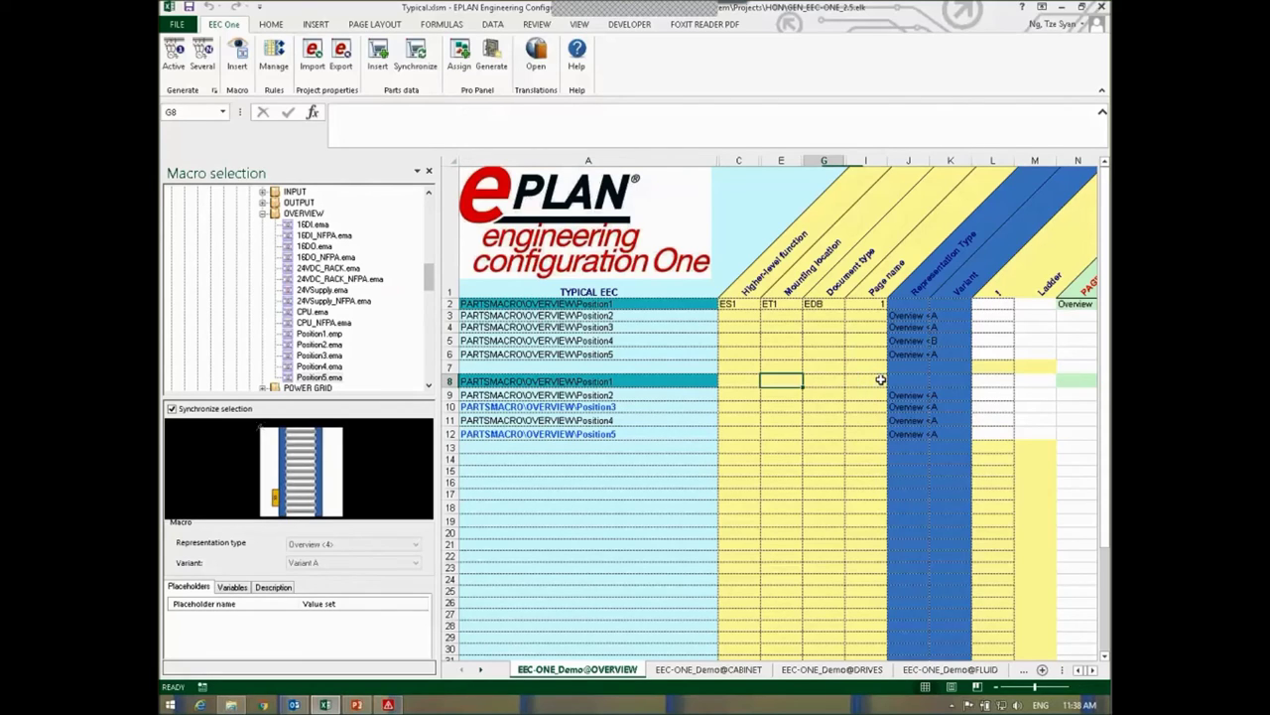
key("Left")
key("Left")
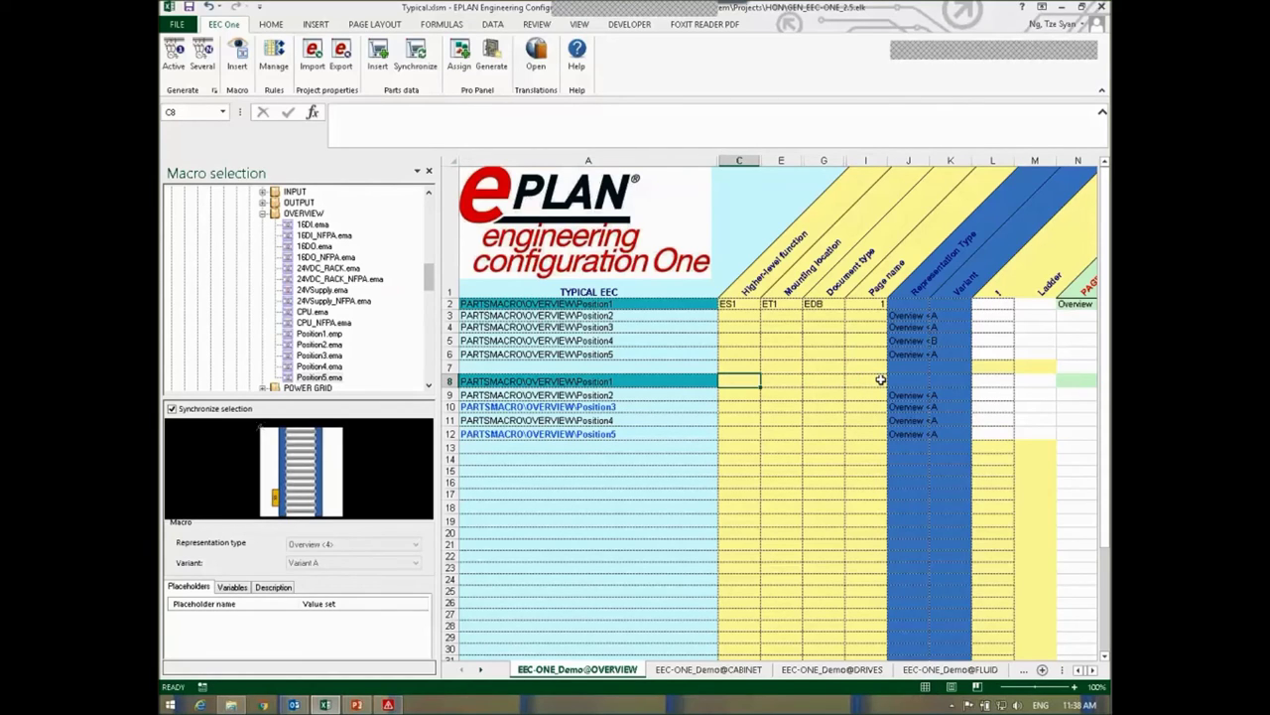
type("ABC")
key("Tab")
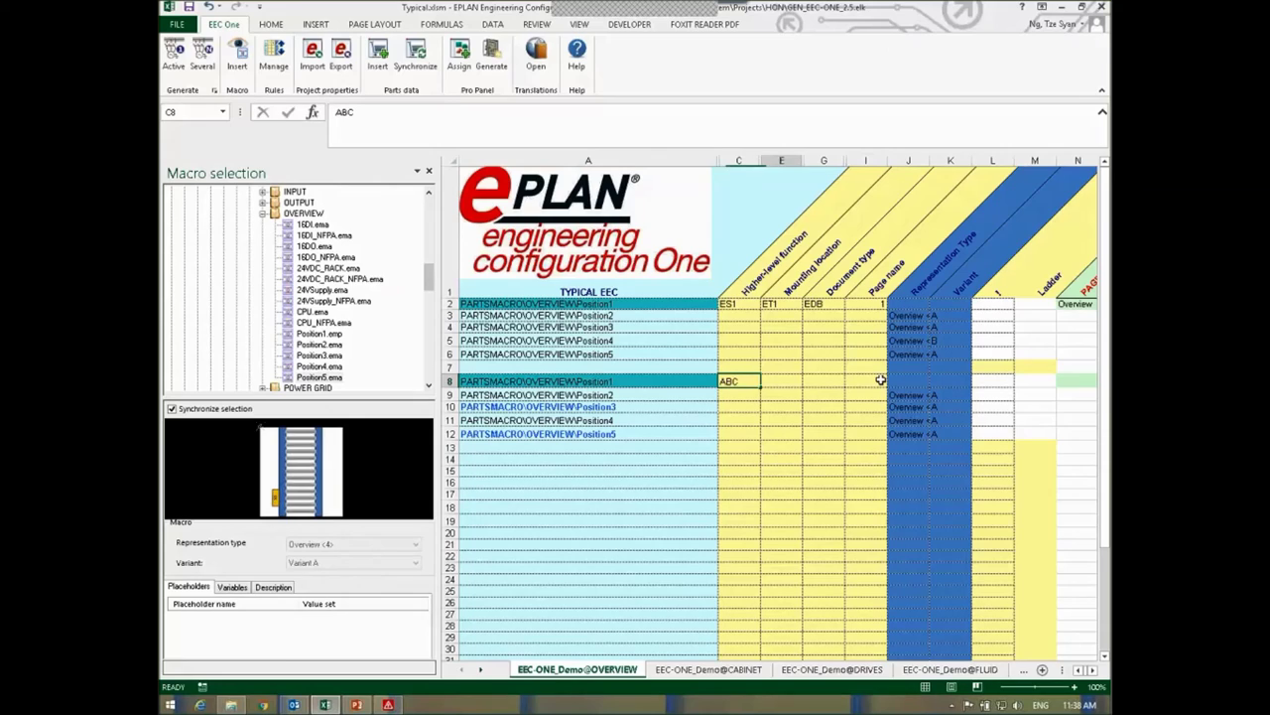
type("CDE")
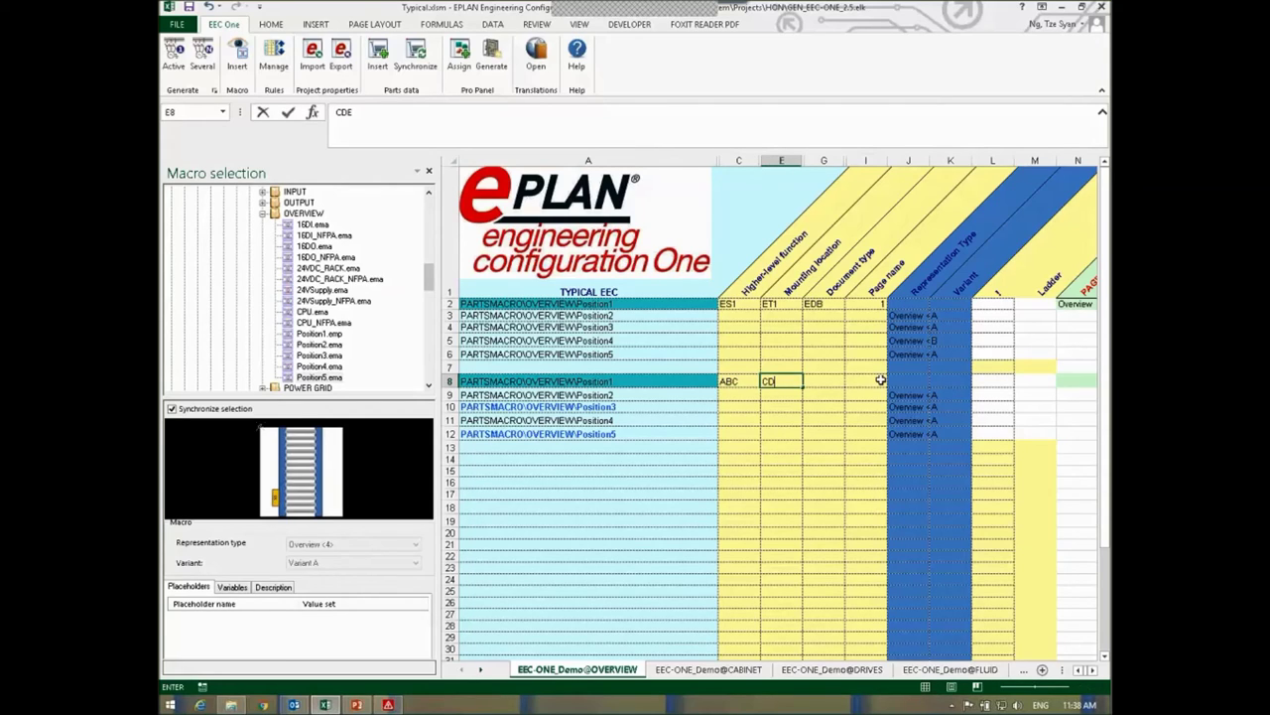
key("Tab")
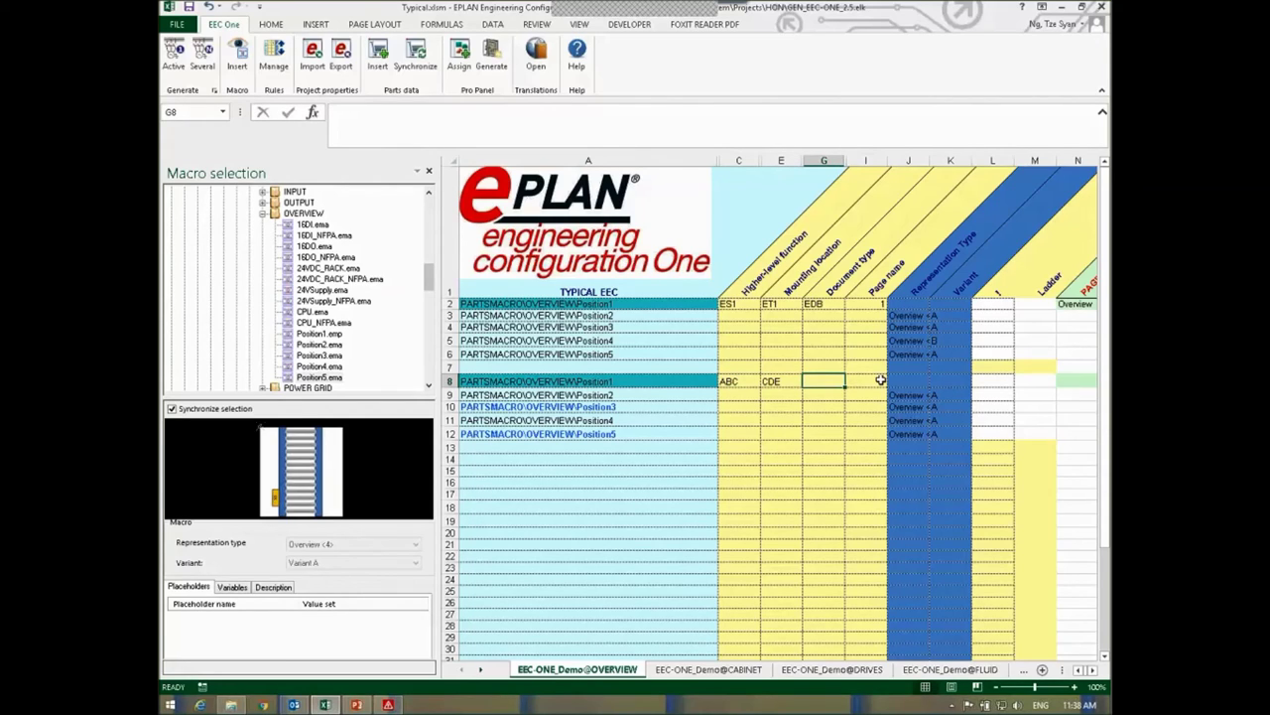
type("FGH")
key("Return")
left_click(823, 446)
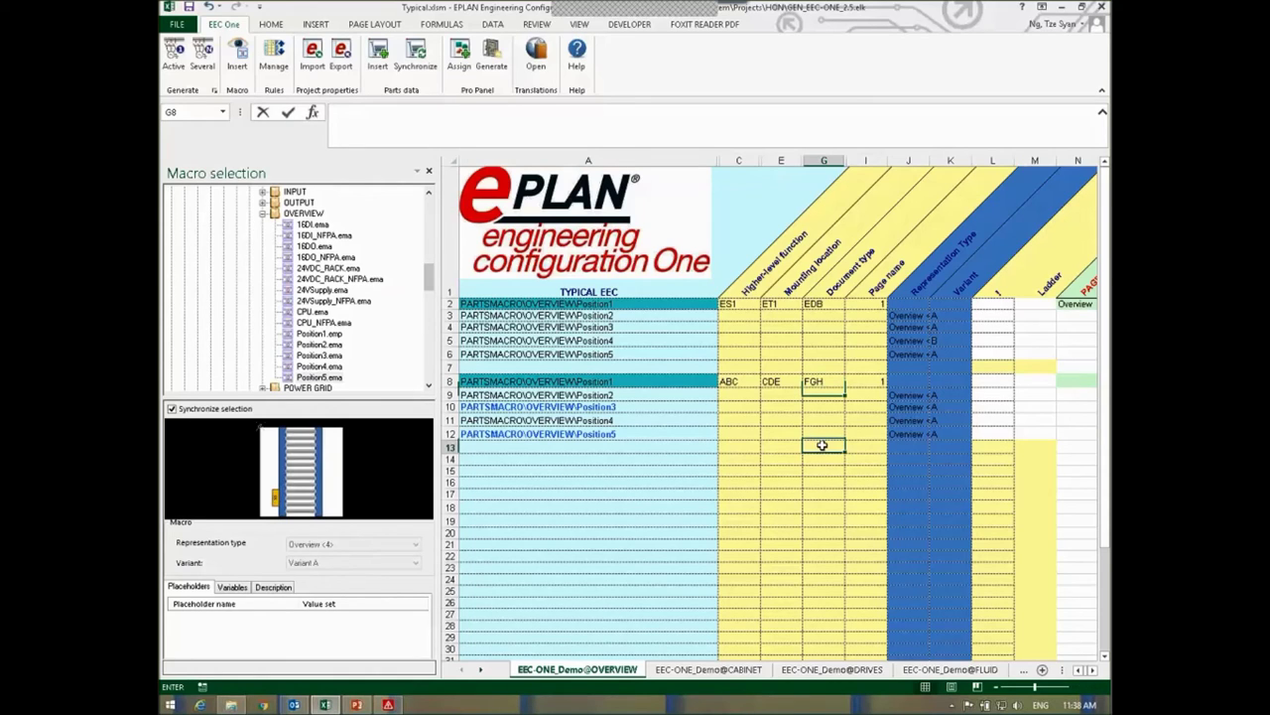
left_click(1074, 381)
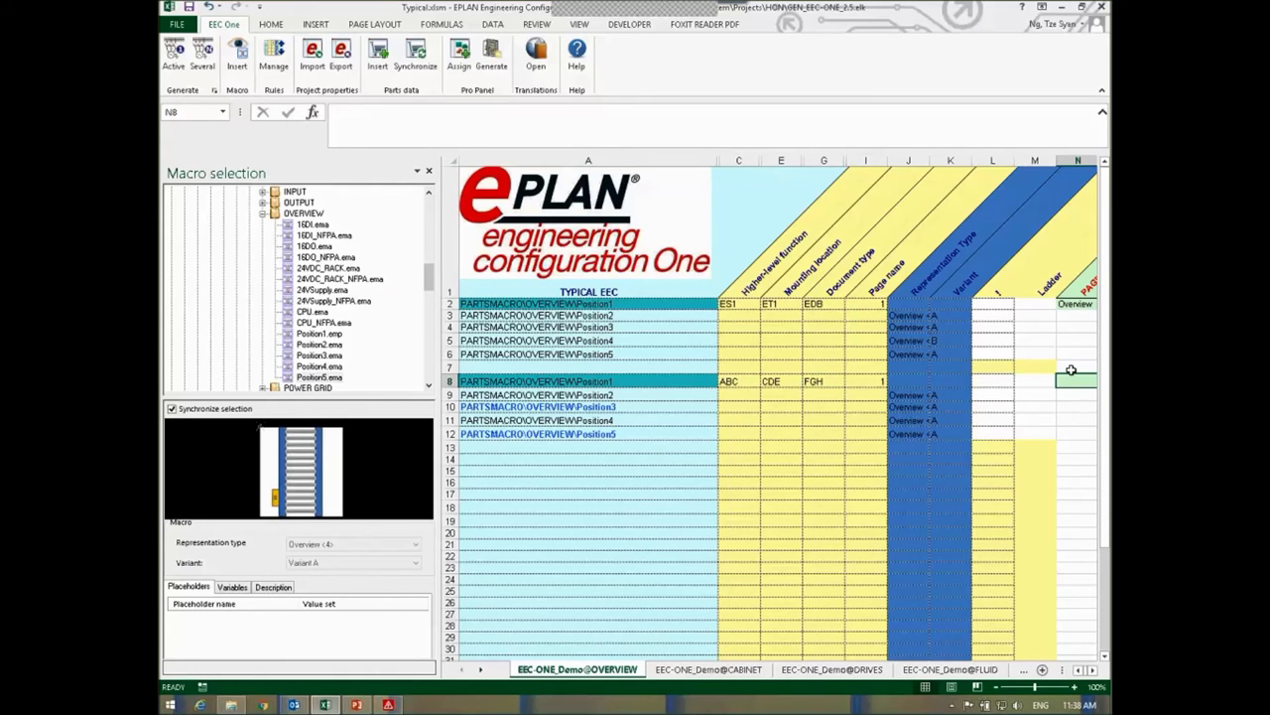
type("Testubng")
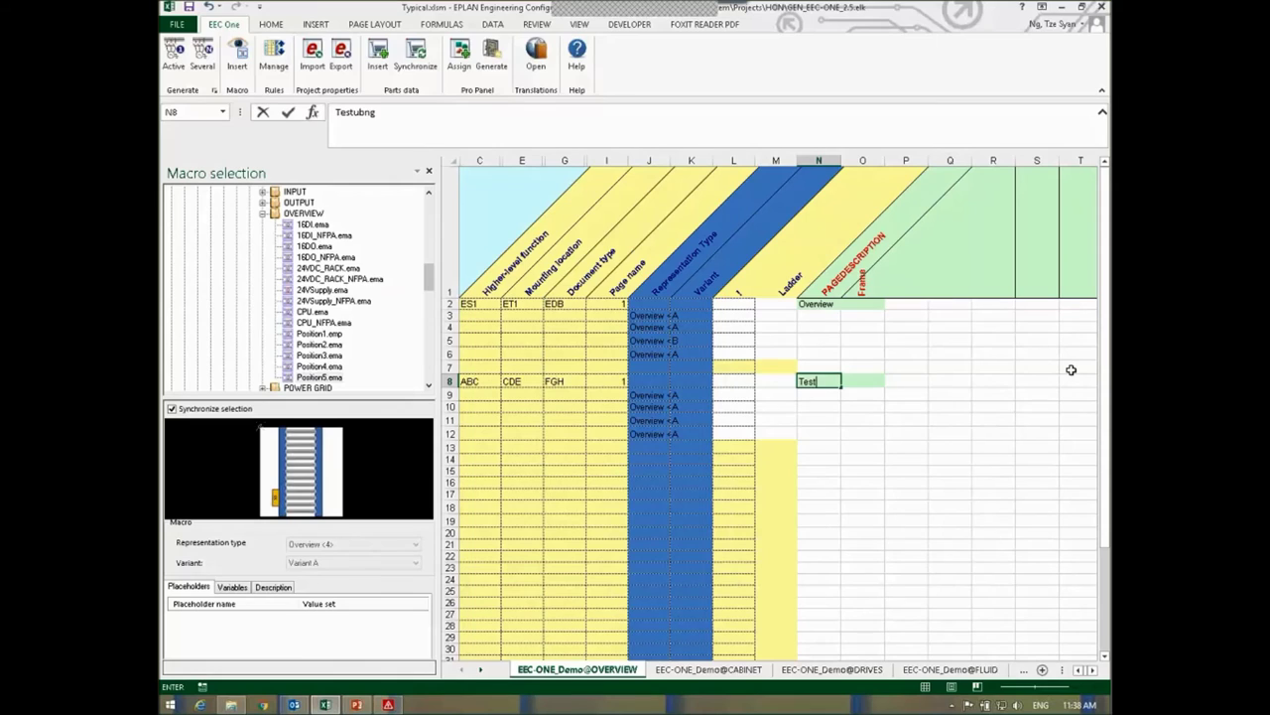
- Commit the N8 description, generate the active sheet, and view the new 1 Testing page in EPLAN
left_click(173, 52)
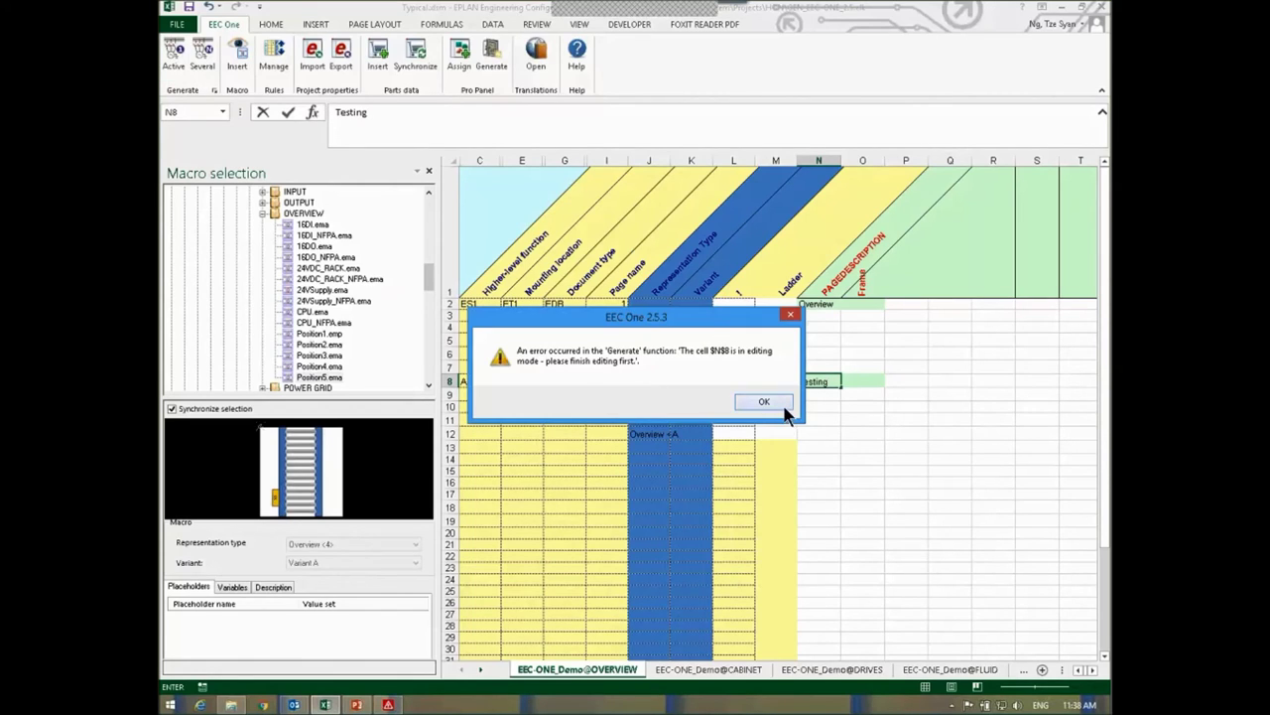
left_click(762, 401)
left_click(820, 406)
left_click(175, 72)
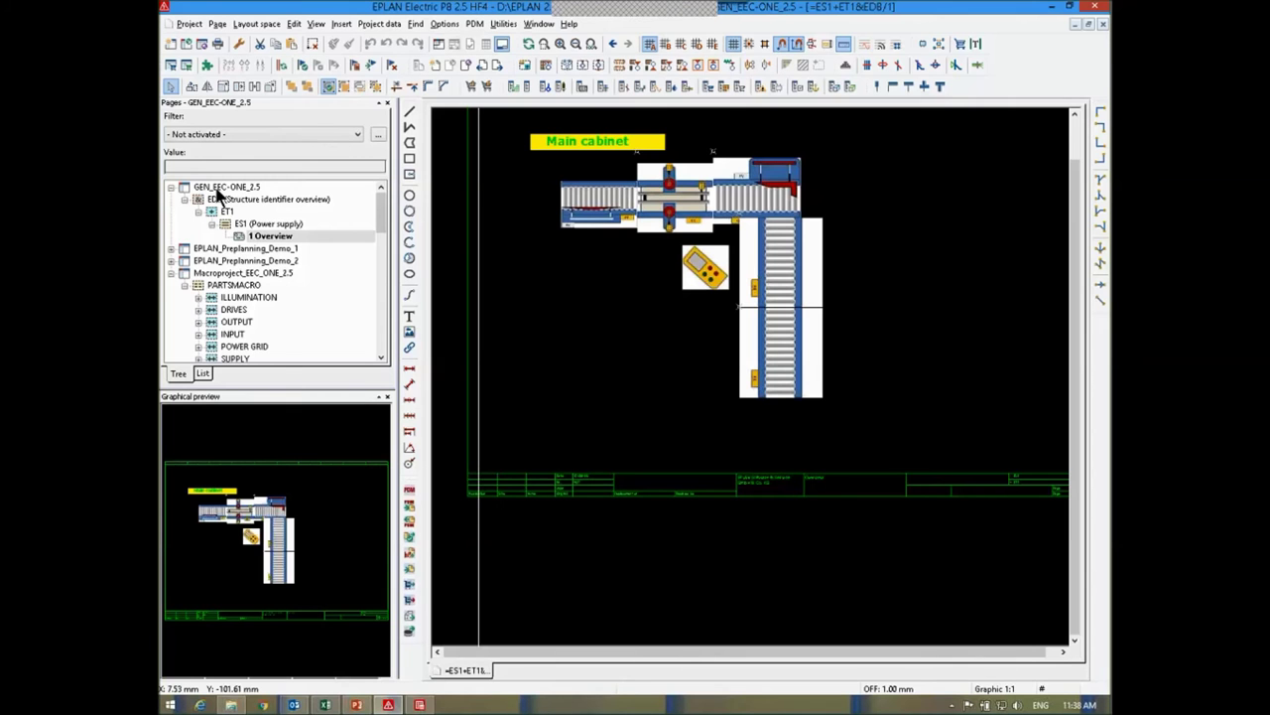
left_click(216, 187)
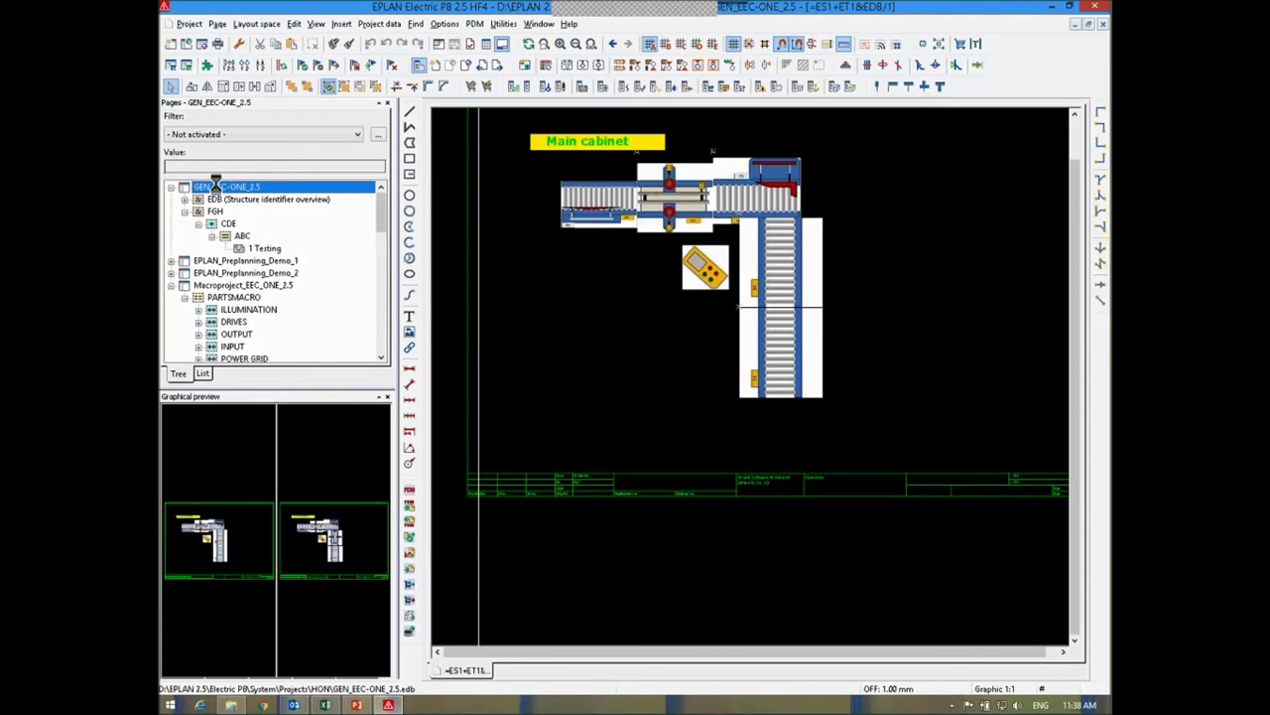
double_click(262, 248)
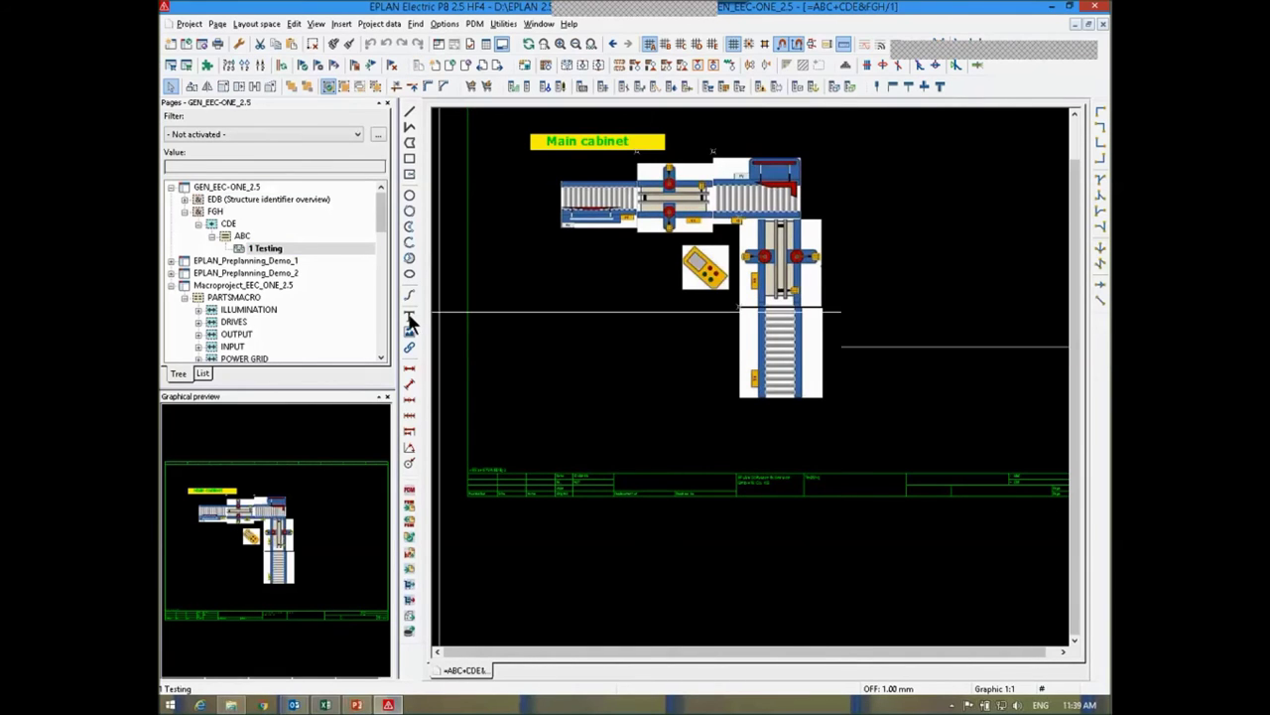
left_click(324, 705)
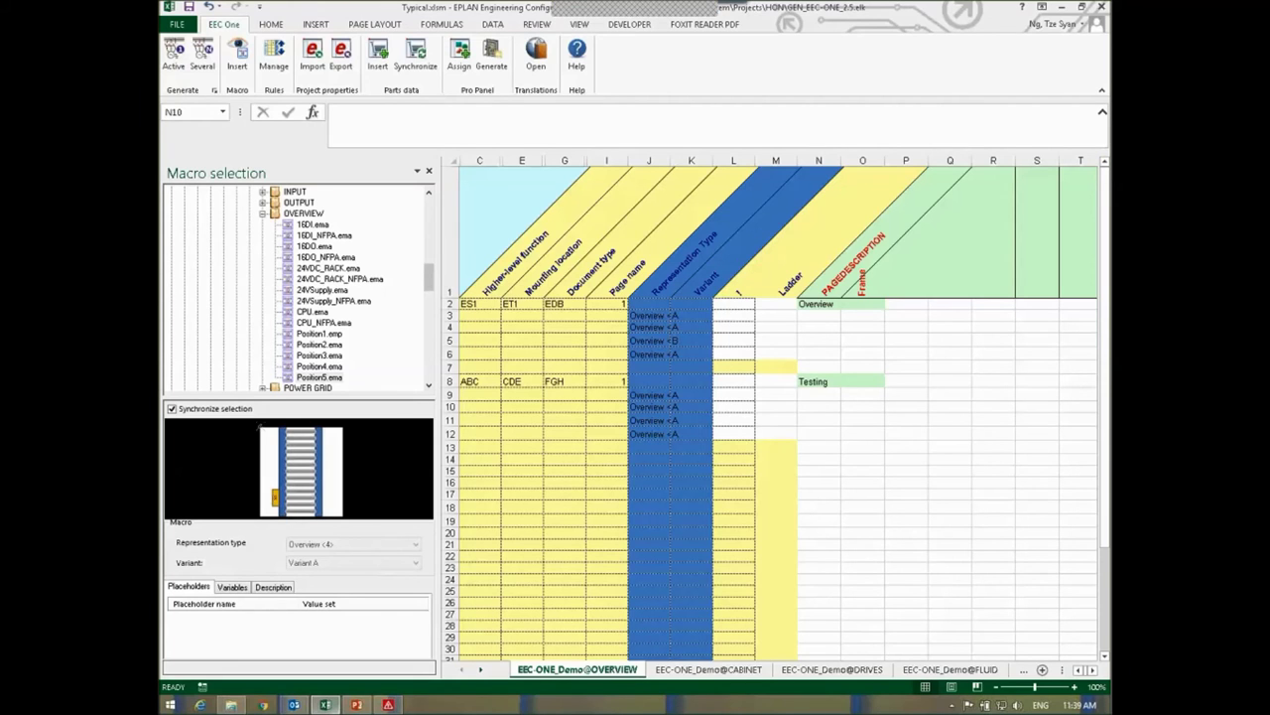
- Set the higher-level function to TS3, add a second grinding unit, and apply
left_click(684, 672)
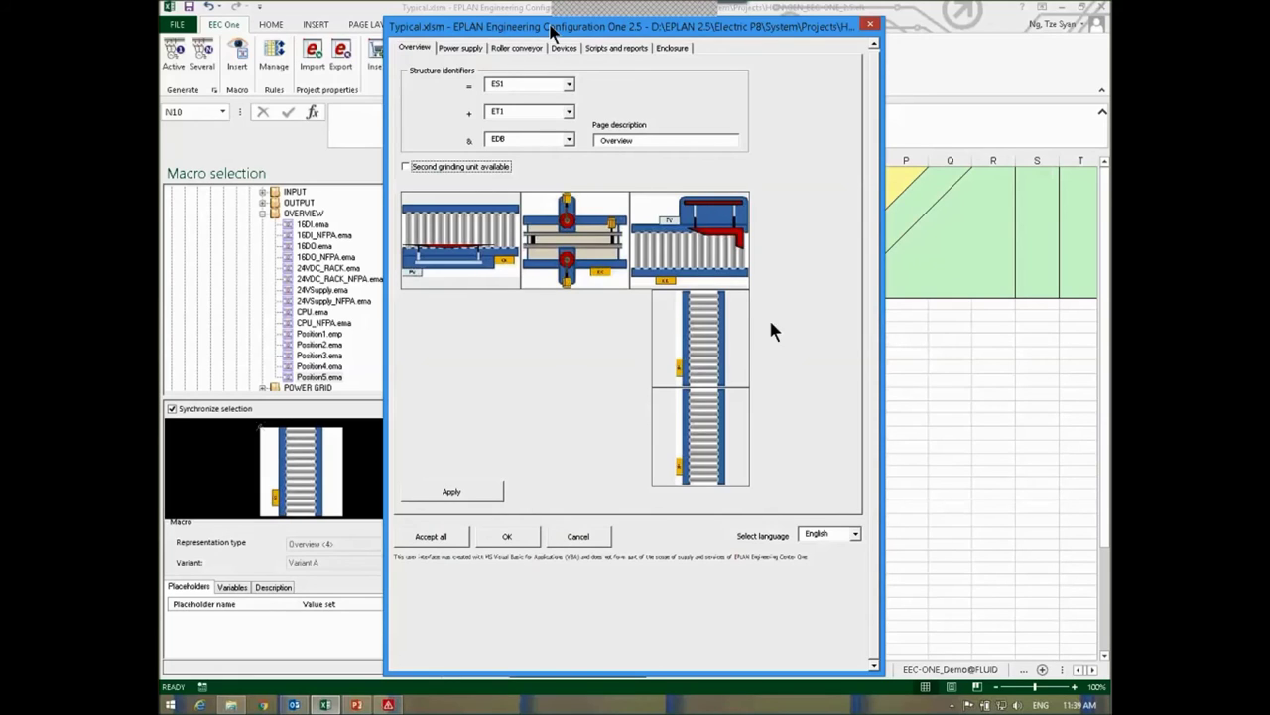
left_click(570, 86)
left_click(556, 108)
left_click(570, 86)
left_click(561, 139)
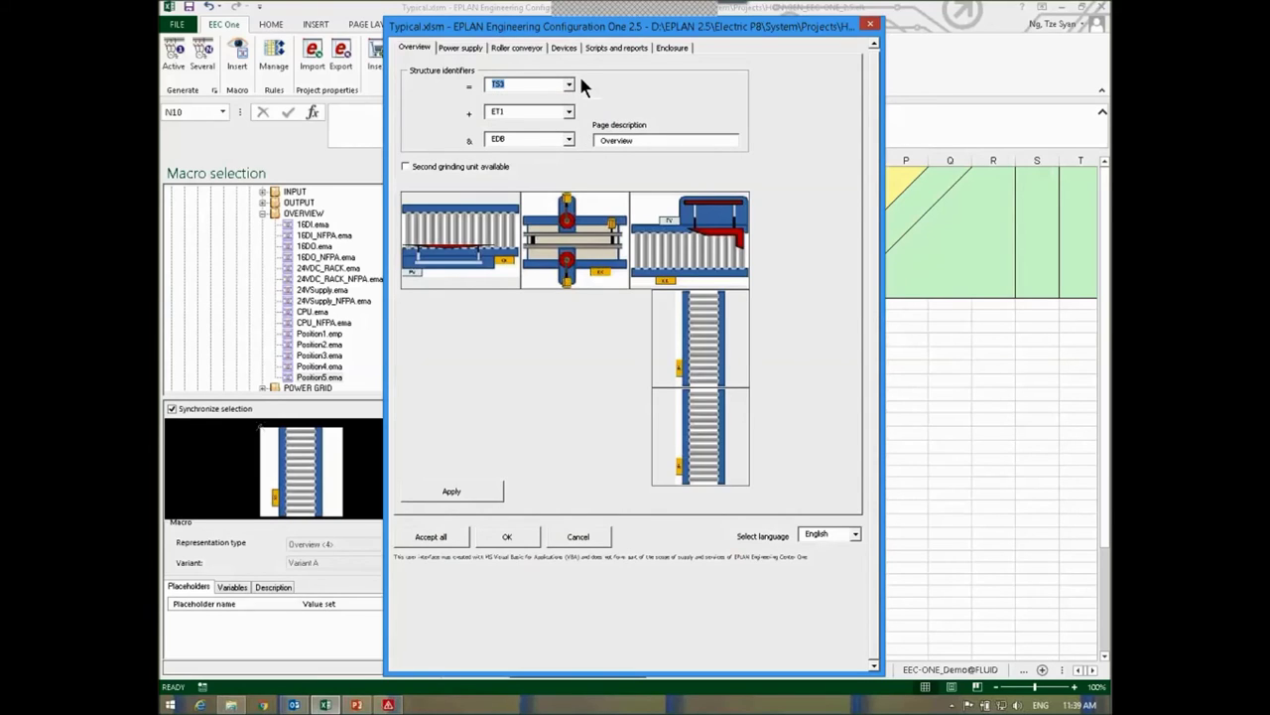
left_click(408, 169)
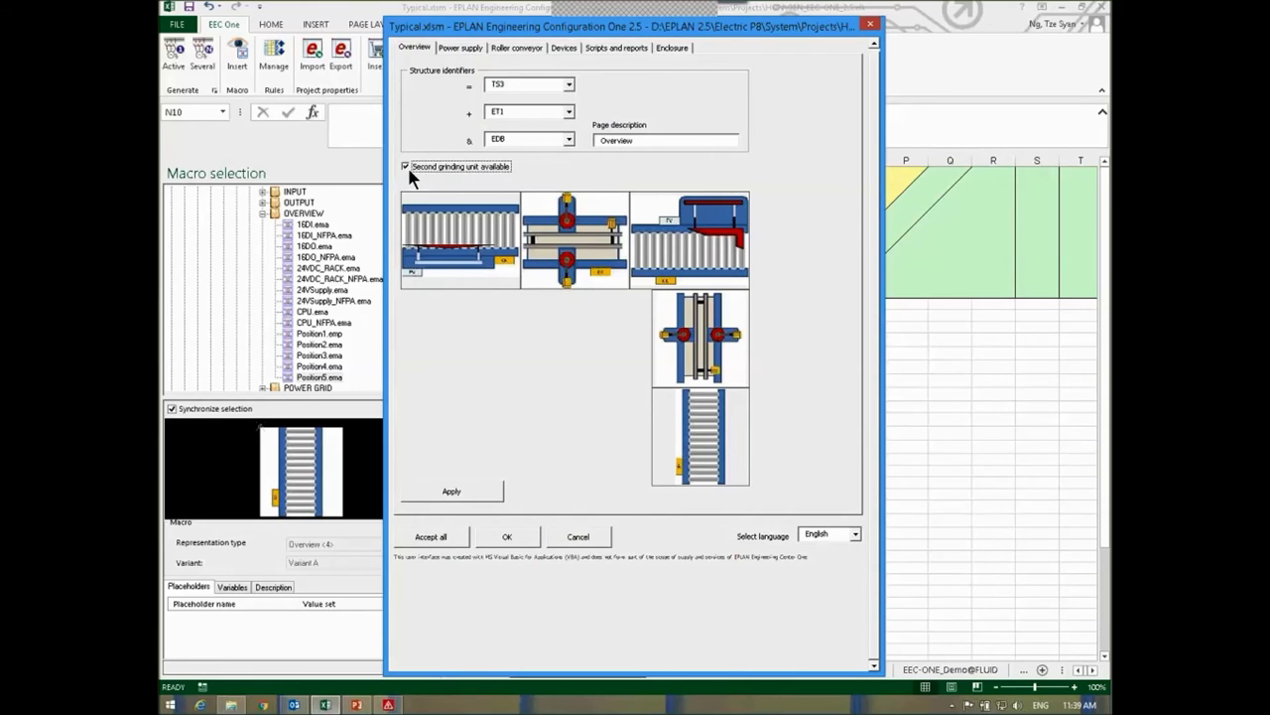
left_click(483, 501)
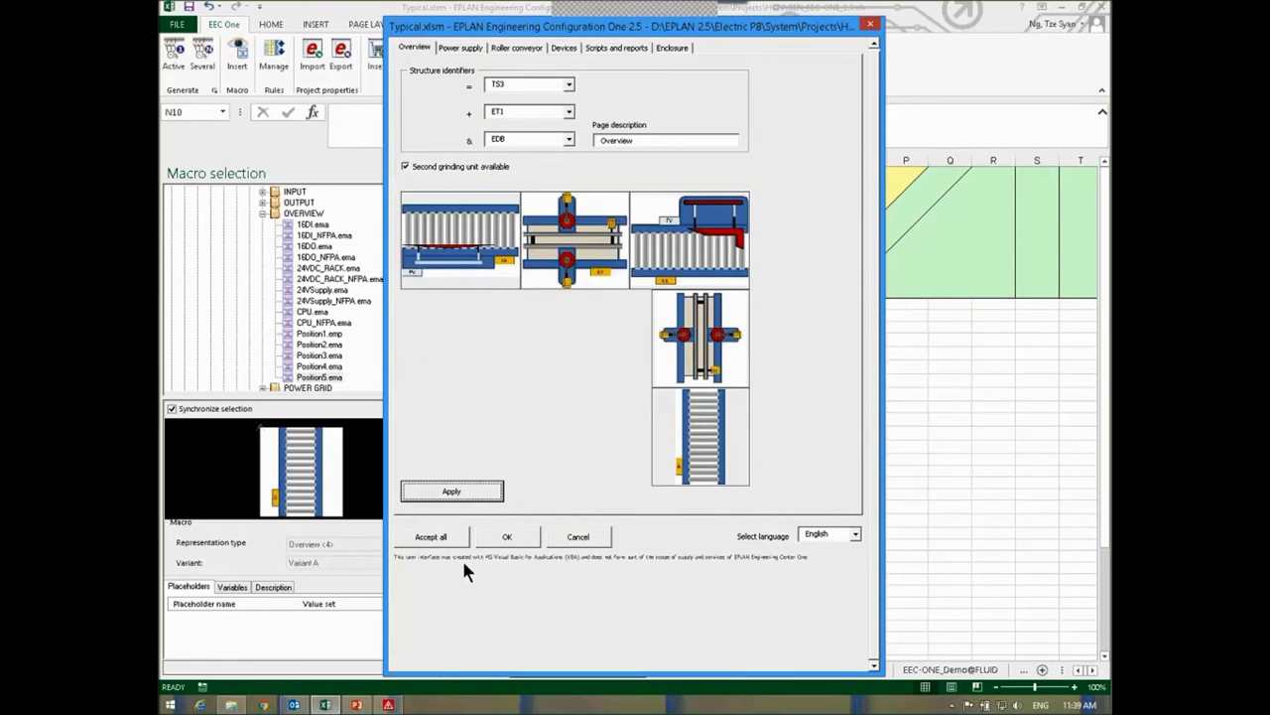
- Choose a light with power socket in the power supply settings
left_click(460, 48)
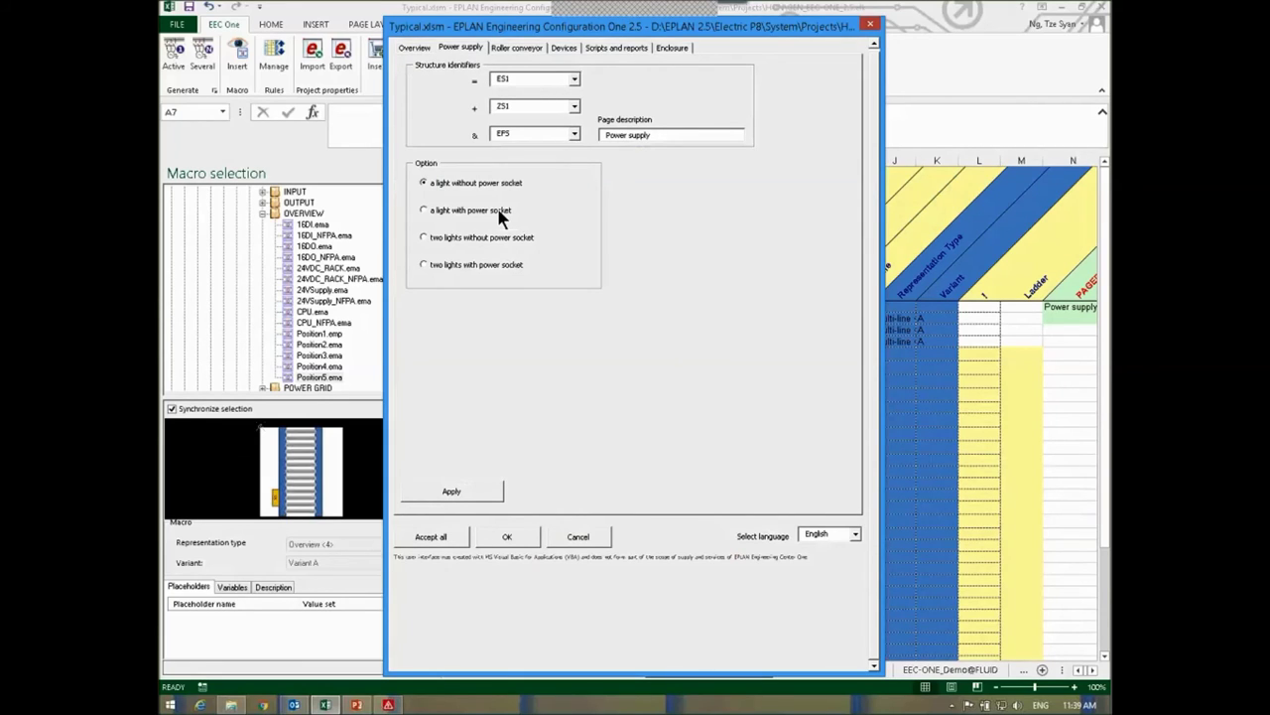
left_click(430, 212)
key("space")
type("1")
- Select SIEMENS as the contactor manufacturer on Devices and confirm with OK
left_click(518, 49)
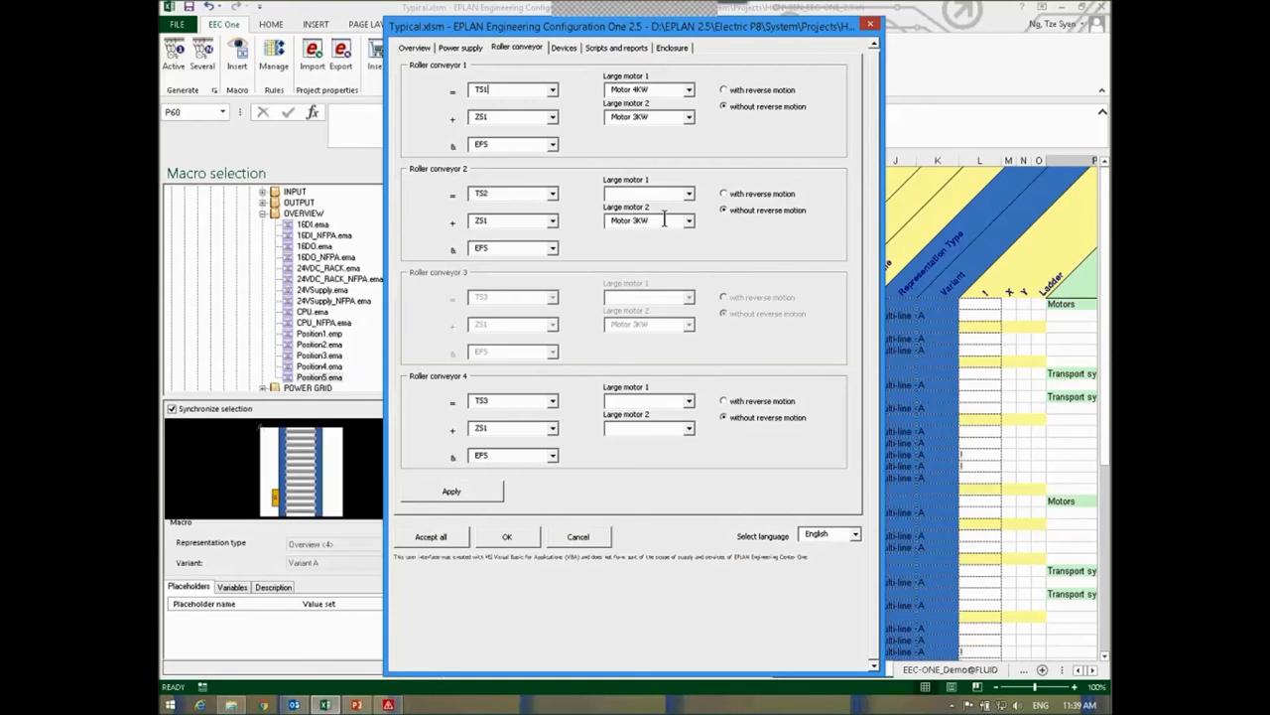
left_click(566, 49)
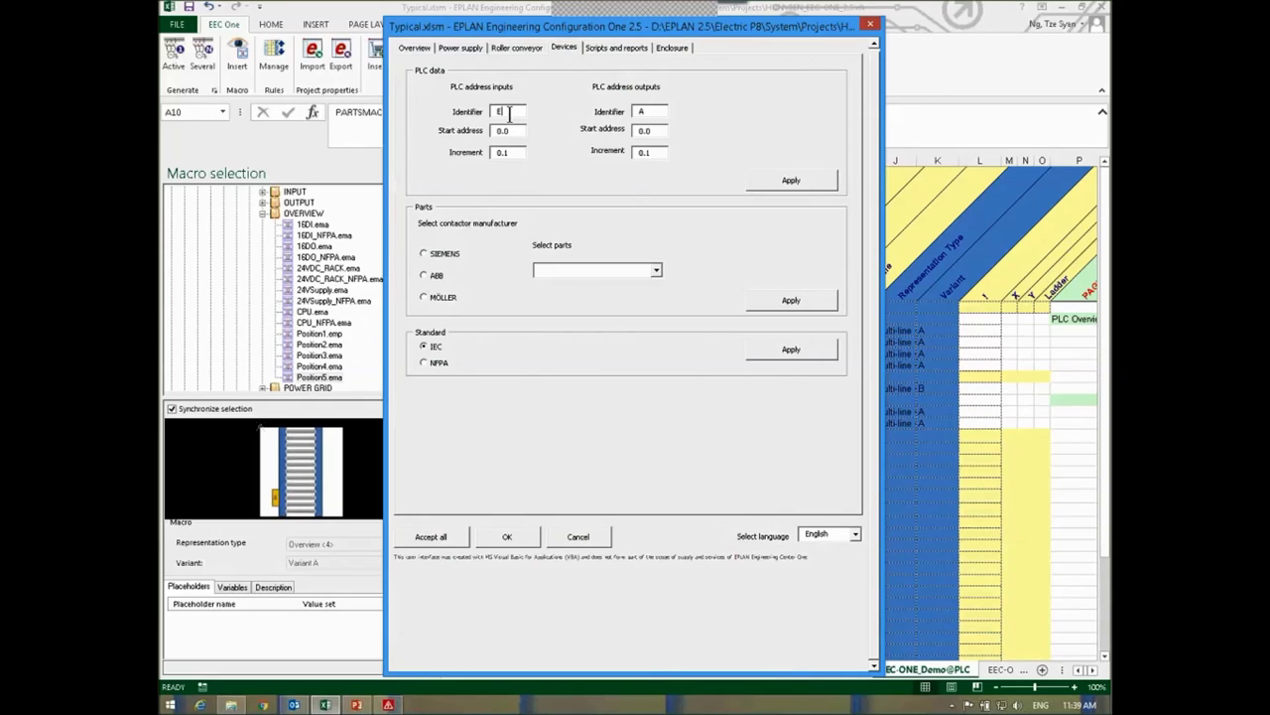
left_click(425, 254)
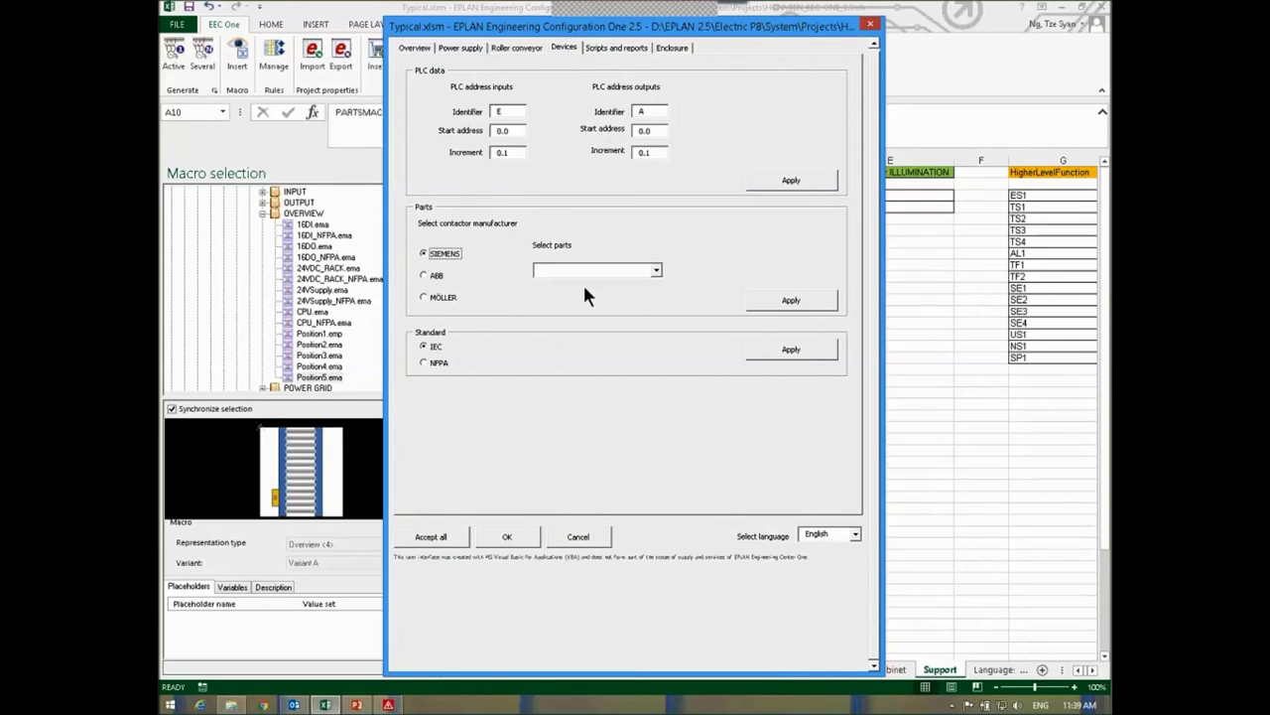
left_click(630, 46)
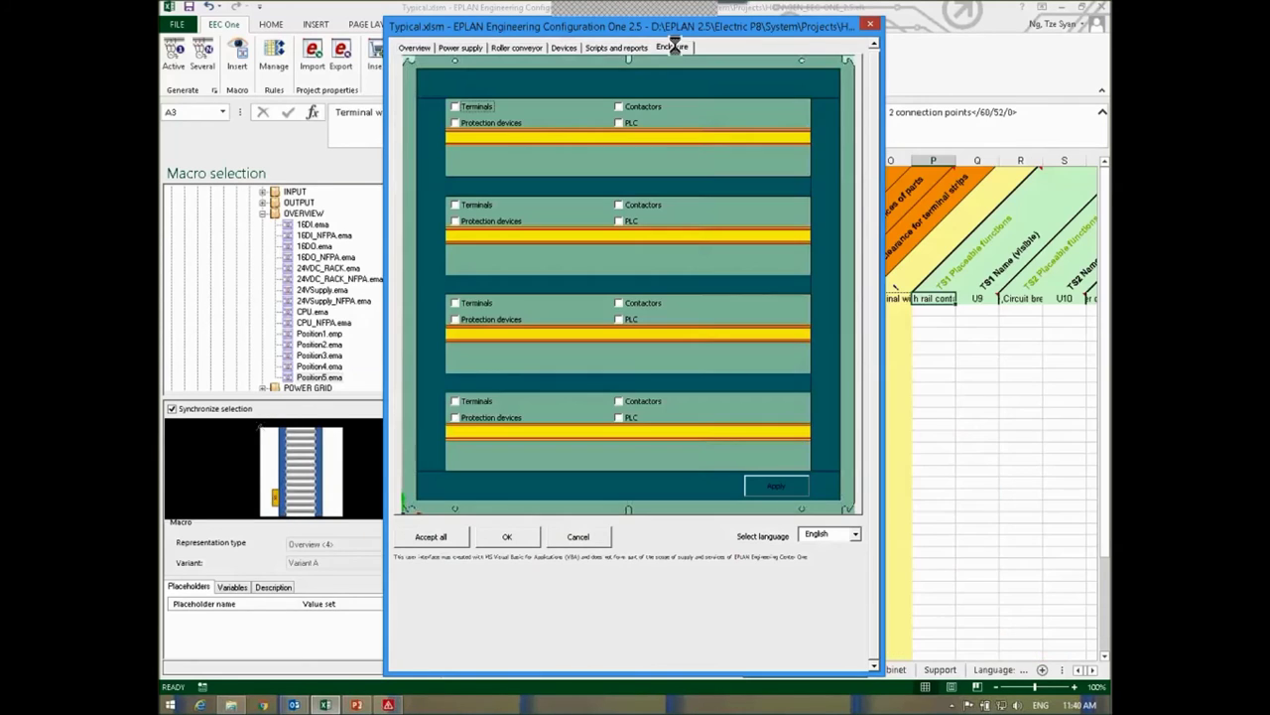
left_click(508, 537)
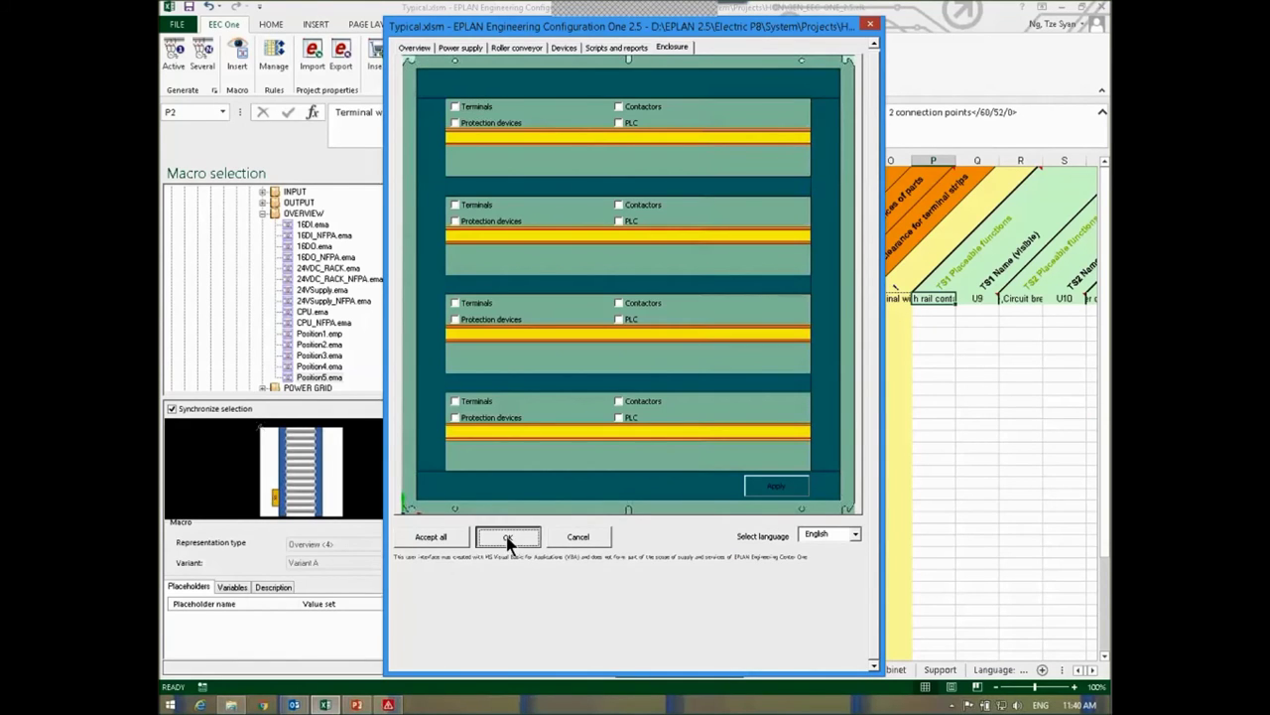
- Generate the project from all EEC-ONE_Demo typicals via Several, then bring EPLAN forward
left_click(202, 54)
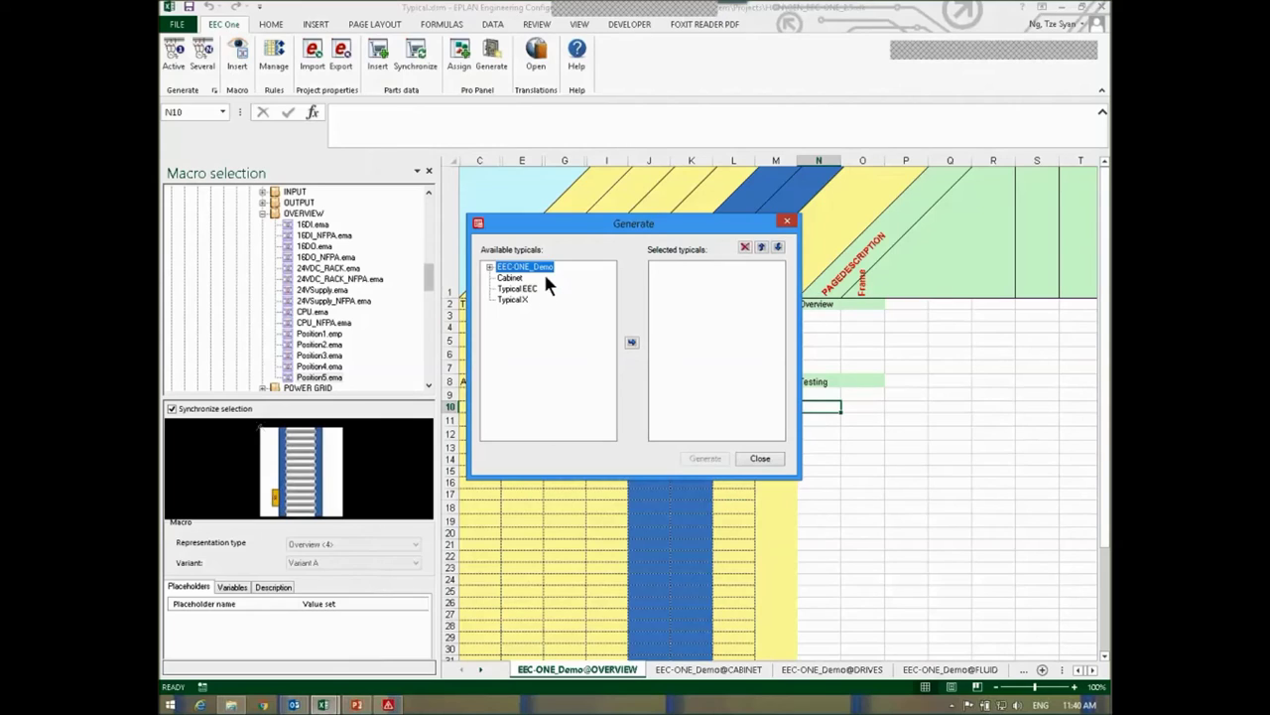
left_click(631, 342)
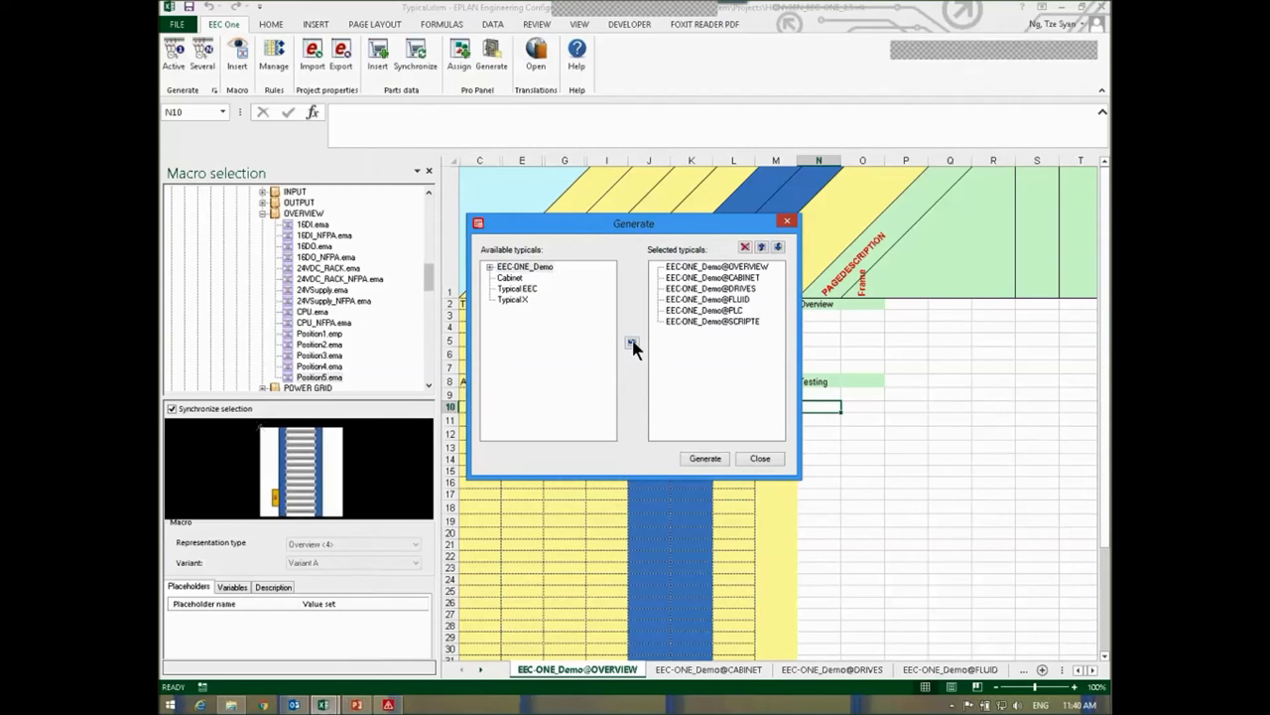
left_click(705, 457)
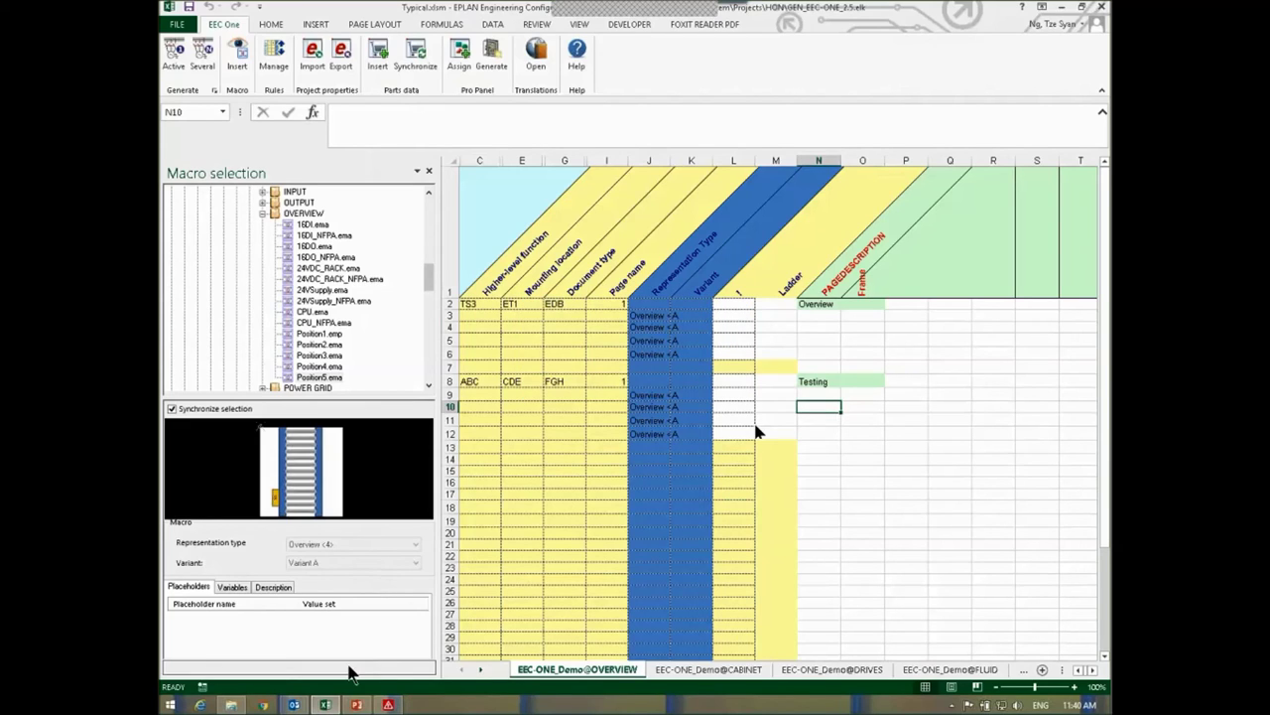
left_click(388, 704)
- Expand the Electrical schematics pages under ZS1 and cancel the structure adaptation
left_click(200, 188)
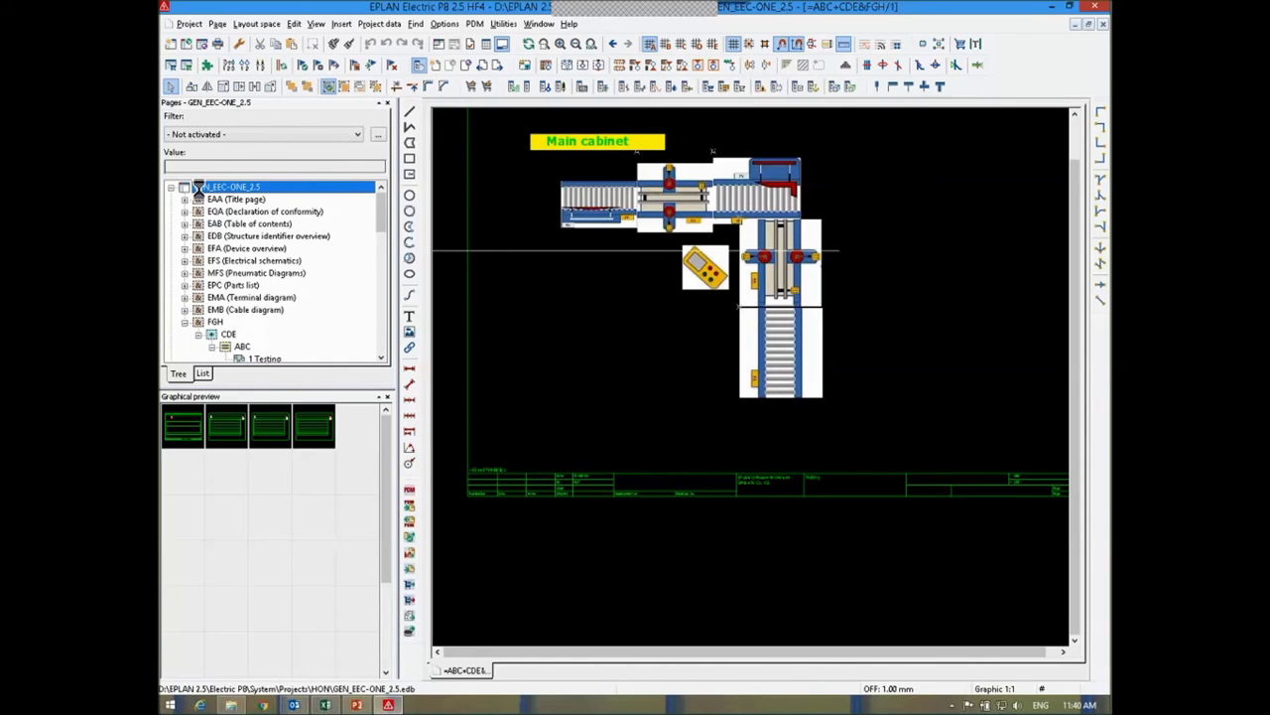
left_click(185, 322)
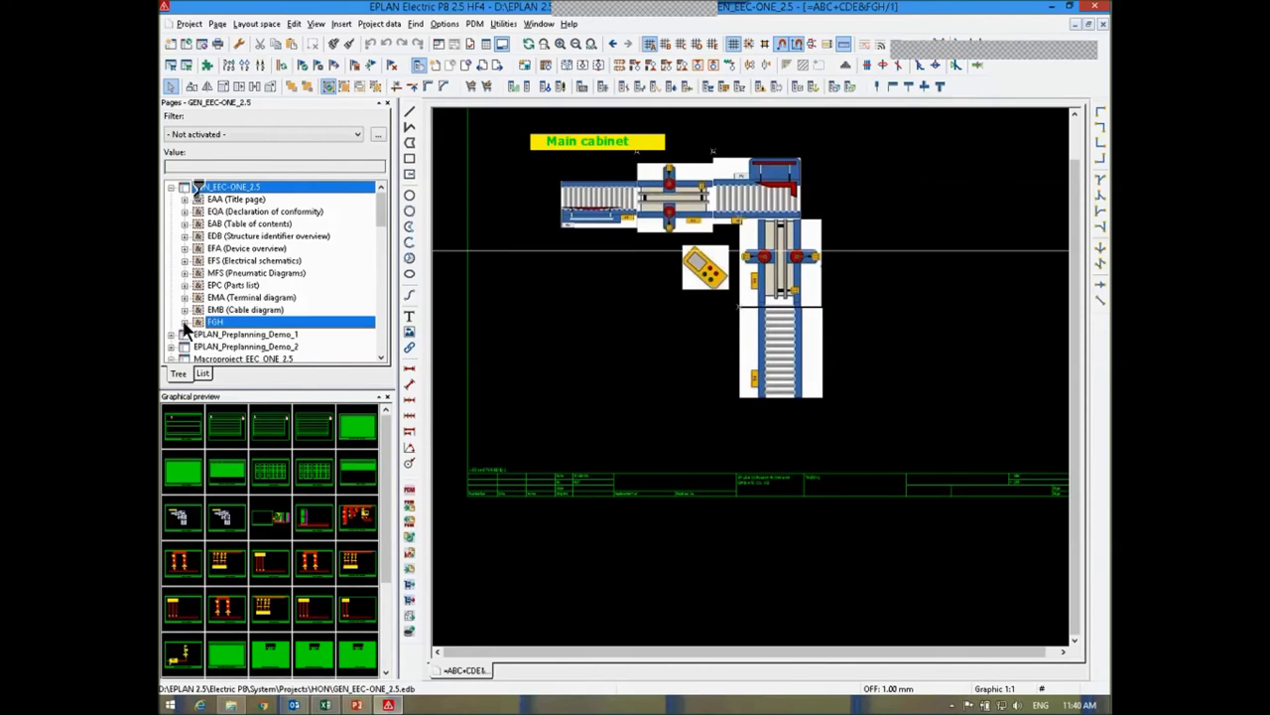
left_click(186, 262)
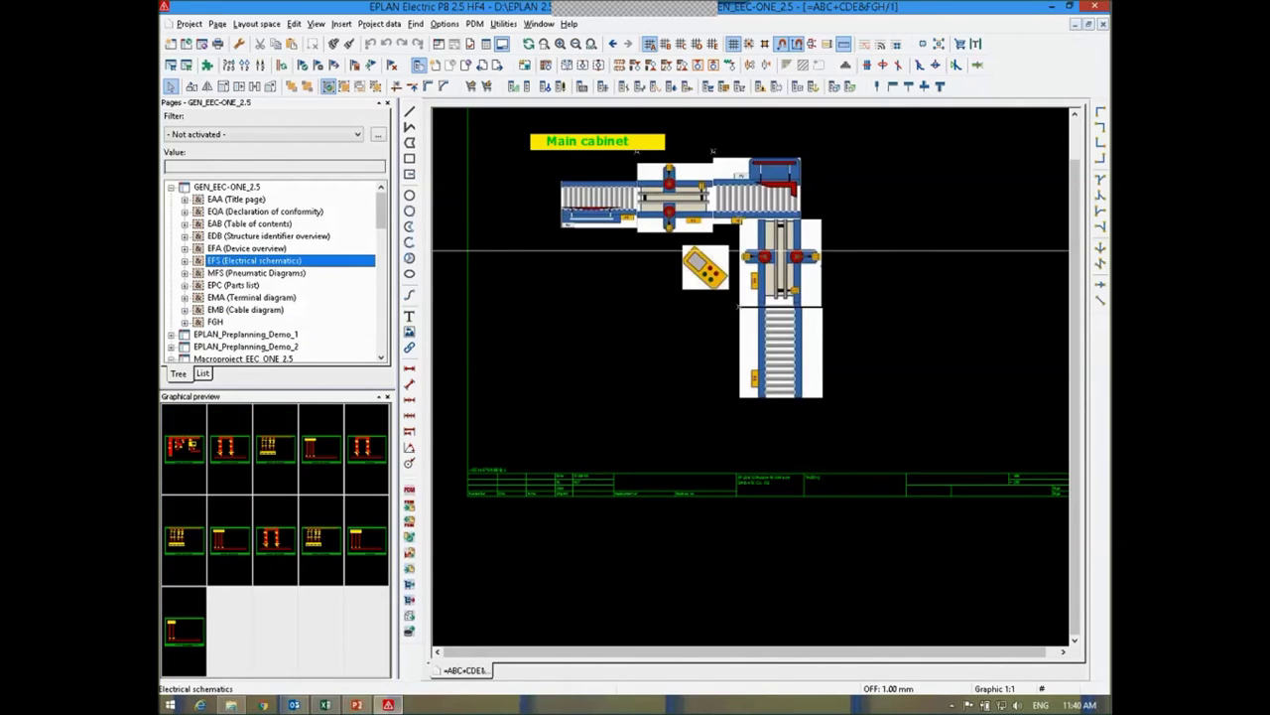
left_click(185, 260)
left_click(202, 274)
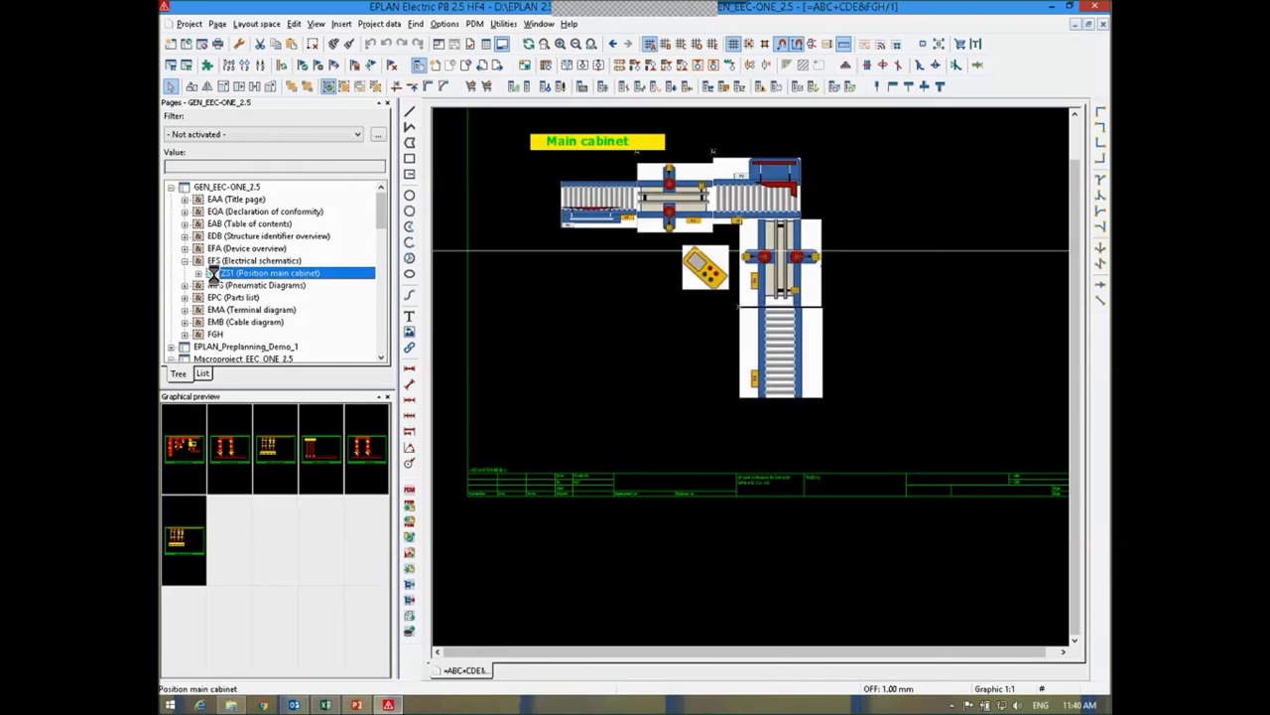
key("ctrl+v")
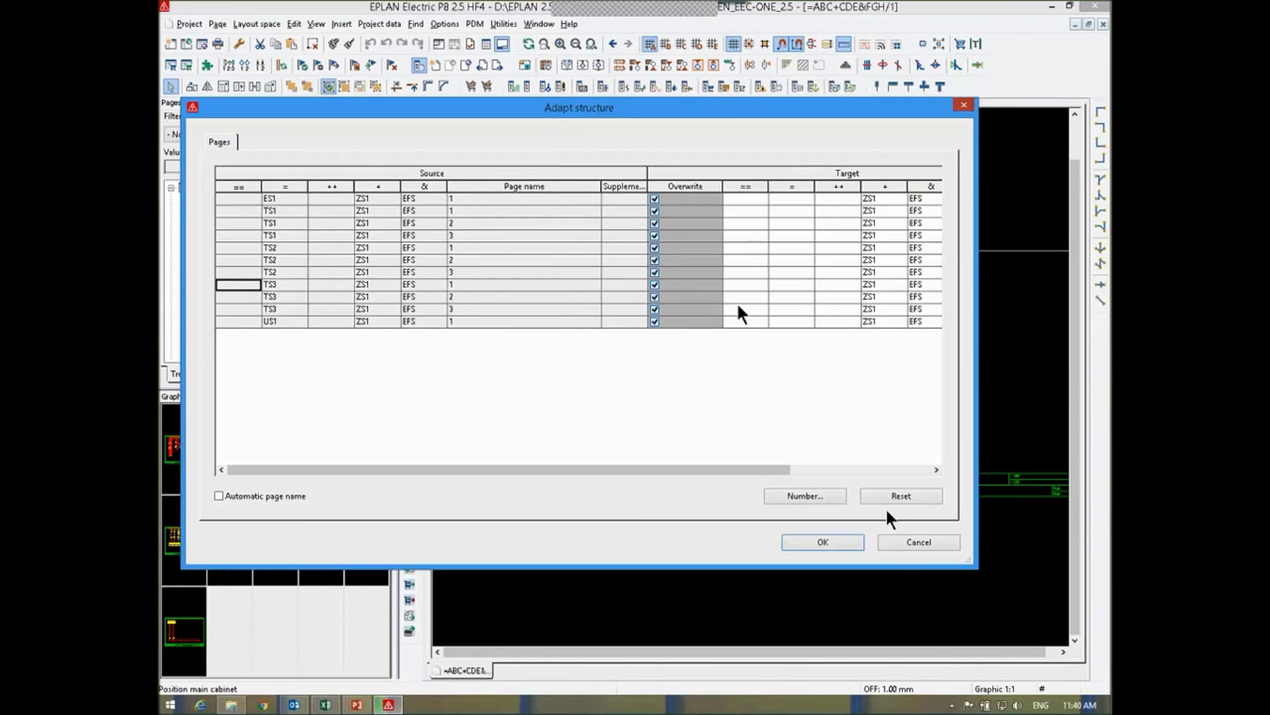
left_click(907, 546)
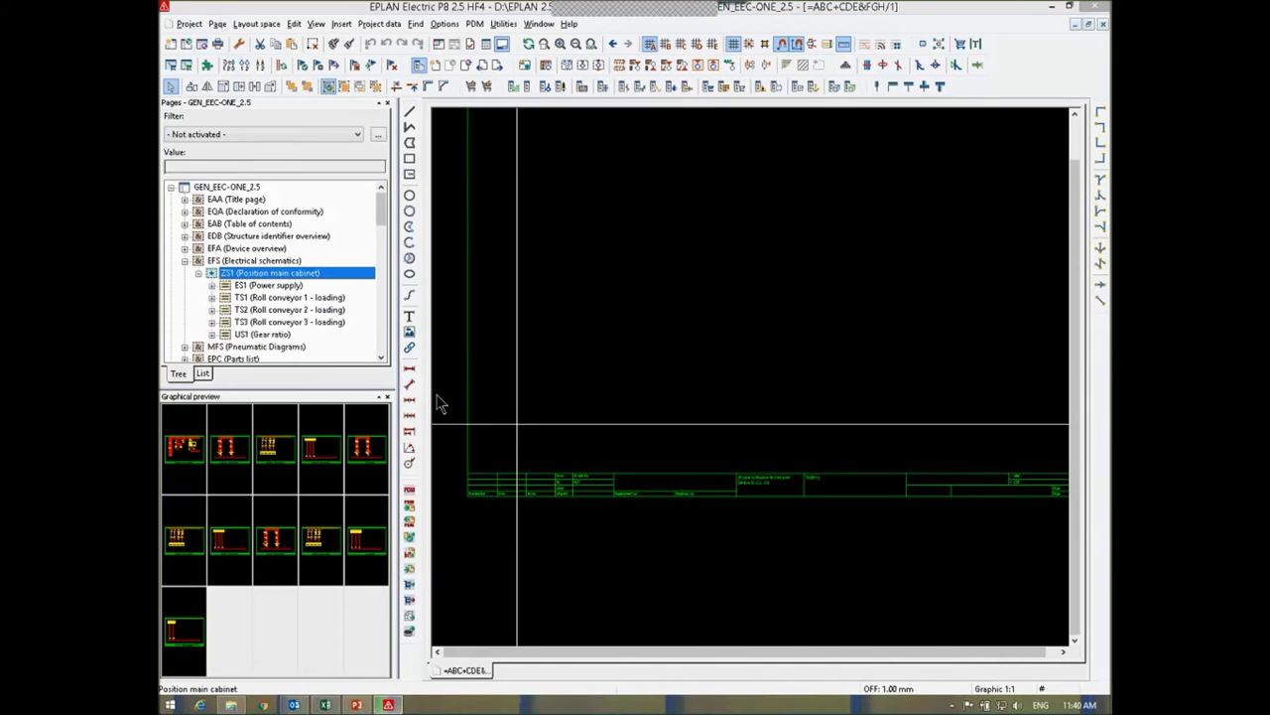
- View Power supply 1 and page through to the PLC card overview, then return to Excel
left_click(211, 285)
double_click(244, 300)
scroll(854, 397, "down", 3)
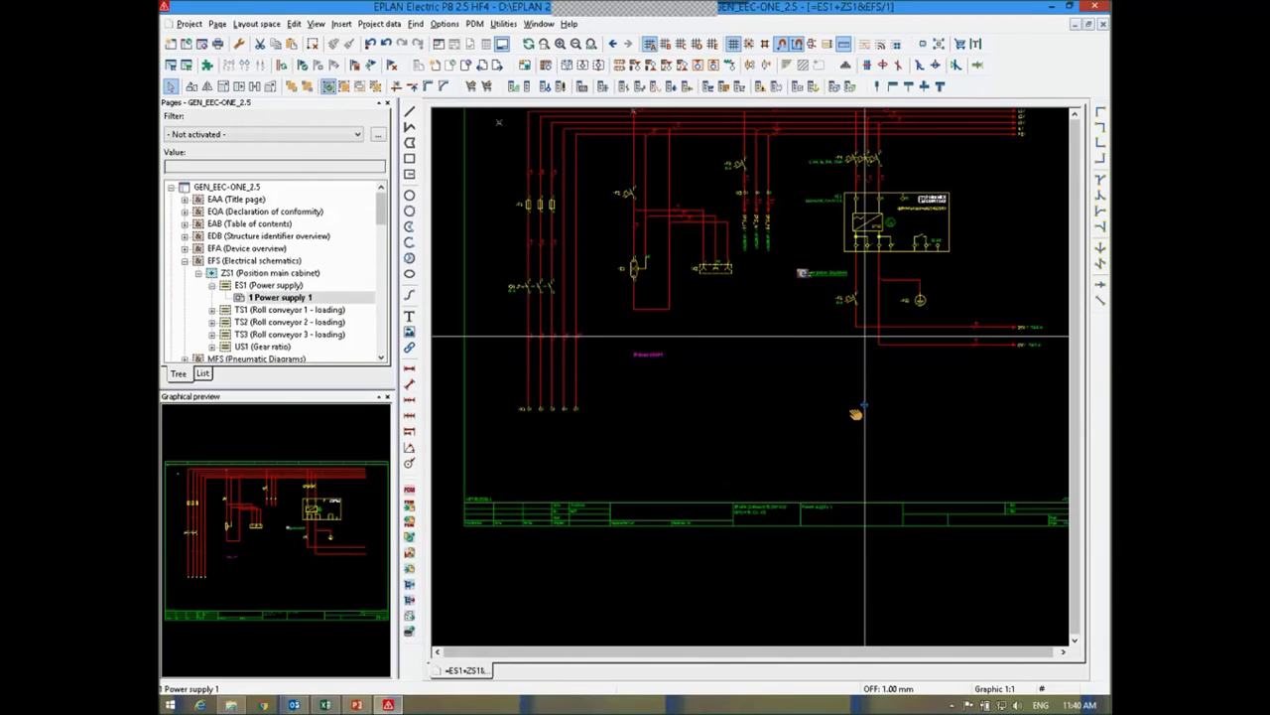
key("Page_Down")
key("Page_Down")
key("Page_Down")
key("Page_Down")
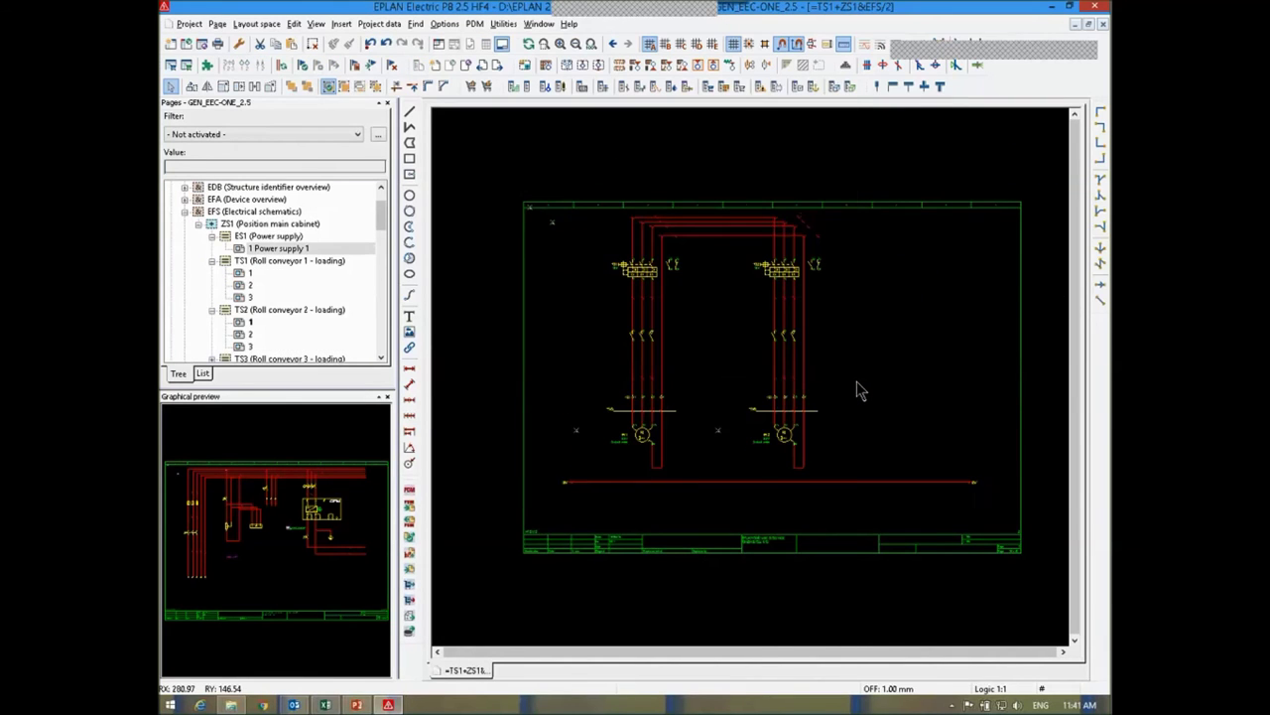
key("Page_Down")
key("Page_Down")
key("Page_Down")
key("Page_Down")
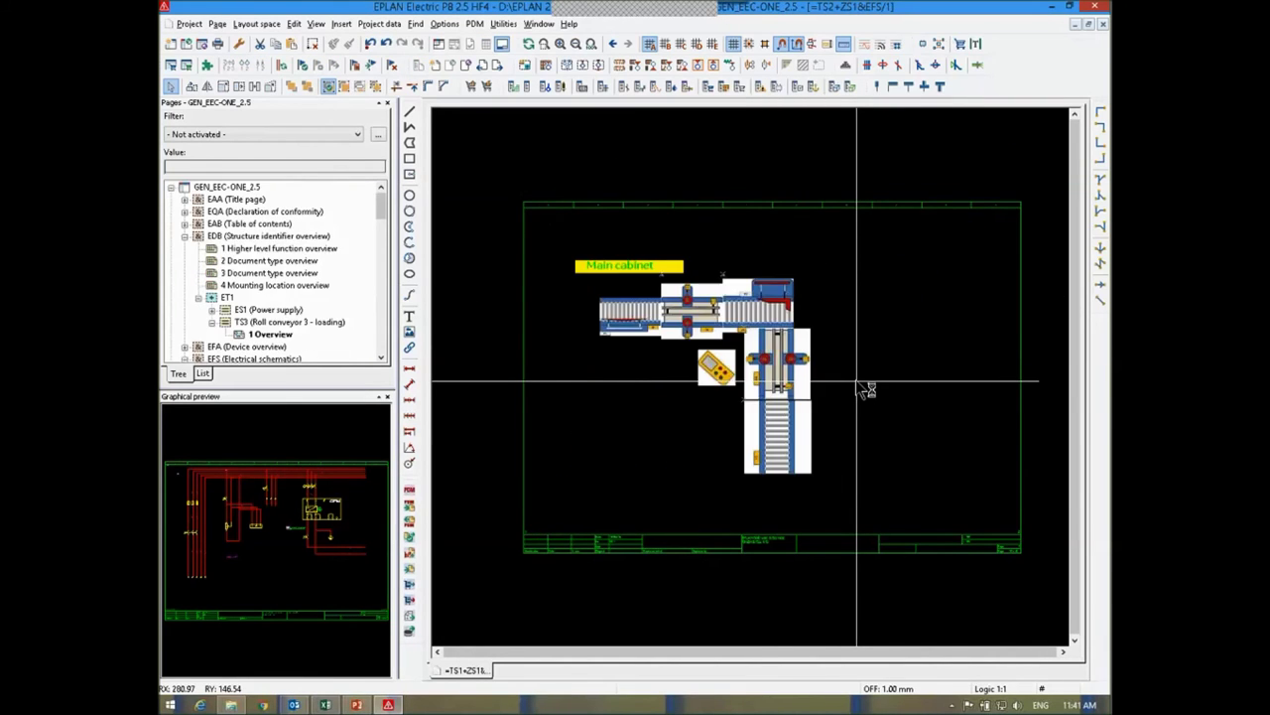
key("Page_Down")
key("Page_Down")
key("Page_Down")
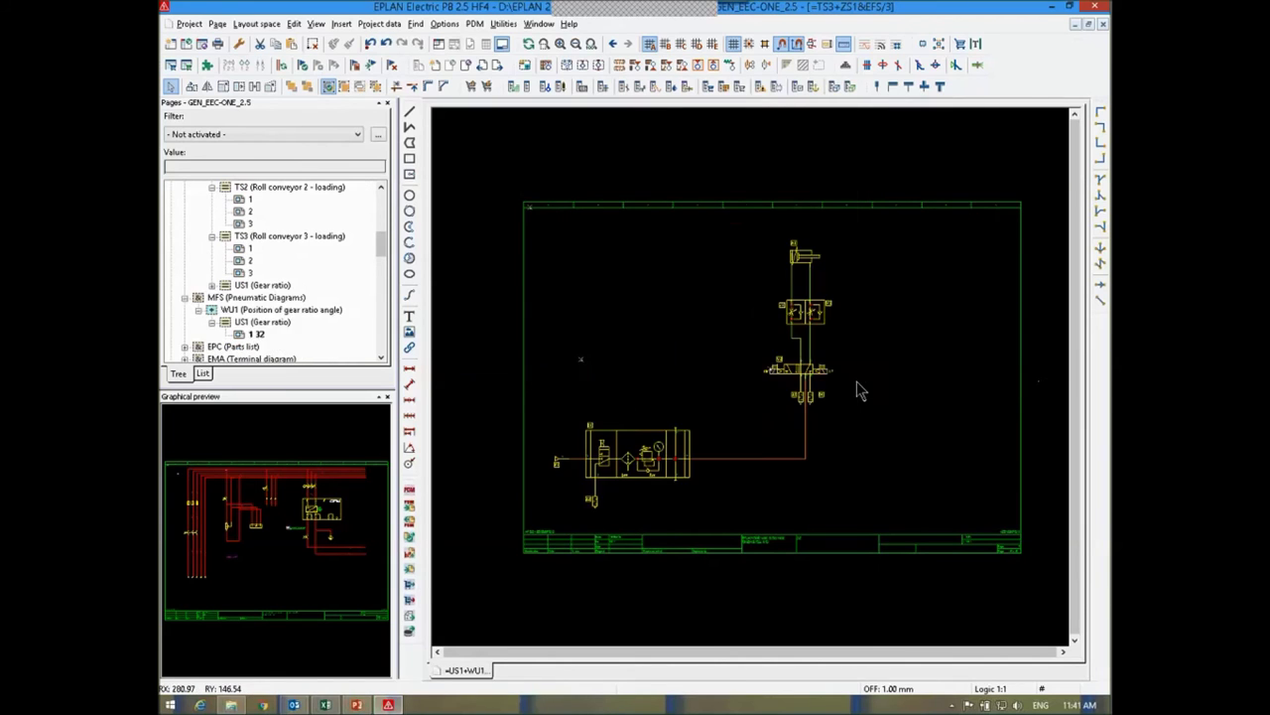
key("Page_Down")
key("Page_Down")
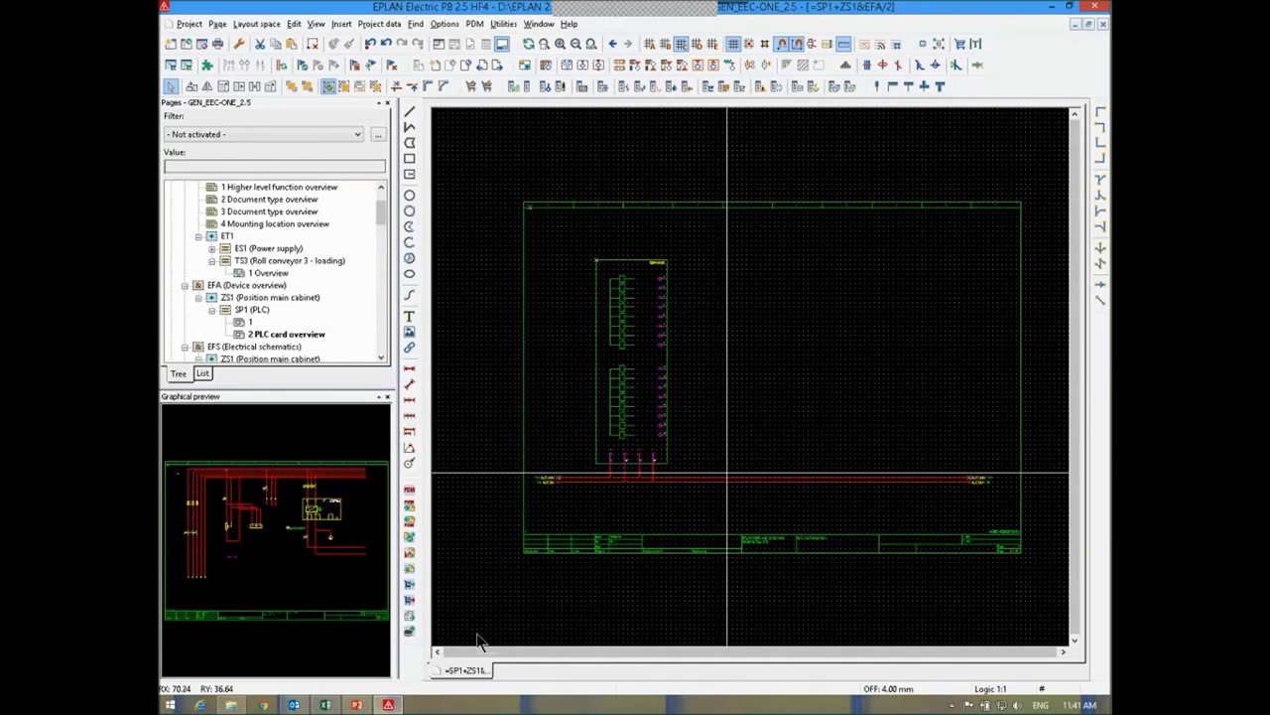
left_click(324, 705)
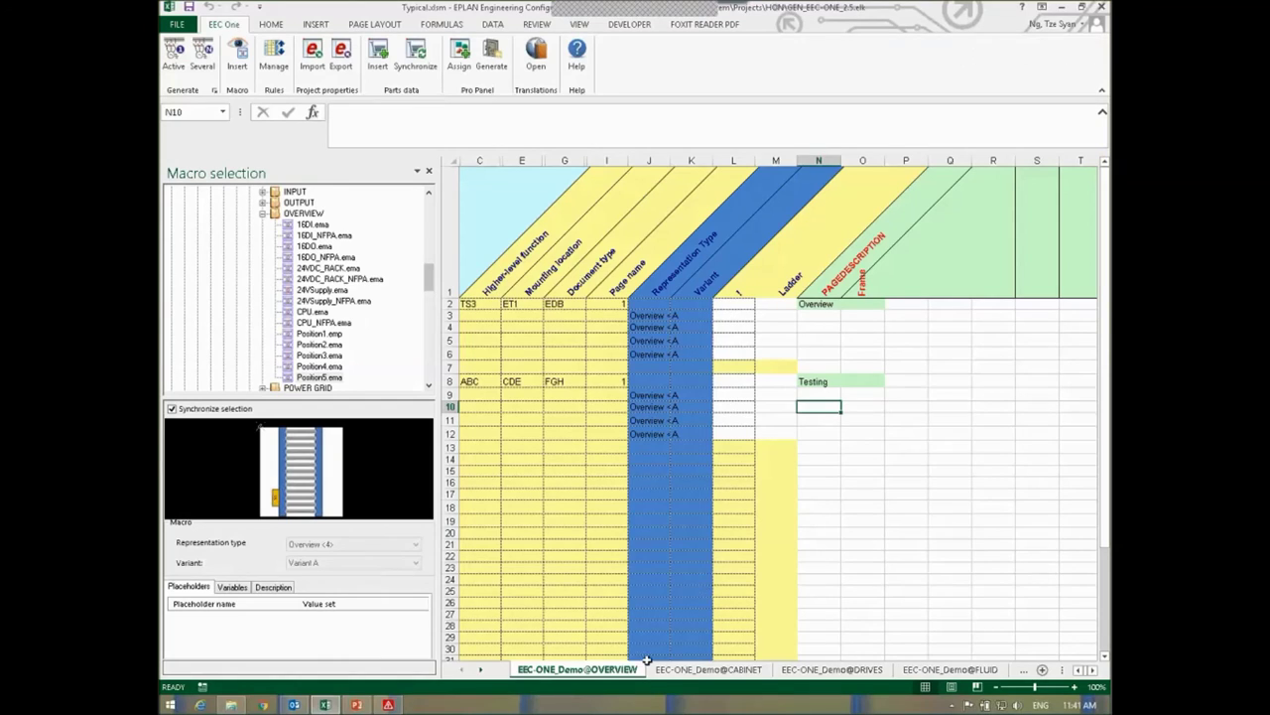
- Show the EEC-ONE_Demo@CABINET typical sheet, then bring the PowerPoint webinar deck to the front
left_click(693, 670)
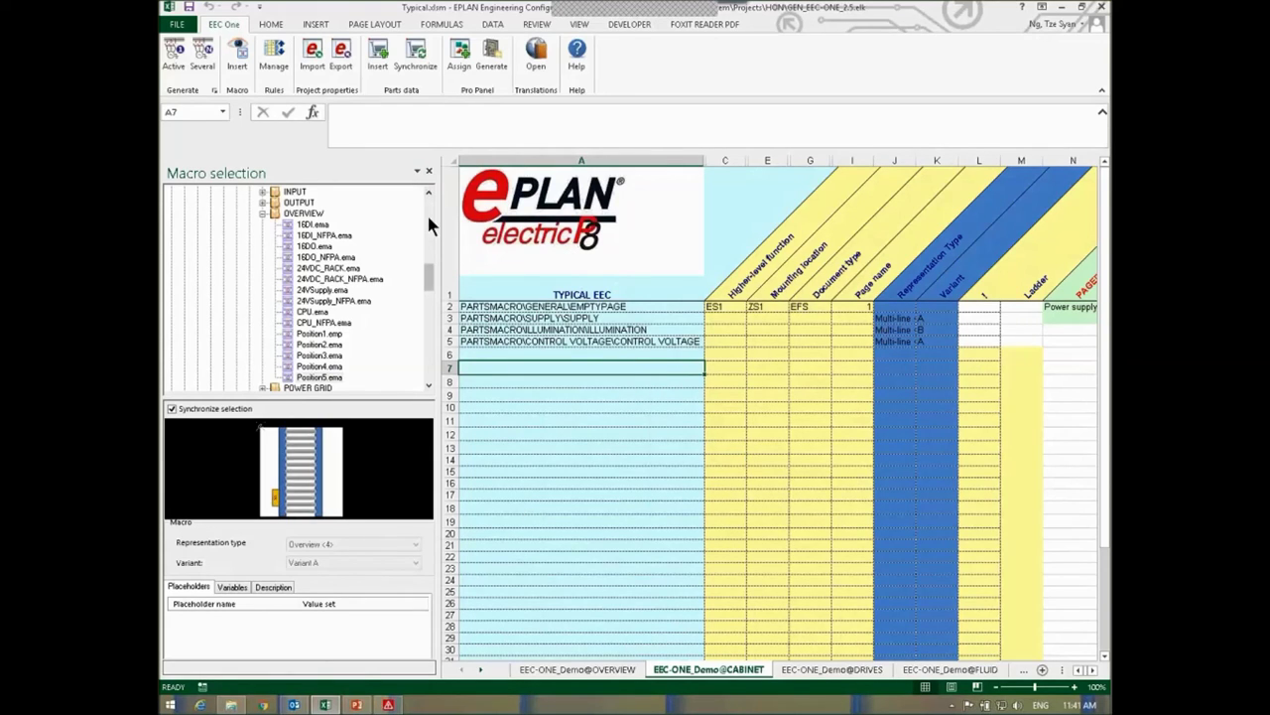
mouse_move(357, 703)
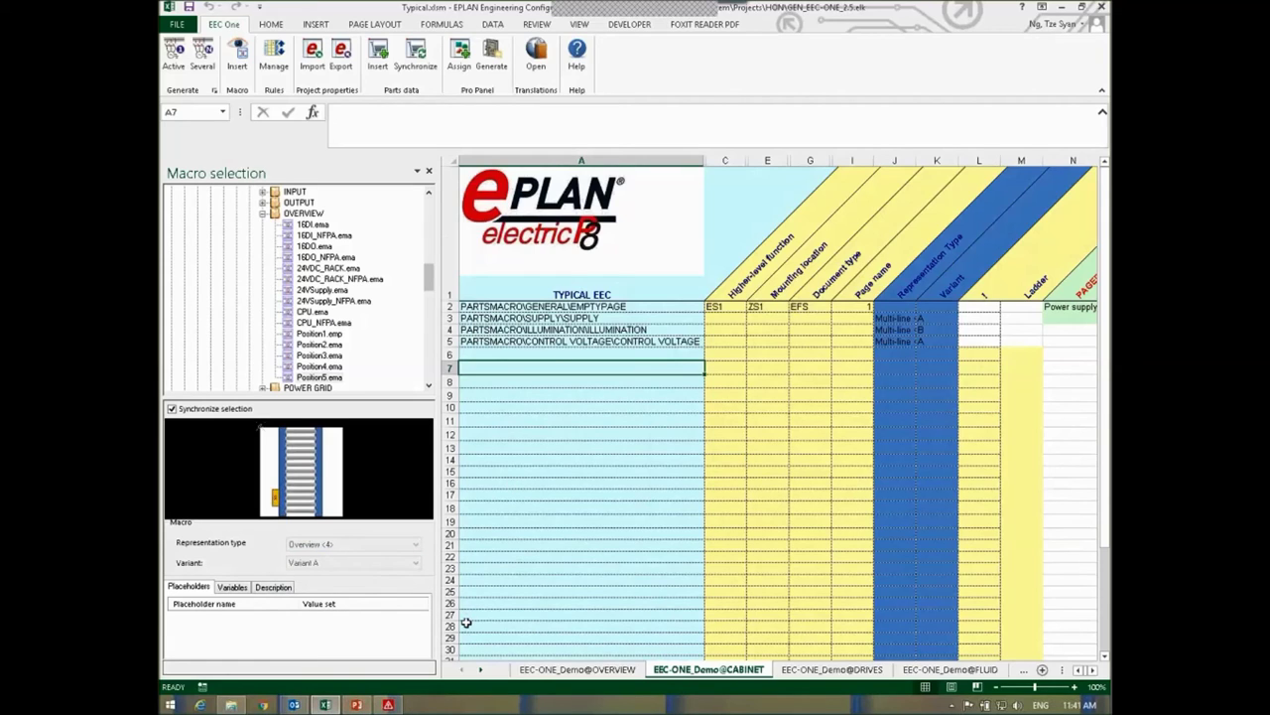
left_click(358, 706)
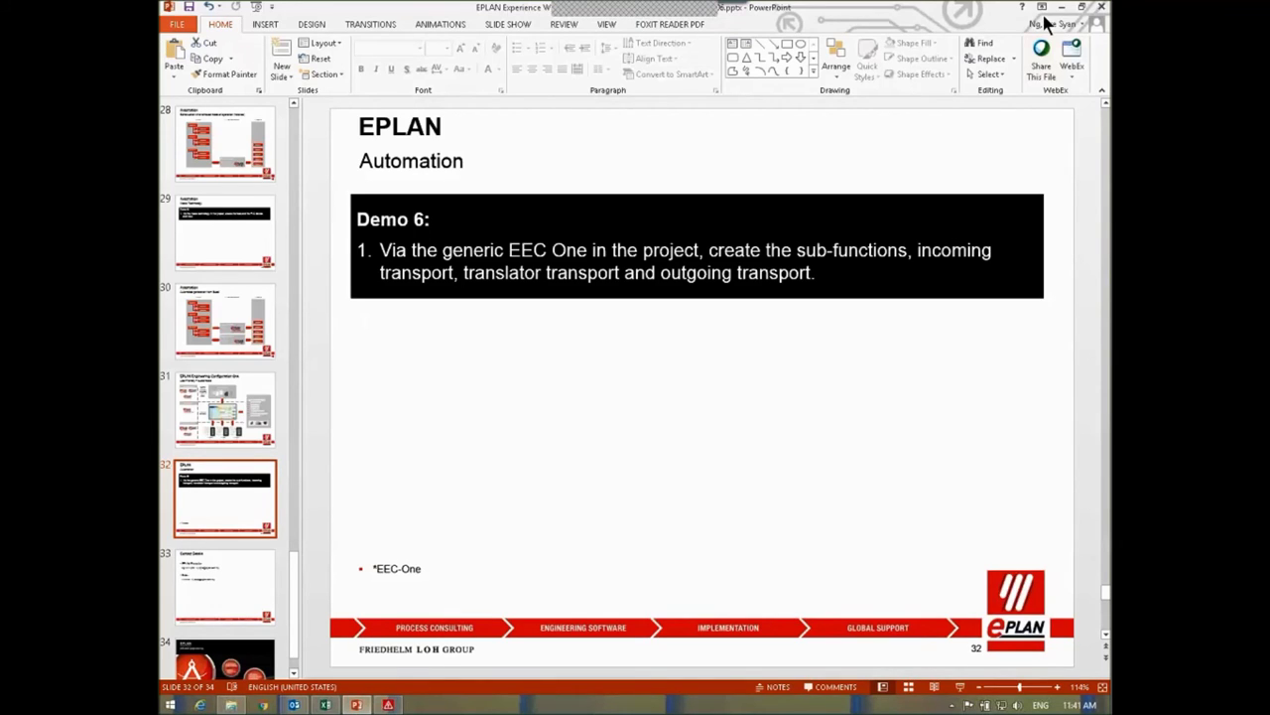
- Present slide 32, Demo 6 on creating transport sub-functions, as a full-screen slide show
left_click(961, 684)
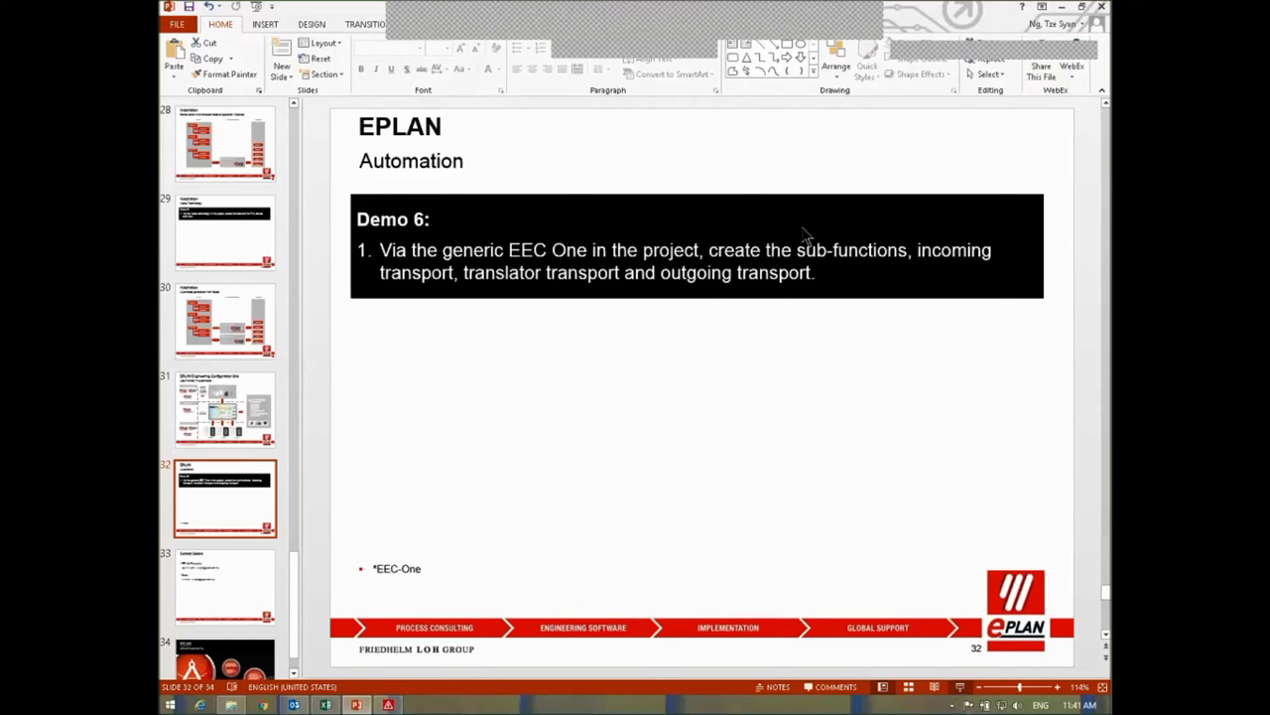